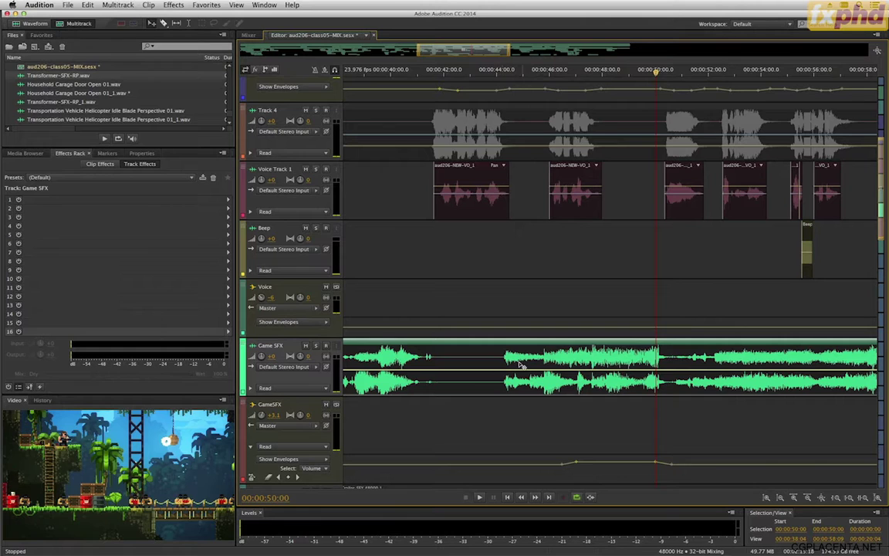
Step: Add the Stereo Expander from the Stereo Imagery effects to slot 3 of the GameSFX bus's effects rack
click(602, 76)
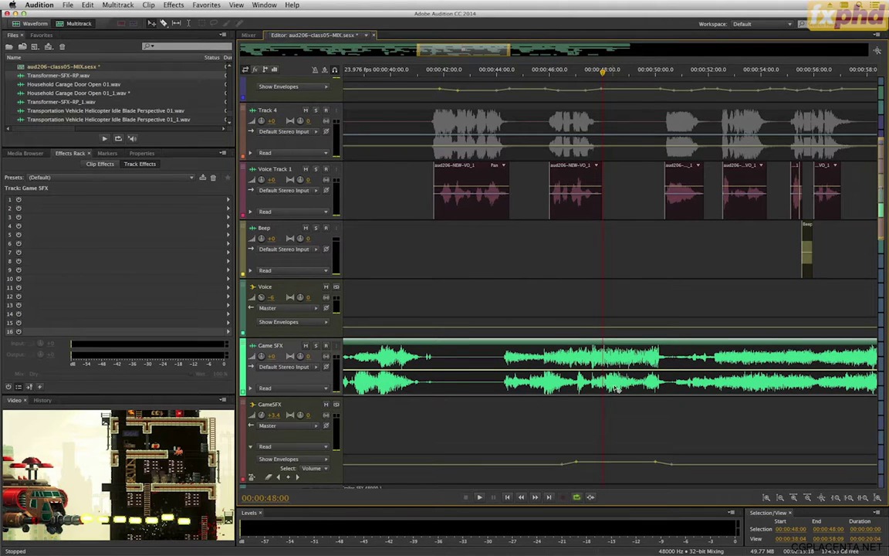
drag(603, 73, 609, 73)
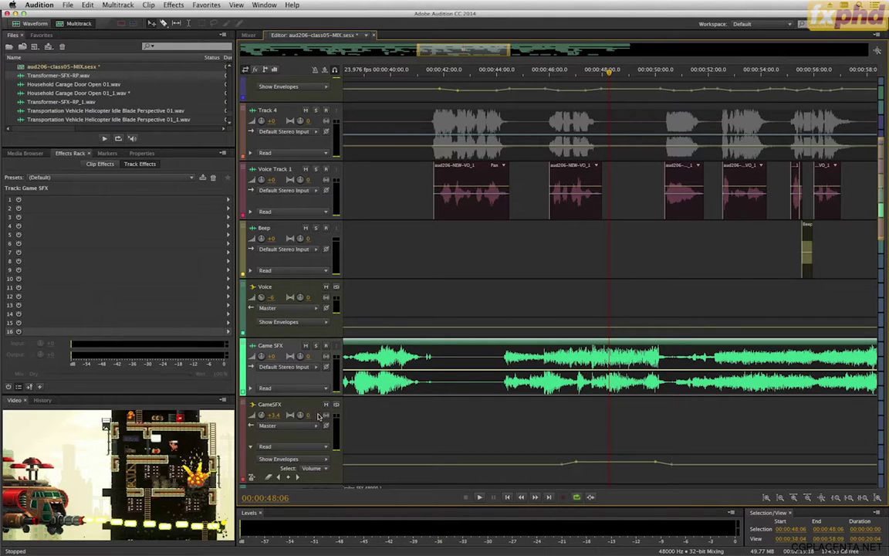
click(313, 439)
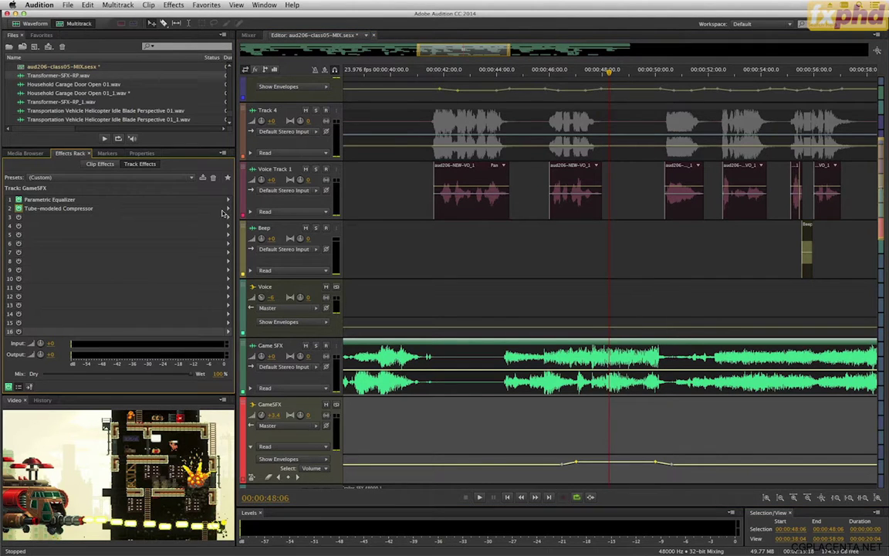
key(space)
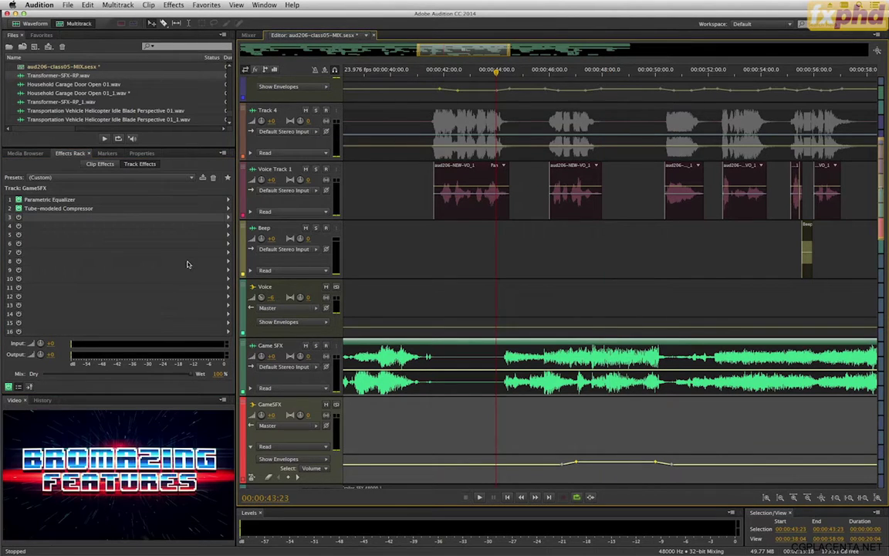
click(228, 221)
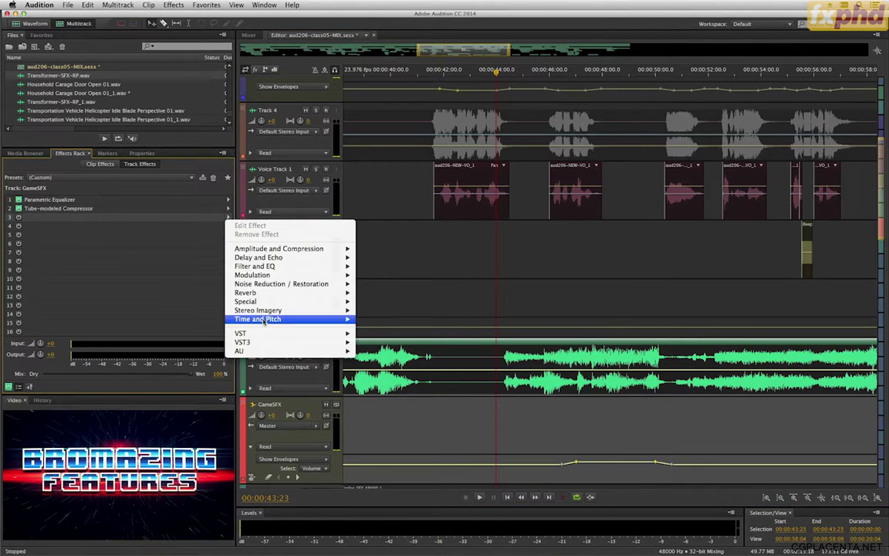
mouse_move(268, 303)
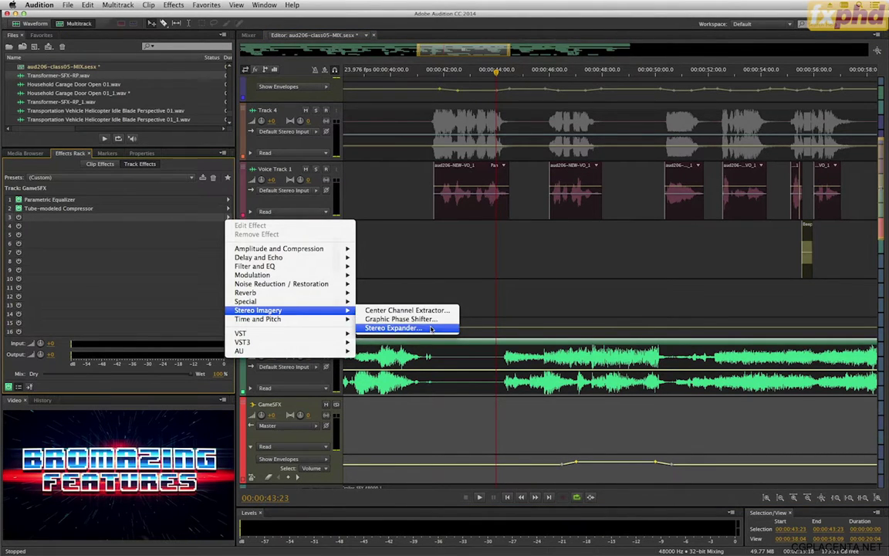
click(431, 329)
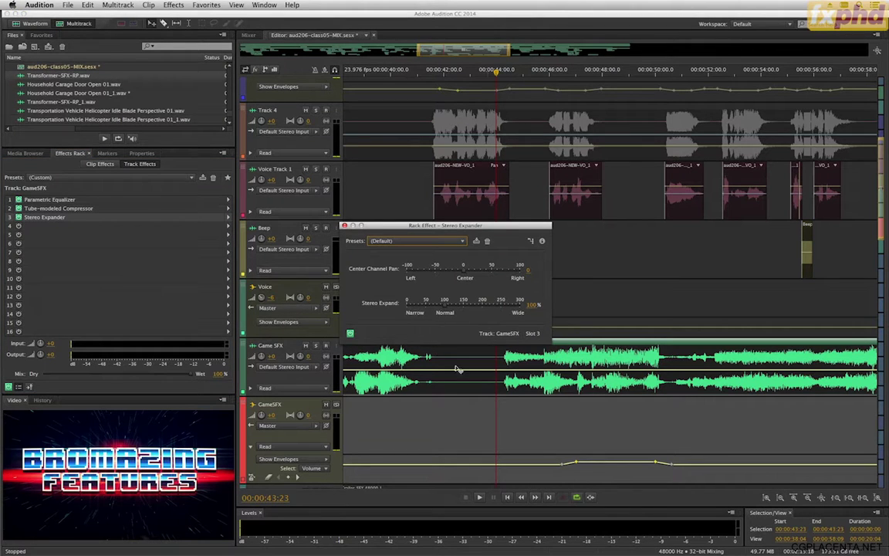
Step: Widen Stereo Expand to 195% and audition the effect with the Game SFX track soloed
drag(444, 308, 482, 309)
click(316, 345)
key(space)
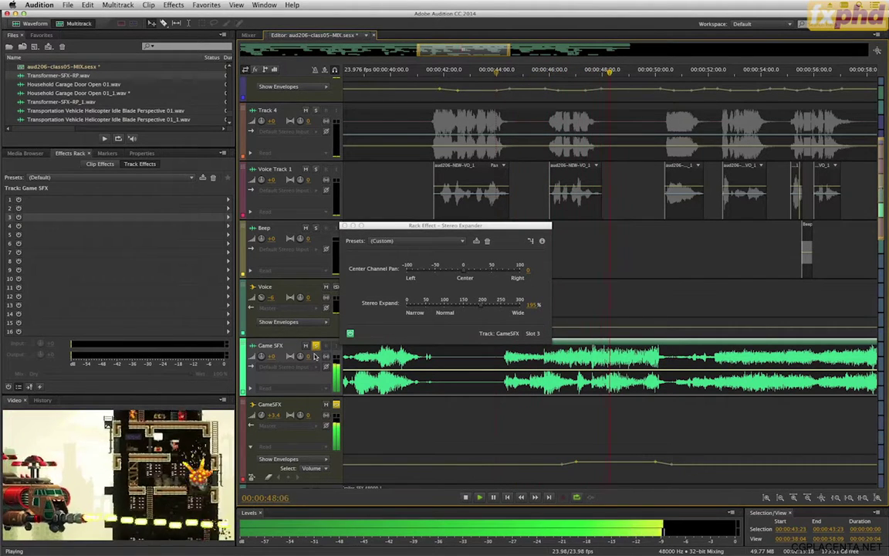
key(space)
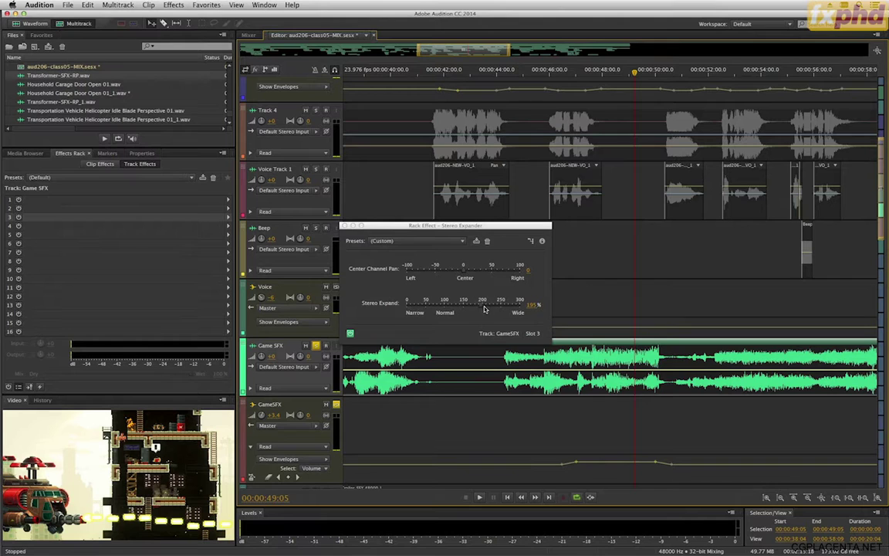
Step: Narrow Stereo Expand to 50%, audition the game effects from 00:00:44:04, and close the Stereo Expander window
drag(473, 311, 430, 310)
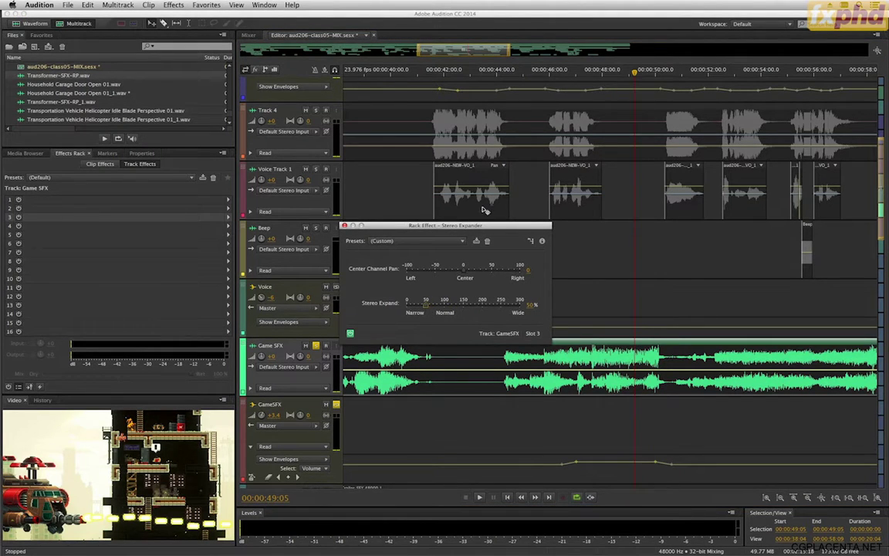
click(501, 72)
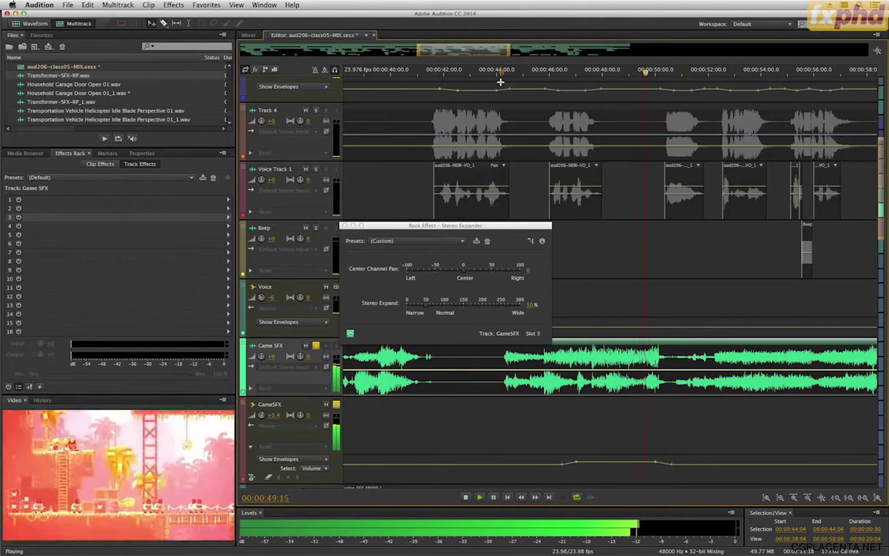
key(space)
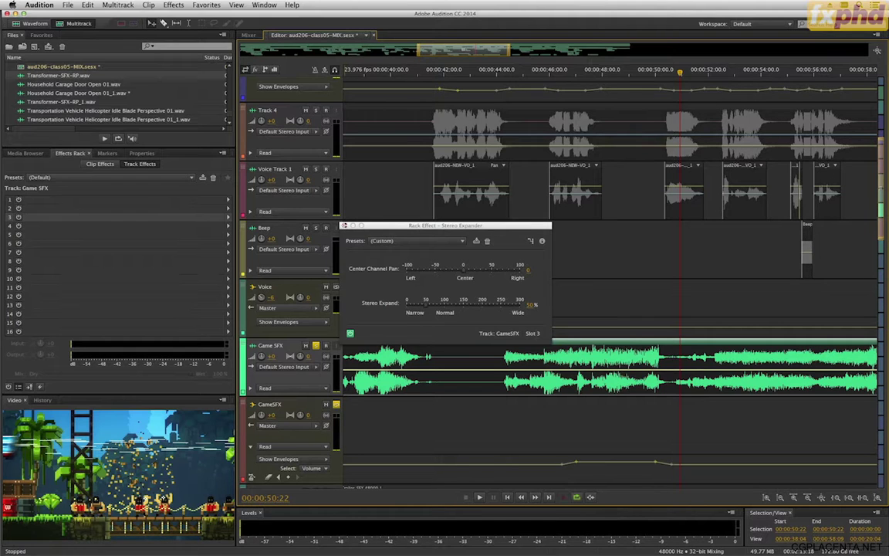
click(344, 225)
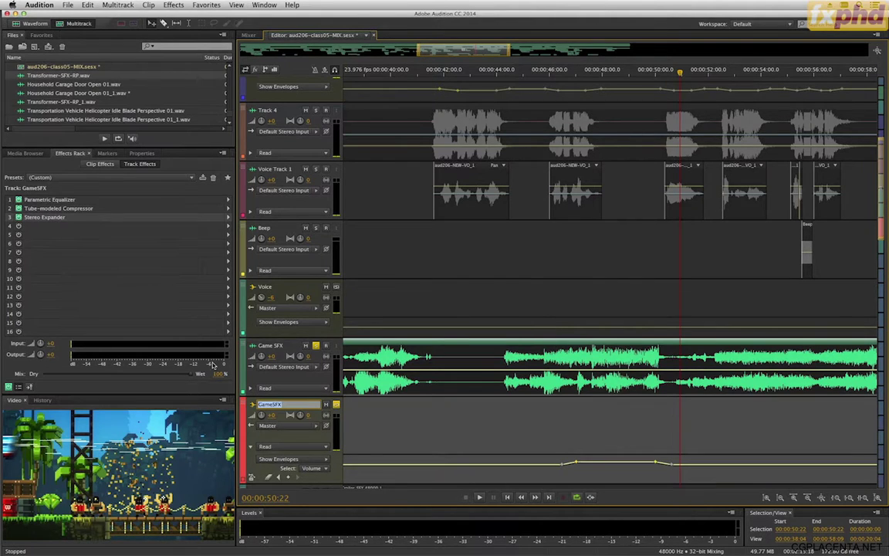
Step: Show the GameSFX bus's Stereo Expander envelope and keyframe it up to about 106% outside the passage from about 44 to 50 seconds
click(282, 459)
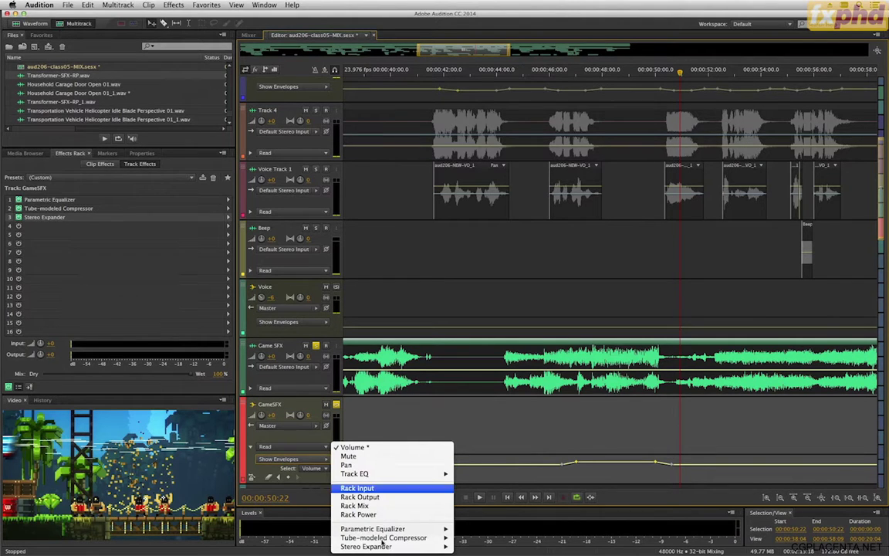
mouse_move(386, 547)
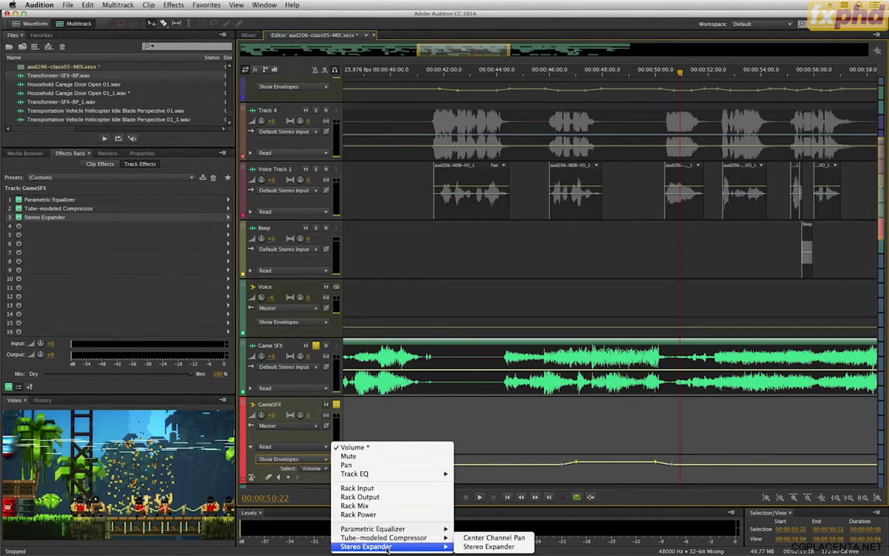
click(471, 546)
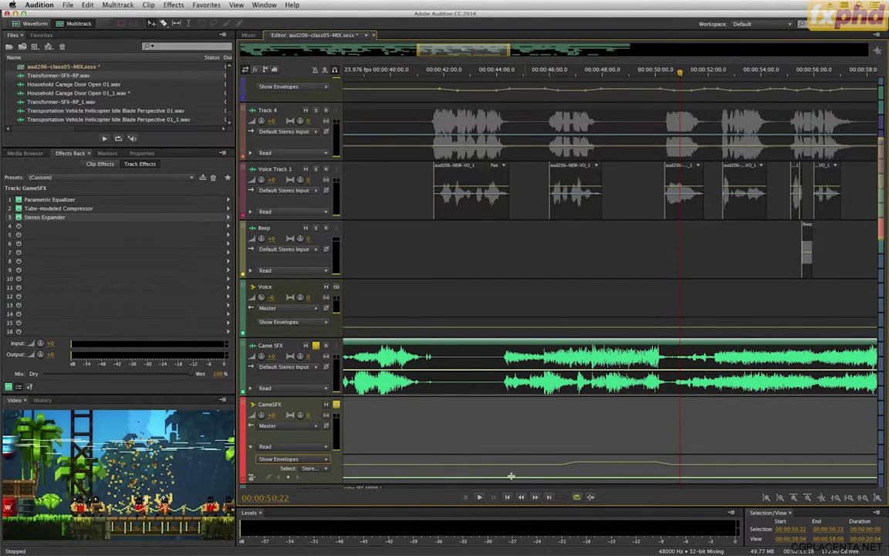
click(482, 477)
click(507, 477)
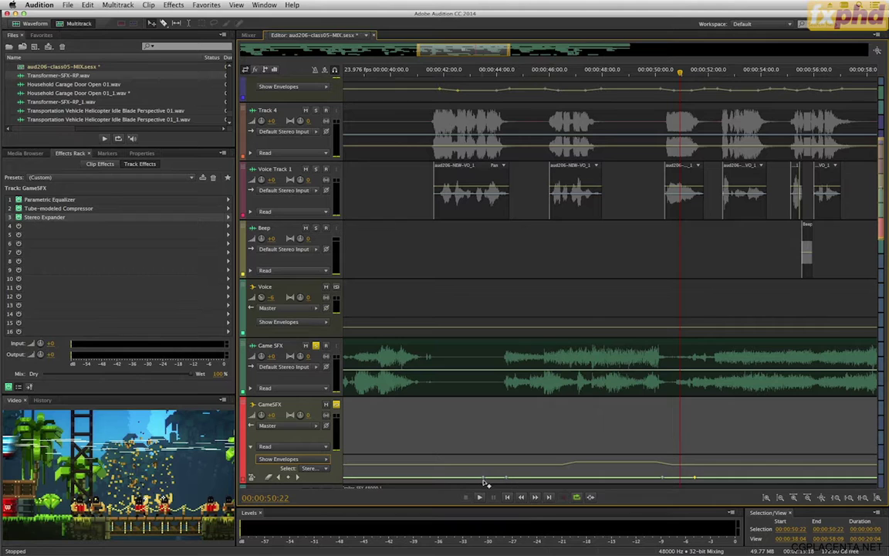
drag(484, 479, 483, 475)
drag(697, 479, 691, 473)
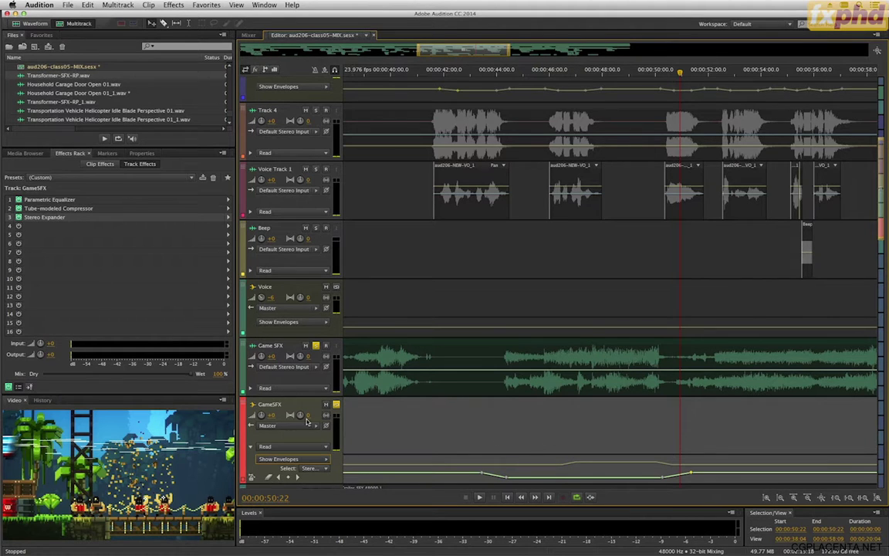
Step: Play from 00:00:42:05 with the Stereo Expander settings open to check the stereo width automation, and close the window
double_click(133, 219)
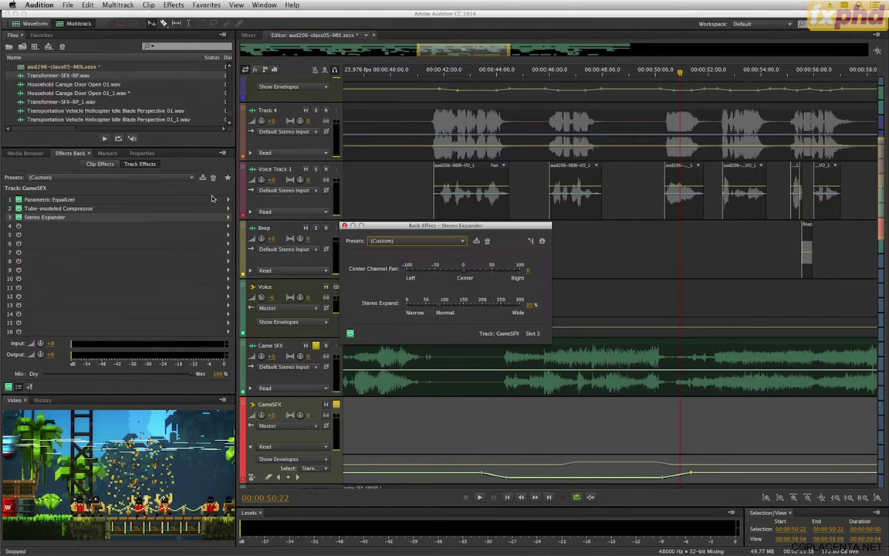
click(450, 73)
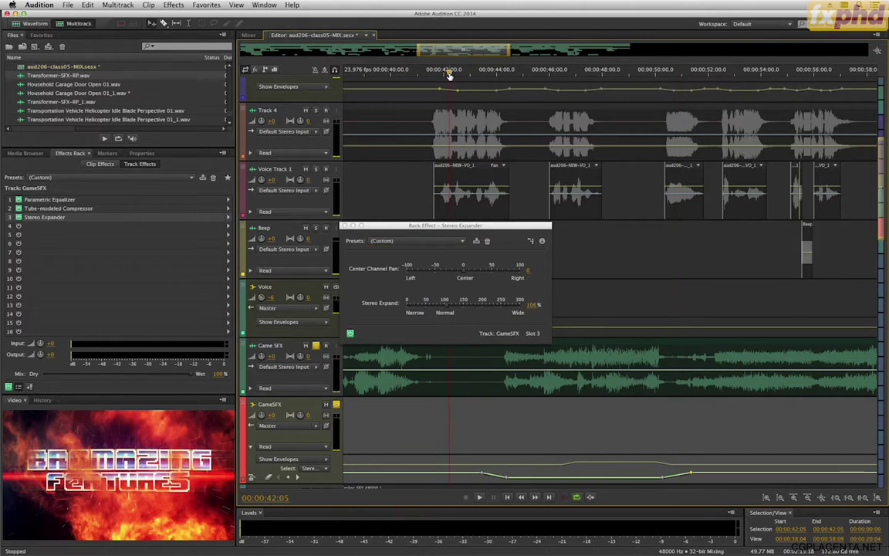
key(space)
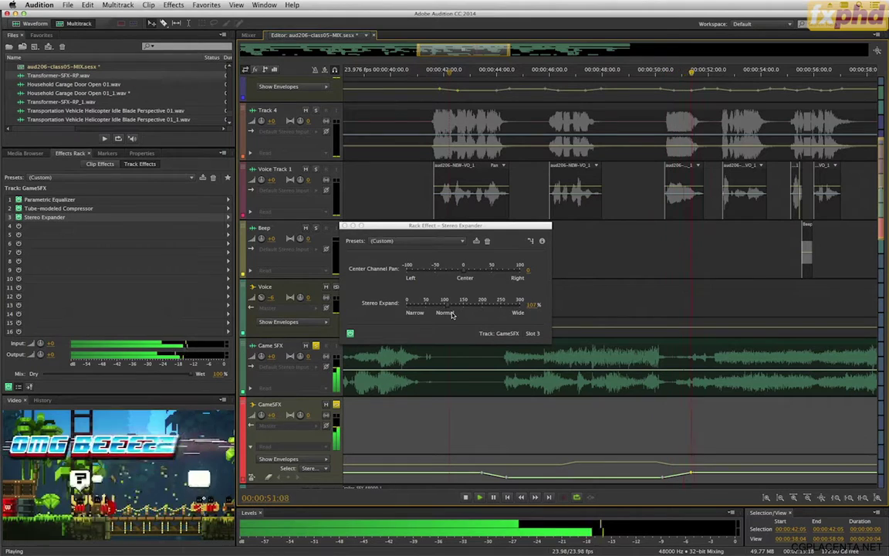
click(345, 226)
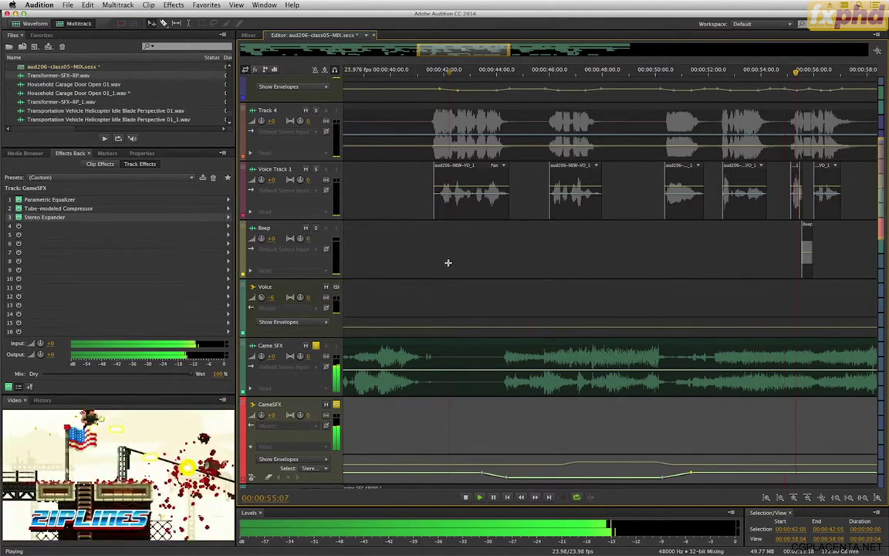
key(space)
Step: Play the soloed Game SFX track from around 00:00:26:03 to check the stereo width earlier in the timeline
key(minus)
key(minus)
key(minus)
key(minus)
key(minus)
key(minus)
key(minus)
key(minus)
key(minus)
key(minus)
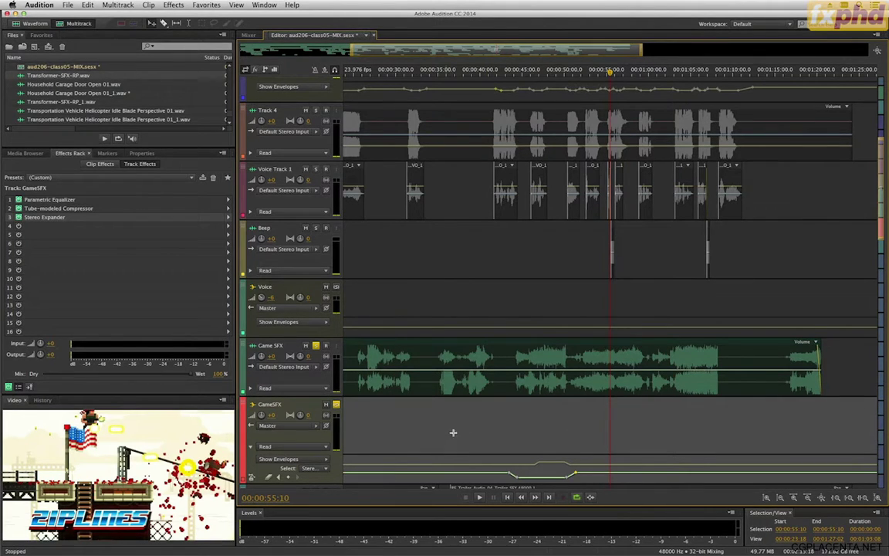
key(minus)
key(minus)
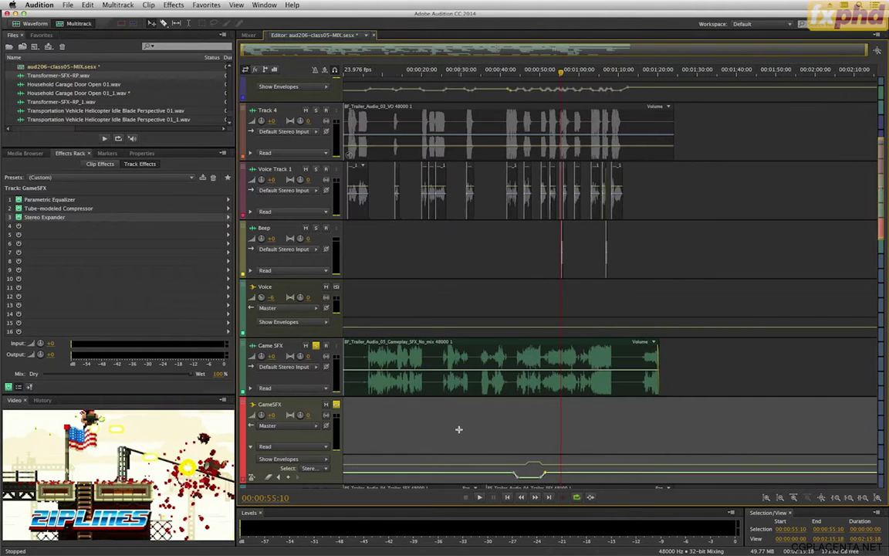
key(equal)
click(456, 74)
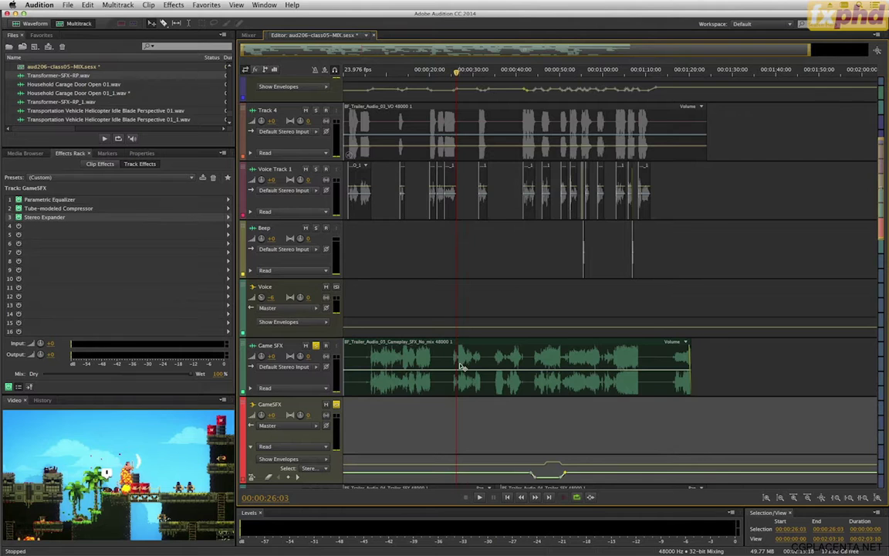
key(equal)
key(equal)
key(equal)
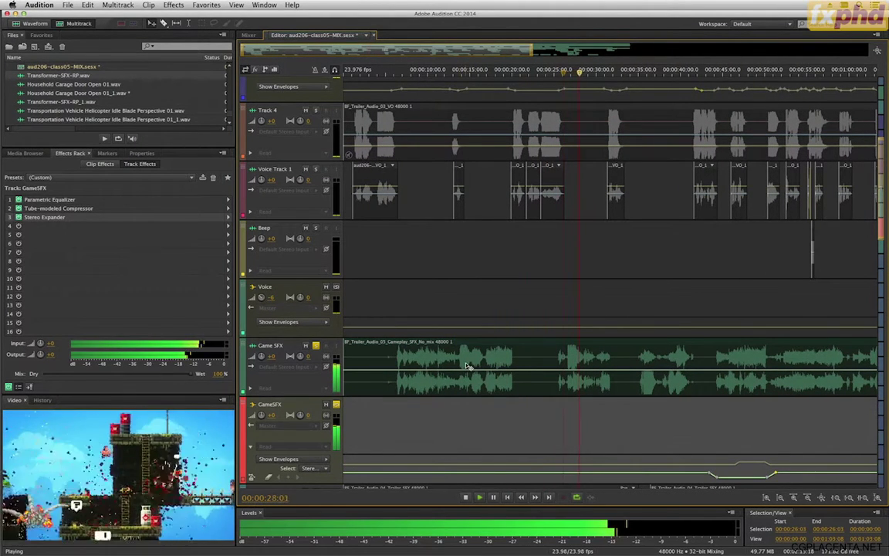
key(space)
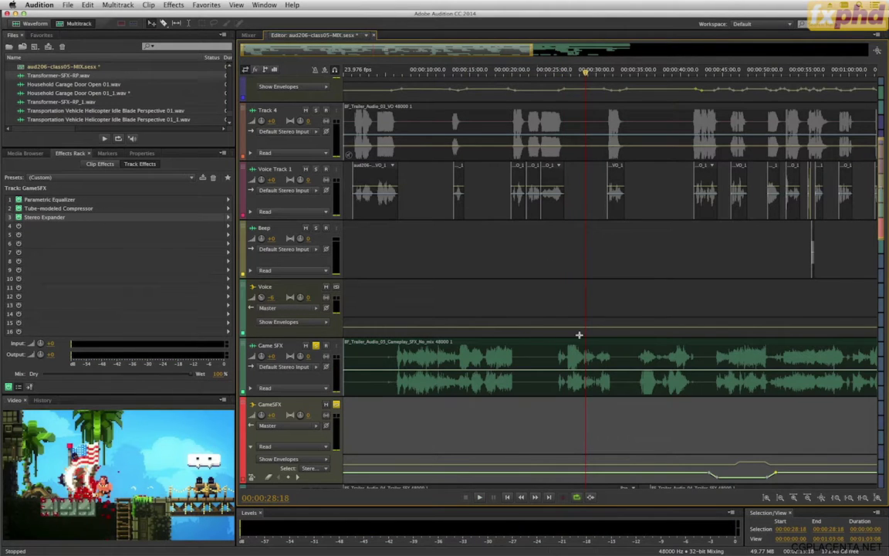
click(571, 73)
key(space)
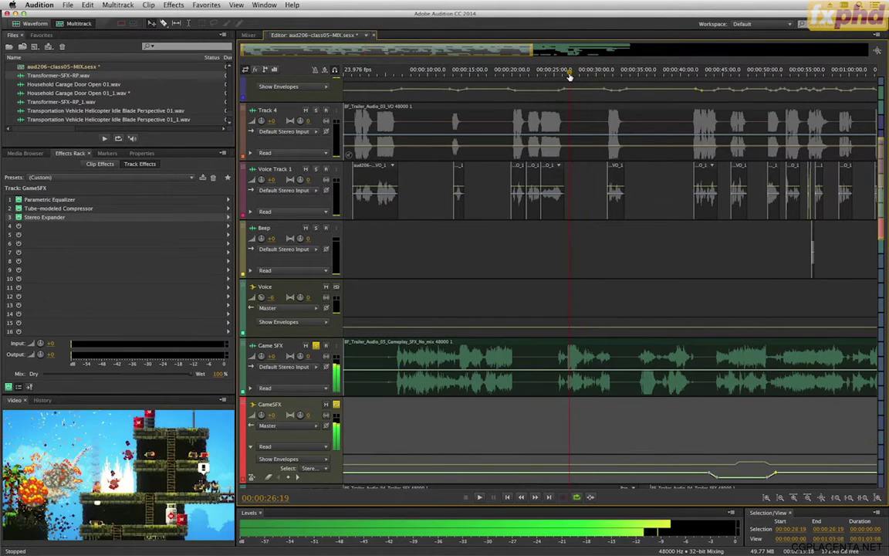
key(space)
Step: Turn off solo on the Game SFX track and play the full mix from the start of the session
key(minus)
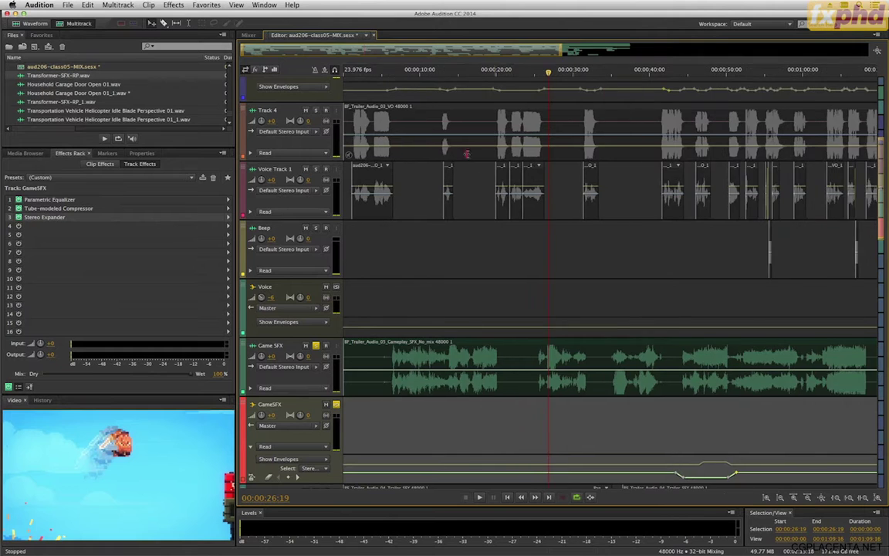
key(minus)
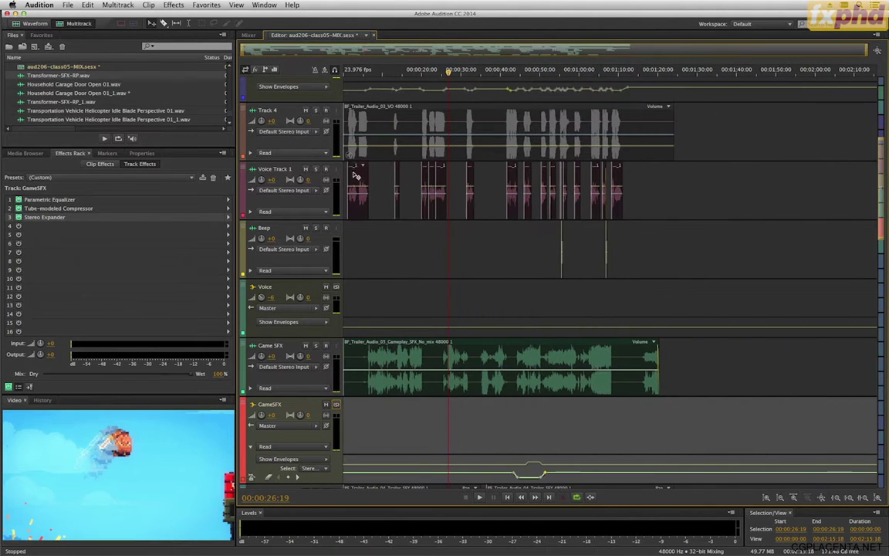
click(341, 73)
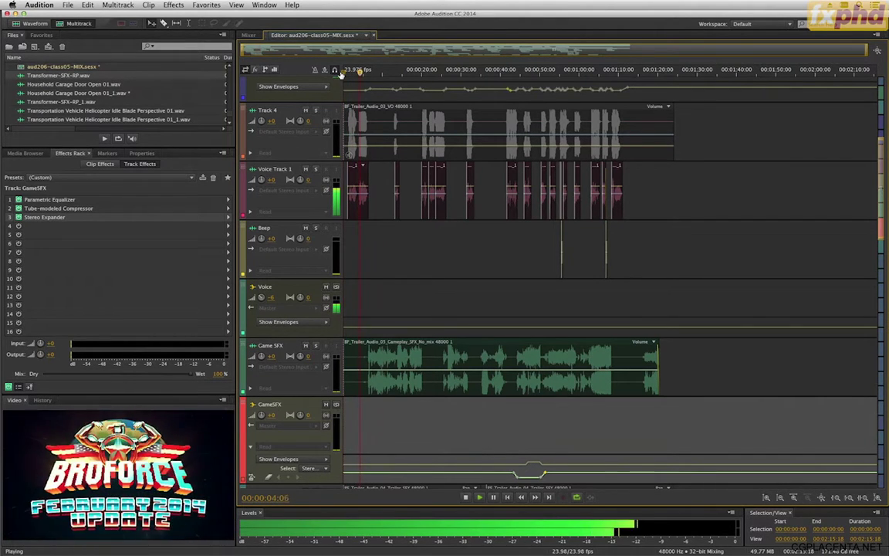
key(=)
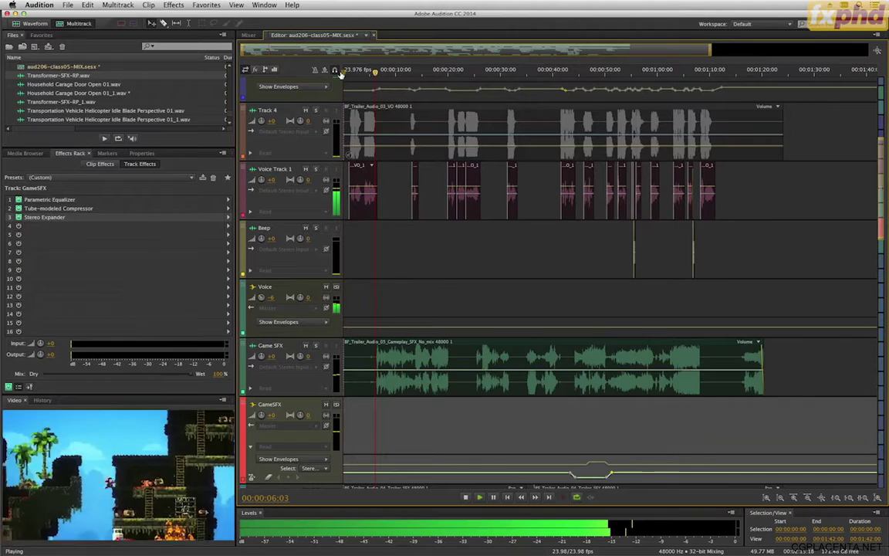
key(=)
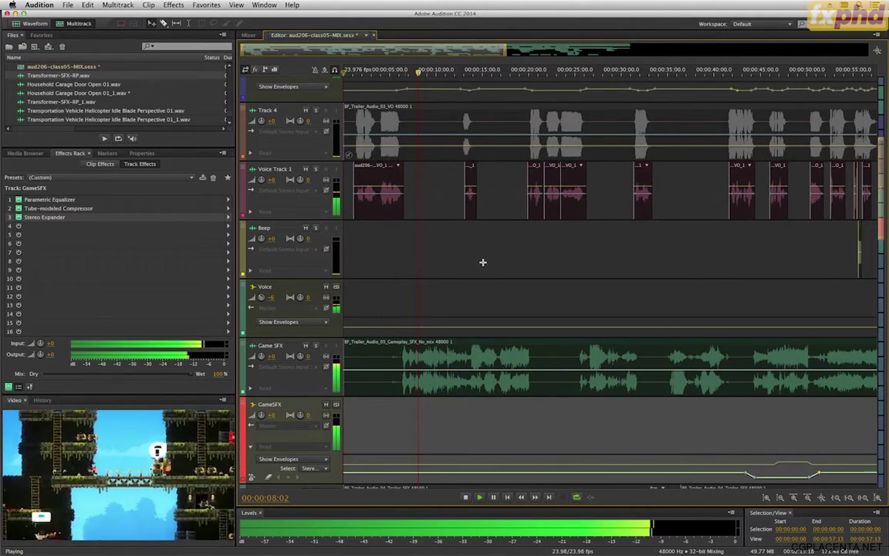
Step: Hide the volume envelope on the GameSFX bus, leaving only the Stereo Expander envelope shown
key(minus)
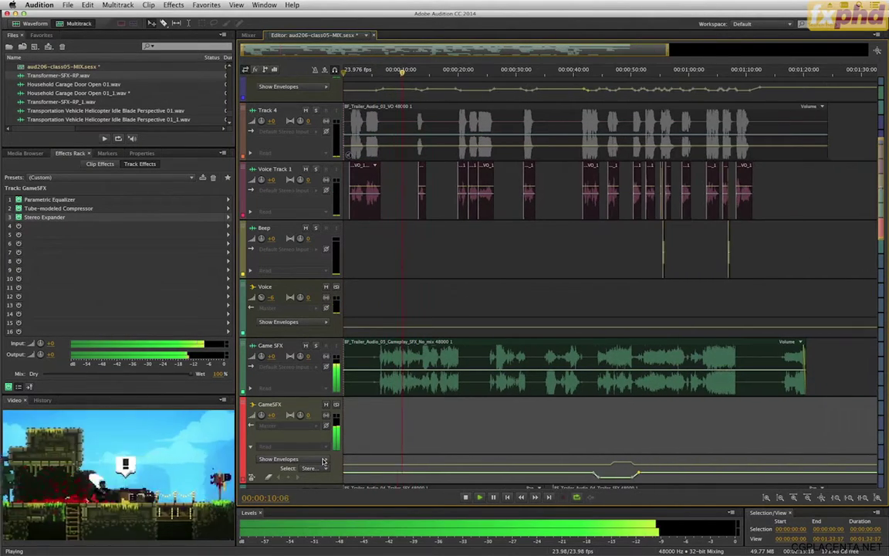
click(323, 461)
click(455, 444)
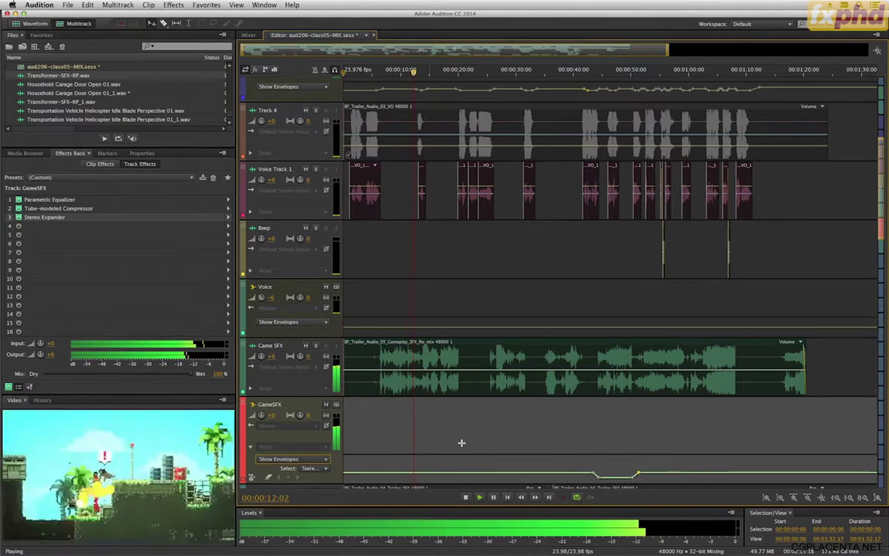
Step: Show the Volume envelope on the GameSFX bus again and lower it to about -3.3 dB at 00:00:16:22
click(324, 460)
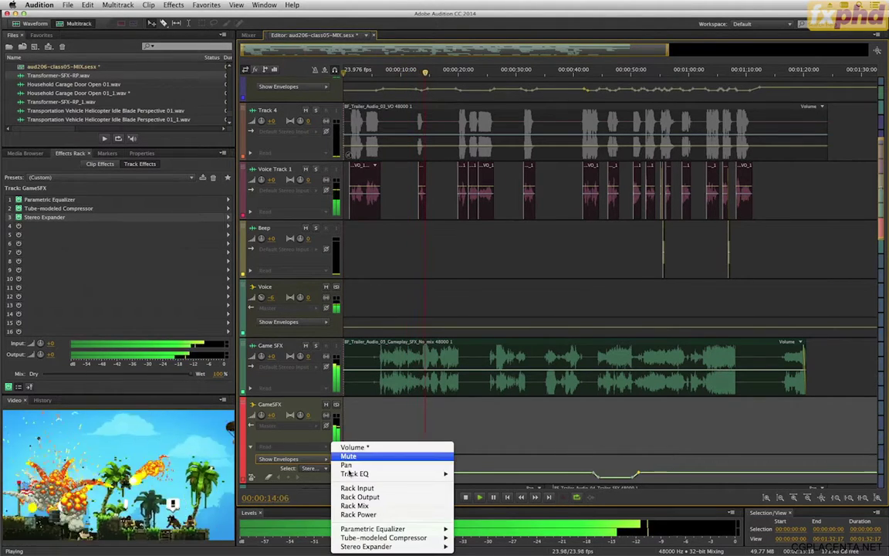
click(353, 447)
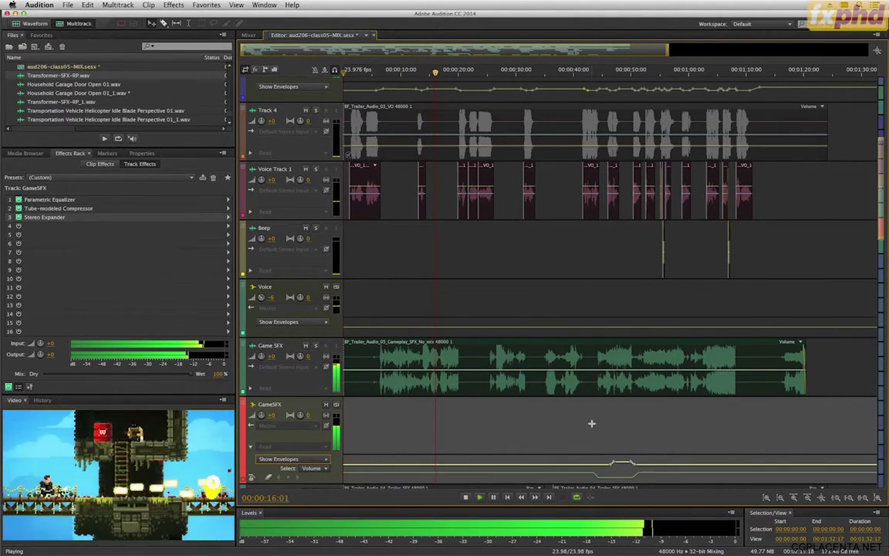
key(space)
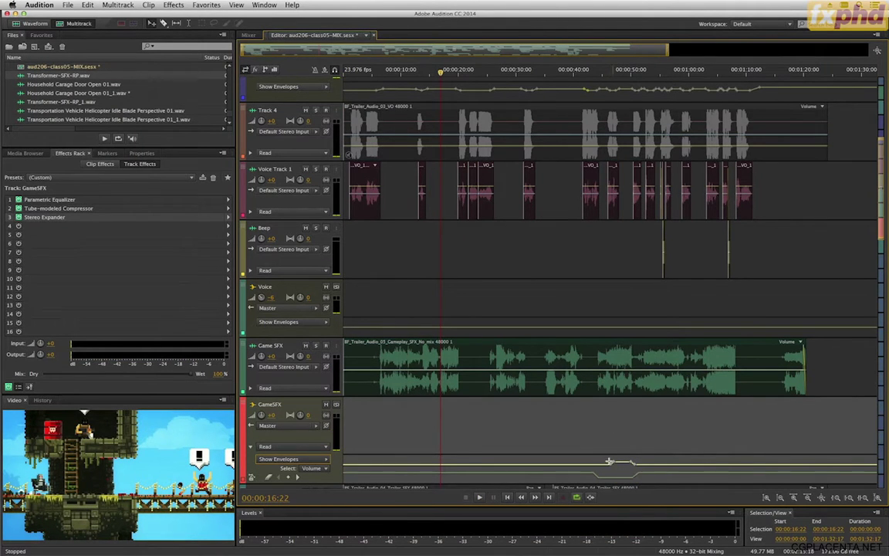
mouse_move(614, 466)
mouse_down()
mouse_move(634, 466)
mouse_move(614, 473)
mouse_up()
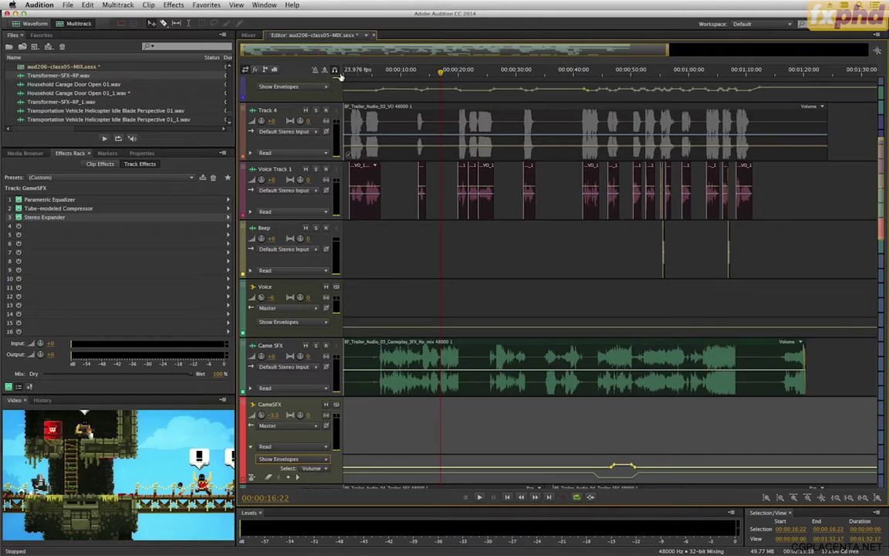
Step: Play the full mix from the start of the session to check the lowered game effects level
click(343, 76)
key(space)
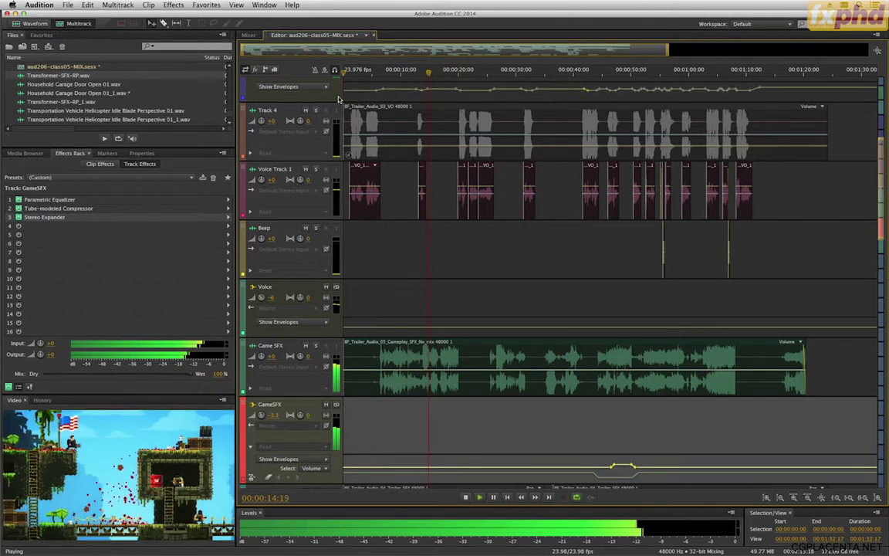
key(space)
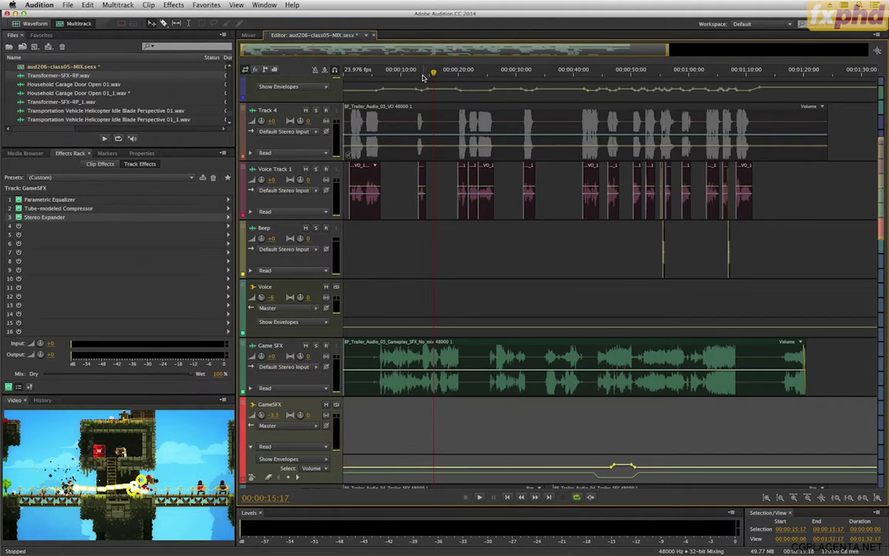
Step: Move the short Voice Track 1 clip near 00:00:13 earlier so its speech starts at about 00:00:12:23
click(423, 71)
scroll(460, 73, up, 3)
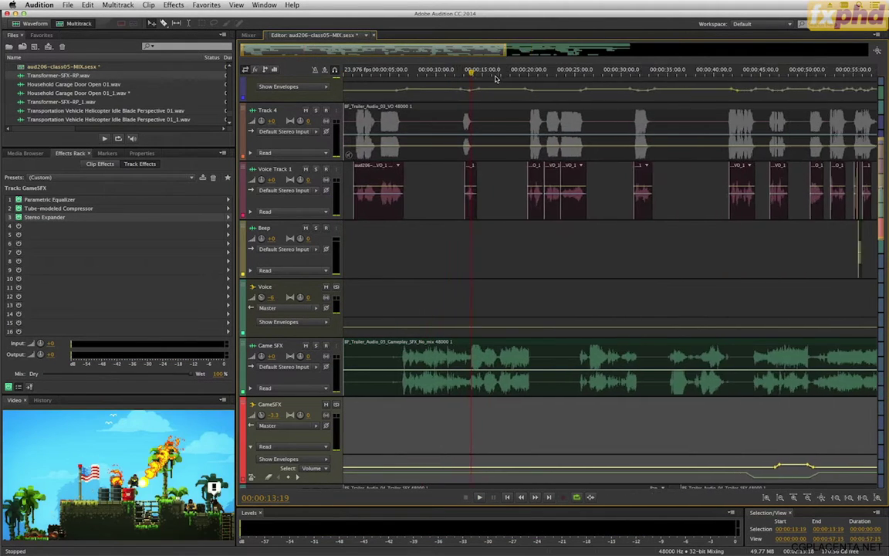
scroll(496, 78, up, 5)
drag(586, 77, 590, 76)
drag(610, 176, 594, 177)
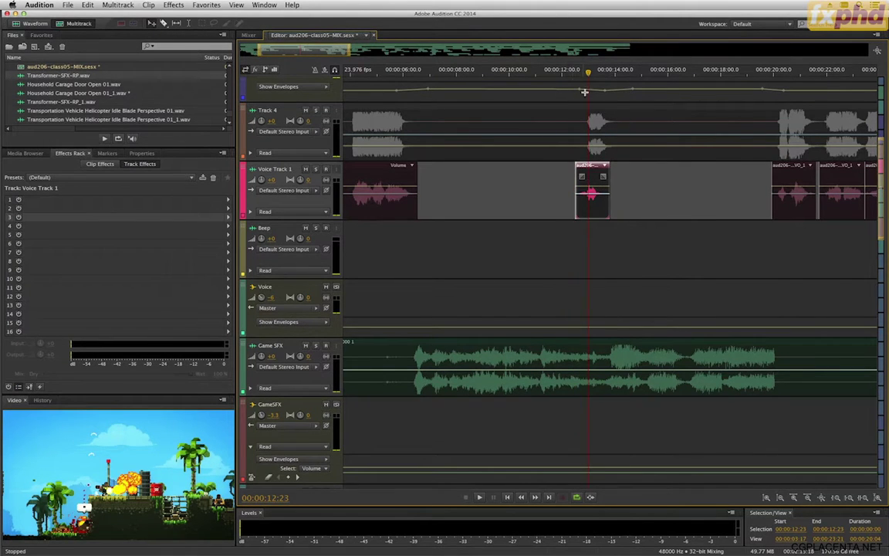
Step: Shift the Music track's volume keyframes around the short voice clip near 00:00:13 slightly earlier
click(619, 98)
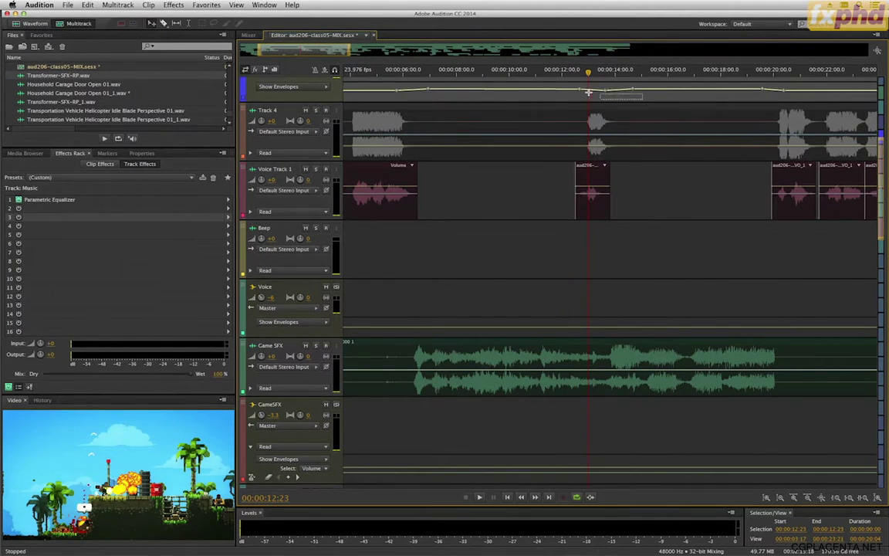
click(605, 91)
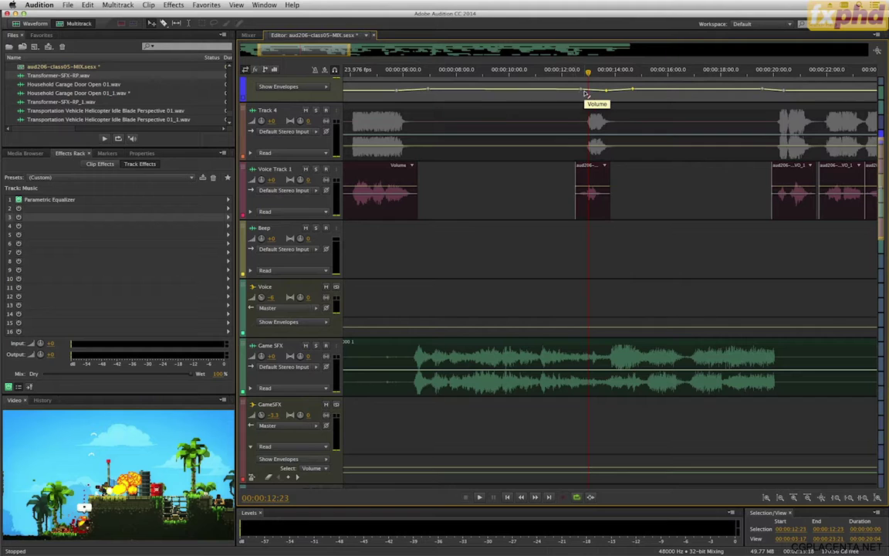
drag(585, 92, 567, 91)
Step: Play the mix from 00:00:10:19 to about 00:01:01 to check the voice timing and music volume dips
click(531, 77)
key(space)
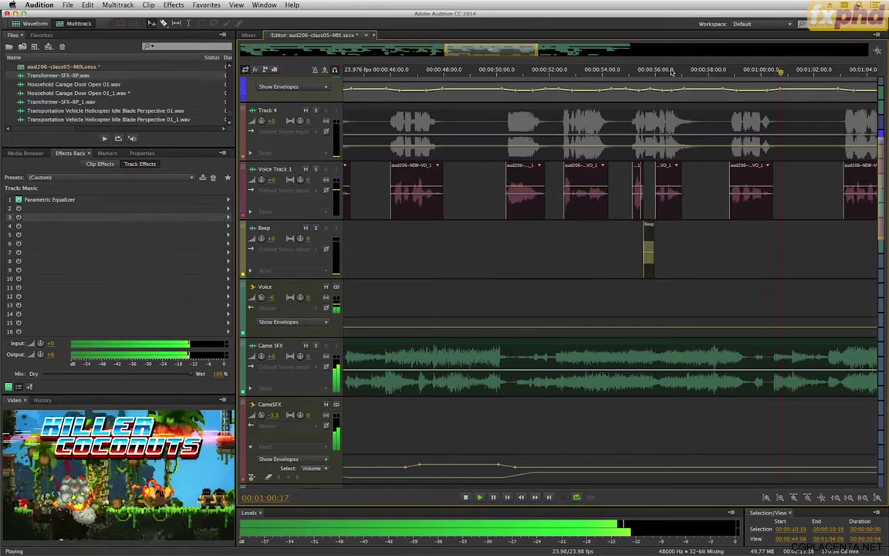
key(space)
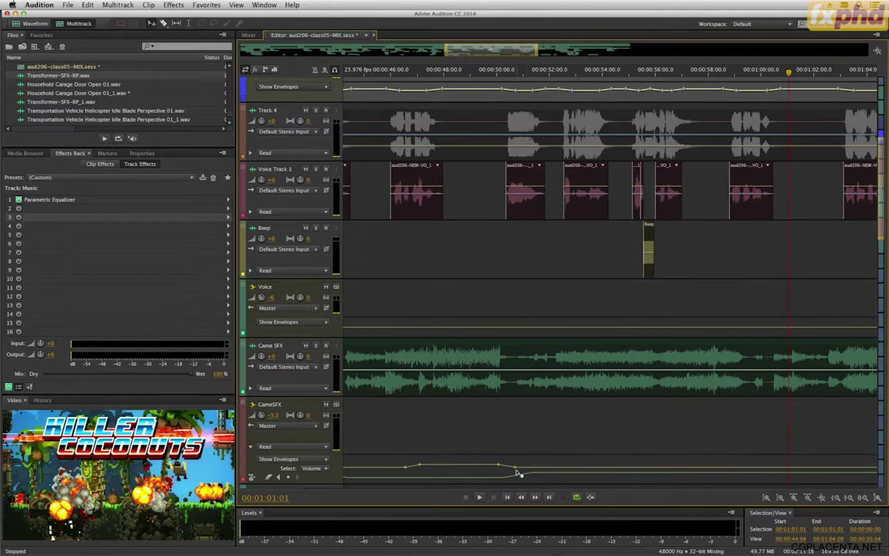
Step: Lower the GameSFX bus volume following the raised passage, from about 00:00:51 onward, to about -5.1 dB
drag(517, 471, 516, 471)
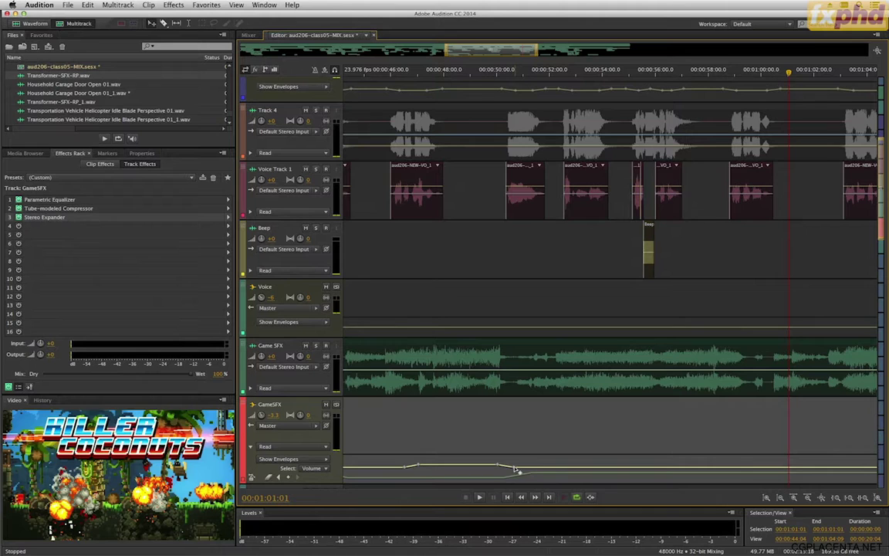
mouse_move(515, 471)
drag(515, 472, 522, 474)
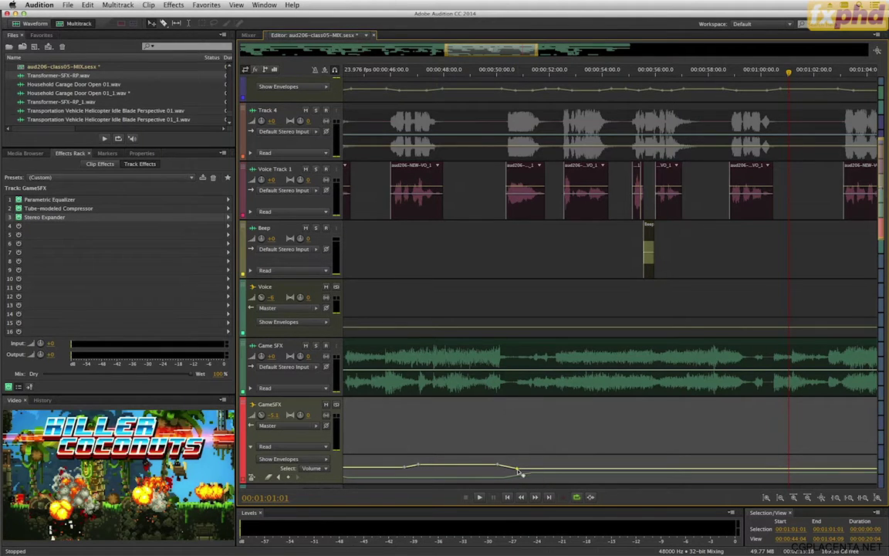
Step: Play the passage from 00:00:43:23 and move the start of the GameSFX volume rise earlier to 00:00:44:22
key(space)
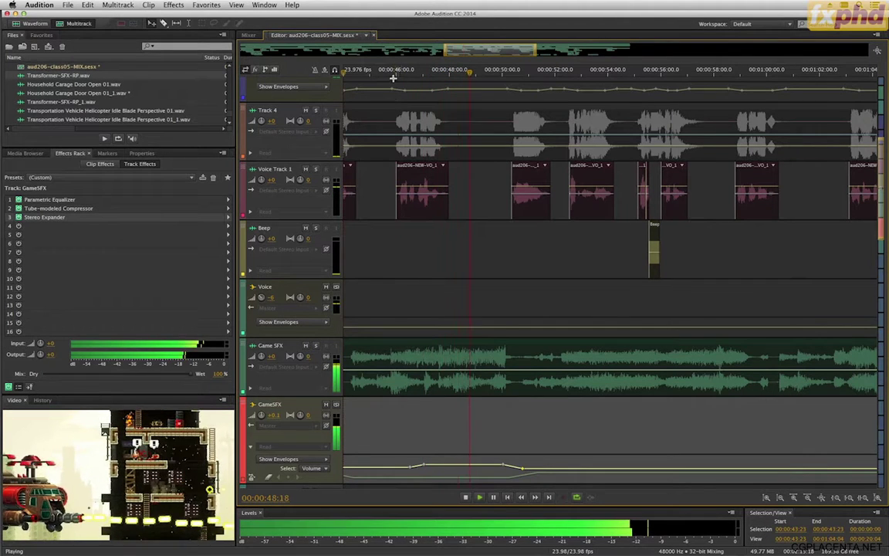
key(space)
key(space)
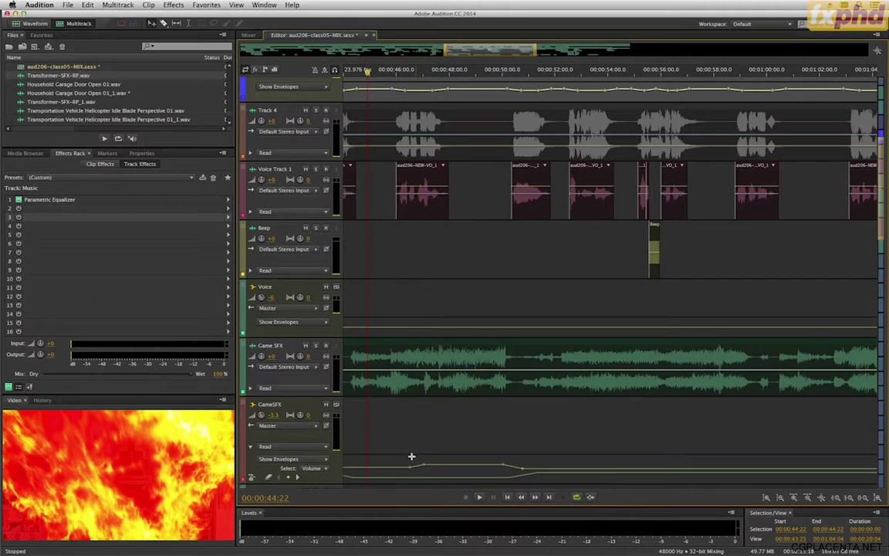
click(411, 468)
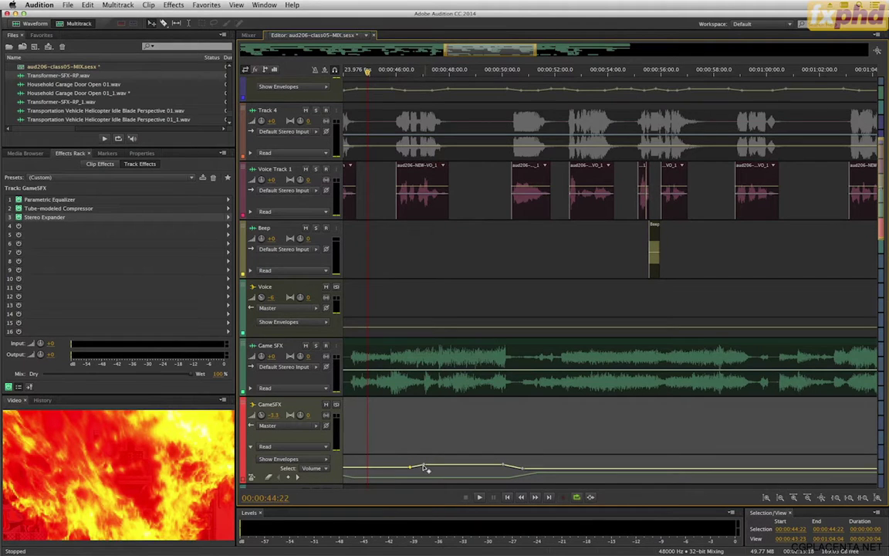
drag(409, 470, 368, 469)
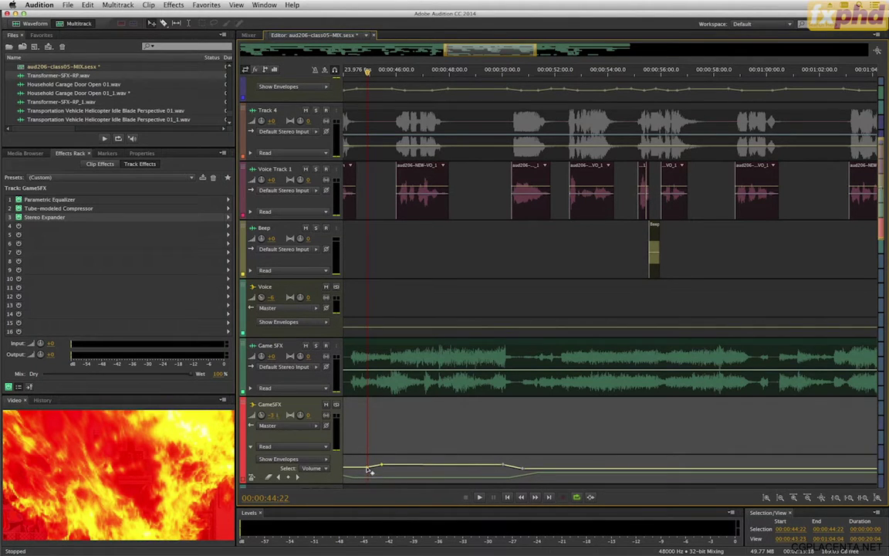
Step: Play the mix from 00:00:44:02 through the end of the trailer to check the volume automation
click(346, 72)
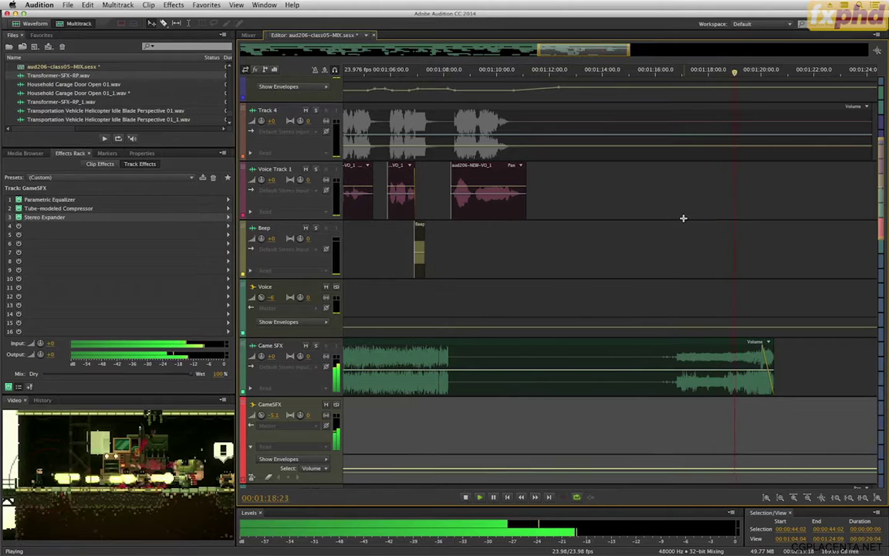
scroll(514, 266, down, 5)
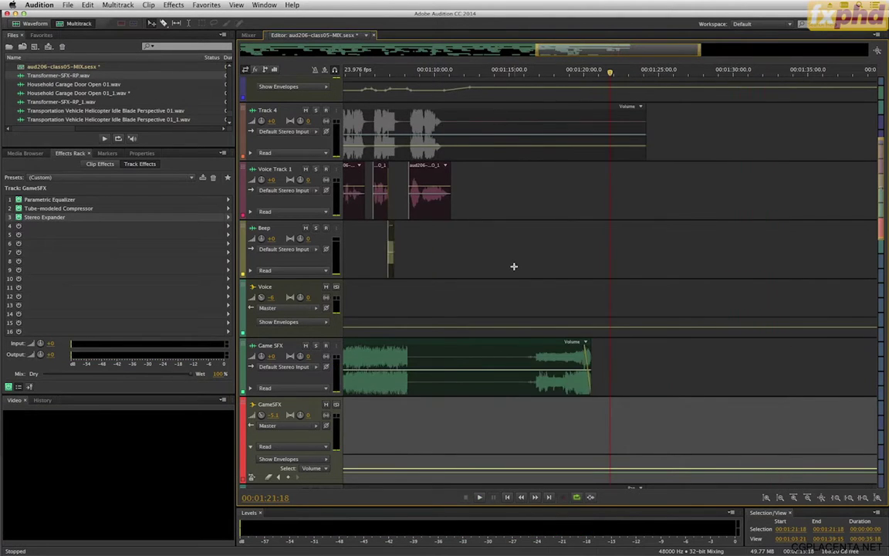
scroll(513, 267, down, 5)
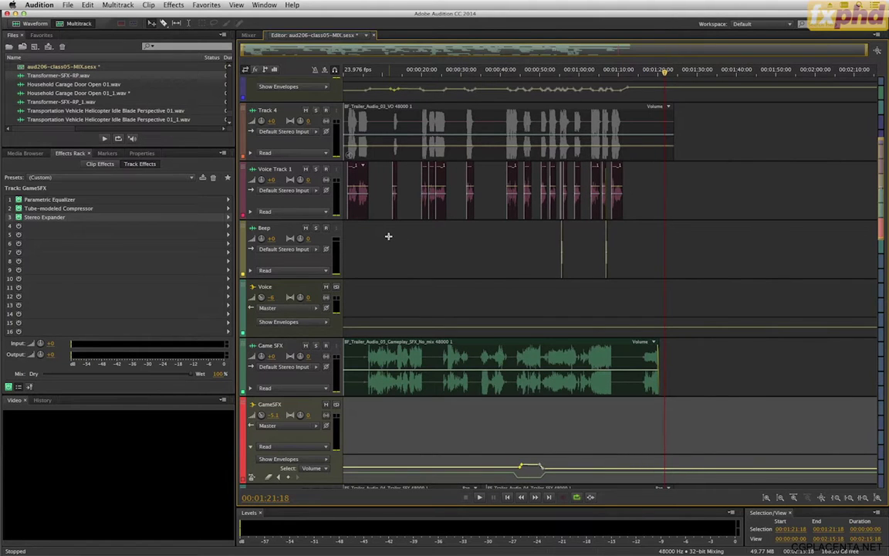
Step: Unmute the SFX bus and solo it together with the sound effects tracks that feed it
scroll(384, 260, down, 5)
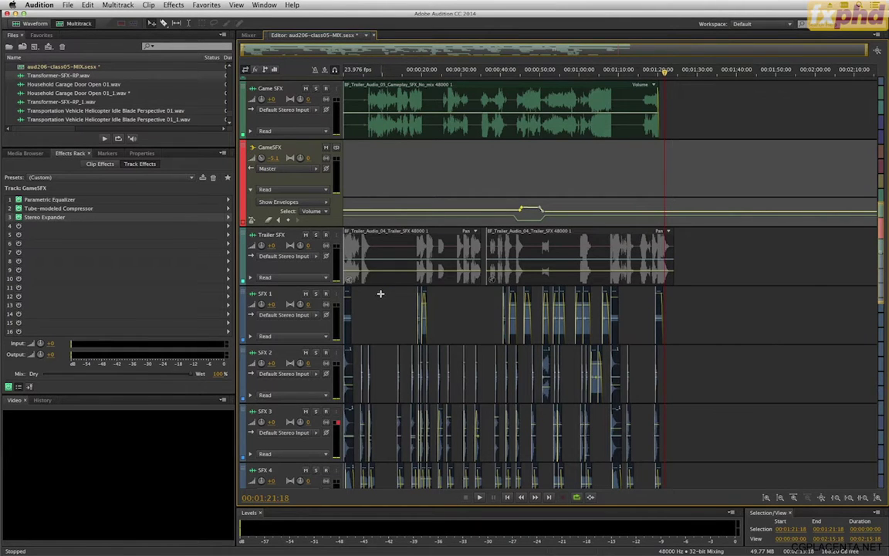
scroll(371, 289, down, 10)
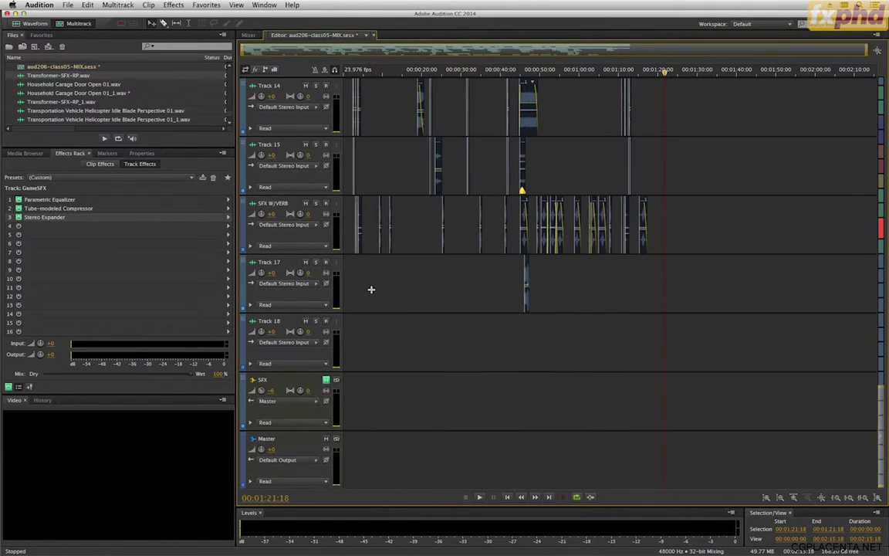
click(326, 380)
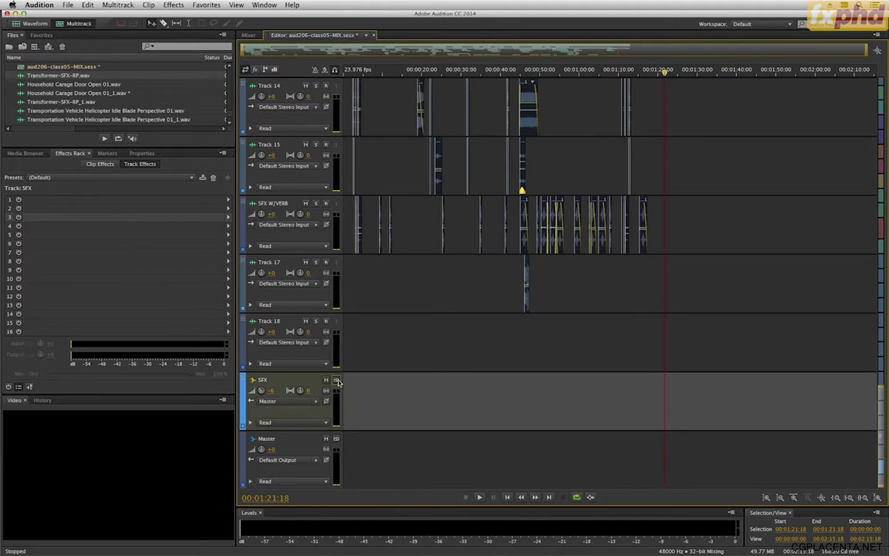
scroll(364, 371, up, 10)
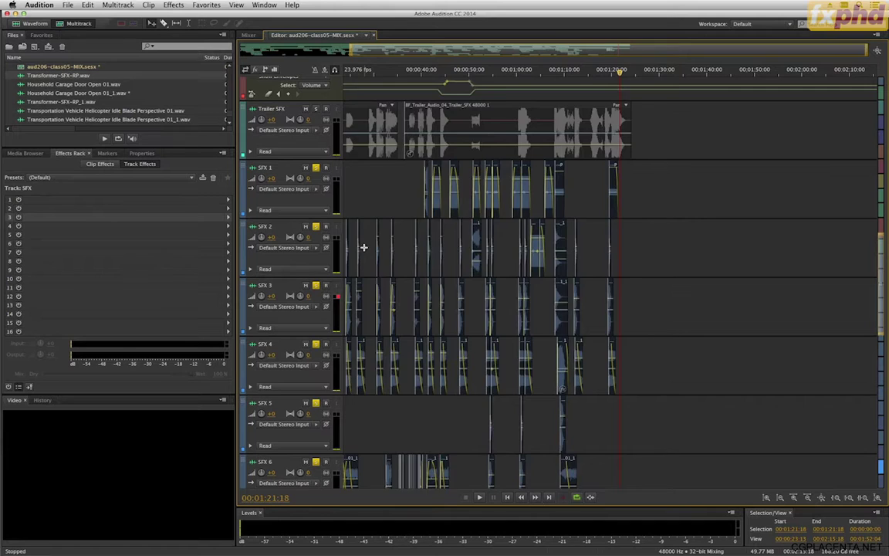
Step: Return to the start of the session and examine the layered clips on the SFX tracks over the first nine seconds
click(348, 70)
key(space)
key(space)
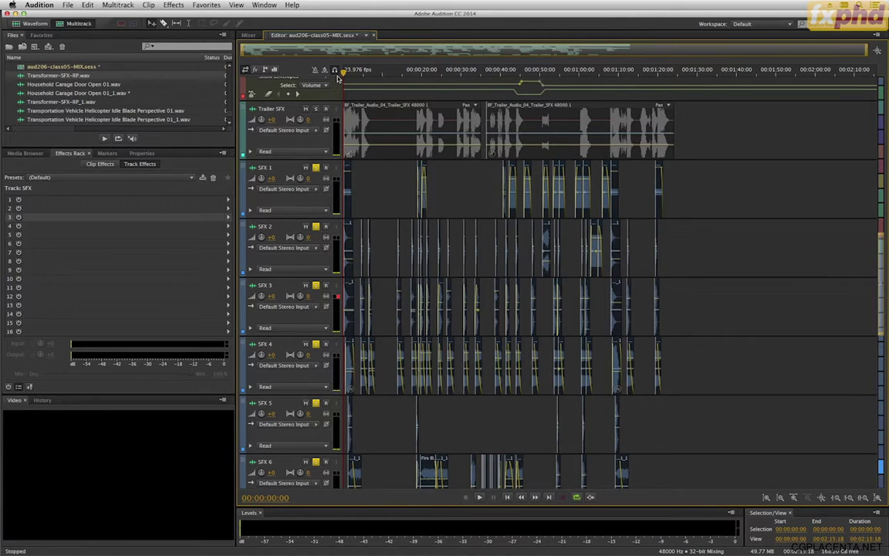
key(equal)
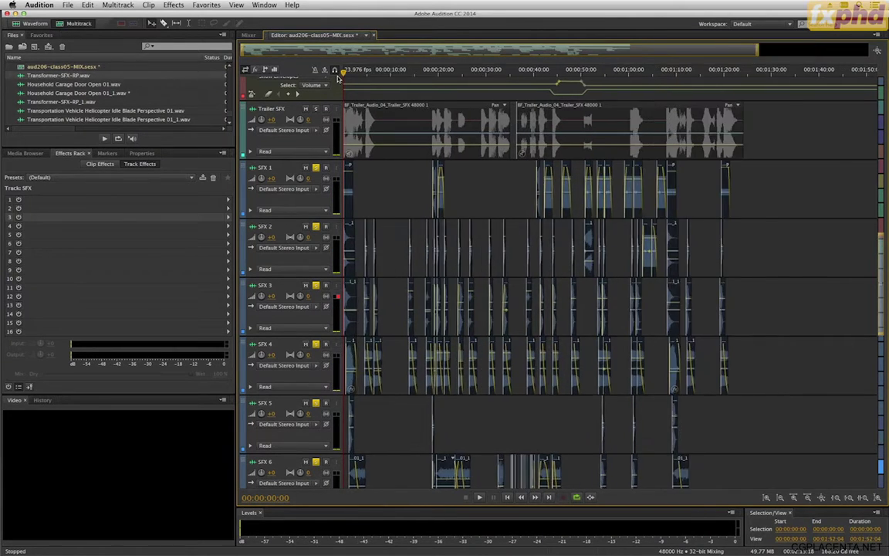
key(equal)
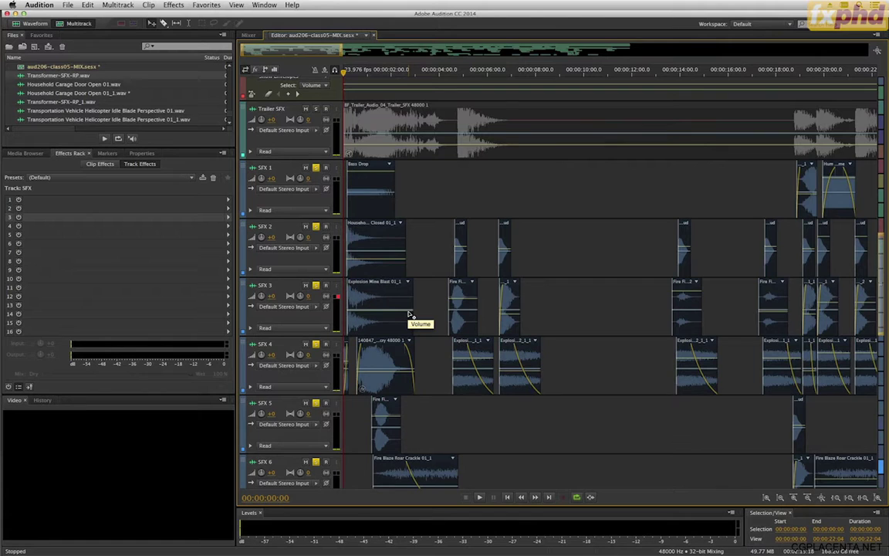
key(equal)
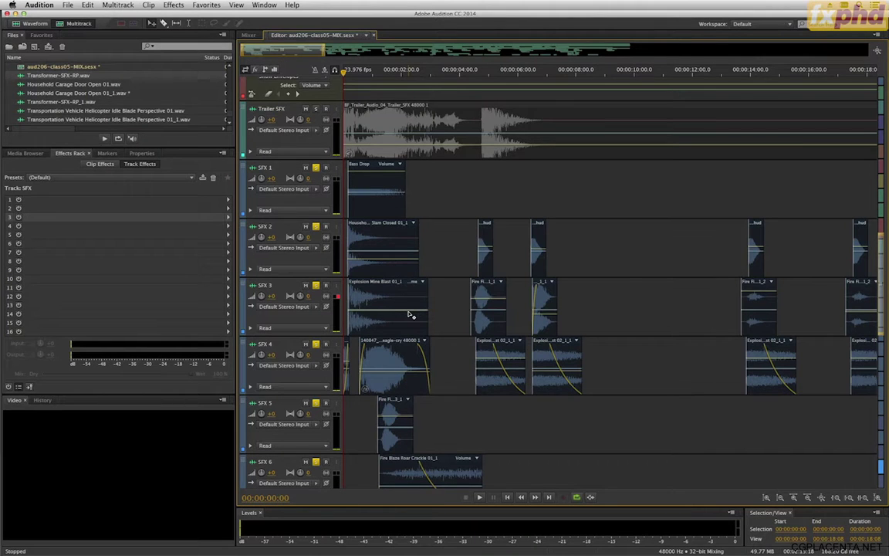
scroll(411, 315, up, 5)
scroll(285, 207, down, 2)
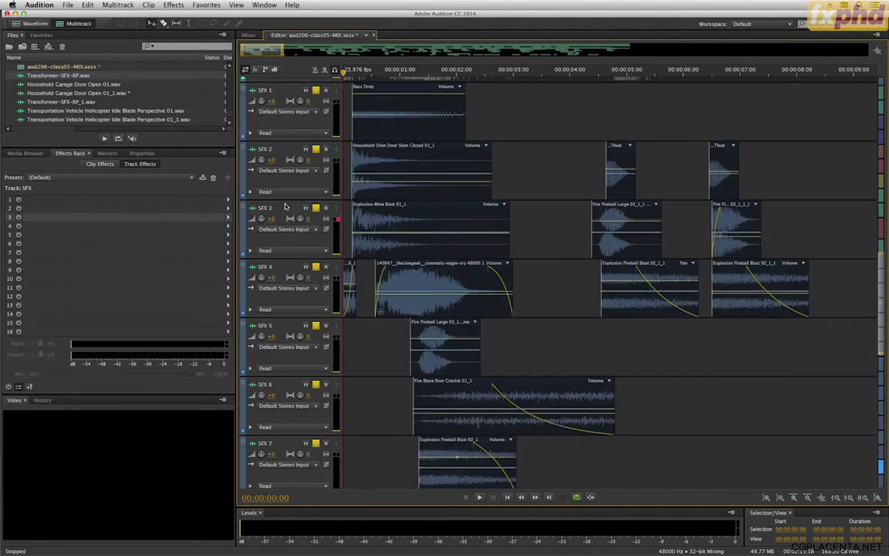
scroll(285, 206, down, 4)
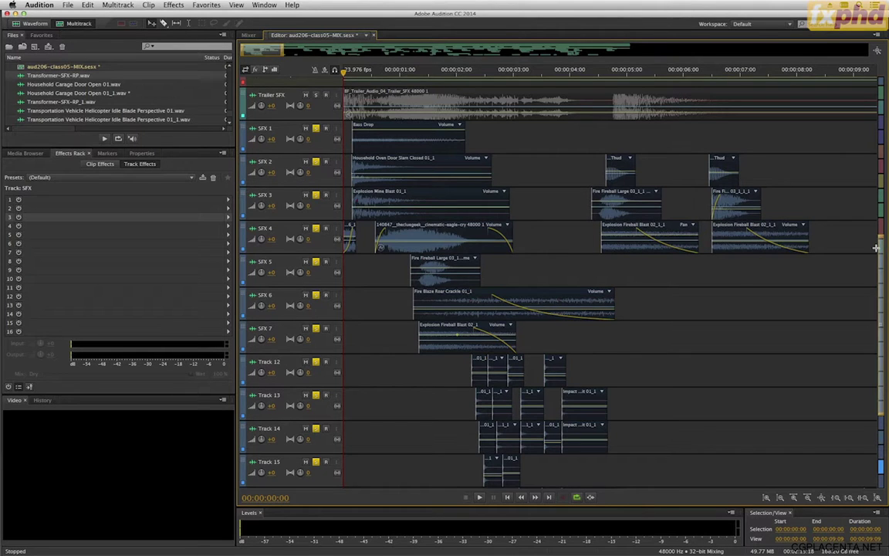
Step: Play the soloed sound effects tracks from the session start through the title logo
drag(883, 249, 884, 270)
scroll(884, 270, up, 2)
key(space)
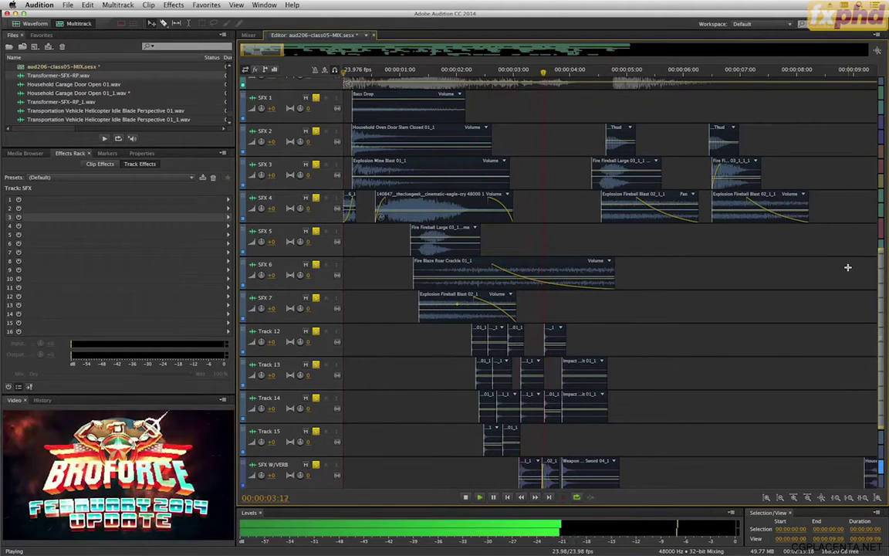
key(space)
Step: Examine the metal impact and sword hit layers under the title closely and play them from 00:00:02:21
drag(883, 275, 884, 285)
key(equal)
key(equal)
key(equal)
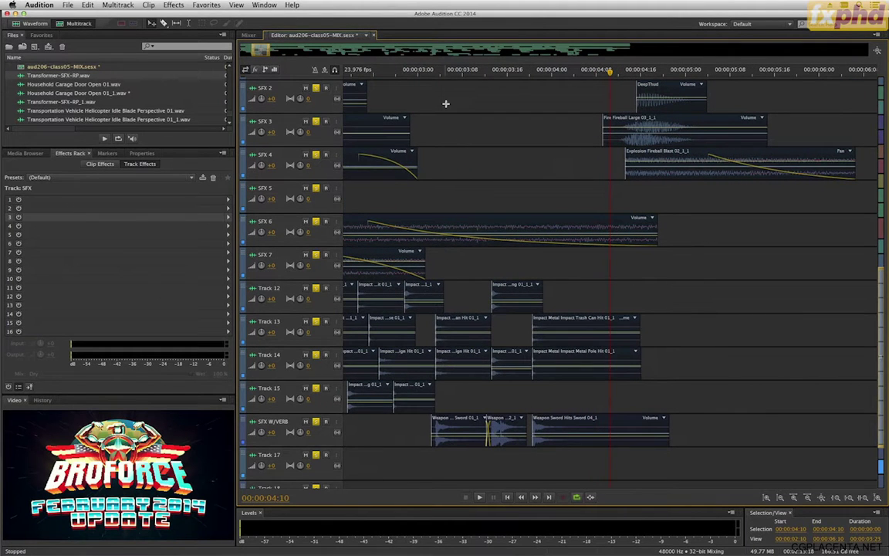
click(403, 77)
key(space)
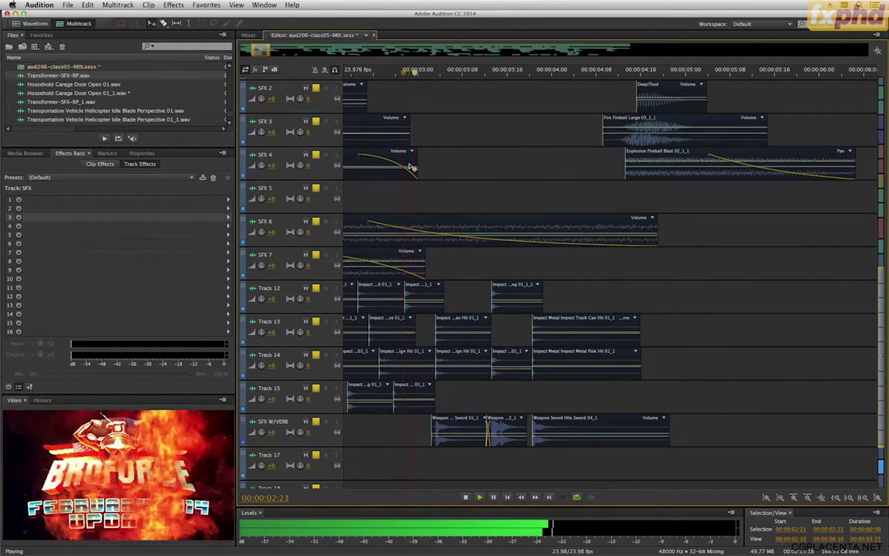
key(space)
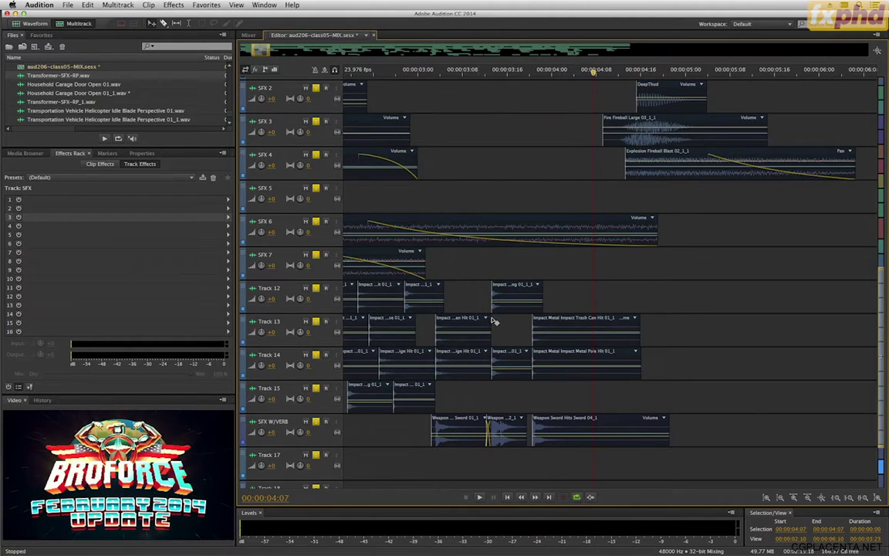
Step: Reduce the clip gain of the three sword hits on SFX W/VERB to -6 dB, audition them, and lower it further to -9 dB
drag(456, 407, 556, 439)
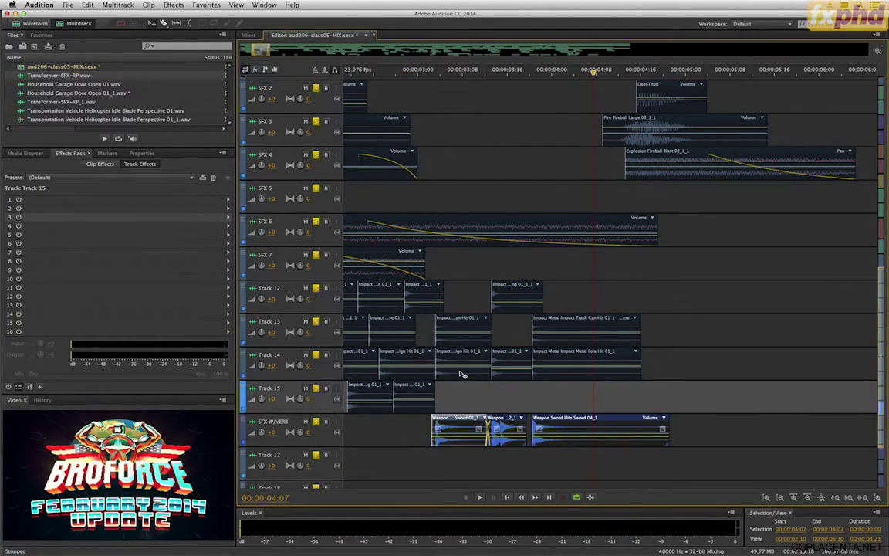
click(477, 440)
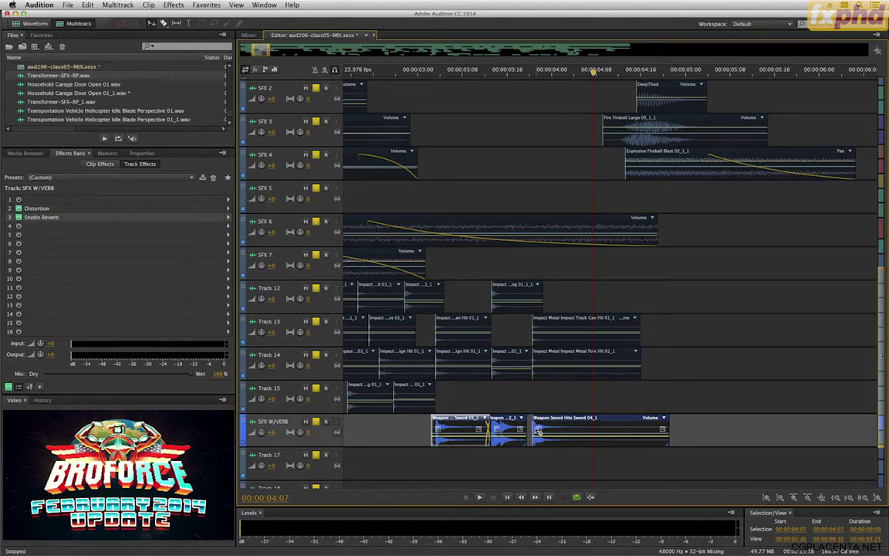
click(141, 153)
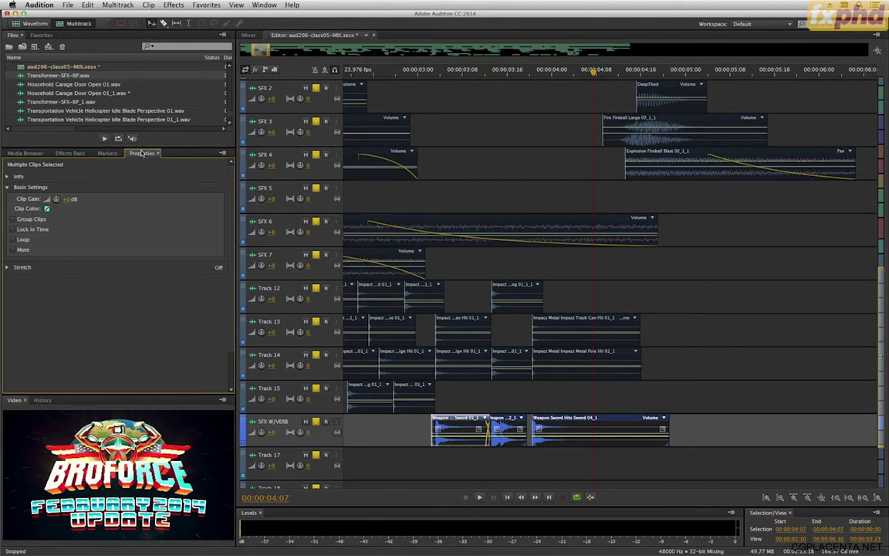
click(67, 200)
text(-6)
key(Return)
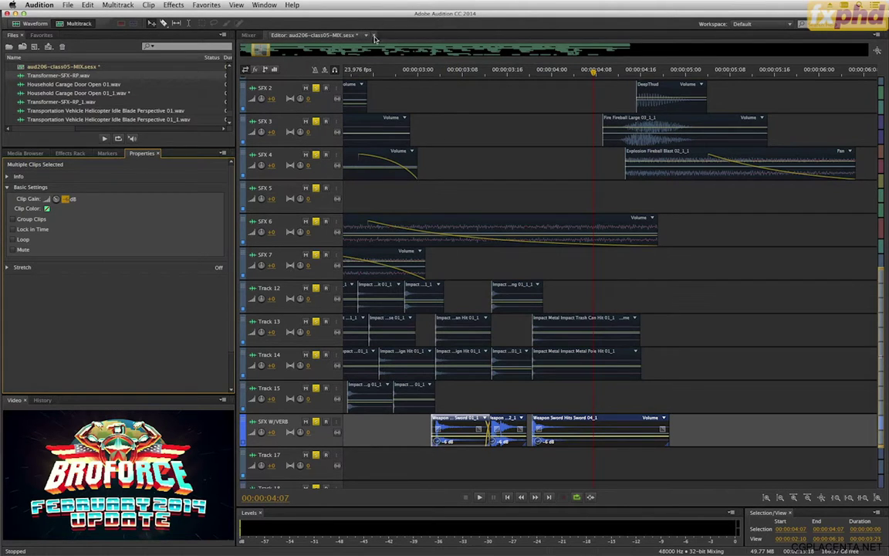
click(370, 71)
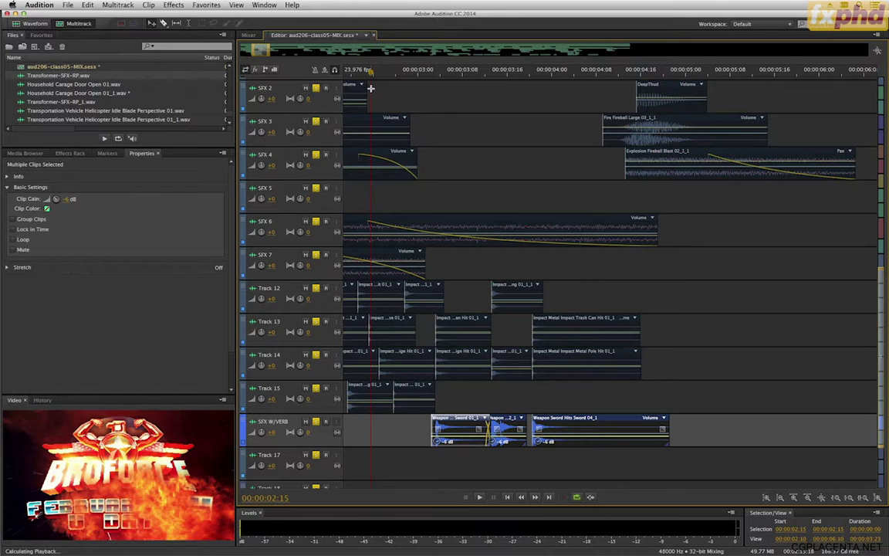
key(space)
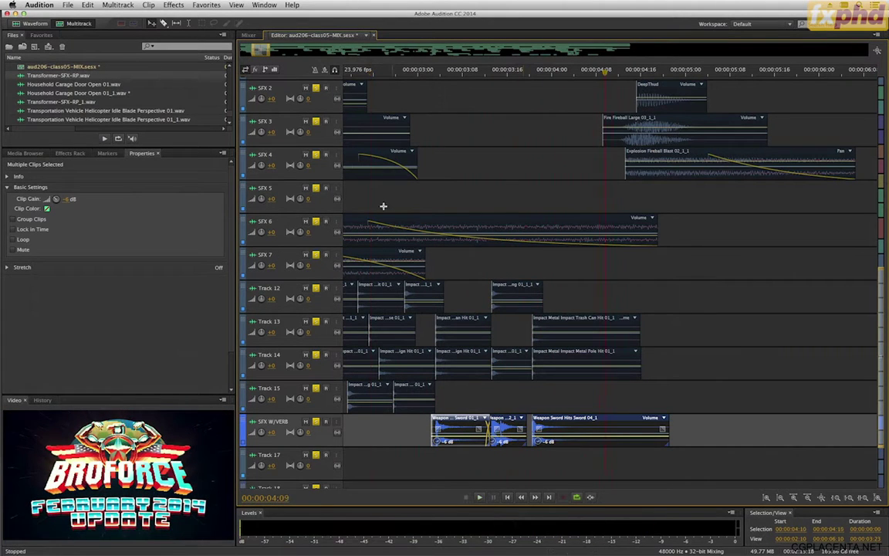
click(70, 200)
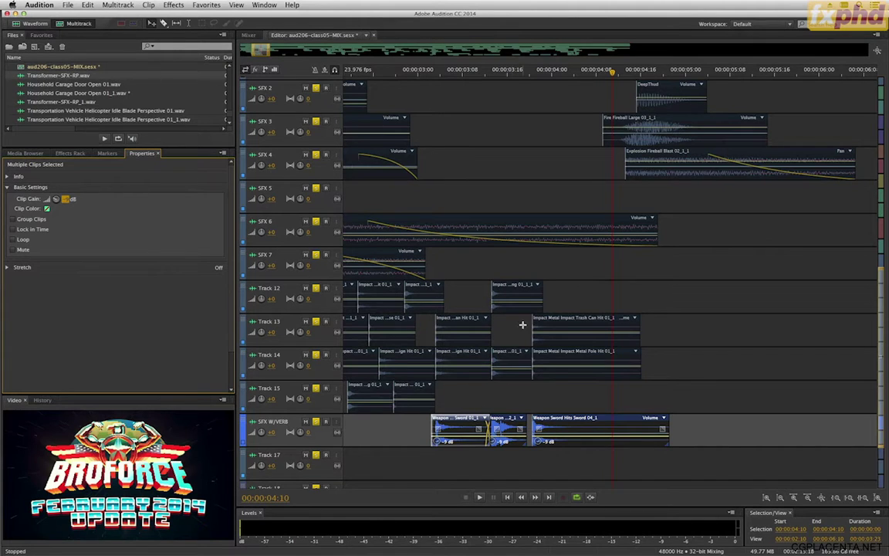
Step: Set the clip gain of the six metal impact clips on Tracks 12 to 14 before the fireball to -6 dB and play from 00:00:02:12
click(519, 354)
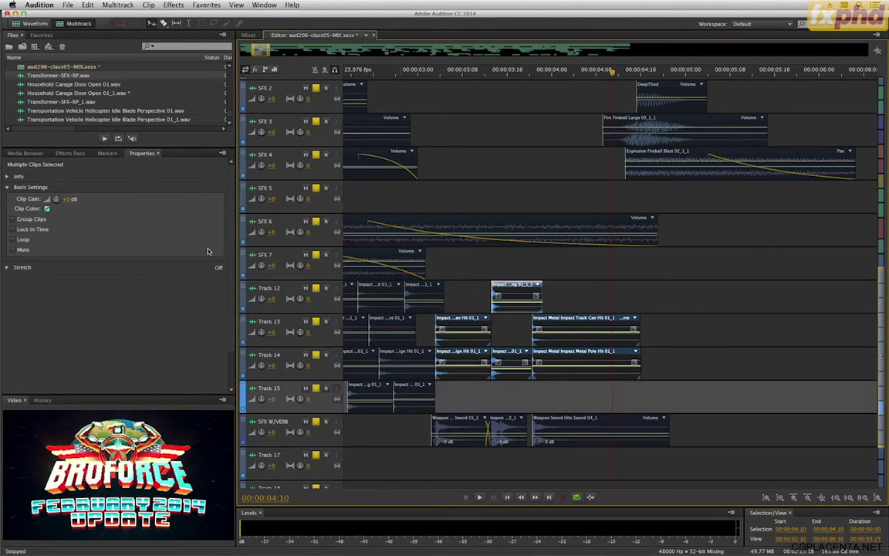
click(70, 199)
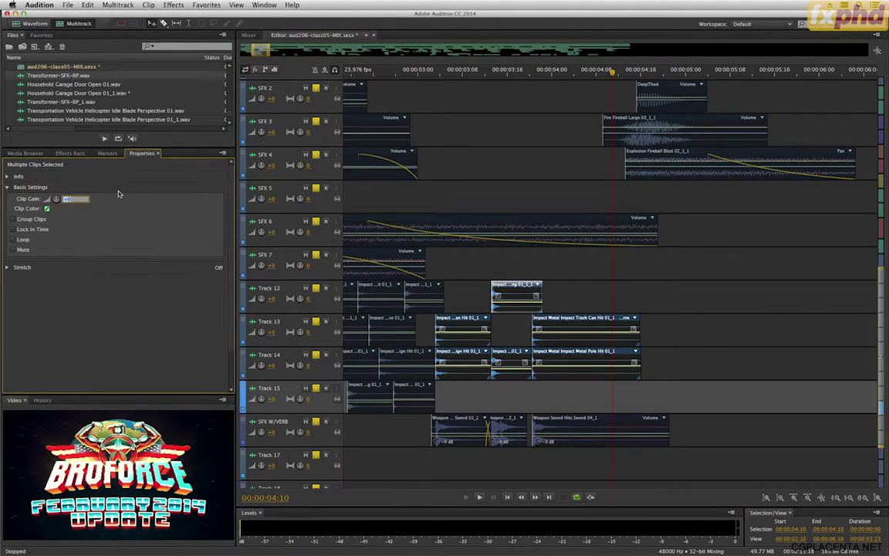
text(-6)
key(Return)
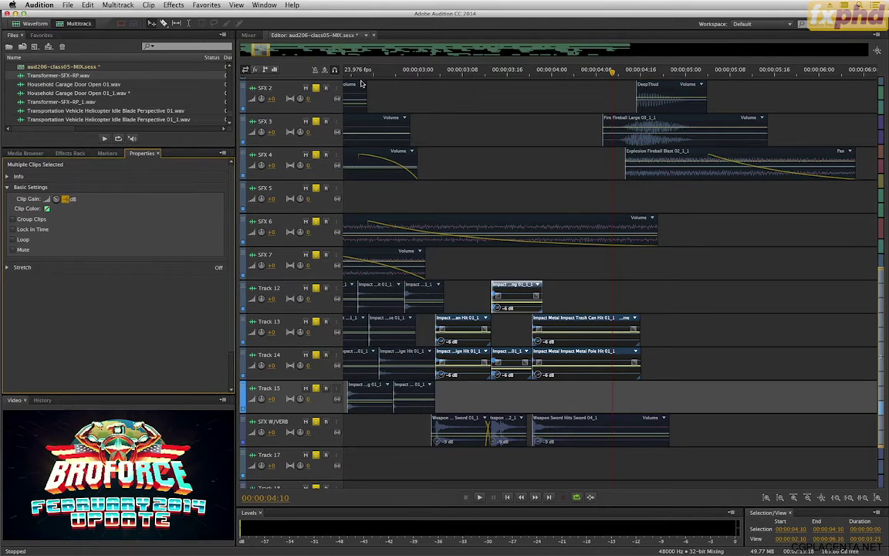
click(354, 70)
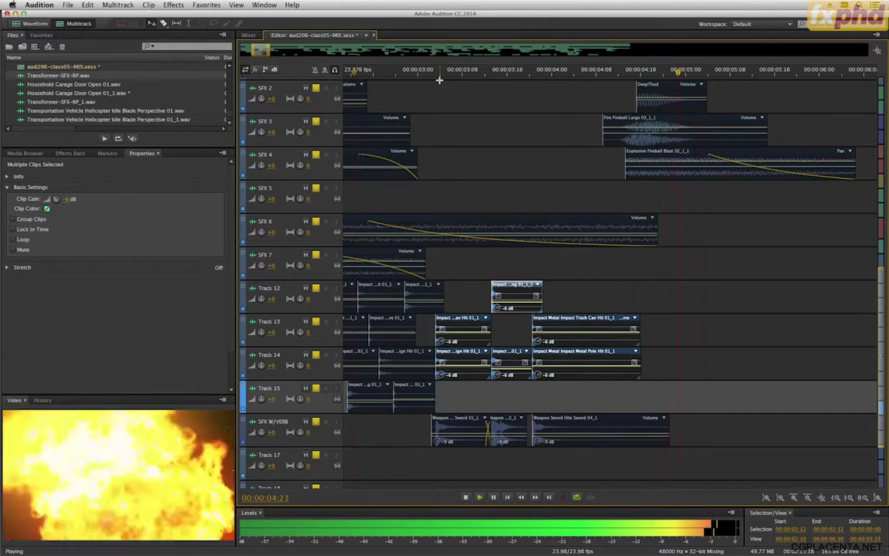
key(space)
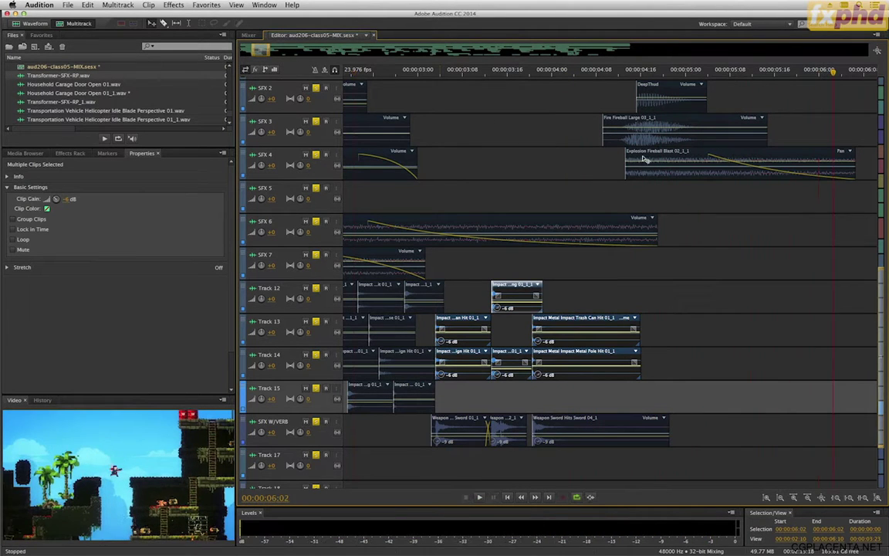
Step: Lower the volume envelope of the Fire Fireball Large clip on SFX 3 and play the passage from 00:00:04:04
click(634, 74)
click(656, 143)
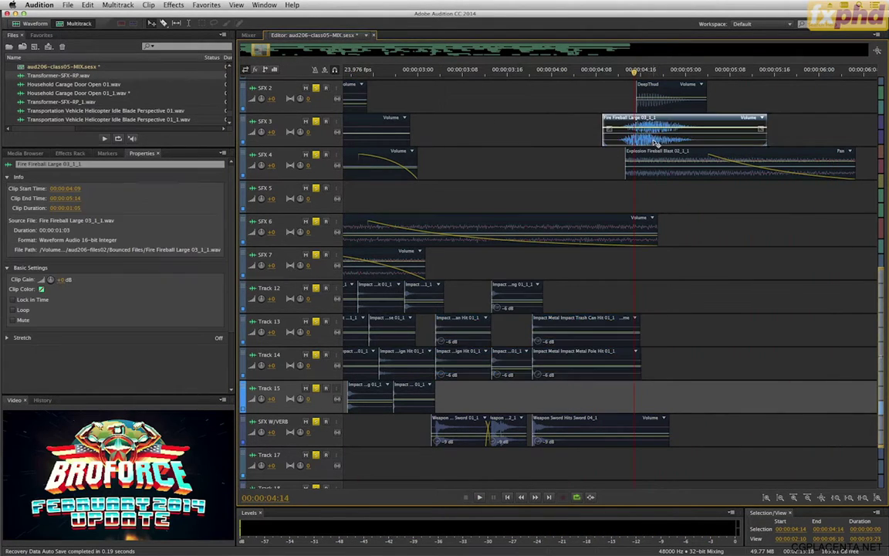
drag(657, 130, 656, 140)
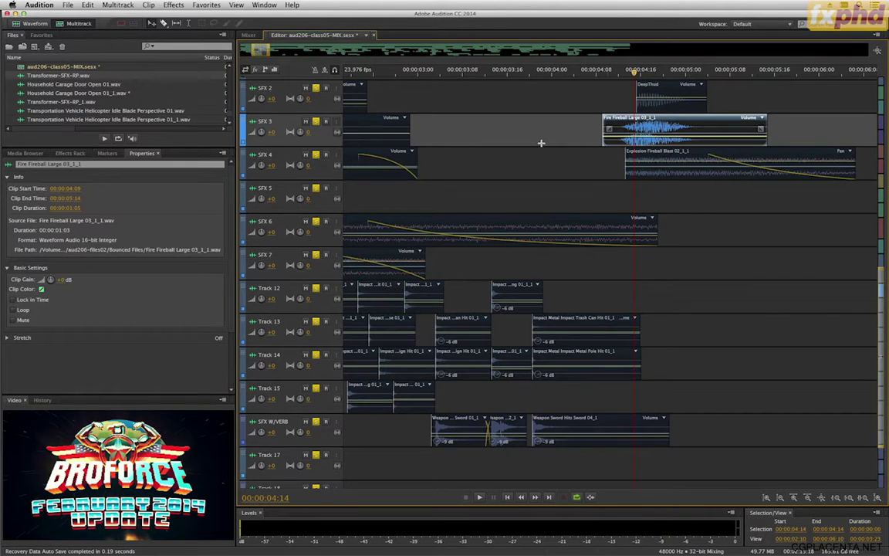
scroll(540, 143, up, 2)
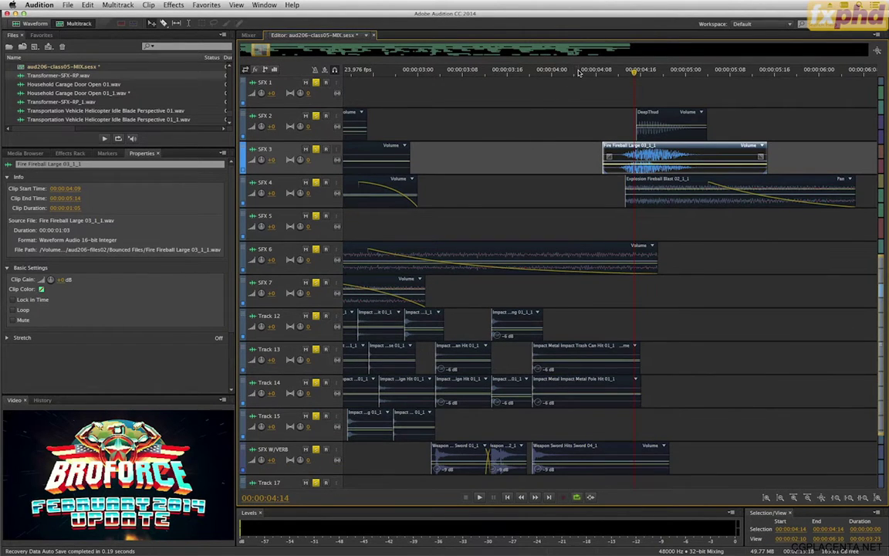
click(579, 72)
key(space)
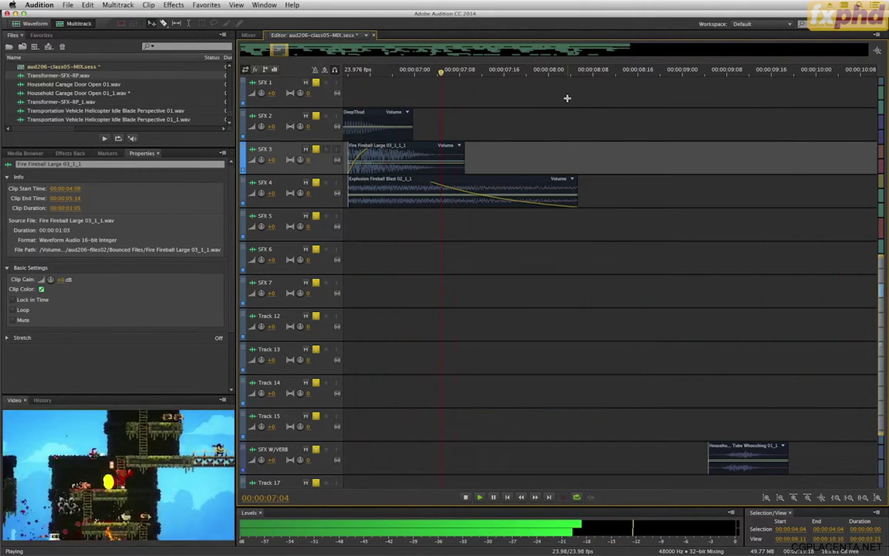
key(minus)
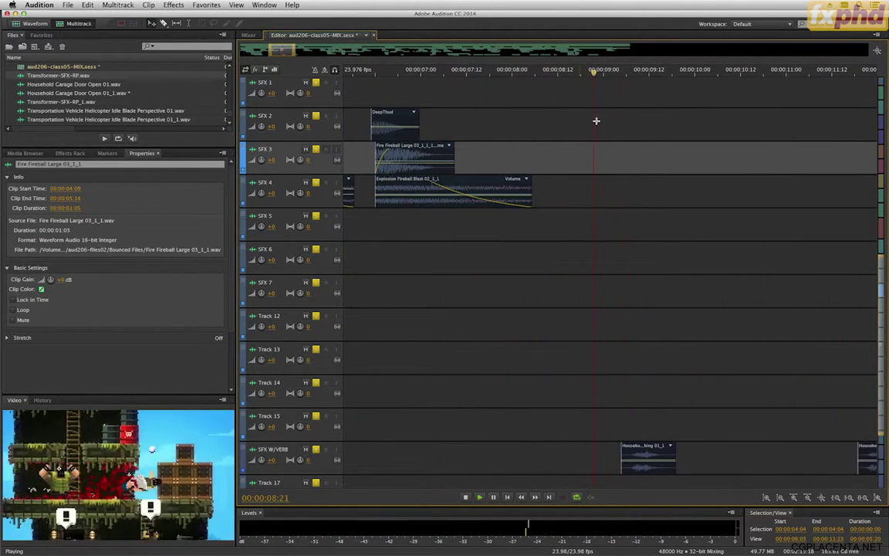
key(space)
Step: Set the clip gain of the five short whoosh clips on SFX W/VERB between about 9 and 42 seconds to -6 dB
key(minus)
key(minus)
key(minus)
key(minus)
key(minus)
key(minus)
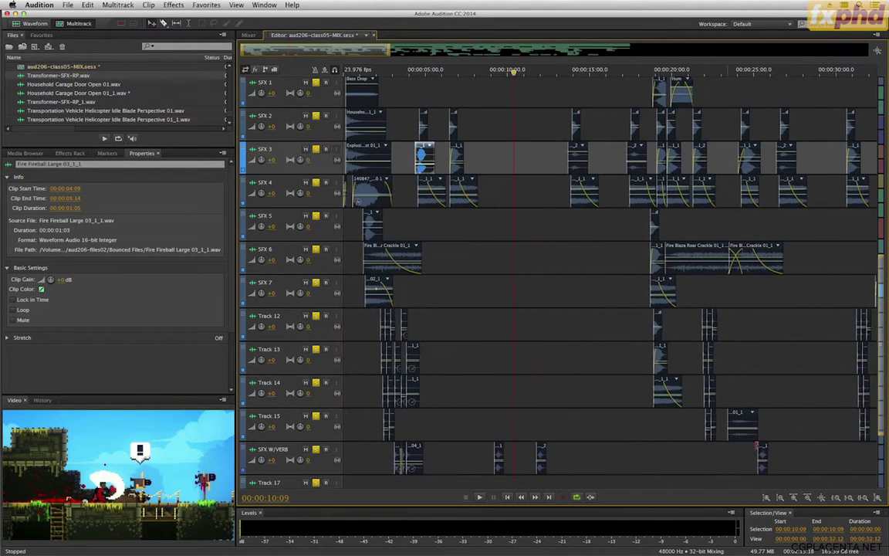
key(minus)
key(minus)
key(minus)
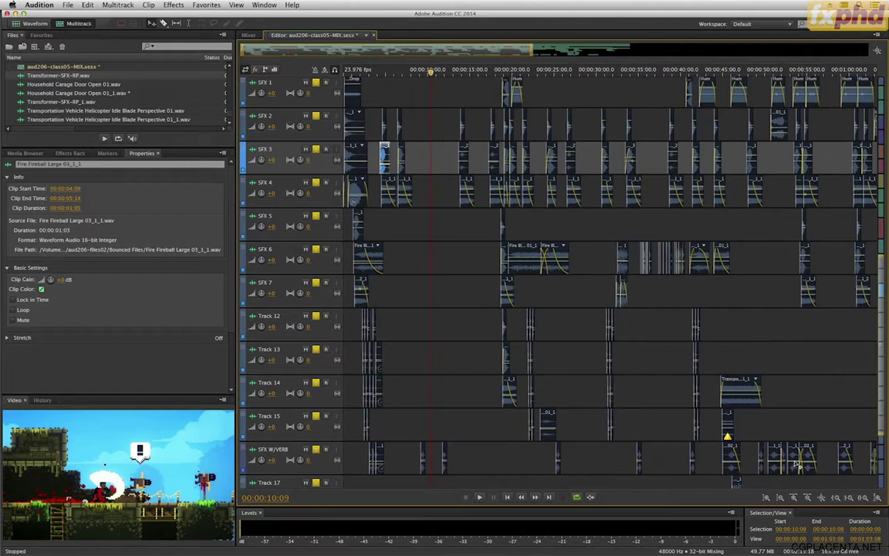
key(minus)
key(minus)
key(minus)
click(643, 460)
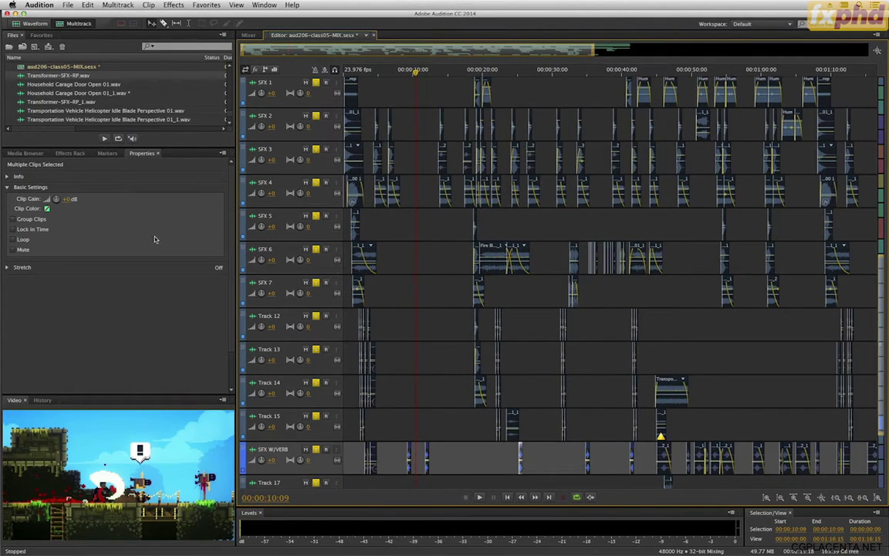
click(66, 199)
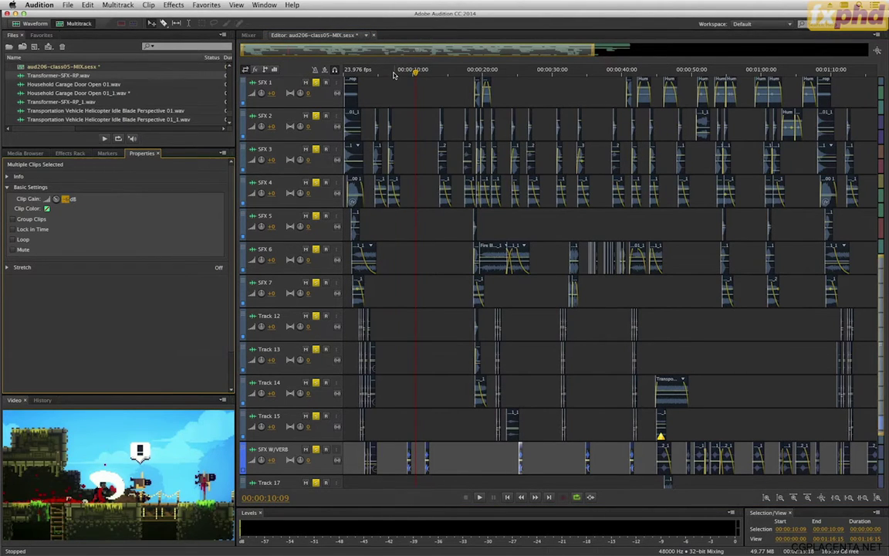
text(-6)
Step: Play the soloed sound effects from 00:00:07:04 through the ziplines section, following the layered clips on the SFX tracks
click(394, 71)
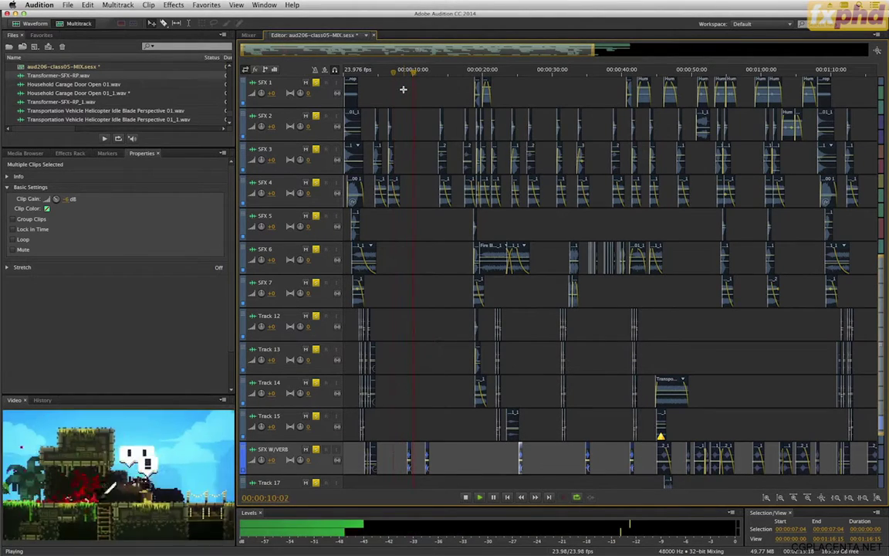
key(equal)
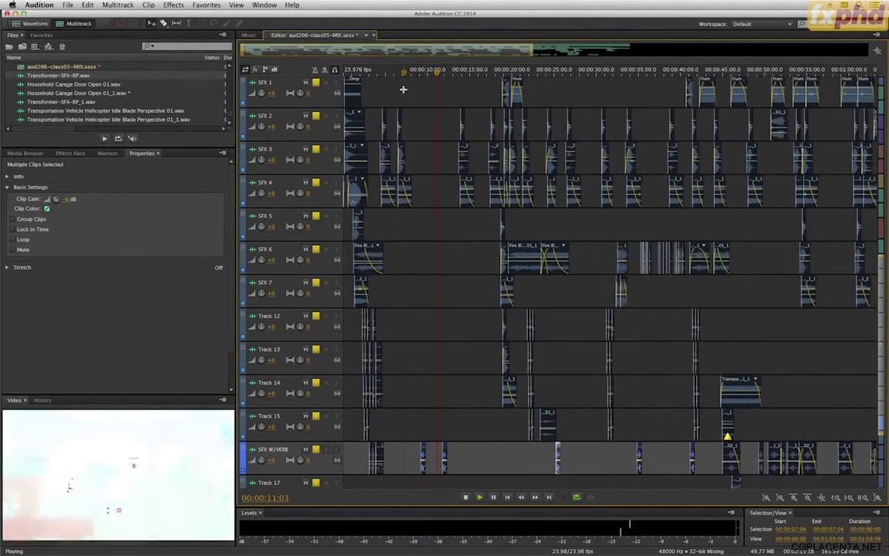
key(equal)
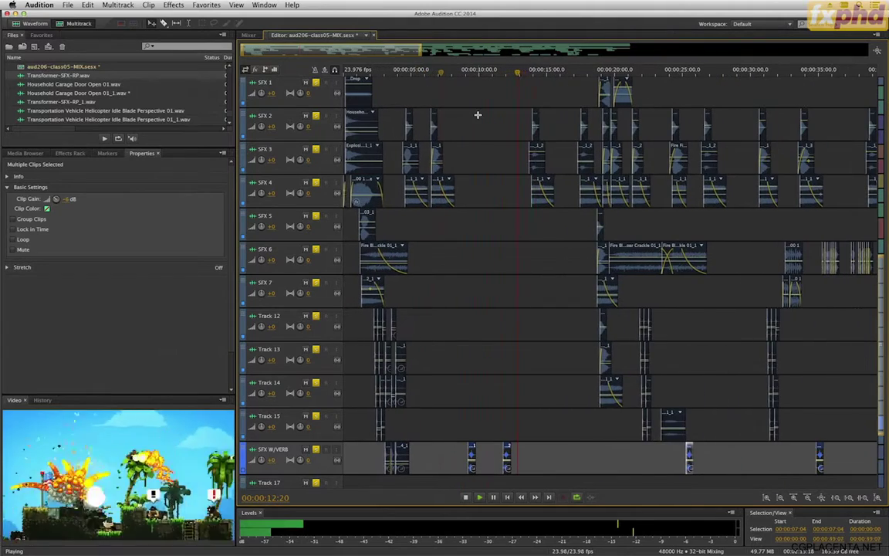
key(minus)
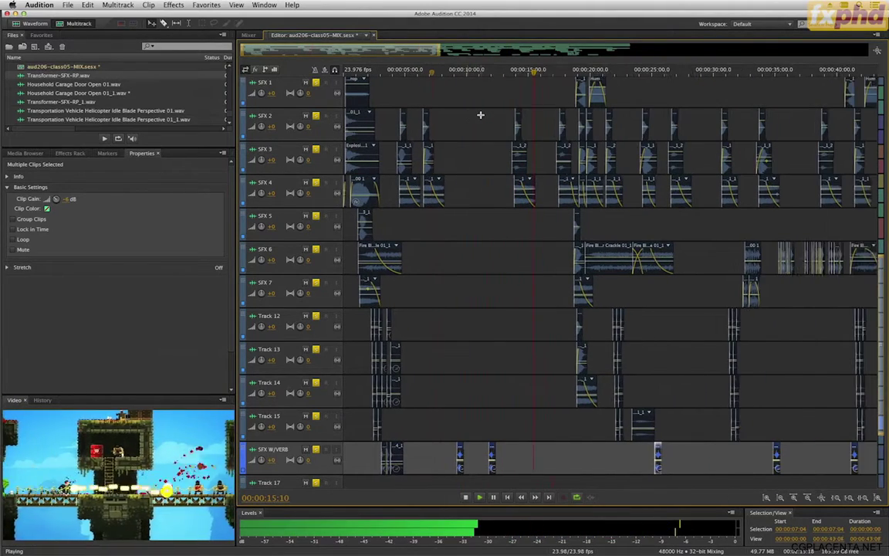
key(minus)
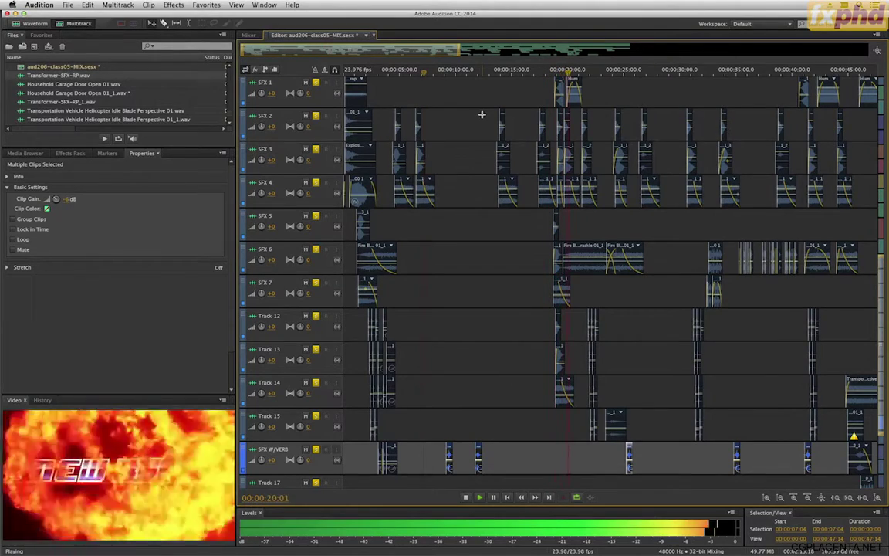
key(equal)
key(equal)
key(equal)
key(equal)
key(equal)
key(equal)
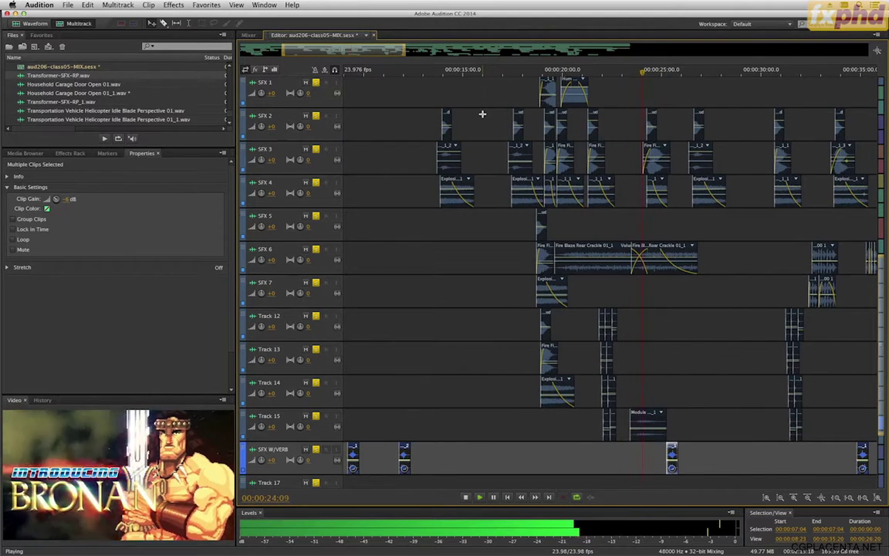
key(minus)
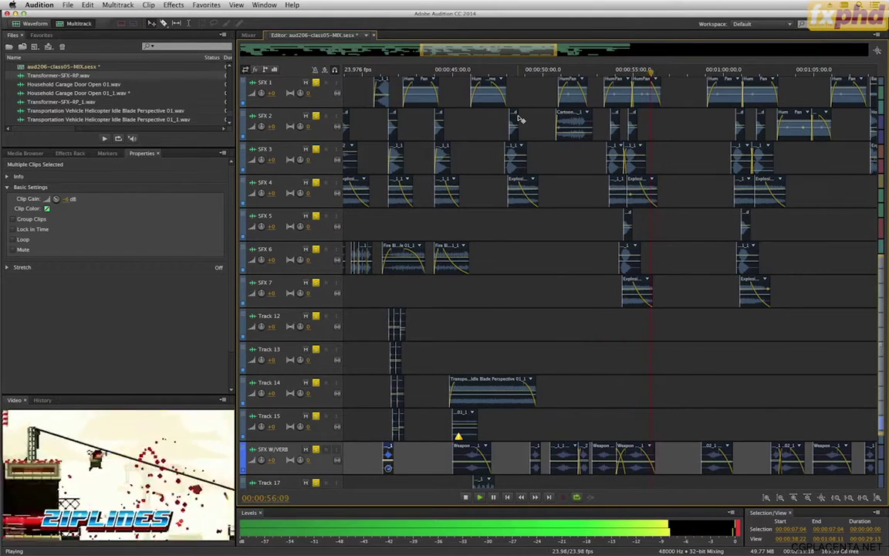
key(space)
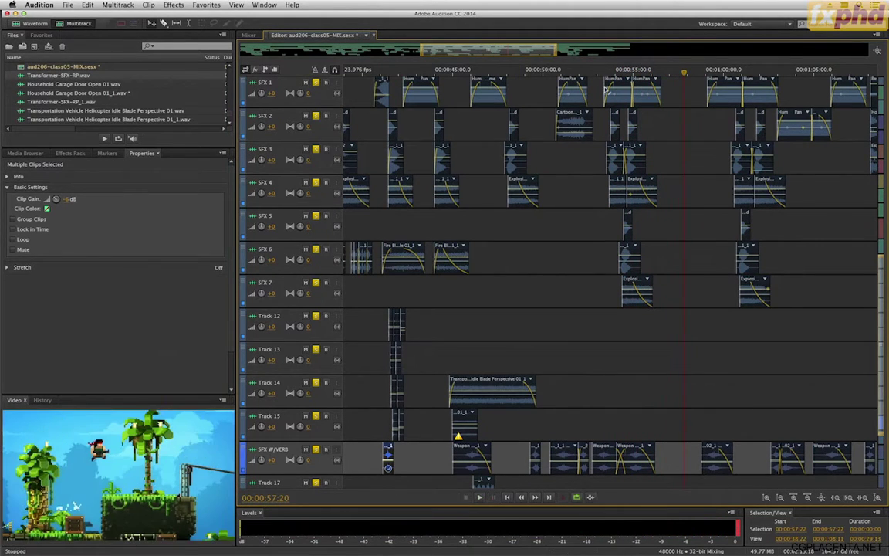
Step: Extend the end of the Hum clip starting at 00:00:54:21 on SFX 1 to a duration of 00:00:02:00
click(665, 74)
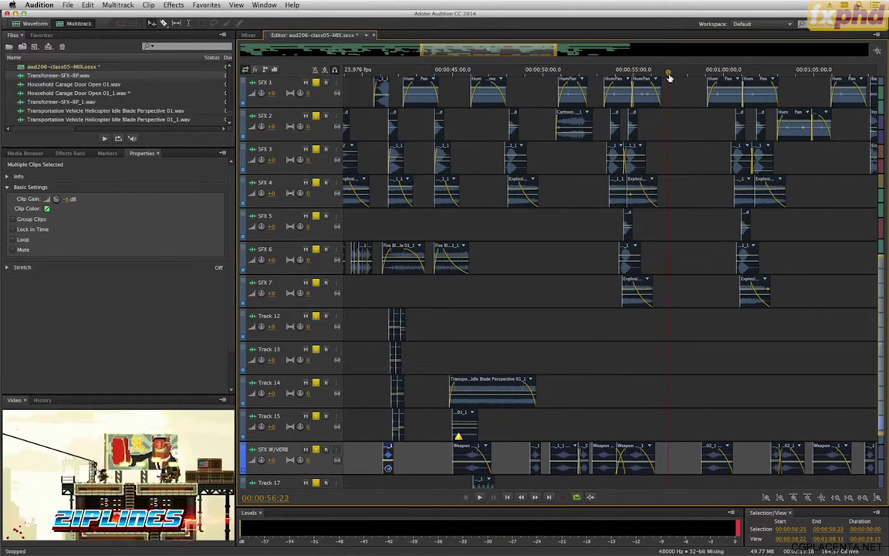
drag(677, 77, 683, 75)
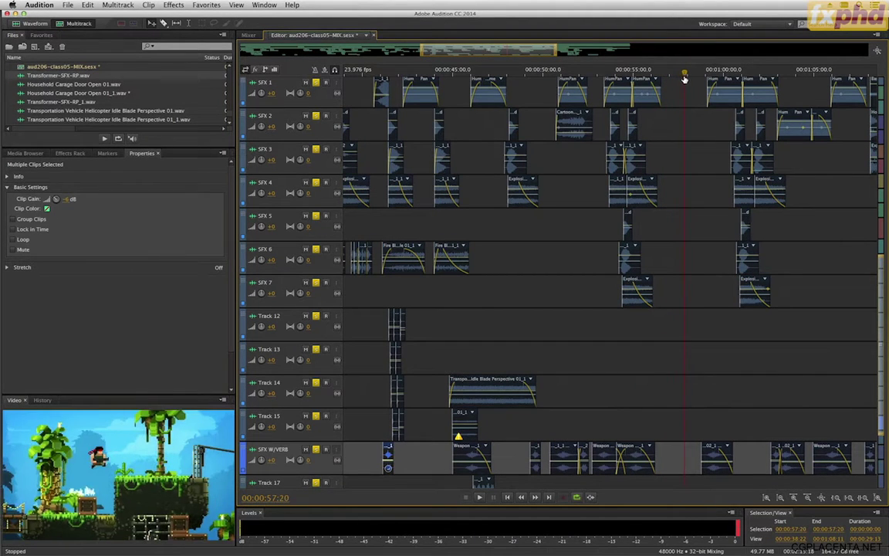
click(658, 96)
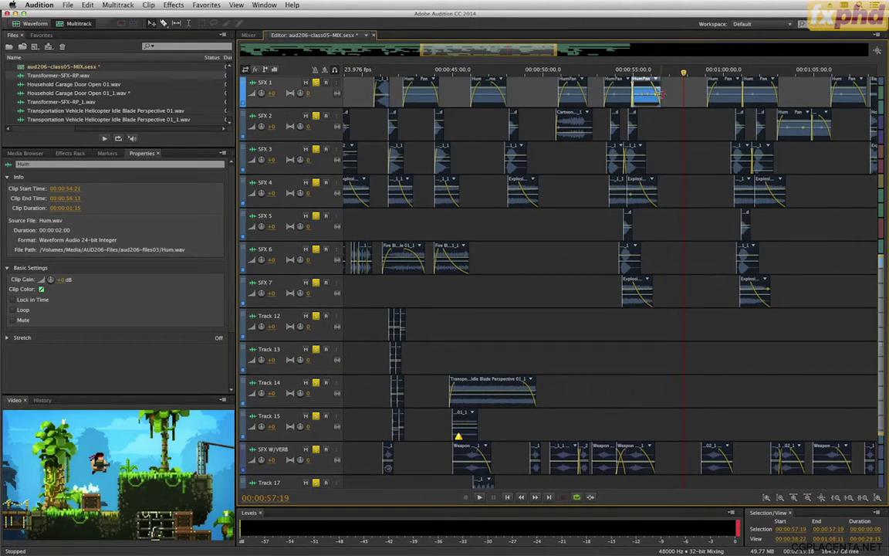
click(661, 95)
click(658, 99)
drag(661, 95, 692, 94)
Step: Duplicate the extended Hum clip on SFX 1 so the copy starts at 00:00:56:19, and play the added zipline hum
click(666, 71)
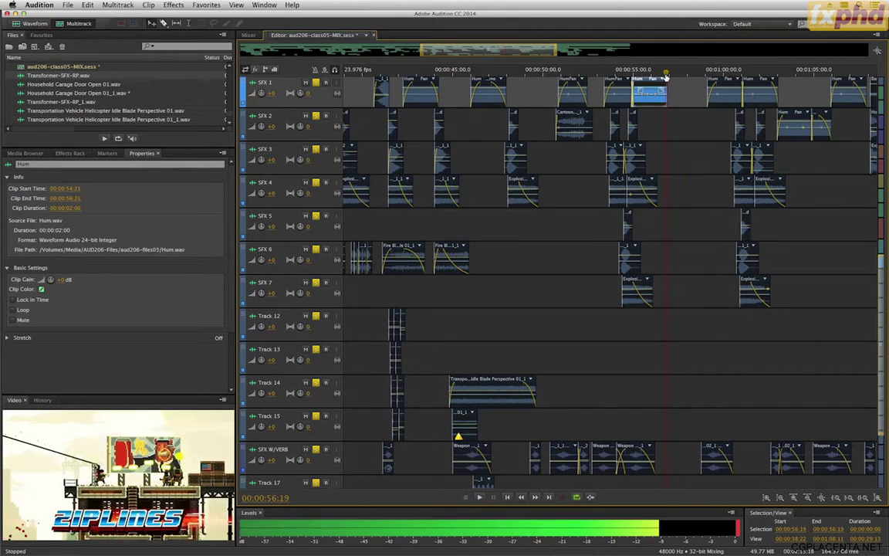
drag(653, 91, 687, 91)
key(space)
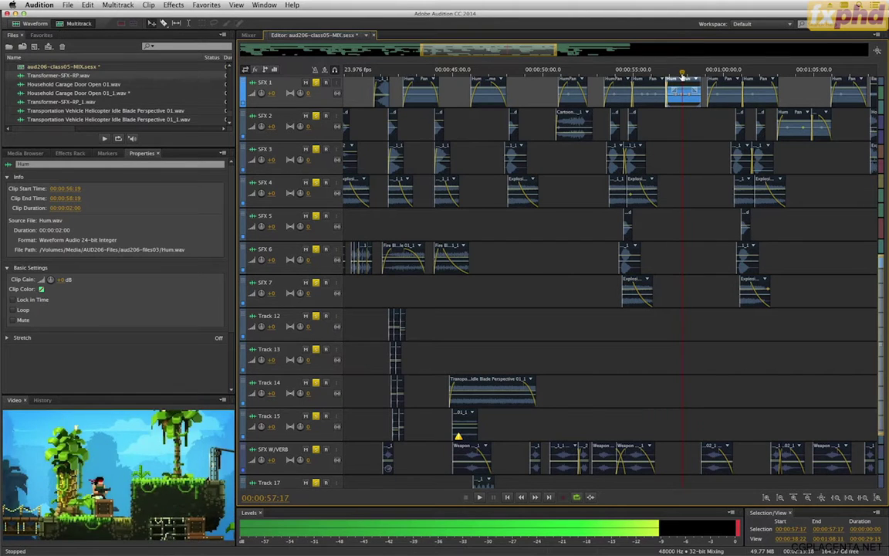
key(space)
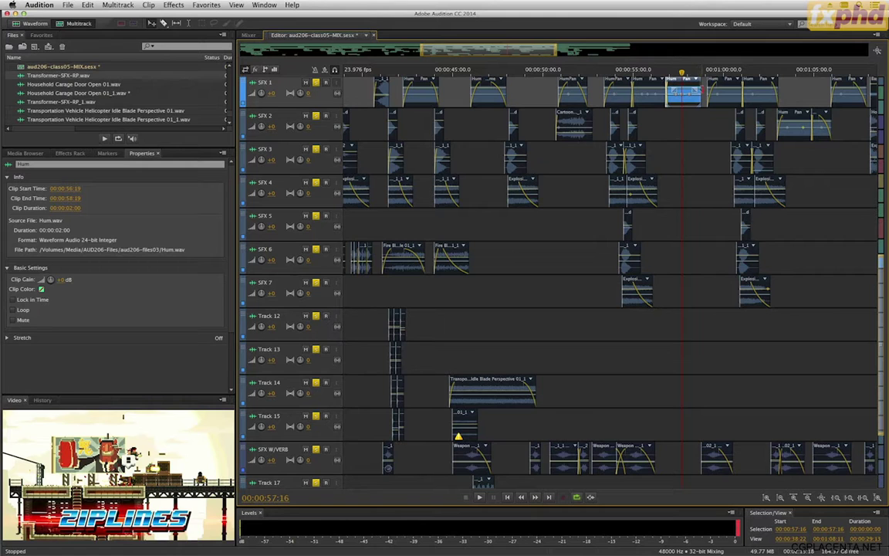
Step: Shorten the copied Hum clip starting at 00:00:56:19 on SFX 1 to a duration of 00:00:00:23, playing the zipline section to check it
drag(701, 89, 688, 92)
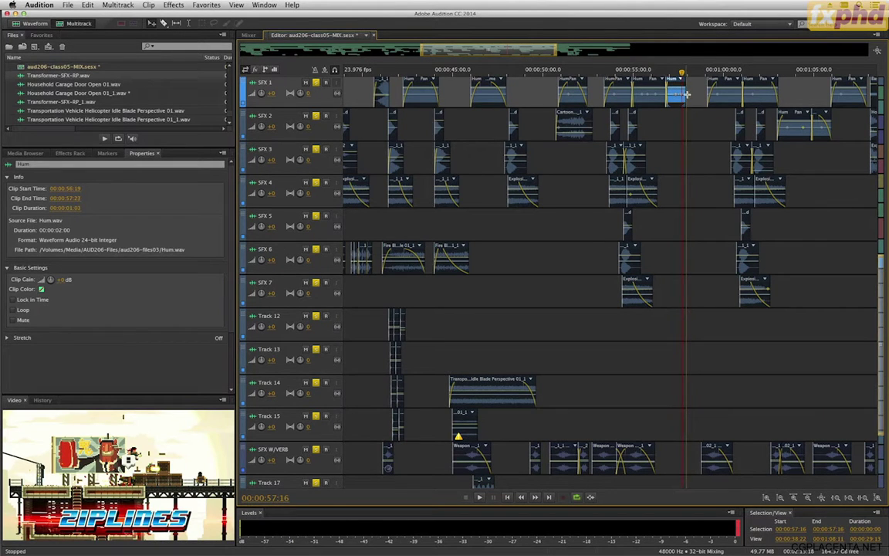
scroll(686, 93, up, 6)
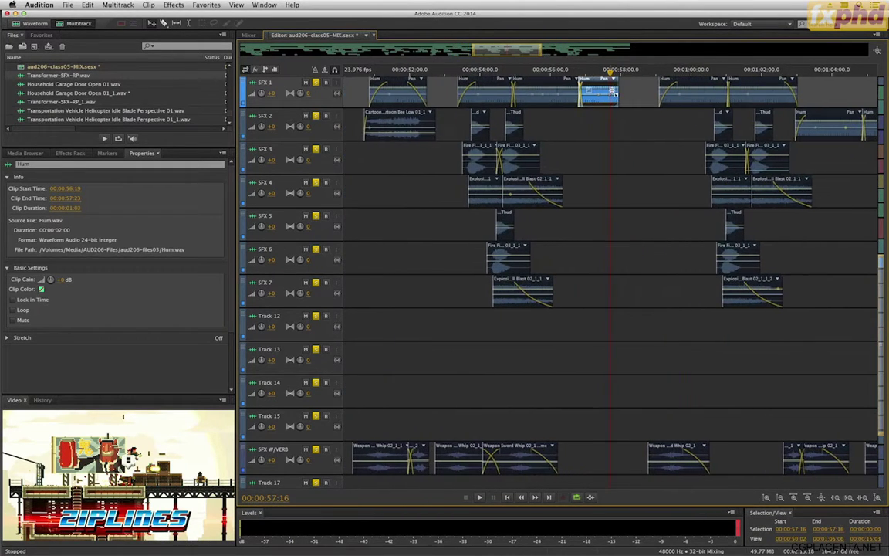
click(563, 87)
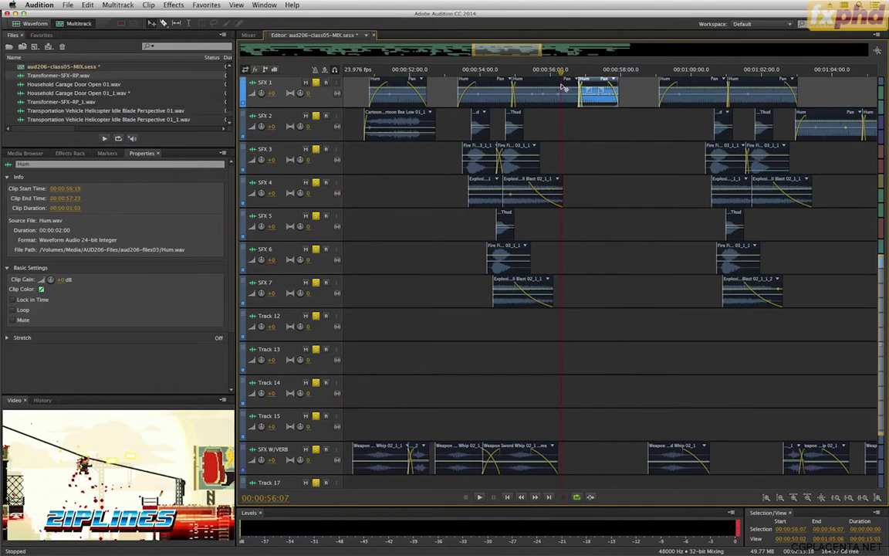
key(space)
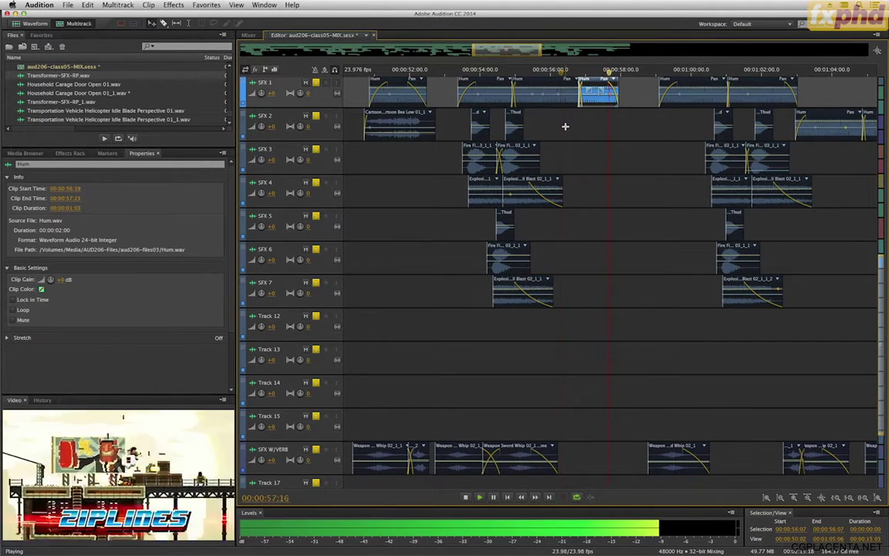
key(space)
drag(618, 91, 612, 91)
Step: Play the soloed effects from 00:00:57:05 through the logo section to 00:01:12:21
click(594, 83)
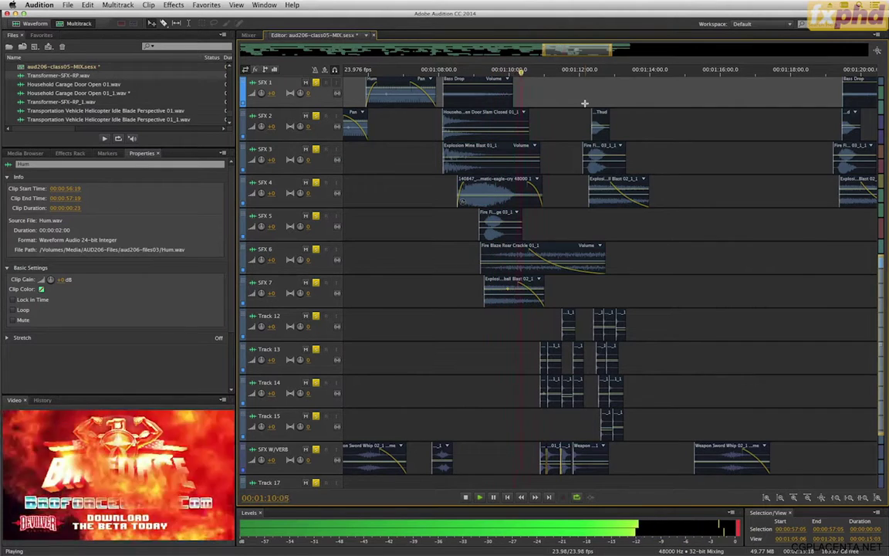
key(space)
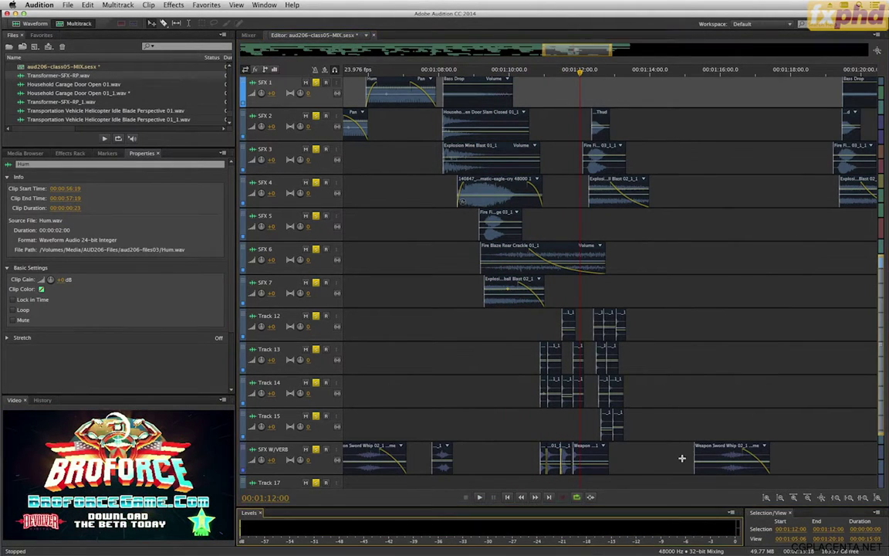
key(space)
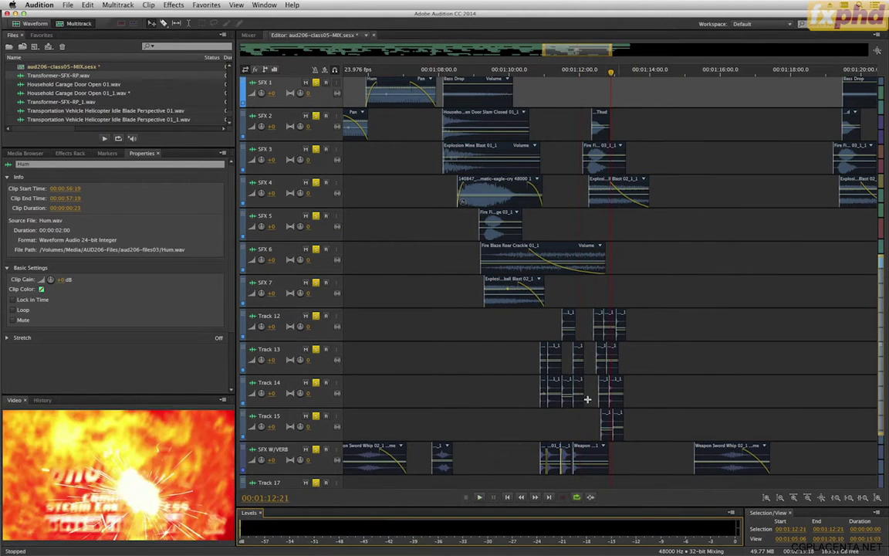
Step: Set the clip gain of the whoosh clips on SFX W/VERB between about 00:01:11 and 00:01:13 to -6 dB, and play from 00:01:10:07
drag(516, 449, 593, 463)
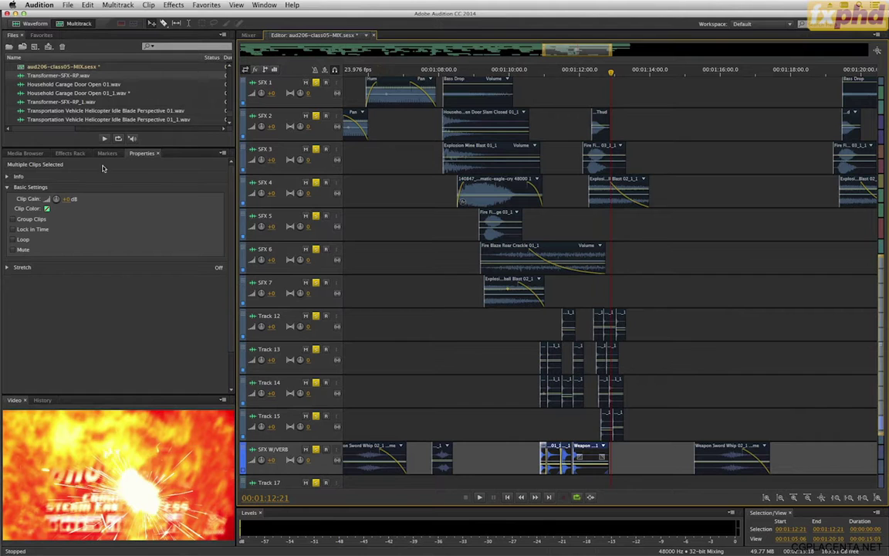
click(81, 199)
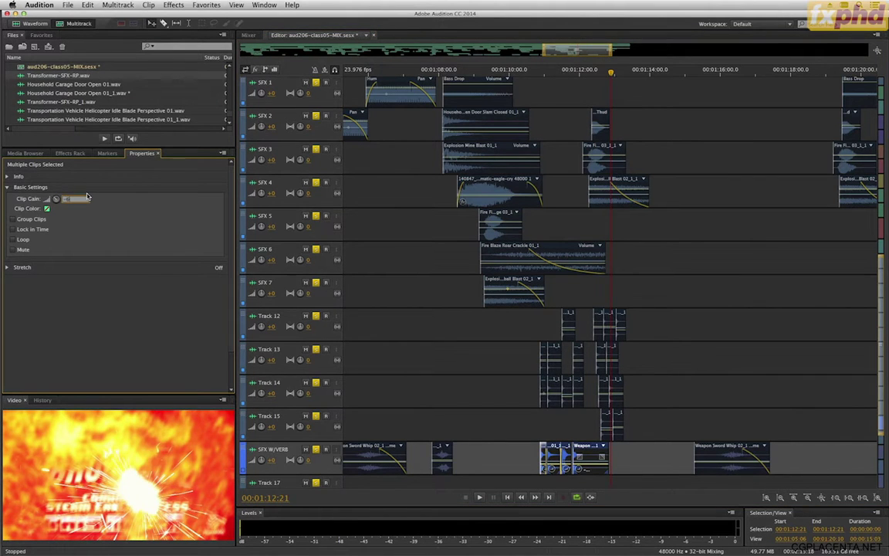
click(521, 71)
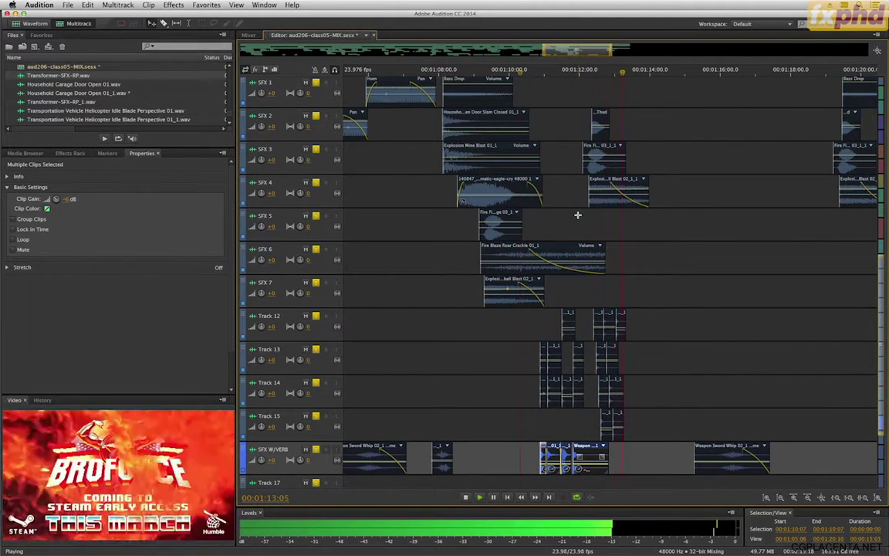
key(minus)
key(minus)
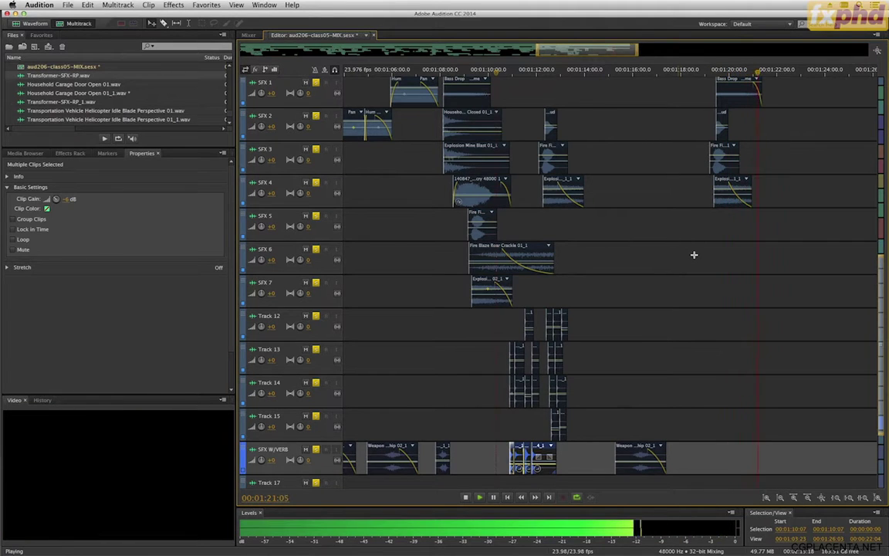
key(space)
Step: Replay the effects leading into the logo from 00:01:06:18 to 00:01:10:08
key(minus)
key(minus)
key(minus)
key(minus)
key(minus)
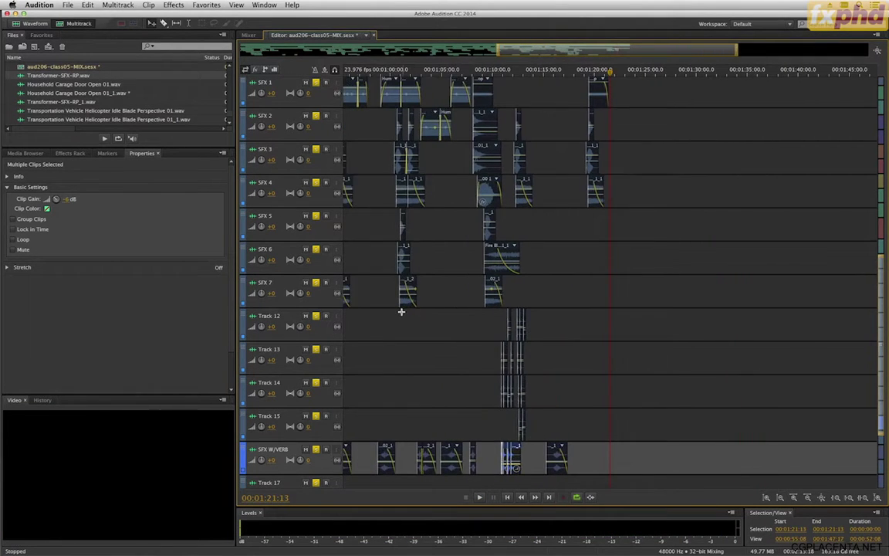
click(554, 129)
key(equal)
key(space)
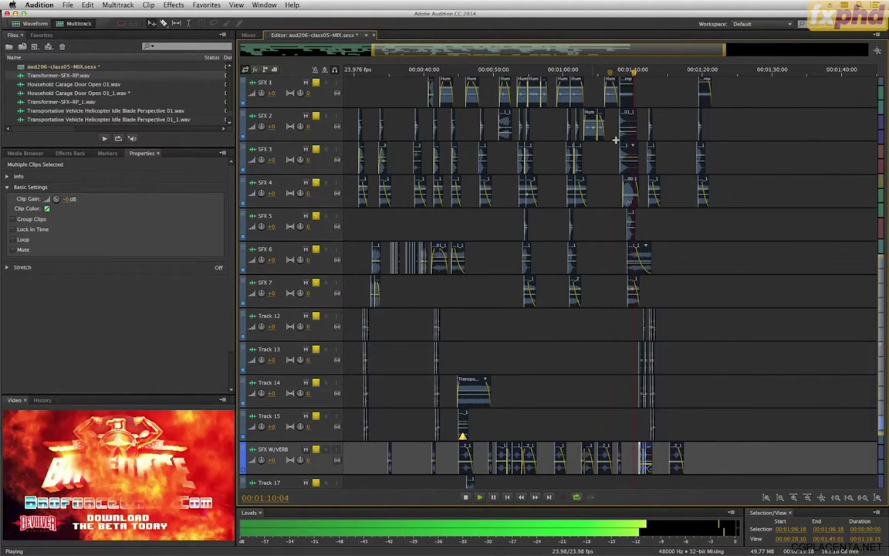
key(space)
Step: Check the eagle cry clip on SFX 4 and the fireball clip on SFX 5, and replay the logo hit from 00:01:08:01
key(equal)
key(equal)
key(equal)
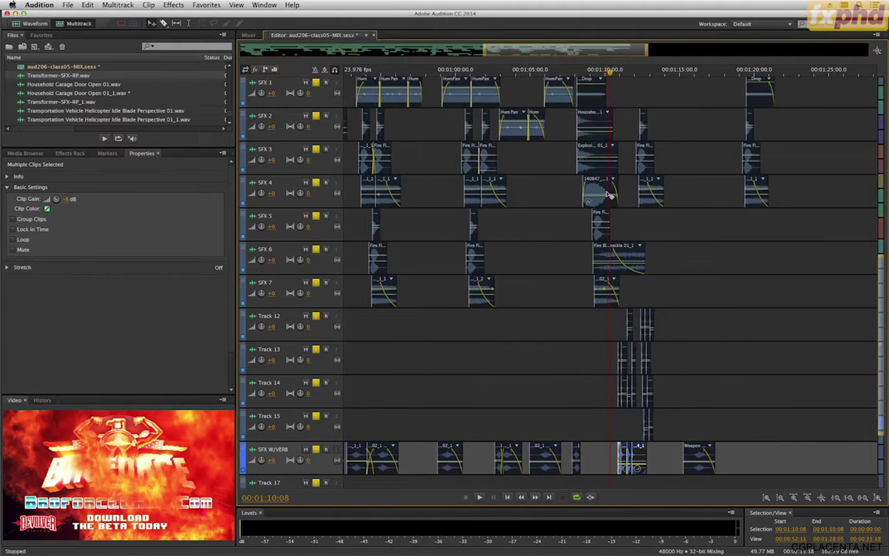
click(602, 192)
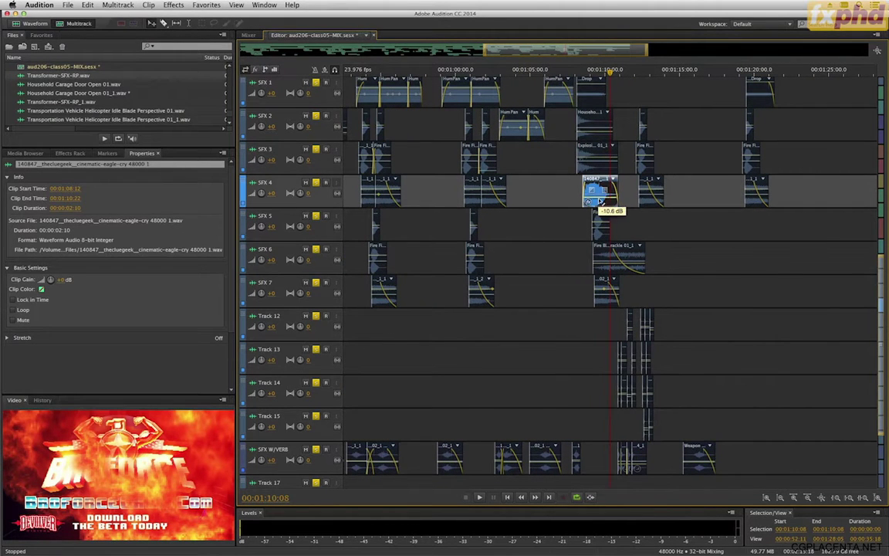
click(602, 230)
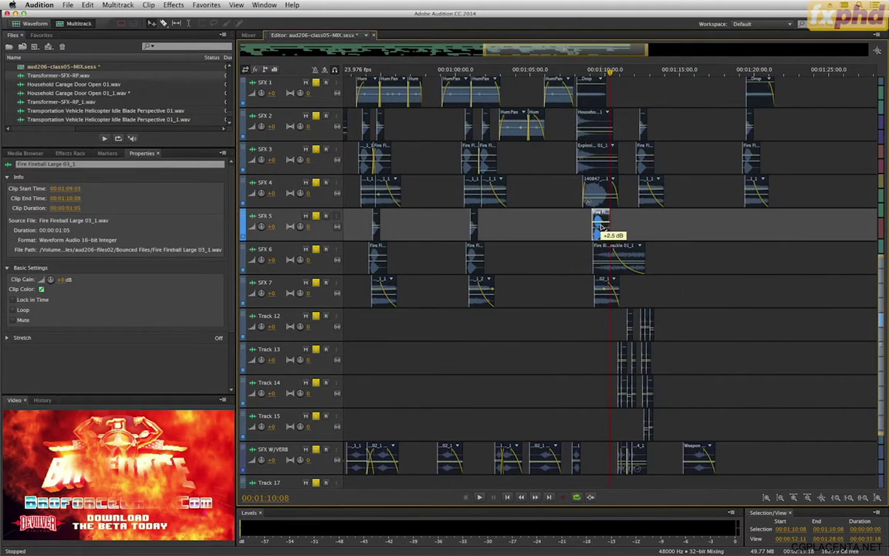
key(space)
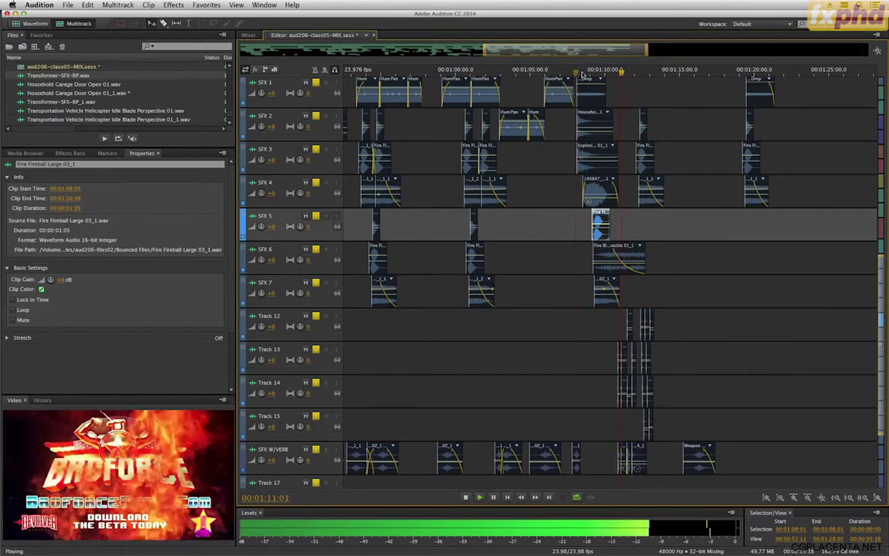
key(space)
Step: Spot-check the soloed effects across the trailer, playing from near the start and from 00:00:18:20
key(minus)
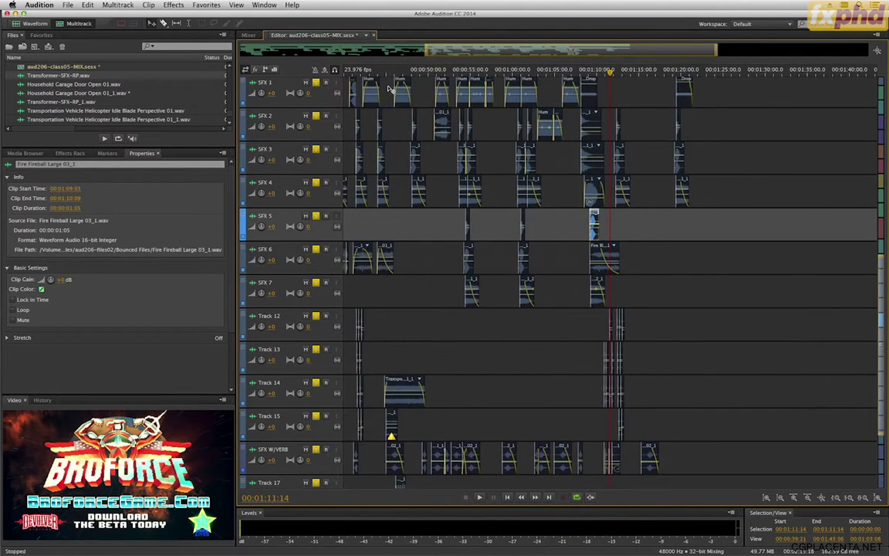
key(minus)
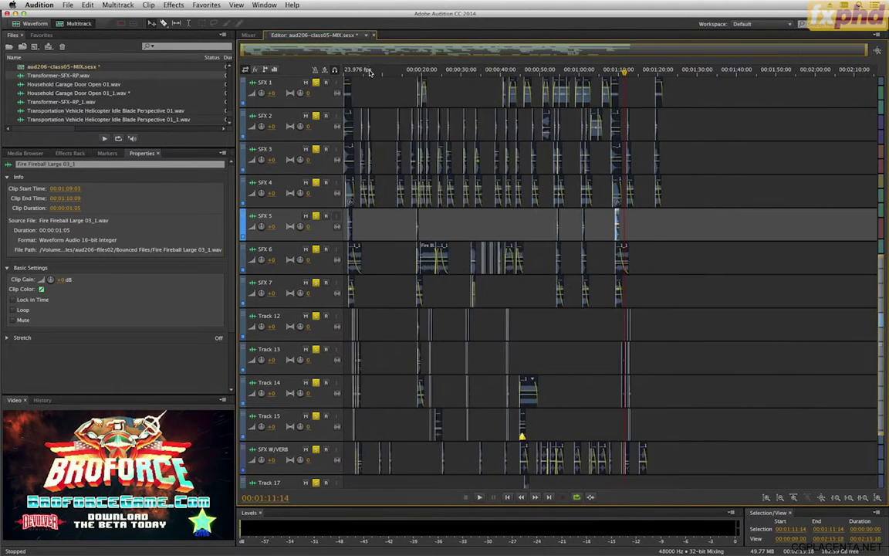
click(360, 72)
key(space)
click(417, 66)
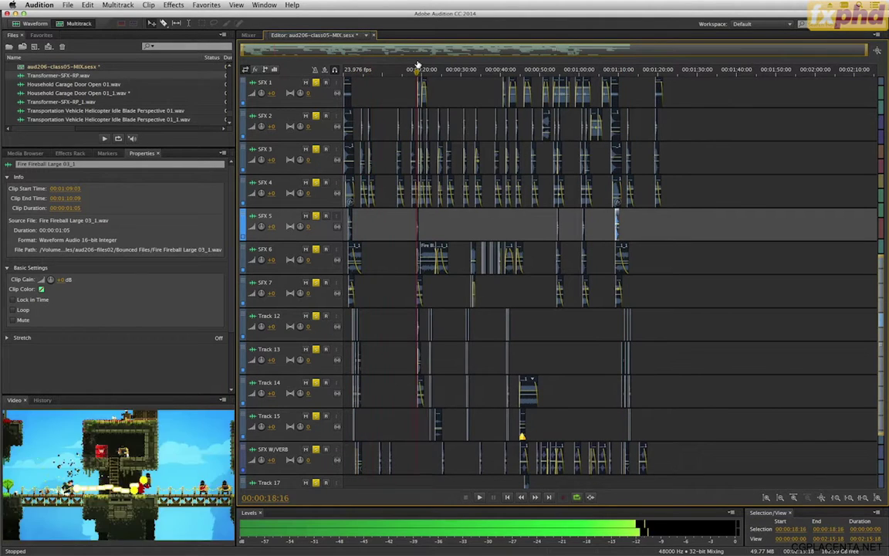
key(equal)
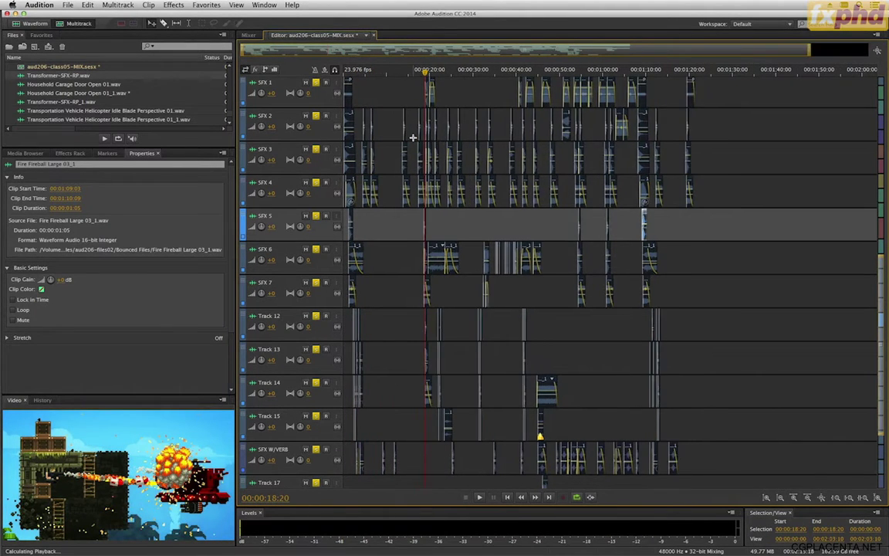
key(space)
key(equal)
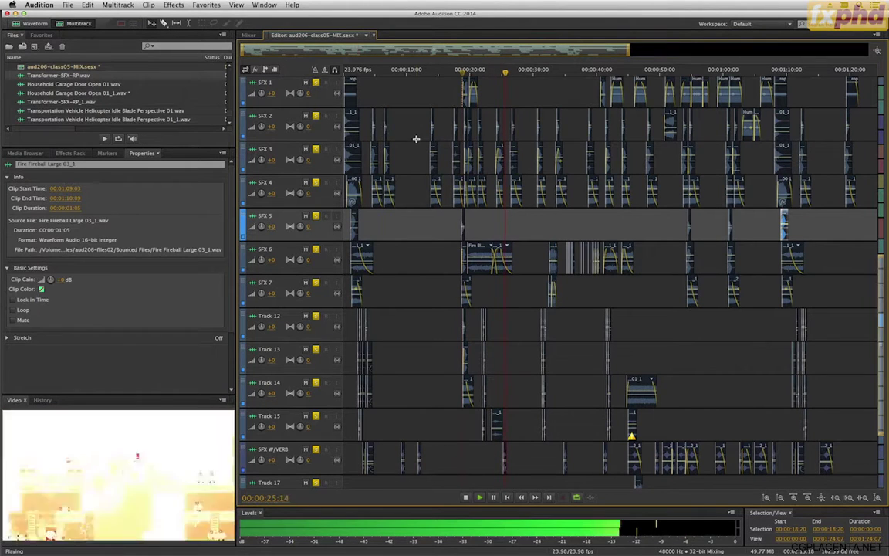
key(space)
Step: Add a Parametric Equalizer as the first track effect on the SFX bus
scroll(415, 329, down, 5)
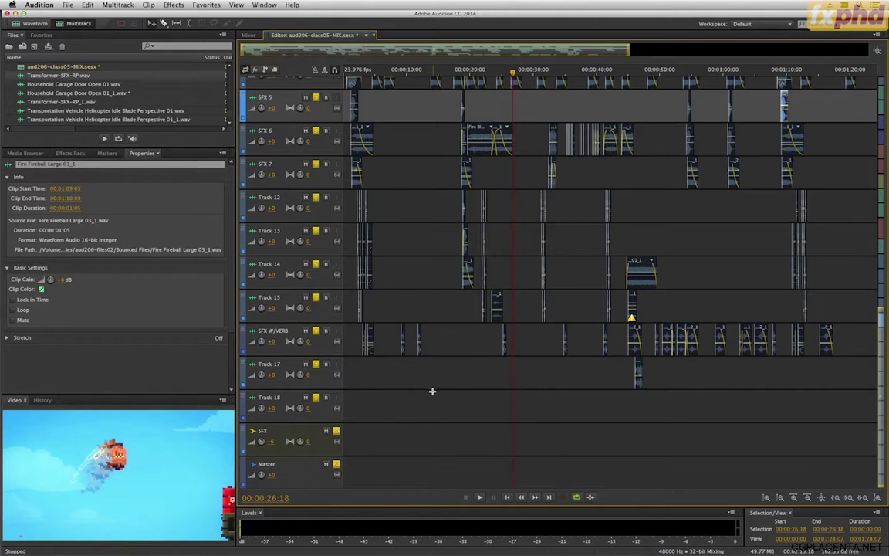
click(318, 435)
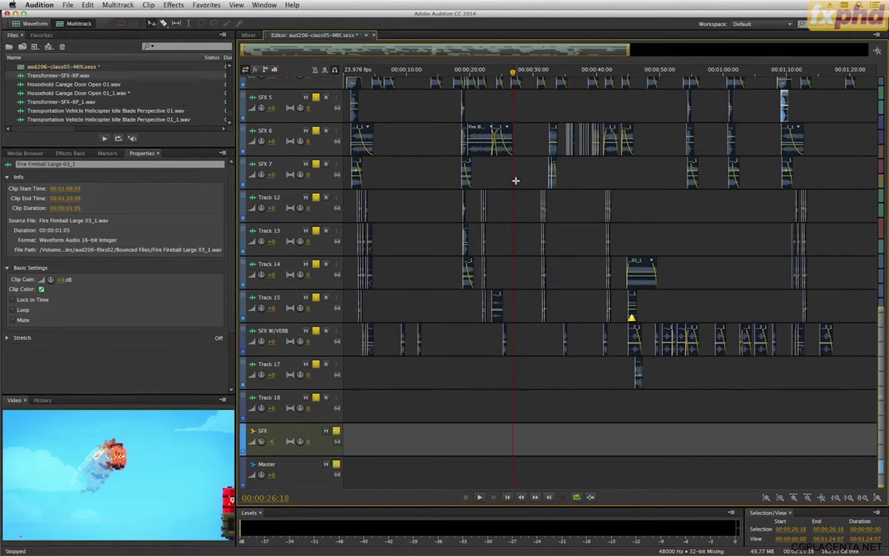
click(69, 153)
click(227, 199)
mouse_move(278, 253)
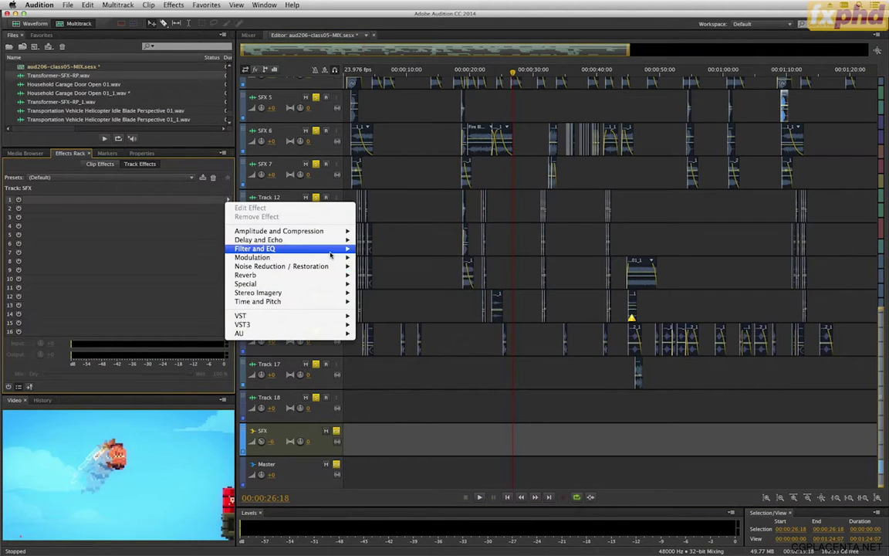
click(395, 292)
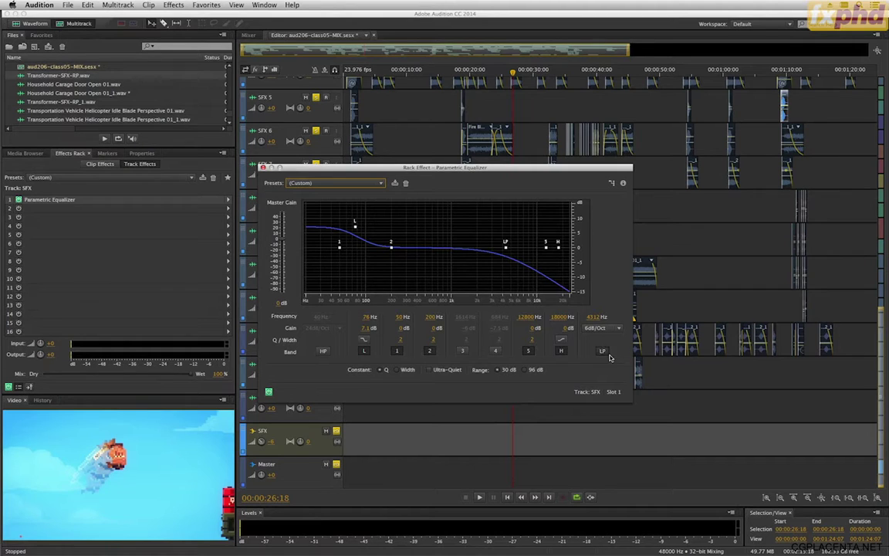
Step: Turn off the equalizer's low-pass band and raise the high shelf to about 5.7 dB near 9923 Hz
click(603, 350)
click(562, 342)
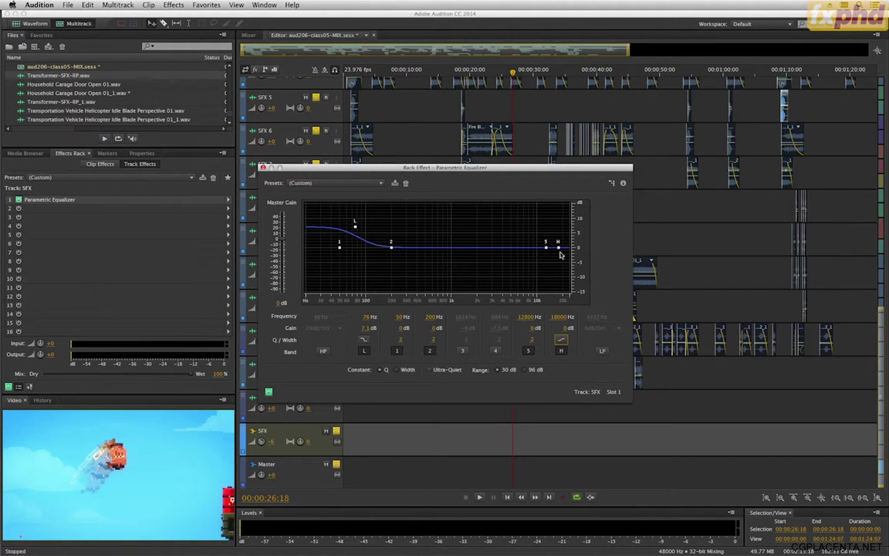
drag(558, 245, 537, 229)
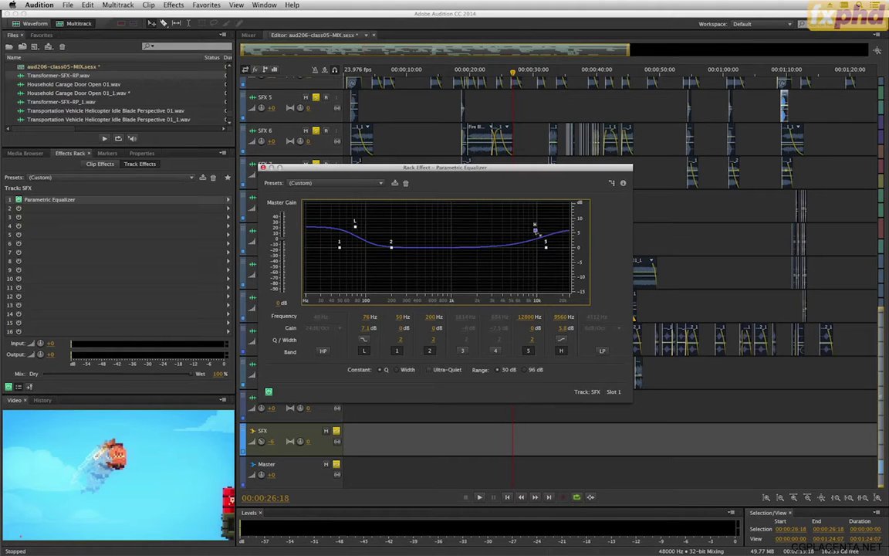
Step: Lower the equalizer's low shelf to about -2.8 dB at 77 Hz and band 2 to about -3.2 dB at 202 Hz
click(364, 351)
click(364, 352)
drag(354, 229, 391, 256)
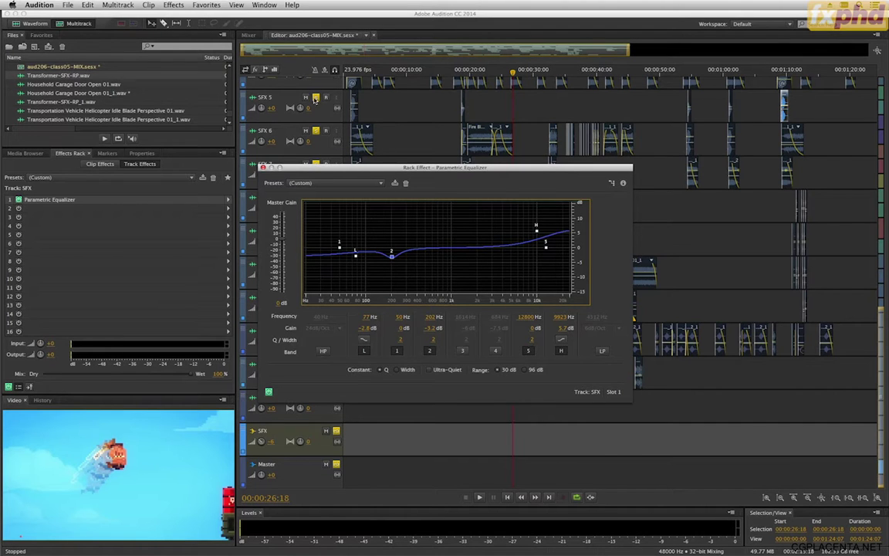
Step: Play the opening from 00:00:00:00 through the SFX bus equalizer, and close the equalizer window
click(343, 71)
key(space)
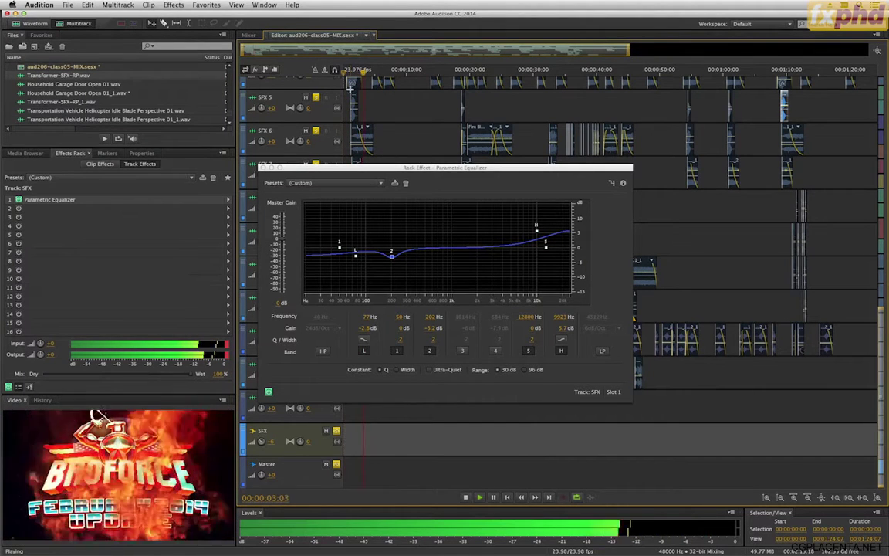
key(space)
click(256, 166)
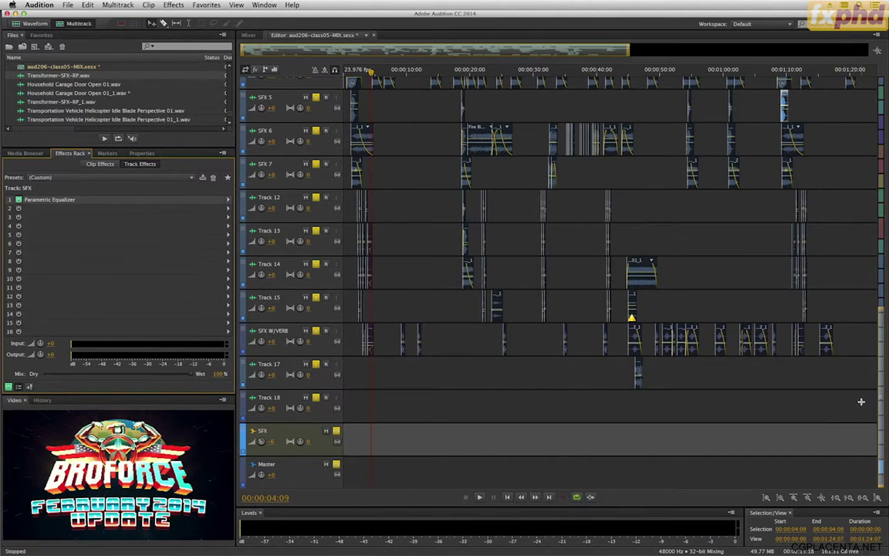
Step: Select all effect clips from the SFX 1 track down to Track 17 and set their clip gain to -10 dB
key(minus)
key(minus)
key(minus)
key(minus)
key(minus)
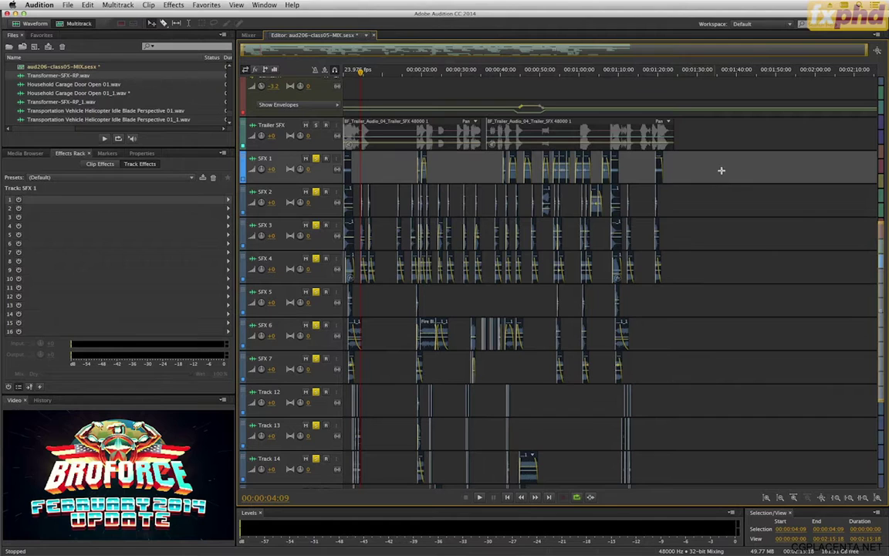
drag(721, 170, 742, 201)
drag(880, 280, 882, 300)
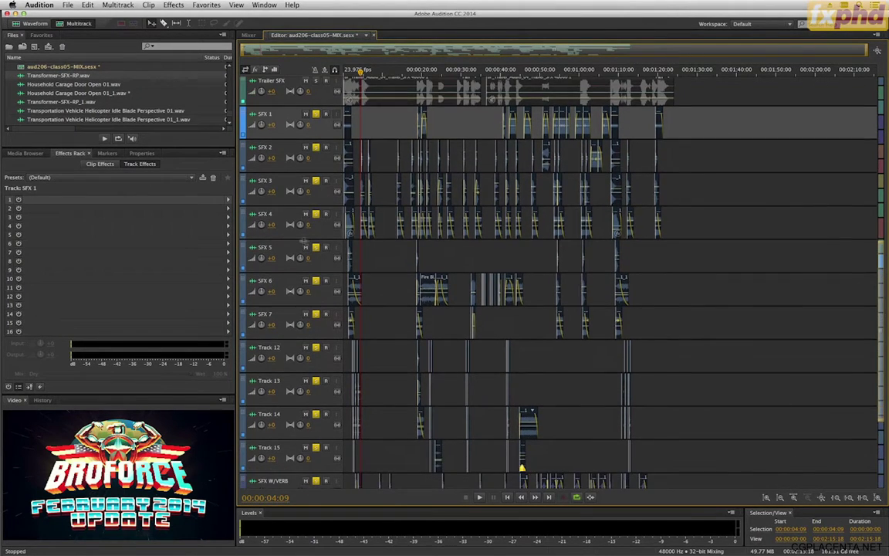
key(alt+minus)
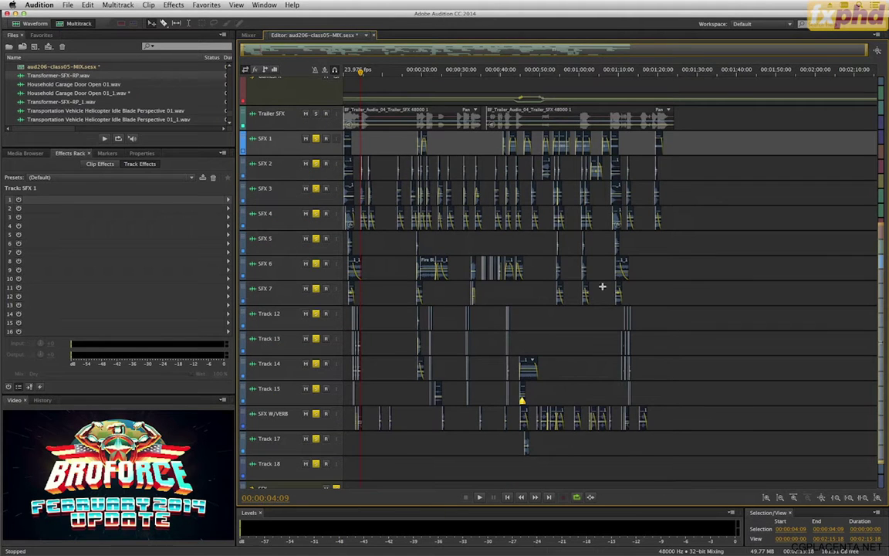
drag(697, 474, 343, 139)
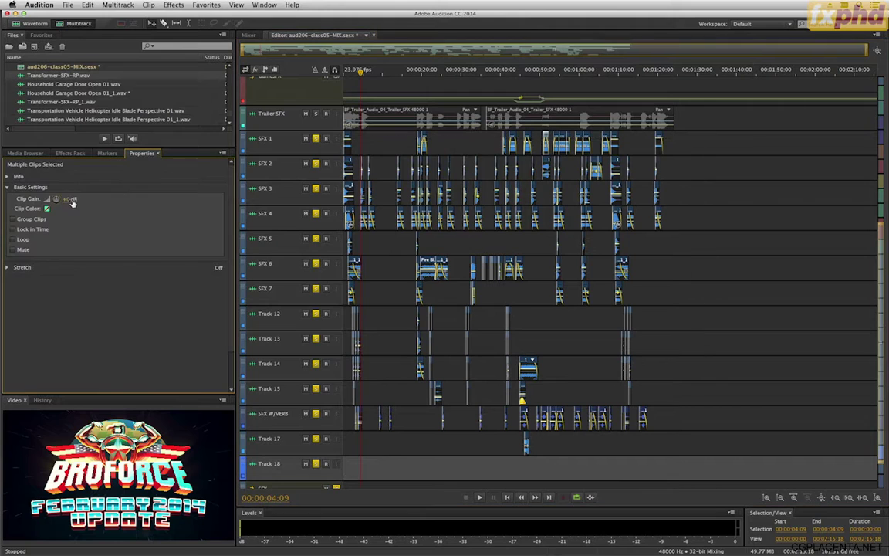
click(68, 199)
text(-10)
key(Return)
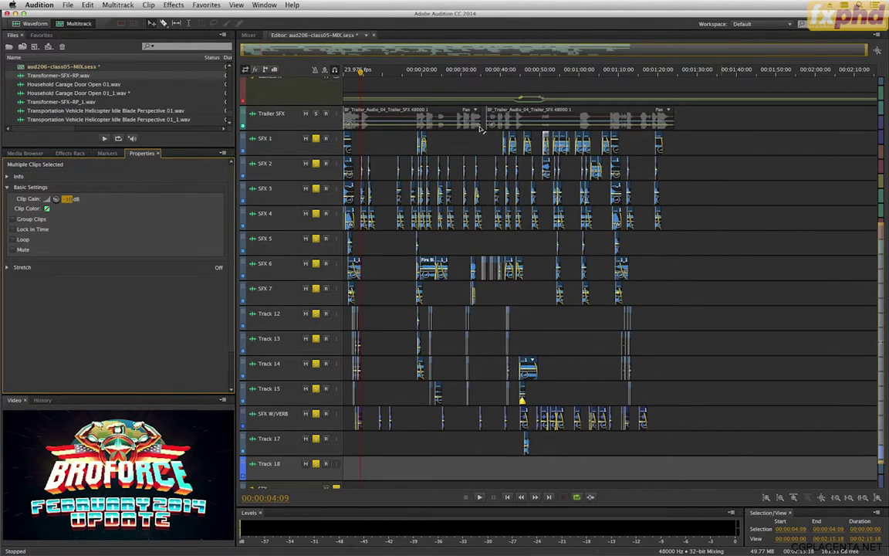
Step: Deselect the clips and play the effects mix from 00:00:00:00 through the opening title
key(super+shift+a)
key(Home)
key(space)
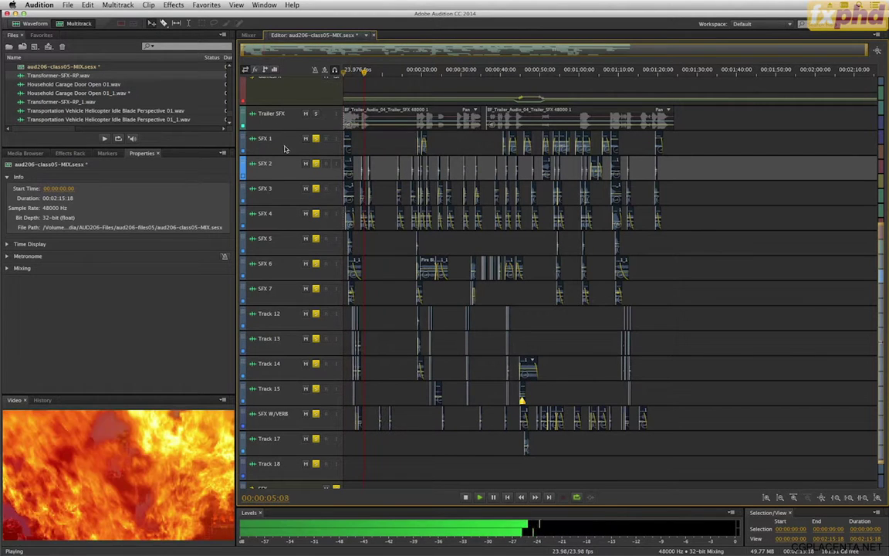
key(space)
Step: Reselect all effect clips on the SFX tracks, set their clip gain to -4 dB, and clear the selection
drag(739, 466, 283, 149)
click(76, 199)
text(-4)
key(Return)
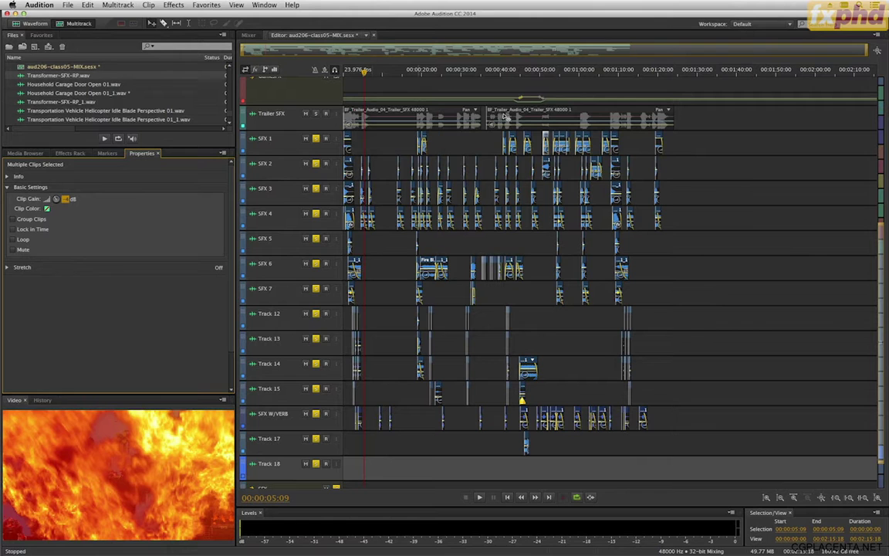
click(612, 136)
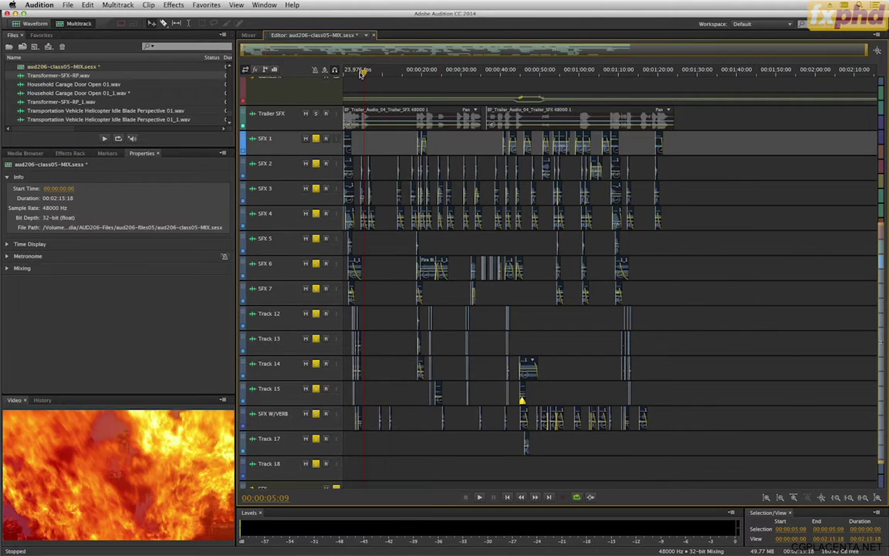
Step: Return the playhead to 00:00:00:00 and listen to the effects through the first eight seconds
drag(364, 74, 335, 73)
key(space)
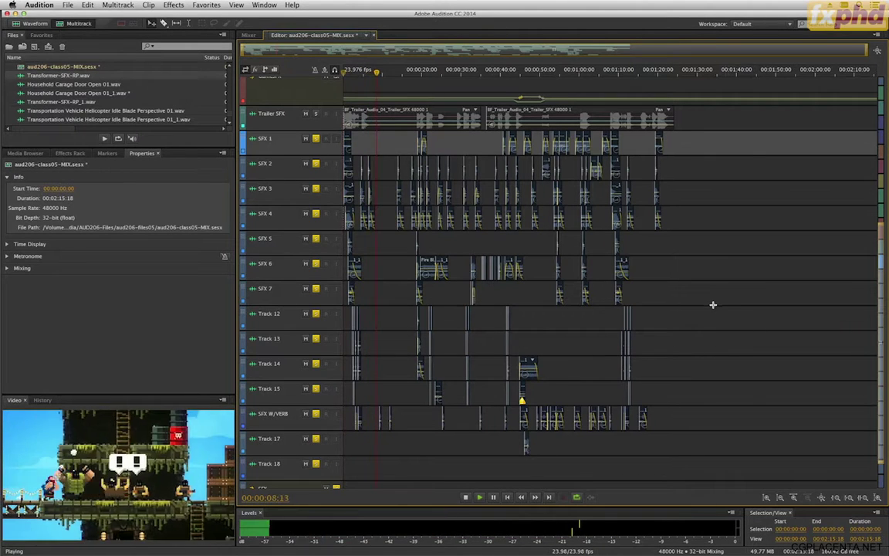
key(space)
Step: Add a Tube-modeled Compressor as the second track effect on the SFX bus
scroll(713, 304, down, 2)
scroll(713, 304, down, 1)
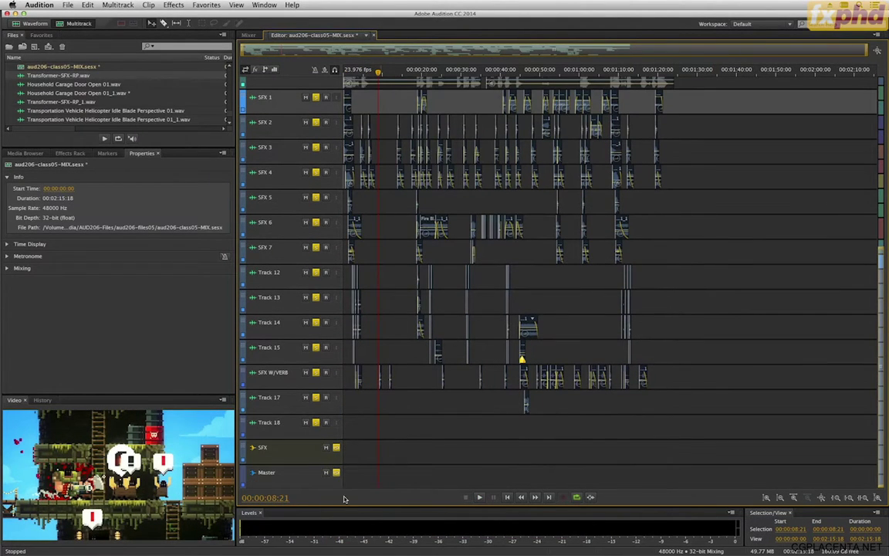
click(305, 459)
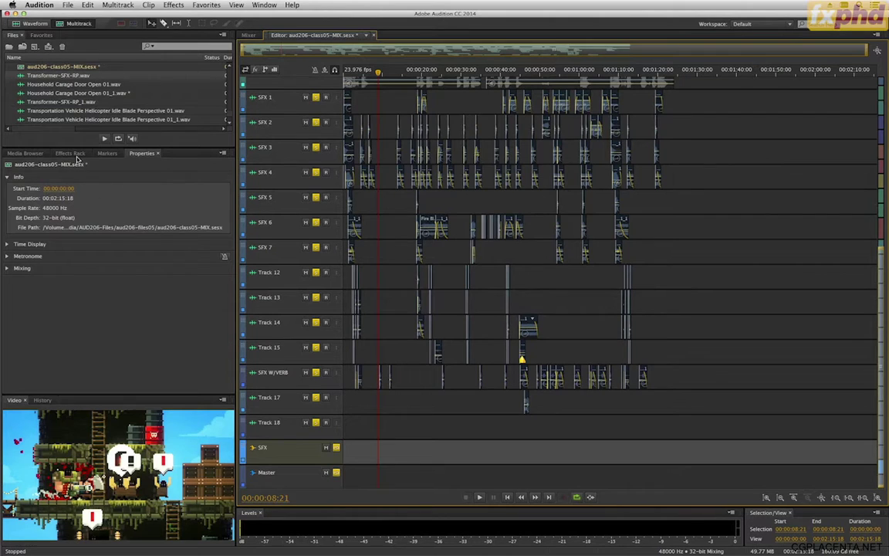
click(70, 153)
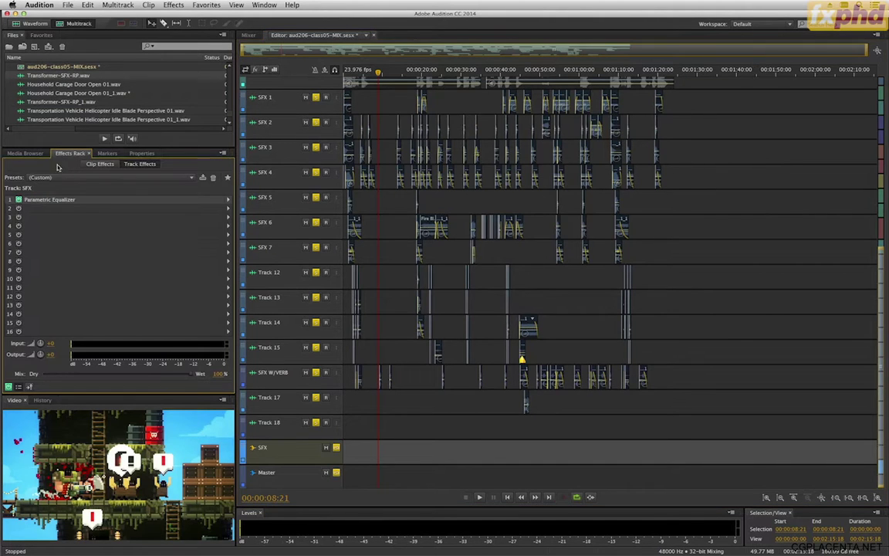
click(228, 210)
mouse_move(284, 251)
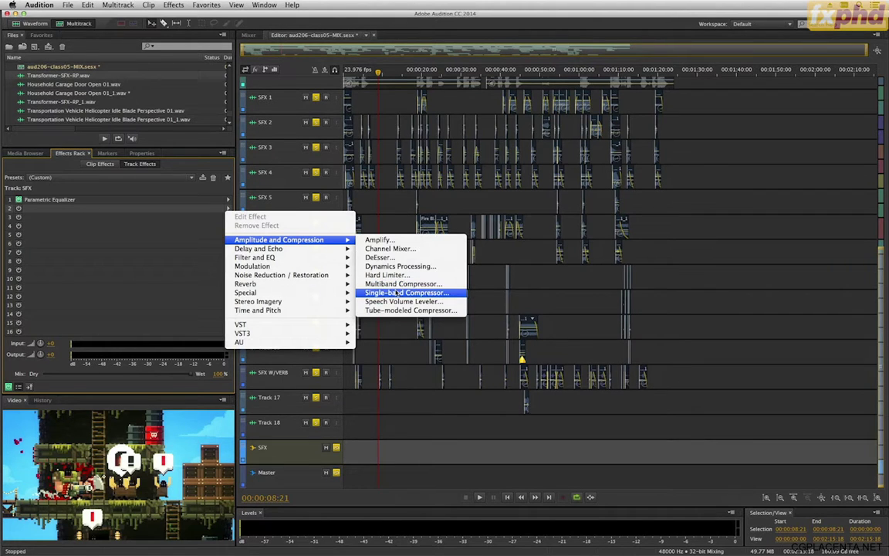
click(403, 309)
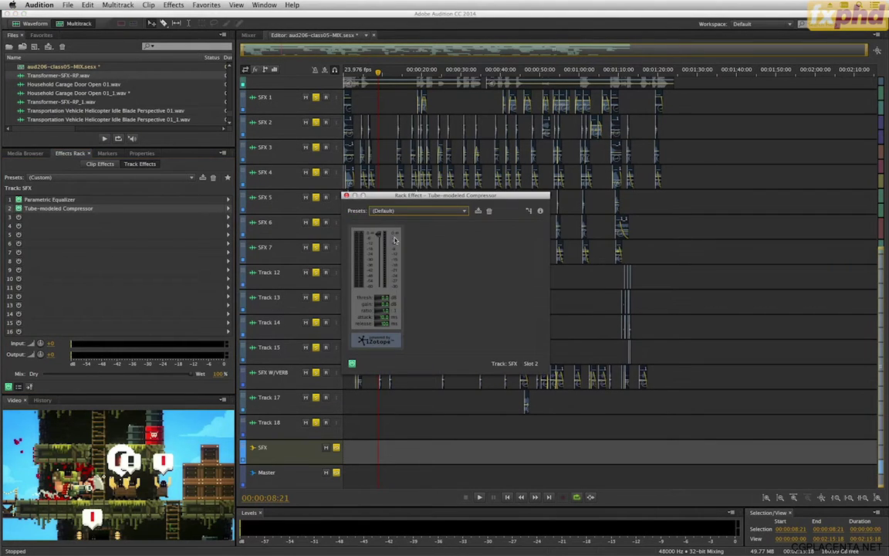
Step: Set the compressor's threshold to -20 dB, play the mix from the start, and adjust the compressor's gain during playback
click(382, 297)
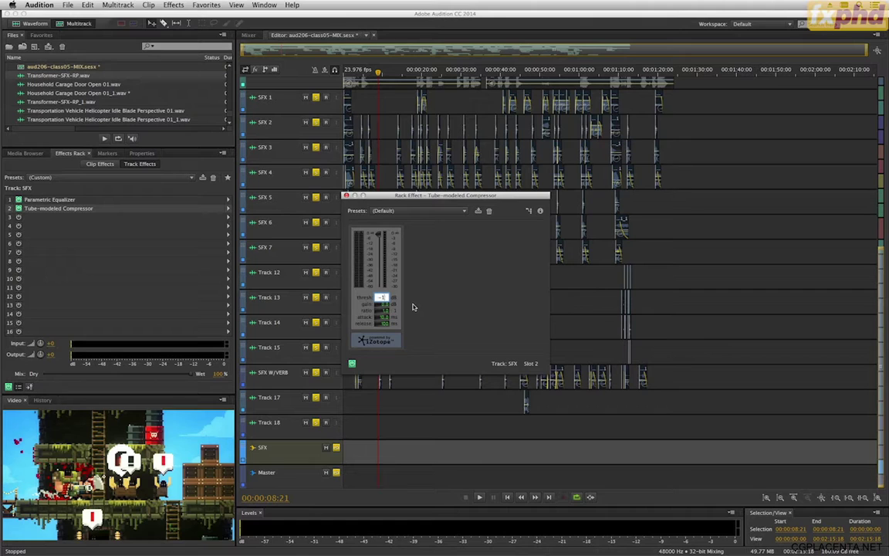
key(Return)
click(341, 76)
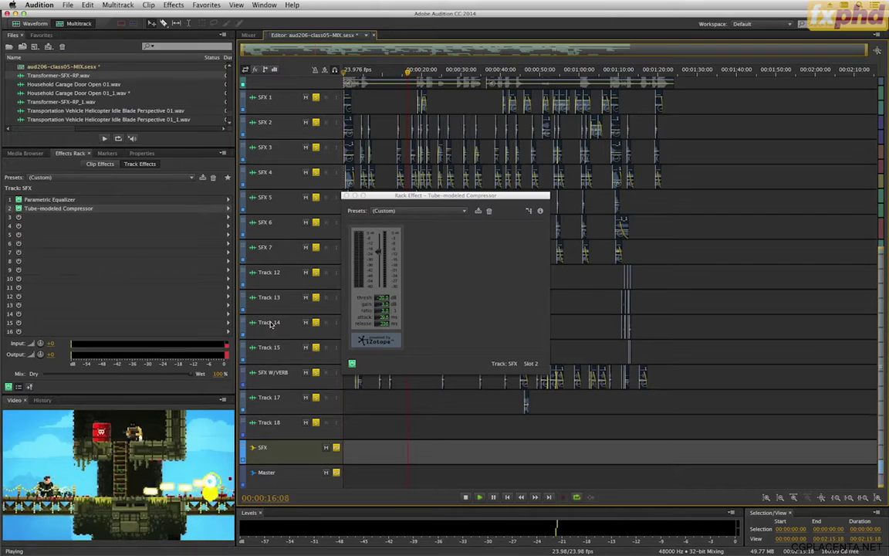
click(388, 305)
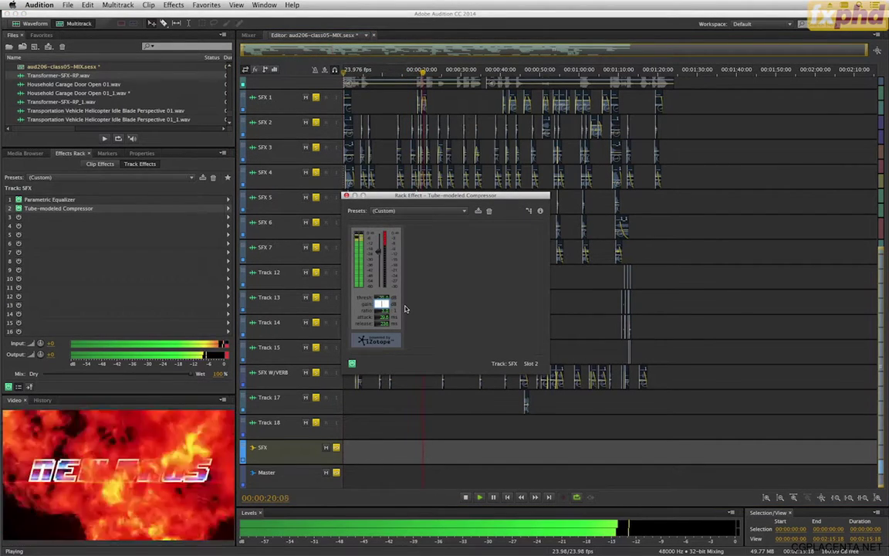
key(Return)
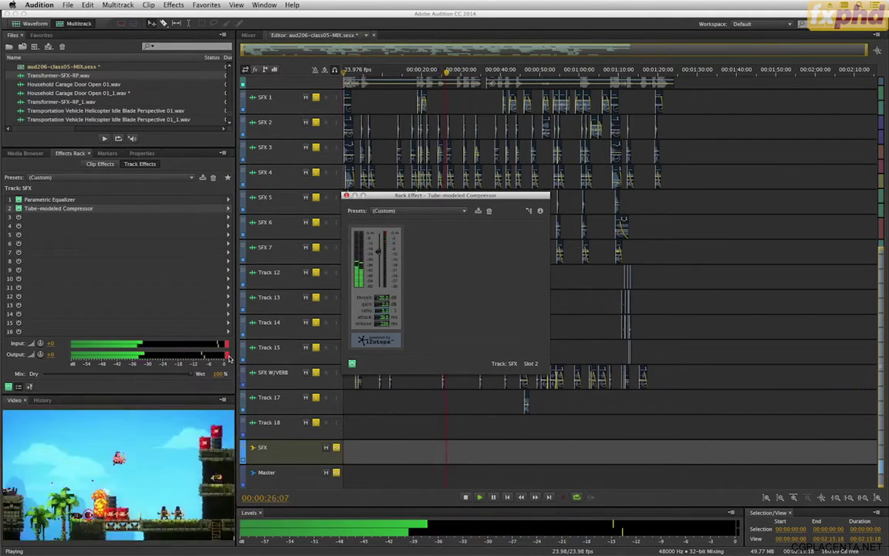
key(space)
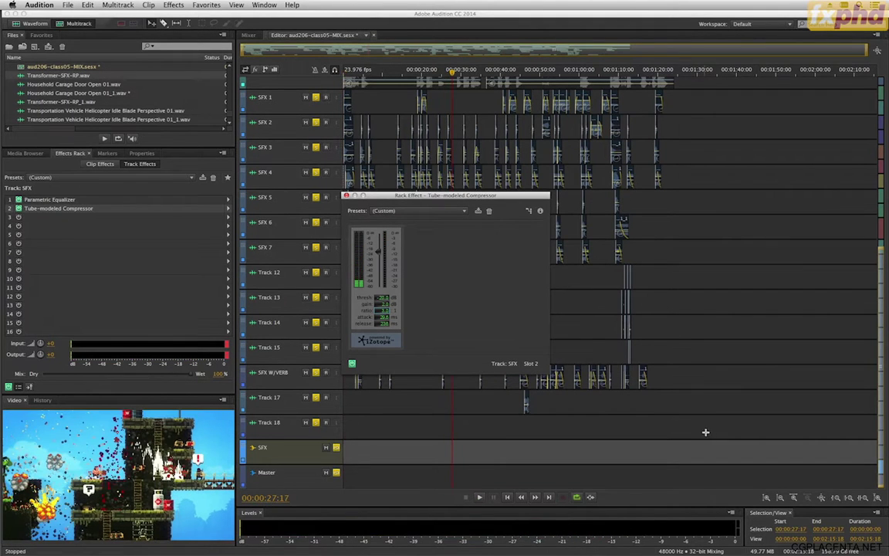
Step: Select all effect clips across the SFX tracks and set their clip gain to -8 dB
drag(712, 428, 577, 314)
drag(466, 182, 268, 110)
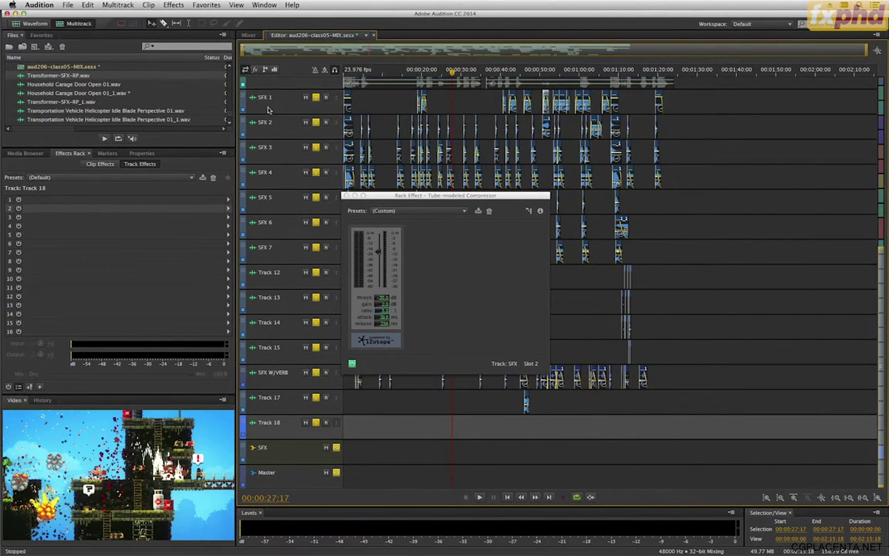
click(139, 153)
click(70, 199)
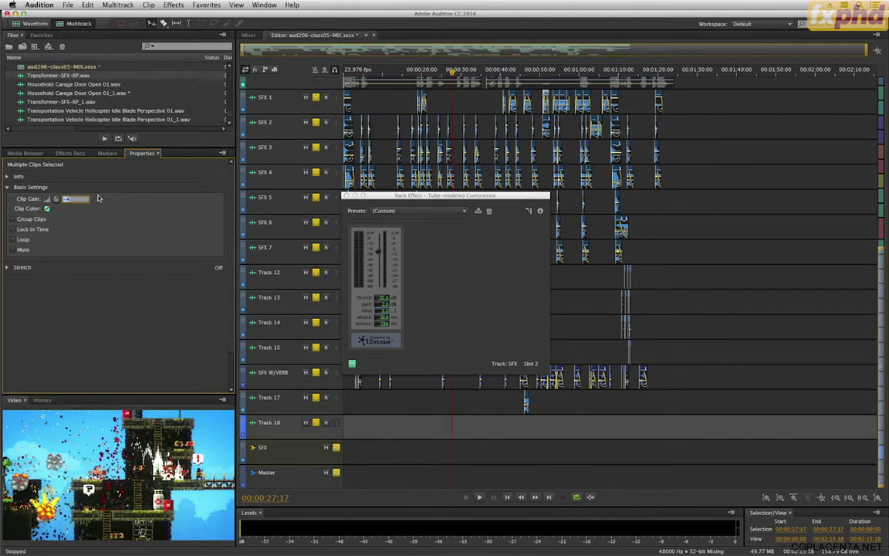
key(Escape)
Step: Clear the clip selection and play the compressed effects mix from 00:00:00:00 for about twelve seconds
click(708, 151)
click(345, 72)
key(space)
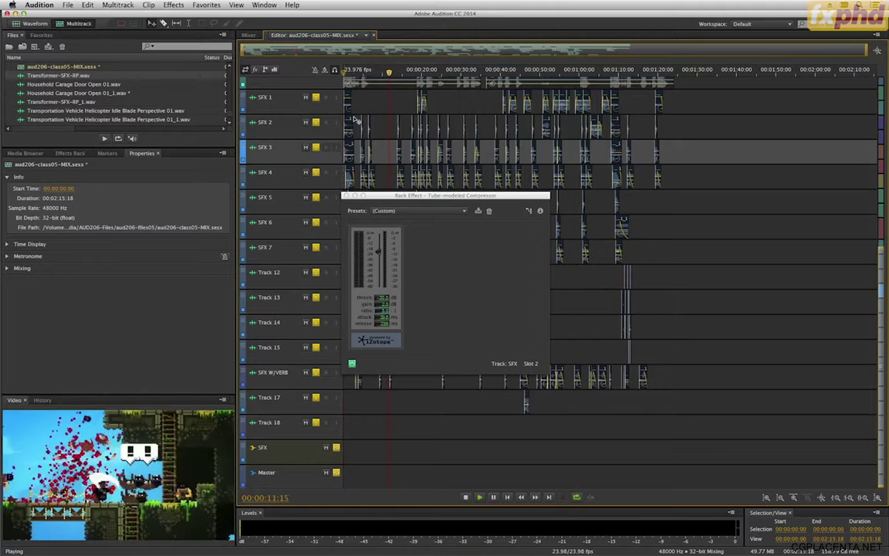
key(space)
drag(510, 400, 374, 380)
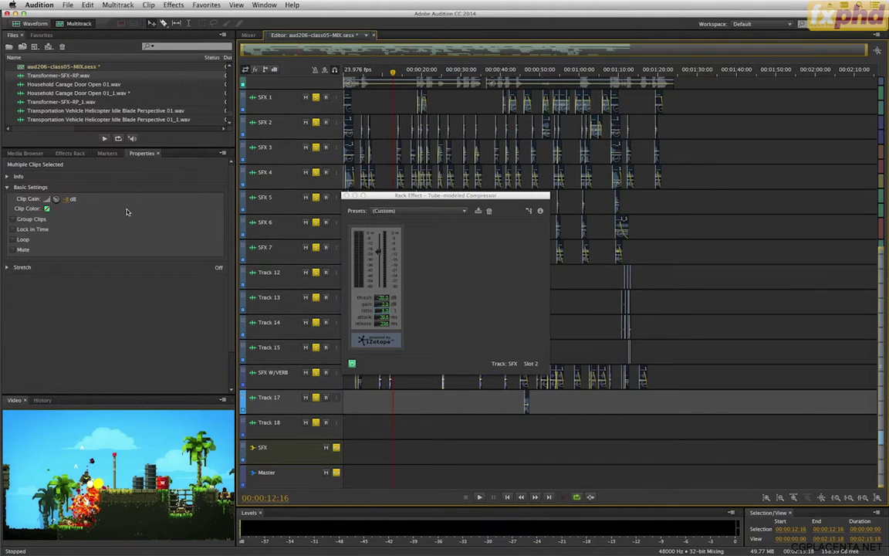
click(68, 199)
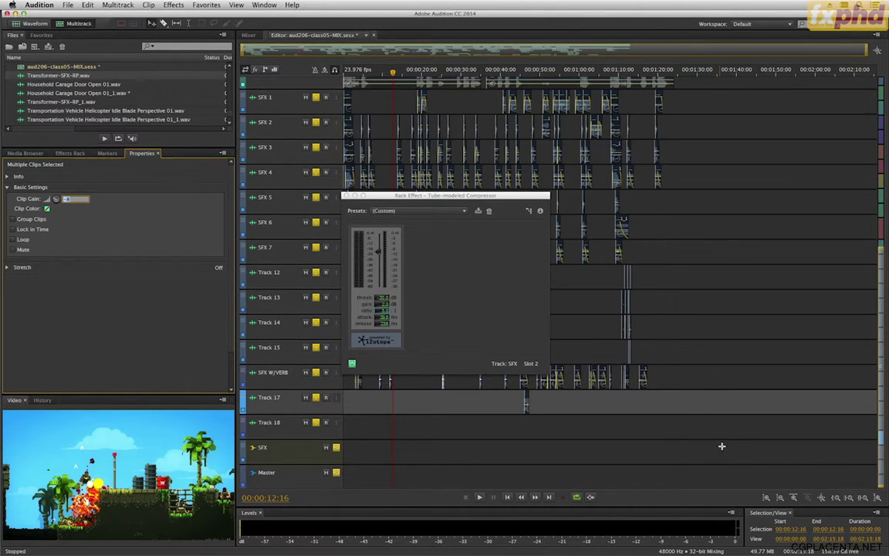
click(679, 430)
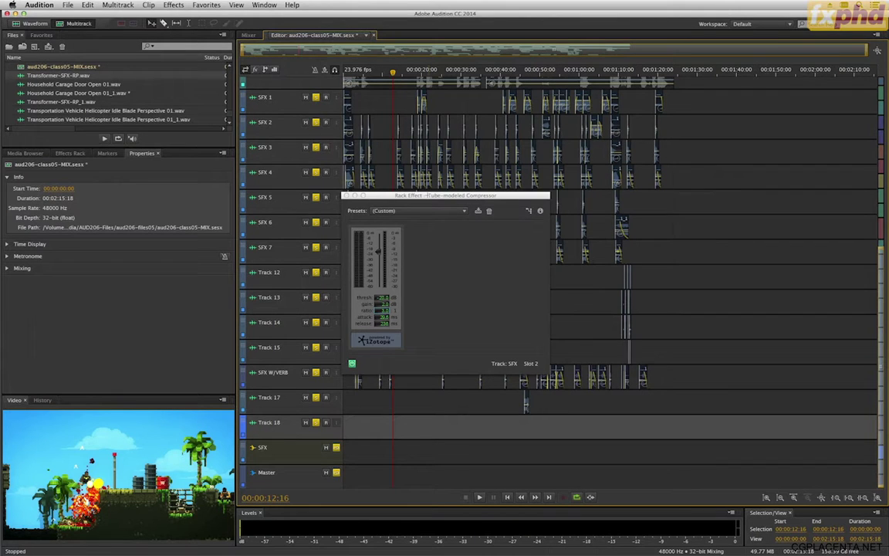
Step: Move the compressor window off the early clips and place the playhead on the title reveal at 00:00:03:09
drag(445, 196, 607, 187)
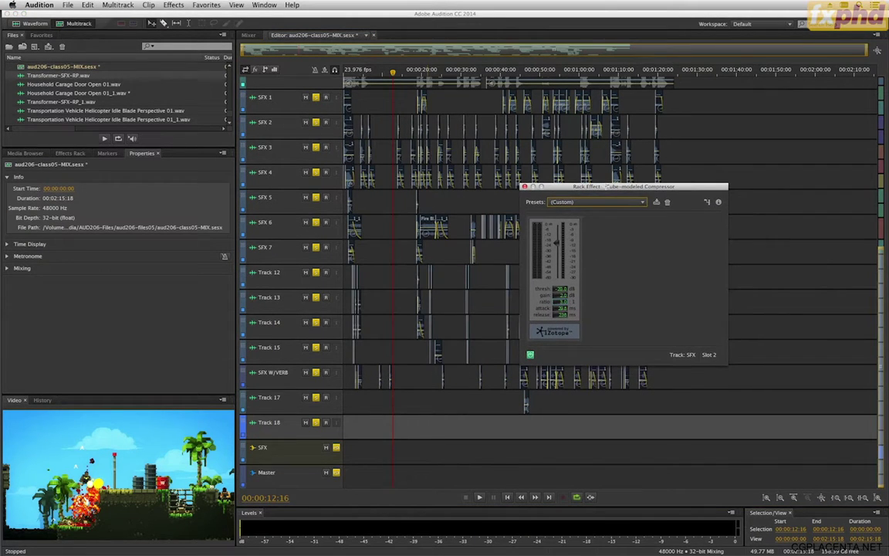
scroll(568, 365, up, 2)
drag(554, 395, 369, 381)
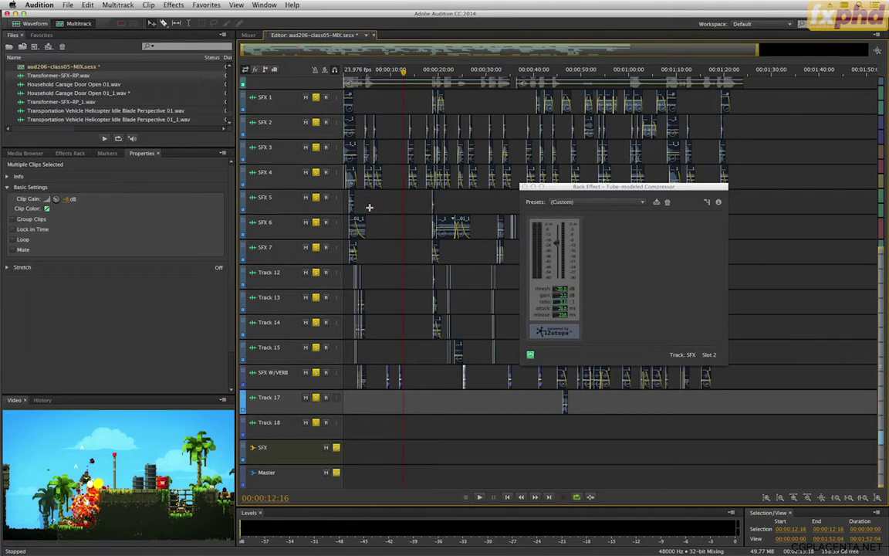
click(352, 77)
scroll(389, 188, up, 2)
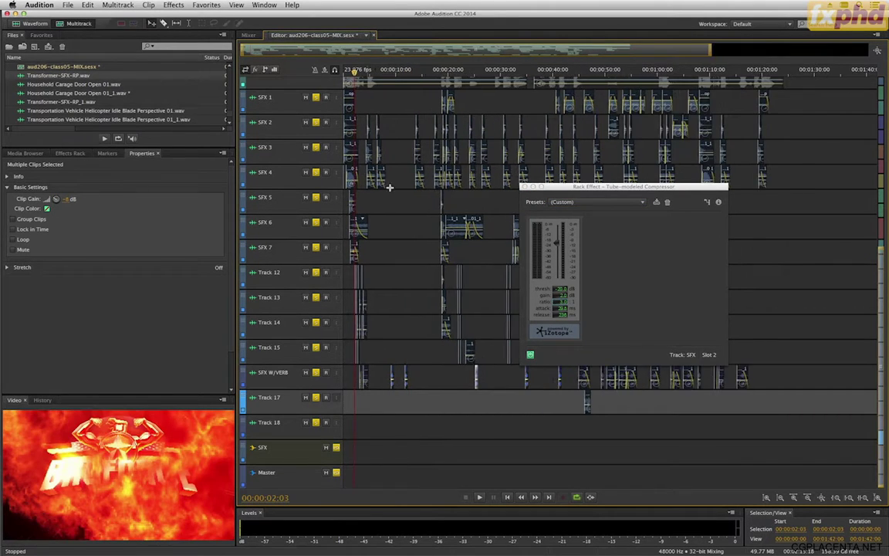
scroll(437, 319, up, 4)
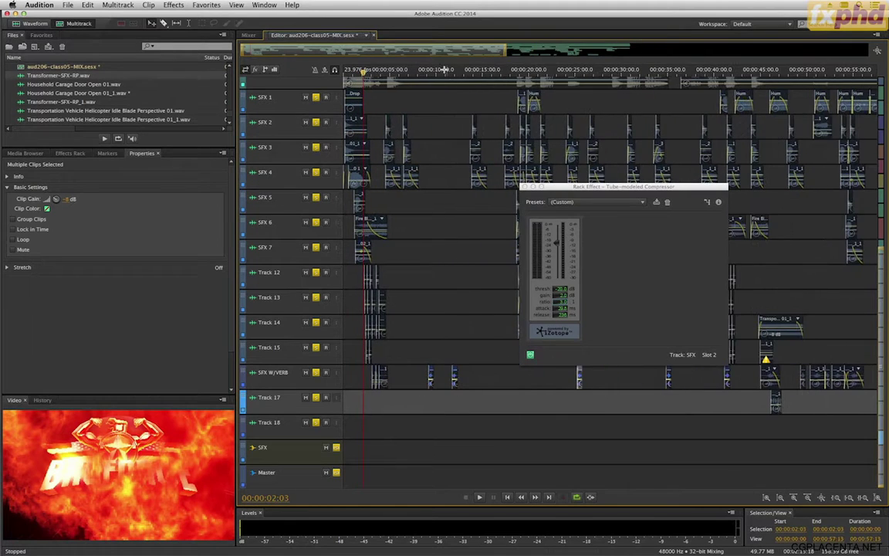
key(equal)
key(equal)
click(402, 79)
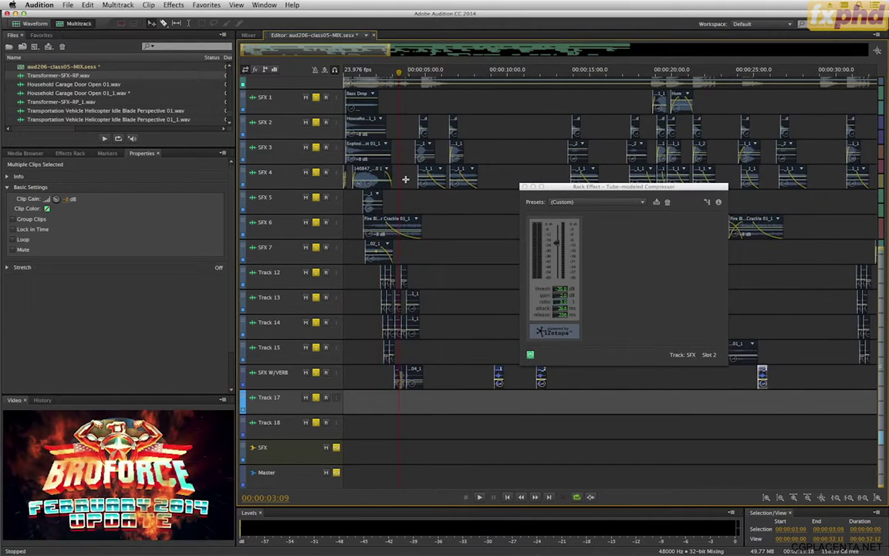
Step: Set the clip gain to -14 dB for the title reveal's impact clips on Tracks 13 and 14 and weapon clips on SFX W/VERB
key(equal)
scroll(444, 305, up, 5)
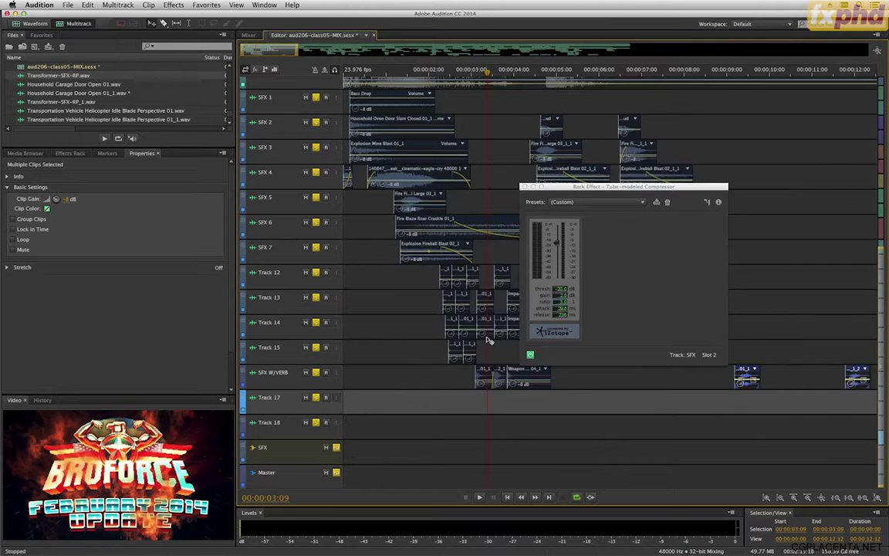
scroll(556, 173, up, 3)
drag(557, 186, 305, 167)
drag(753, 413, 587, 378)
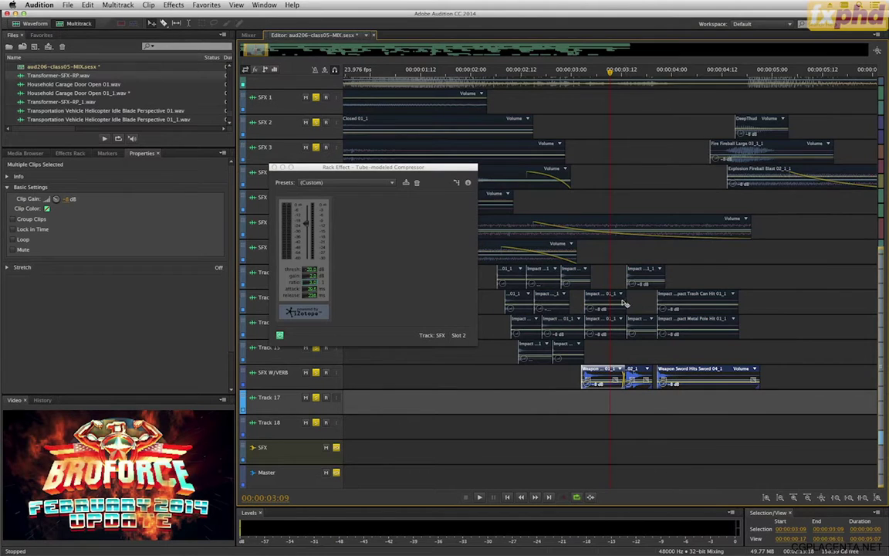
drag(734, 430, 604, 309)
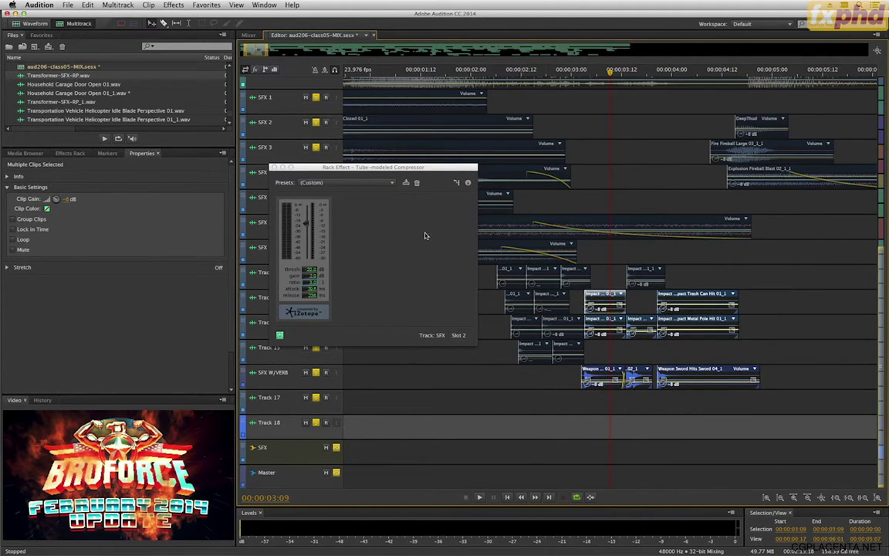
click(70, 199)
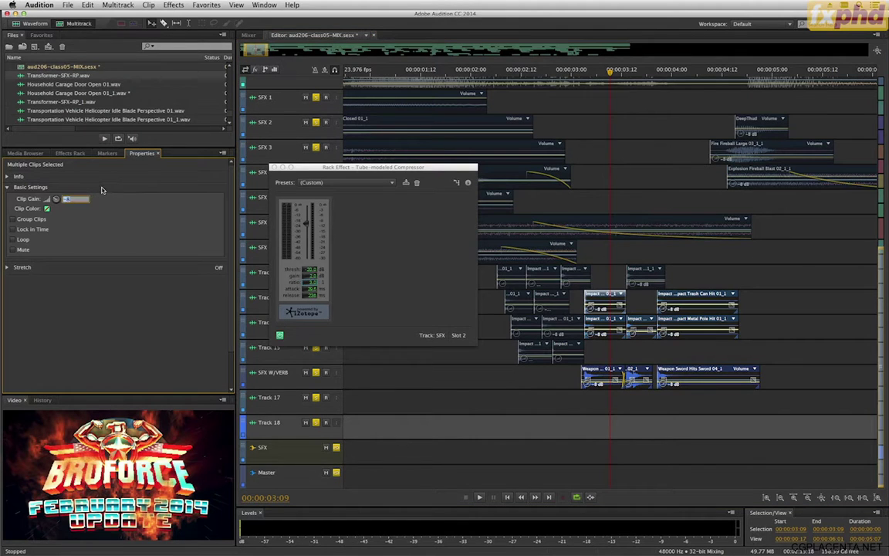
text(-14)
key(Return)
Step: Set the clip gain to -17 dB for the title reveal's weapon clips on SFX W/VERB
drag(714, 410, 602, 369)
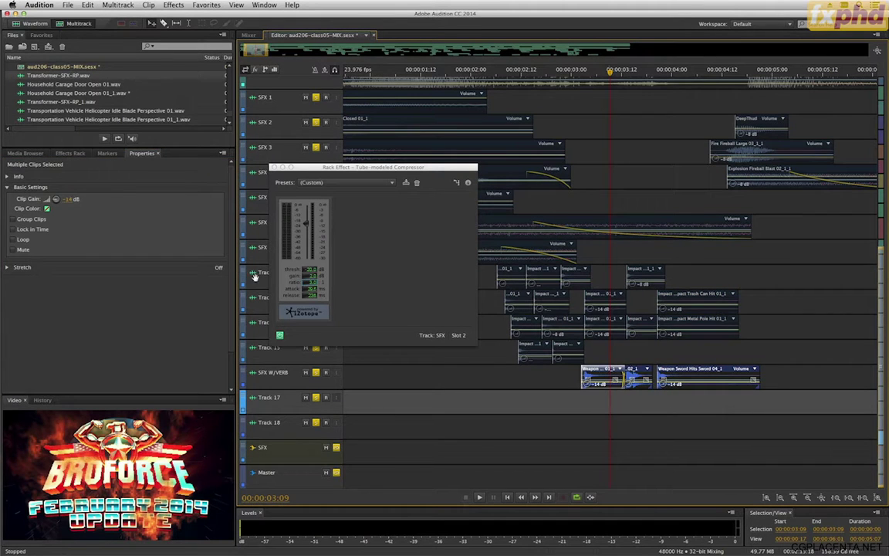
click(70, 199)
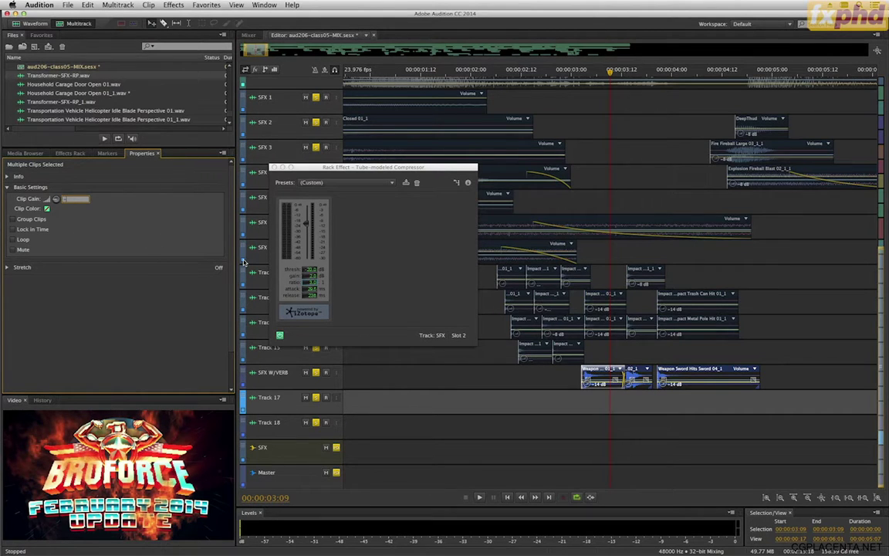
text(-17)
key(Return)
Step: Try to change the gain of all the title reveal's impact and weapon clips together by adjusting the clip gain knob, and undo it
drag(709, 385, 500, 276)
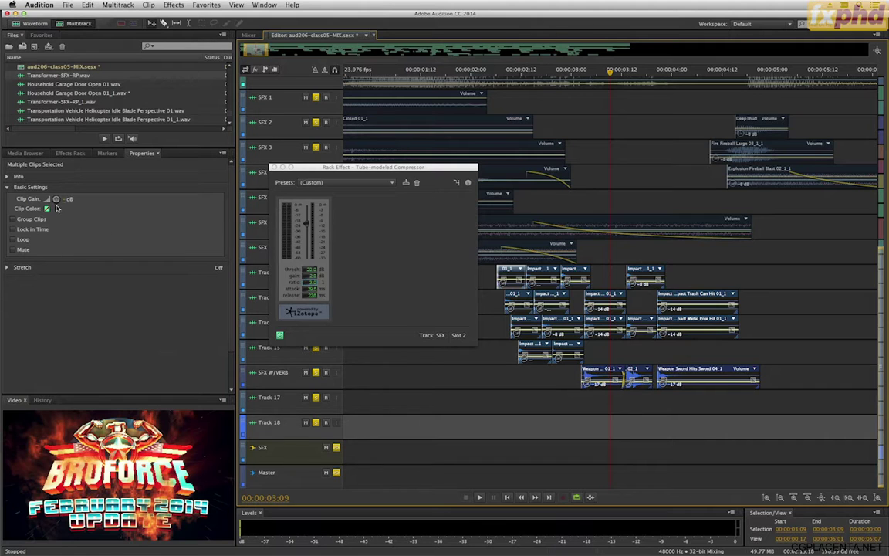
mouse_move(56, 199)
mouse_down()
mouse_move(48, 176)
mouse_move(56, 201)
mouse_move(52, 194)
mouse_up()
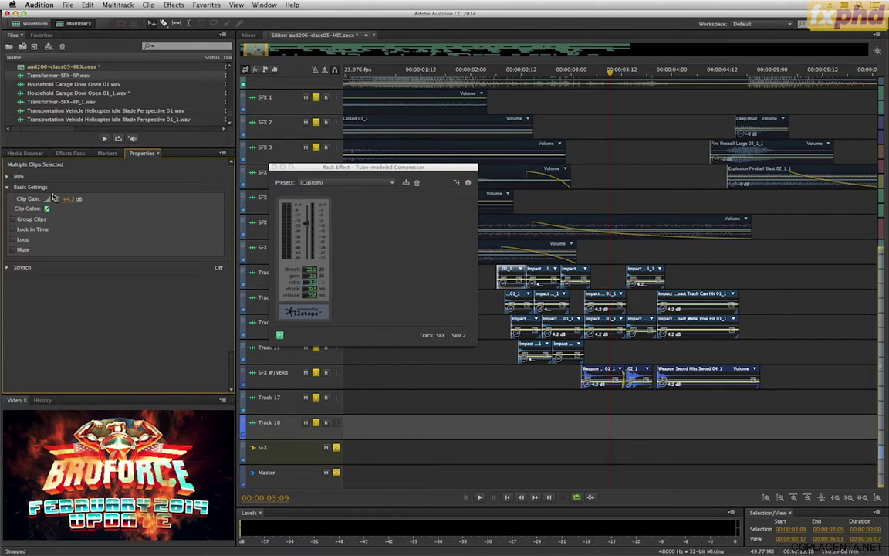
key(super+z)
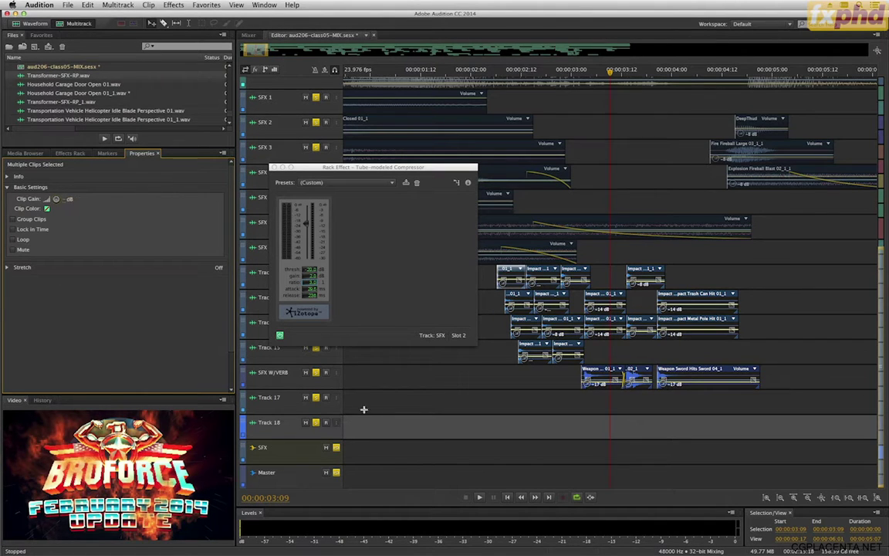
Step: Set the clip gain to -14 dB for the five short weapon clips on SFX W/VERB between the title reveal and 00:00:45:00
click(457, 388)
scroll(540, 393, down, 5)
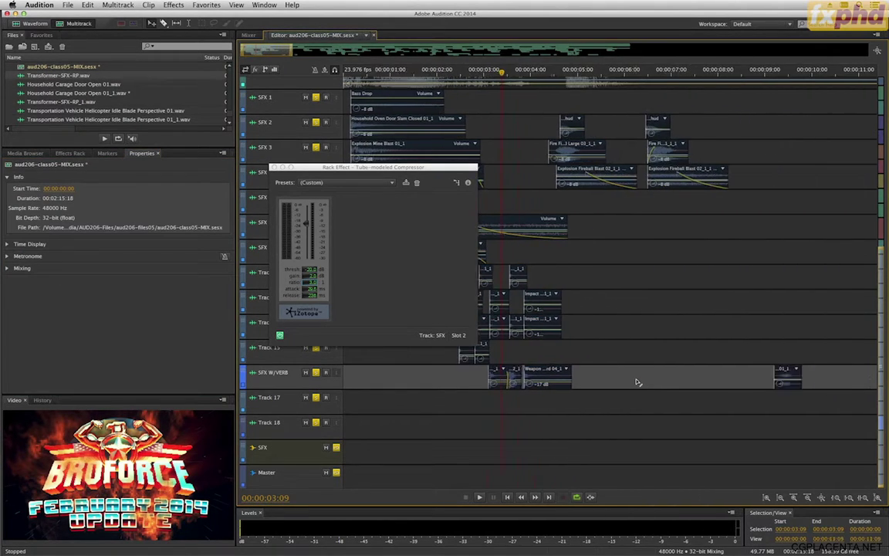
scroll(637, 382, down, 8)
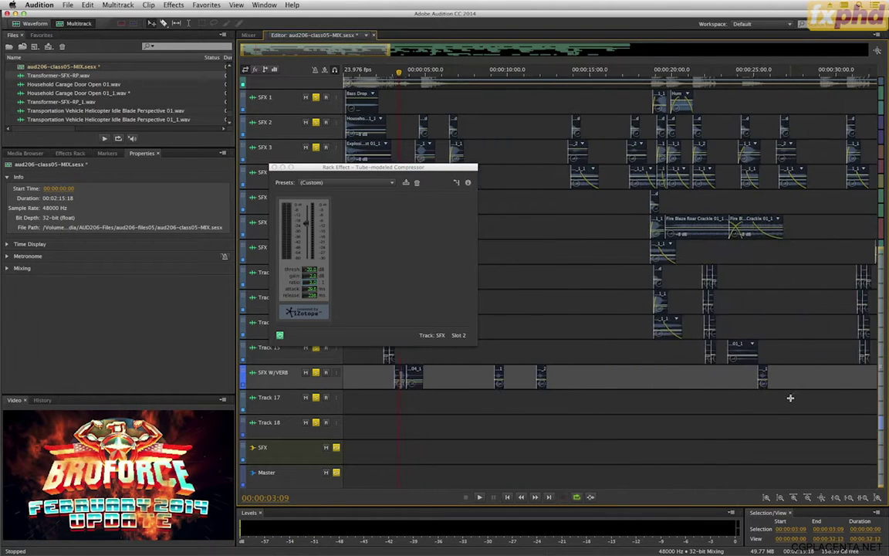
scroll(790, 398, down, 8)
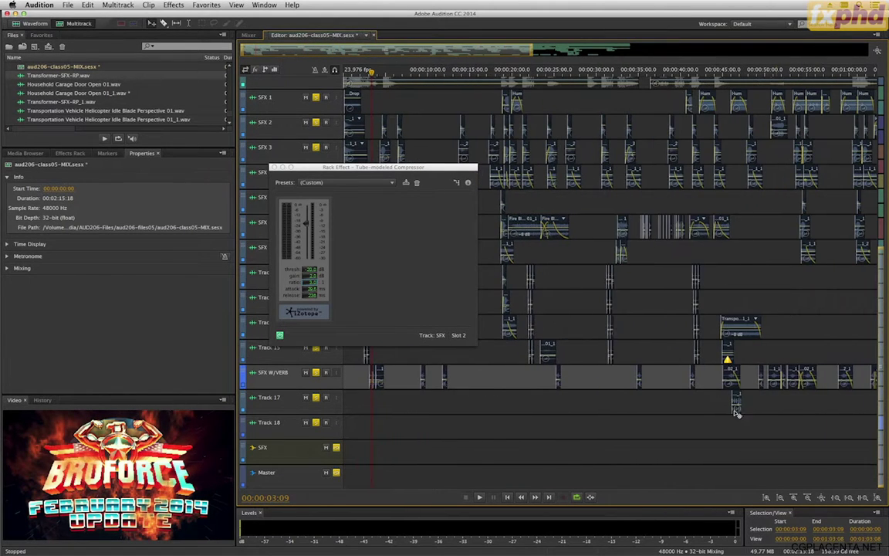
drag(703, 395, 398, 375)
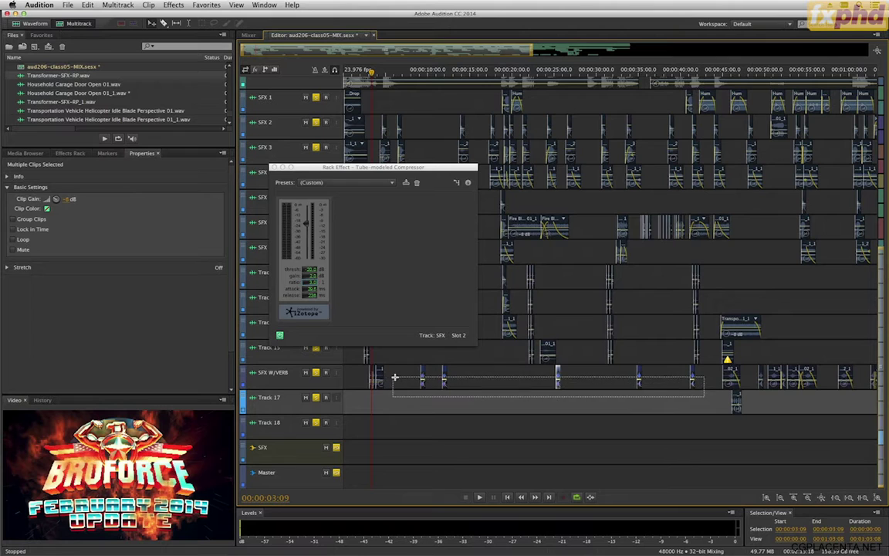
click(69, 199)
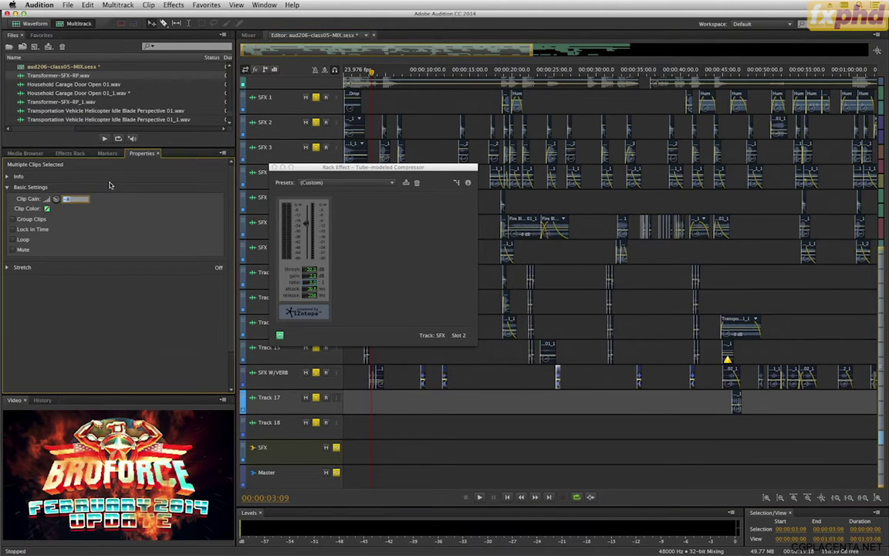
key(Return)
Step: Play the soloed effects from 00:00:40:21 to about 00:01:02:15, selecting the transformer clip on Track 17 during playback
click(688, 71)
key(space)
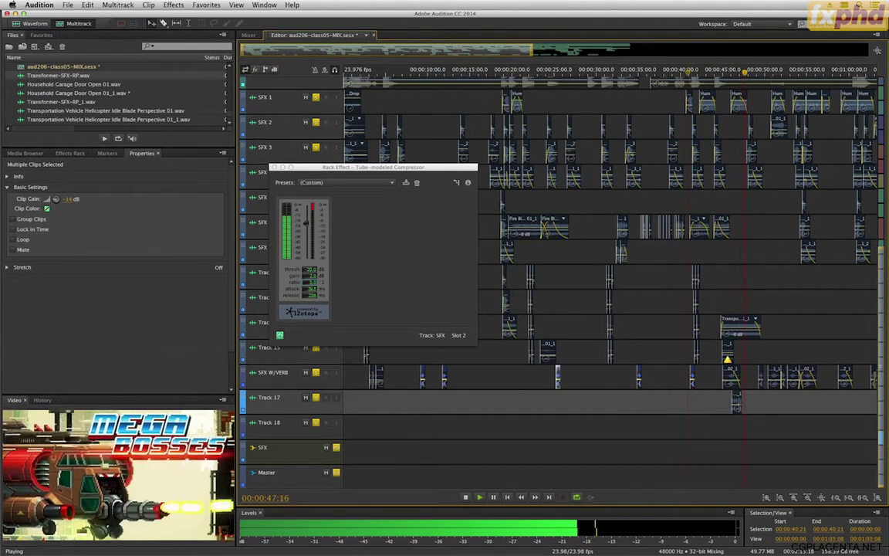
click(738, 403)
mouse_move(737, 403)
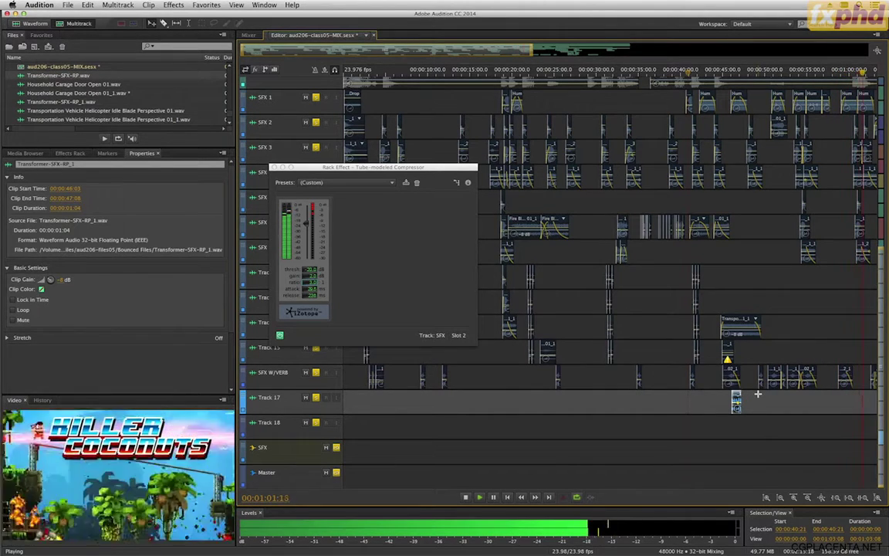
key(space)
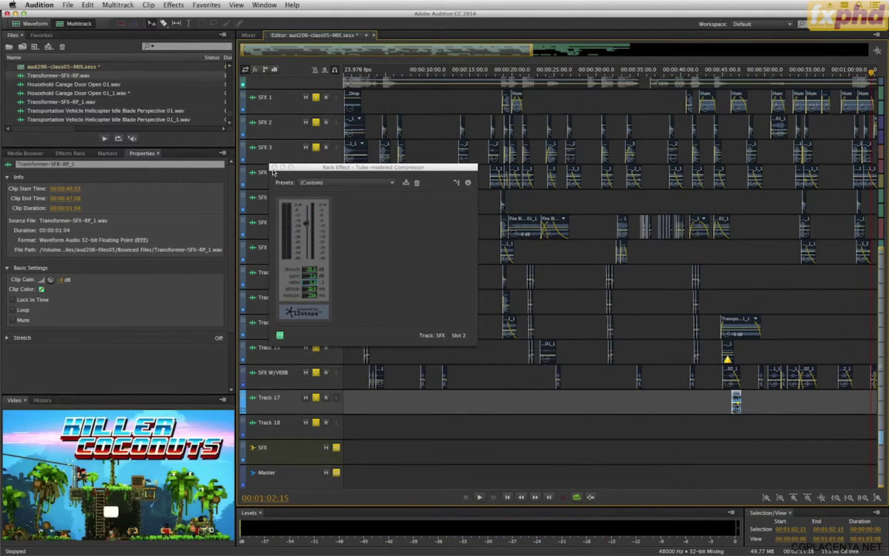
Step: Close the compressor window, unsolo the SFX bus and expand its track to show its controls and automation lane
click(276, 167)
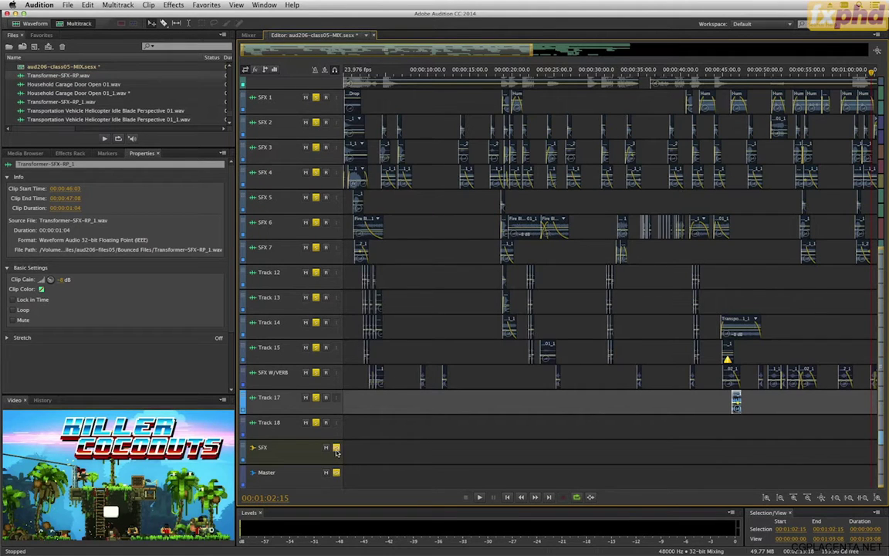
click(336, 449)
drag(312, 464, 312, 490)
scroll(347, 439, down, 2)
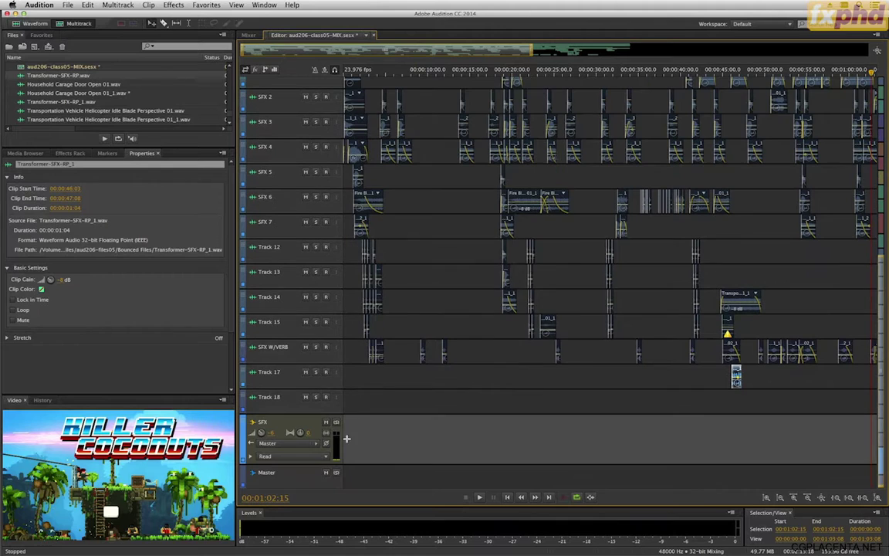
click(251, 460)
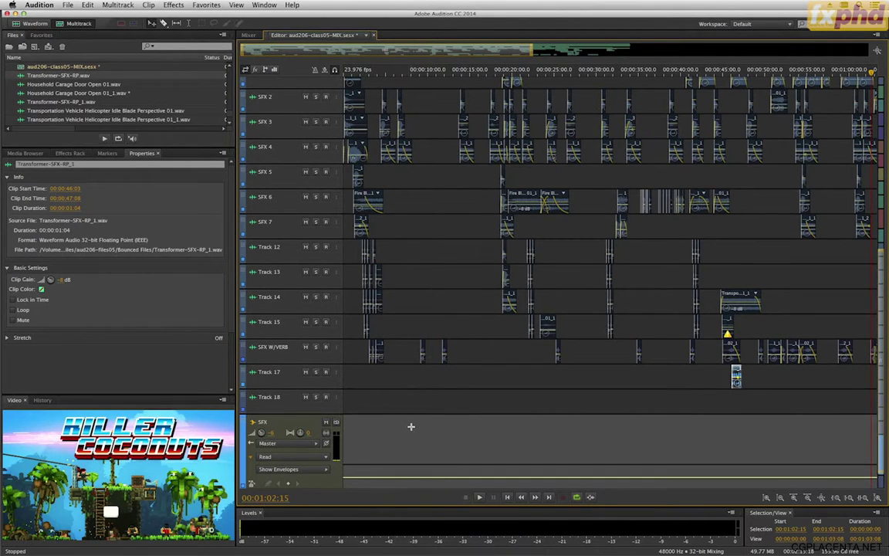
Step: Play the full mix from 00:00:00:00 for about 29 seconds
scroll(398, 296, down, 2)
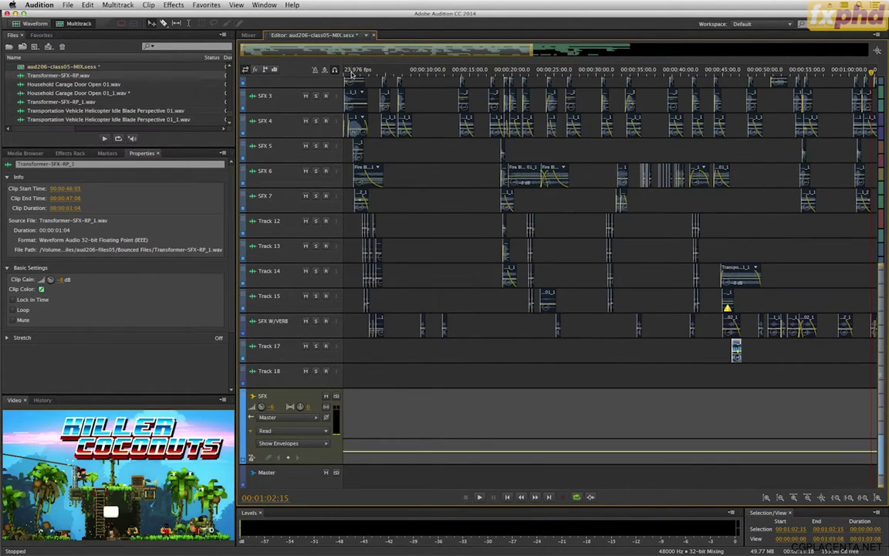
key(Home)
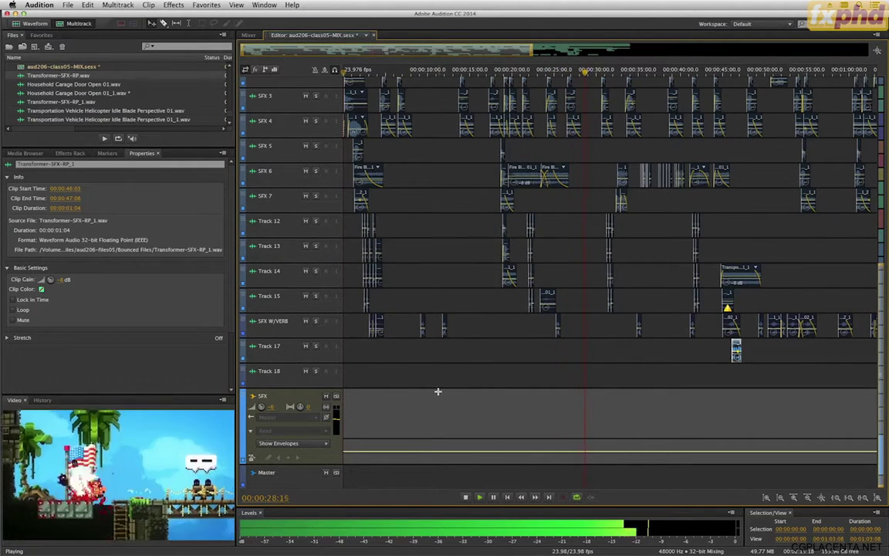
key(space)
Step: Expand the GameSFX bus track and shift its whole volume envelope to reach -5.9 dB before the raised section near 00:00:45:00
scroll(494, 335, up, 10)
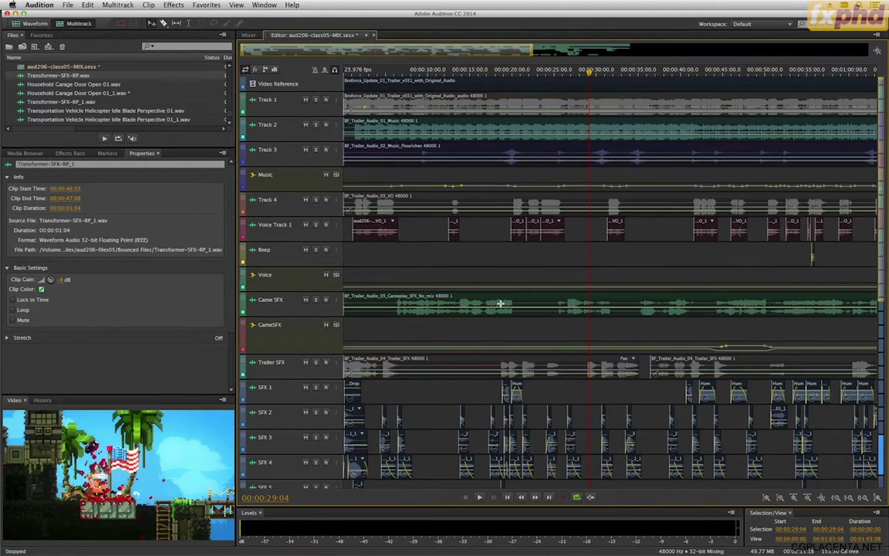
click(768, 351)
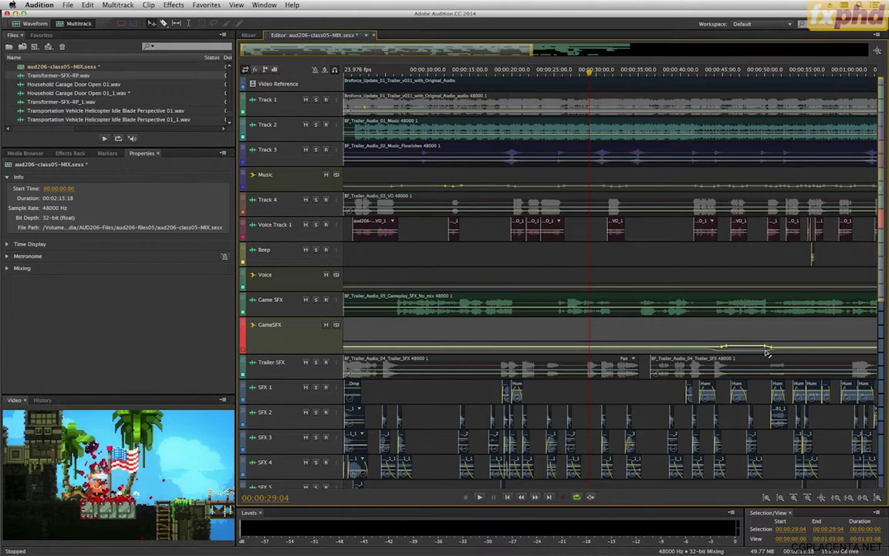
mouse_move(723, 351)
drag(723, 351, 724, 353)
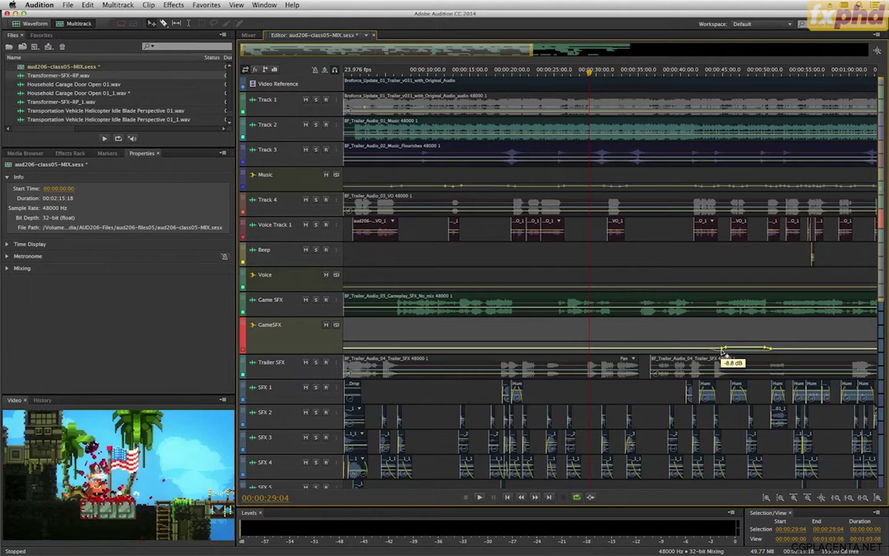
drag(306, 354, 317, 464)
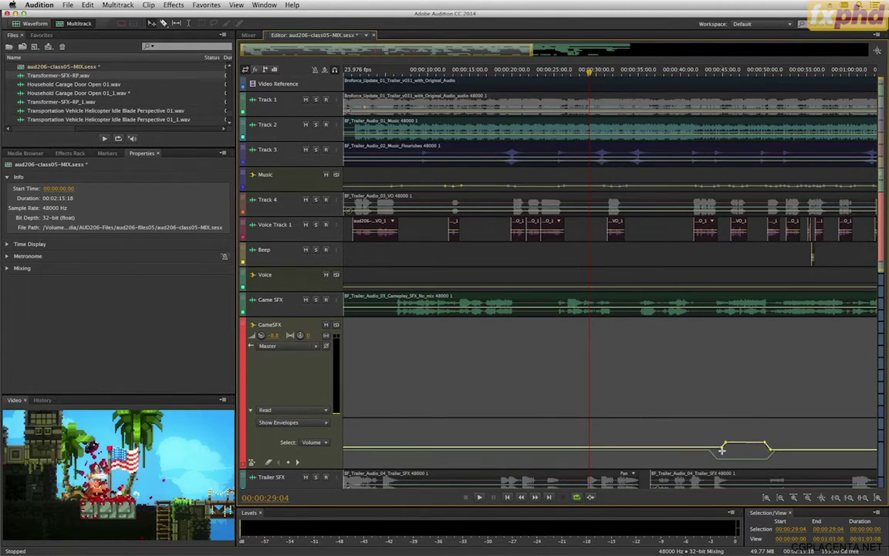
mouse_move(724, 451)
drag(726, 451, 725, 449)
Step: Move the playhead to 00:00:42:14, return it to 00:00:21:13, and listen to the full mix for about five seconds
click(702, 73)
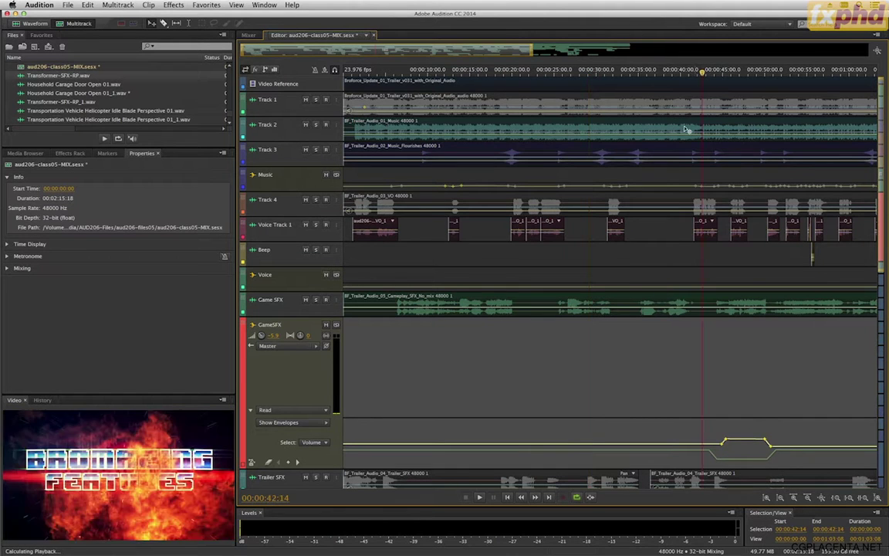
click(525, 73)
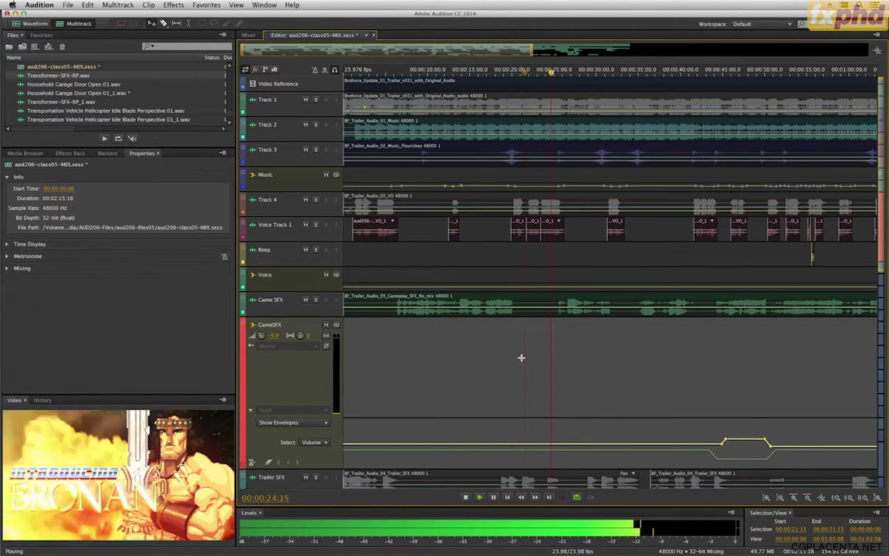
key(space)
Step: Enlarge the SFX bus track and raise its volume to 0 dB
scroll(507, 370, down, 10)
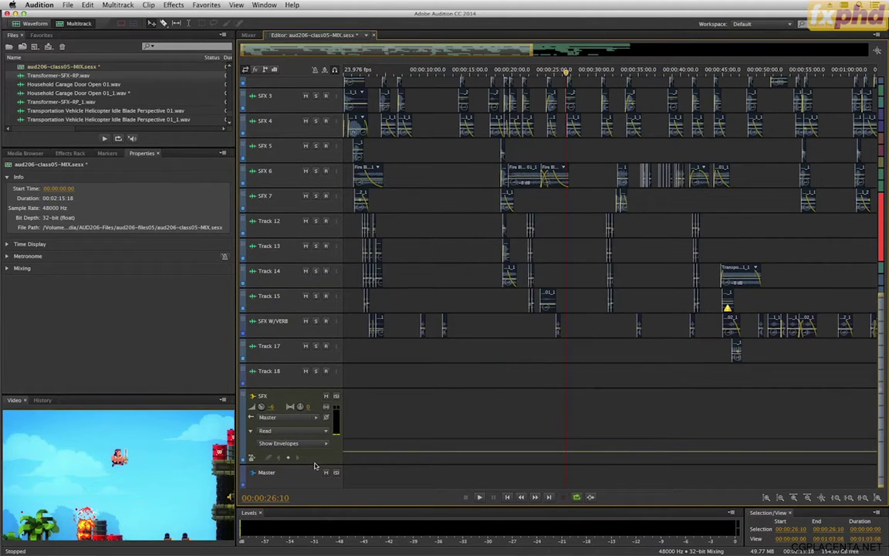
drag(315, 470, 325, 503)
scroll(382, 426, down, 3)
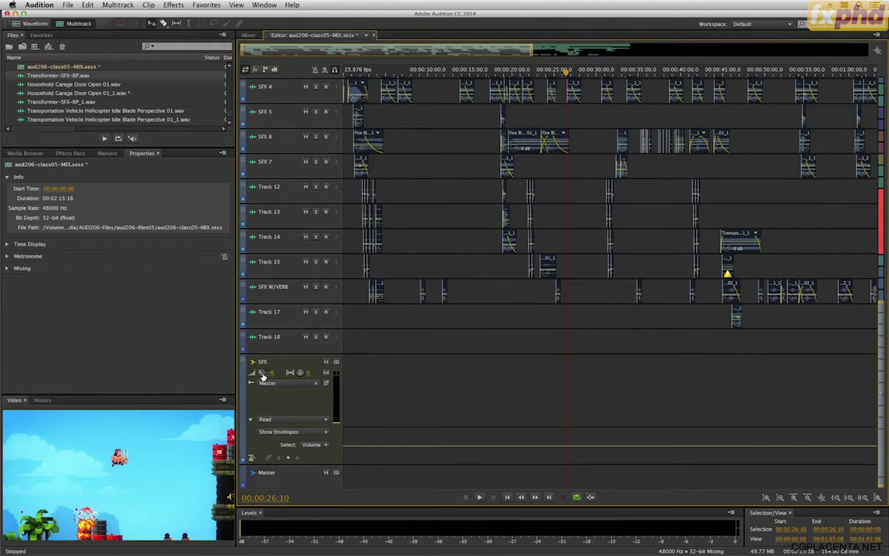
click(262, 374)
drag(262, 371, 263, 368)
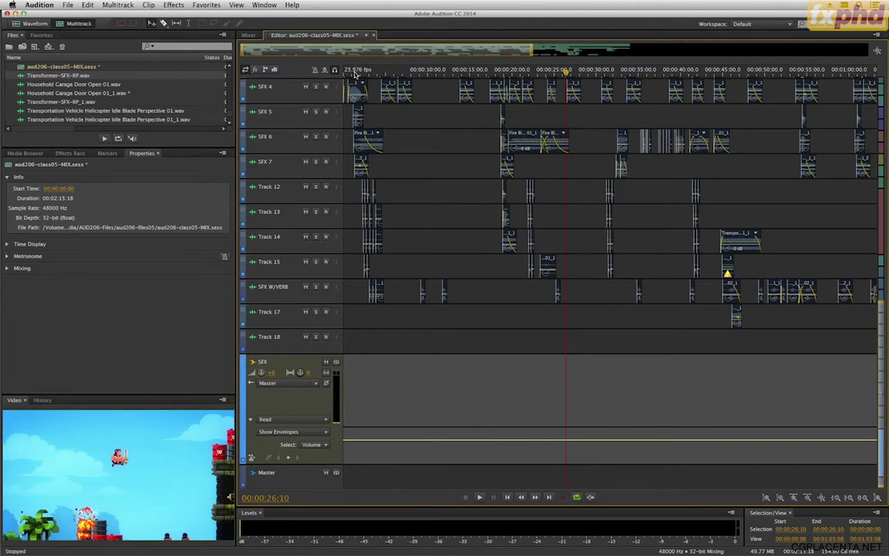
Step: Play the full mix from 00:00:00:00 for about one minute, up to the Killer Coconuts section
key(Home)
key(space)
key(space)
key(space)
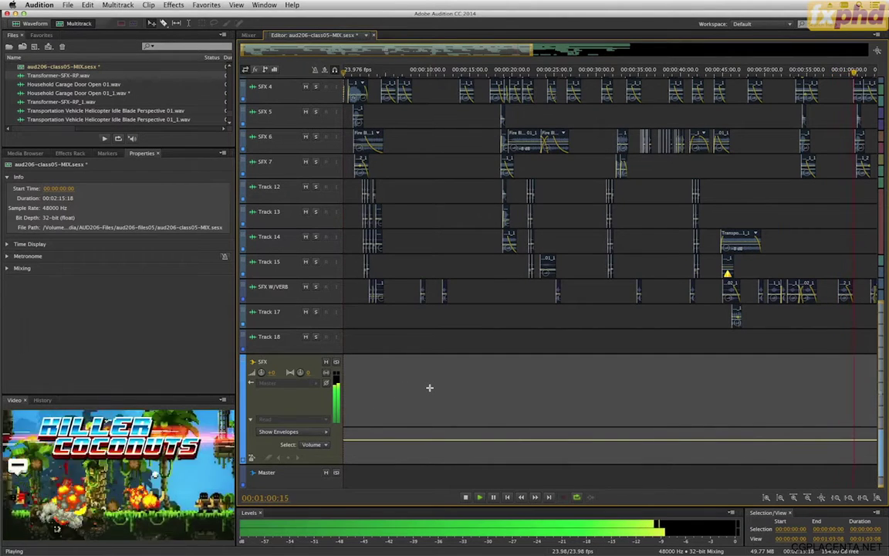
key(space)
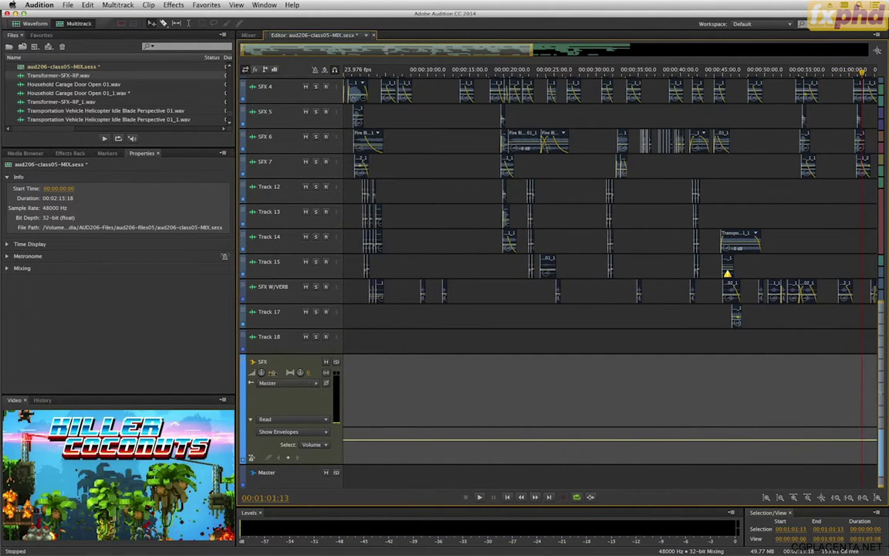
Step: Set the SFX bus volume to -2 dB and lower the whole GameSFX volume envelope to -9.8 dB at 00:01:01:13
scroll(304, 367, down, 2)
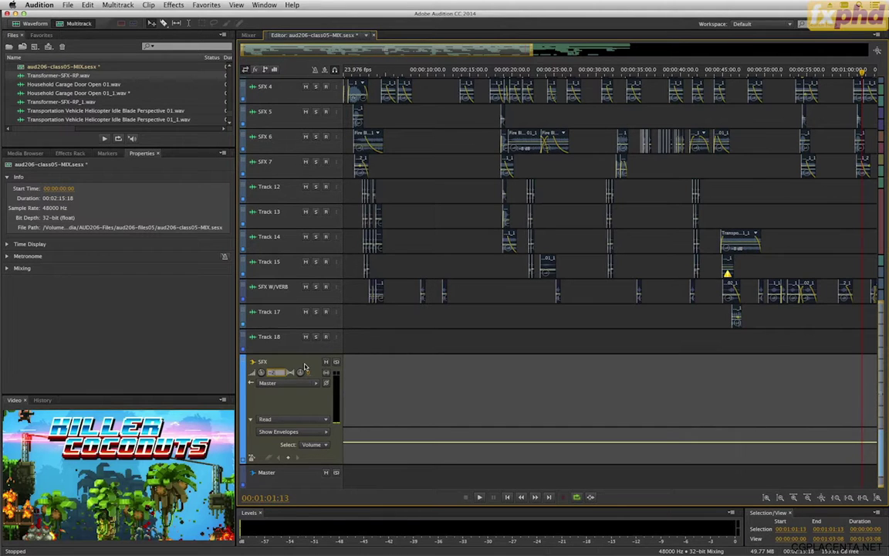
scroll(477, 377, up, 10)
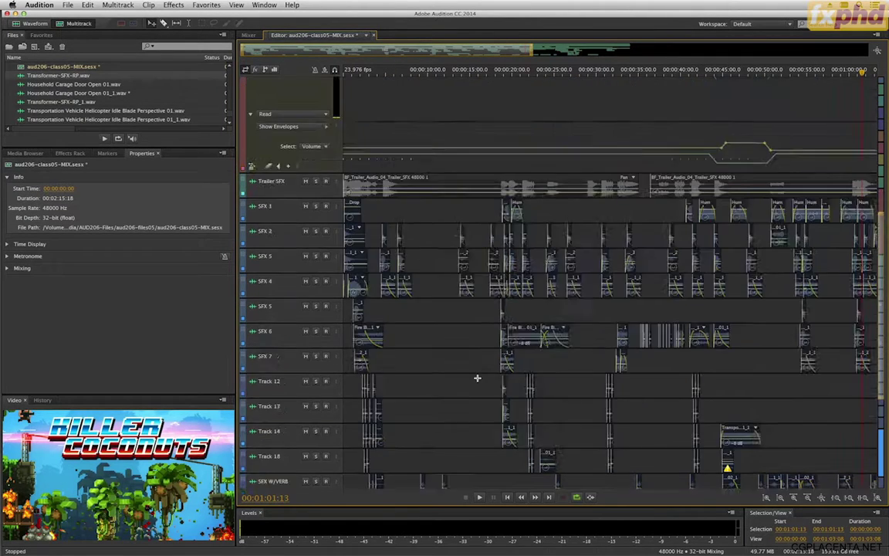
scroll(477, 377, down, 1)
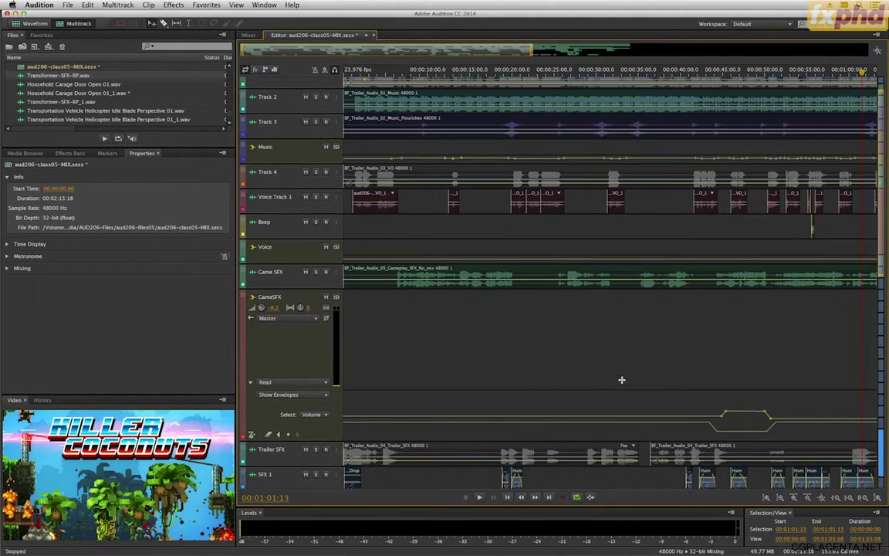
click(724, 420)
drag(723, 420, 724, 422)
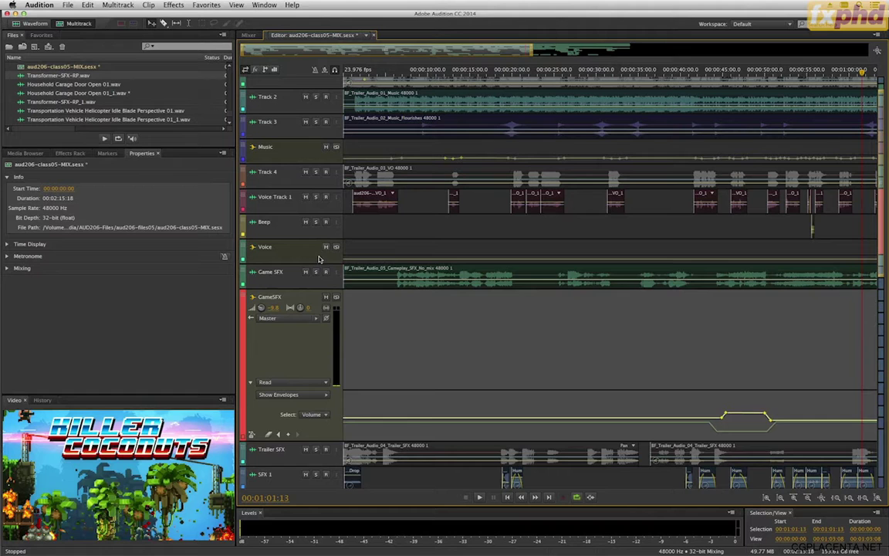
Step: Expand the Voice bus track and open its volume value for editing
drag(316, 265, 424, 301)
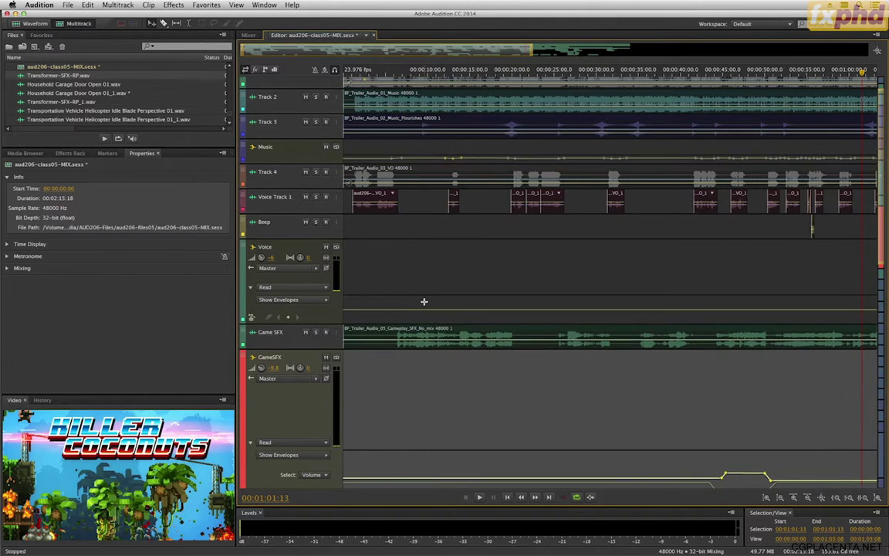
scroll(437, 296, down, 6)
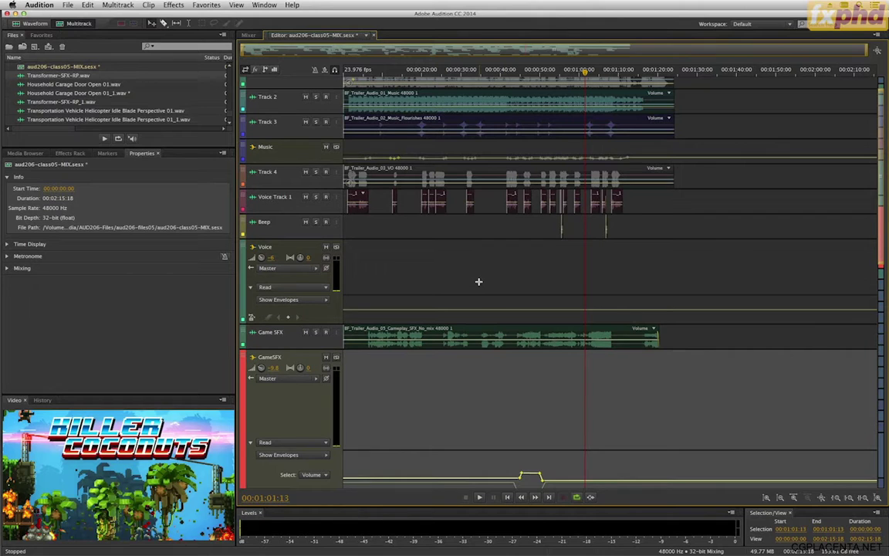
click(272, 259)
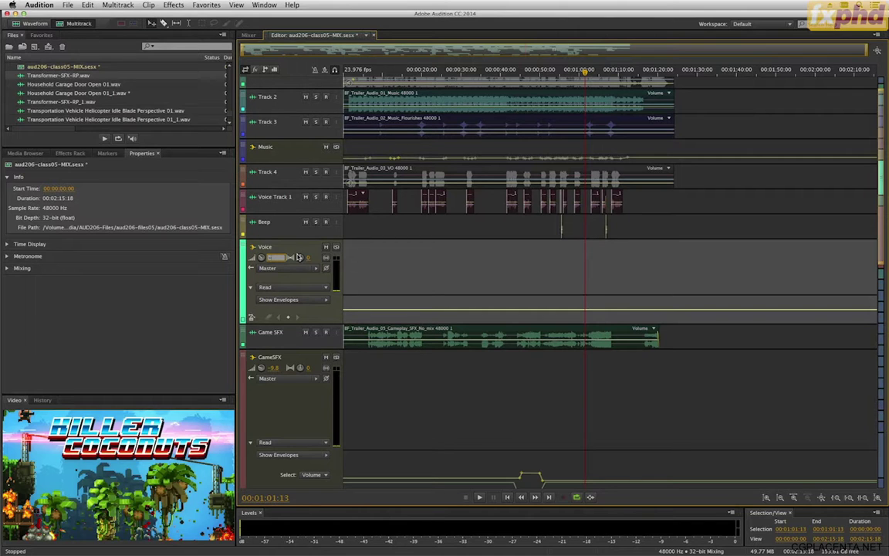
Step: Set the Voice bus volume to -8 dB and enlarge the Music bus so its controls are accessible
key(Return)
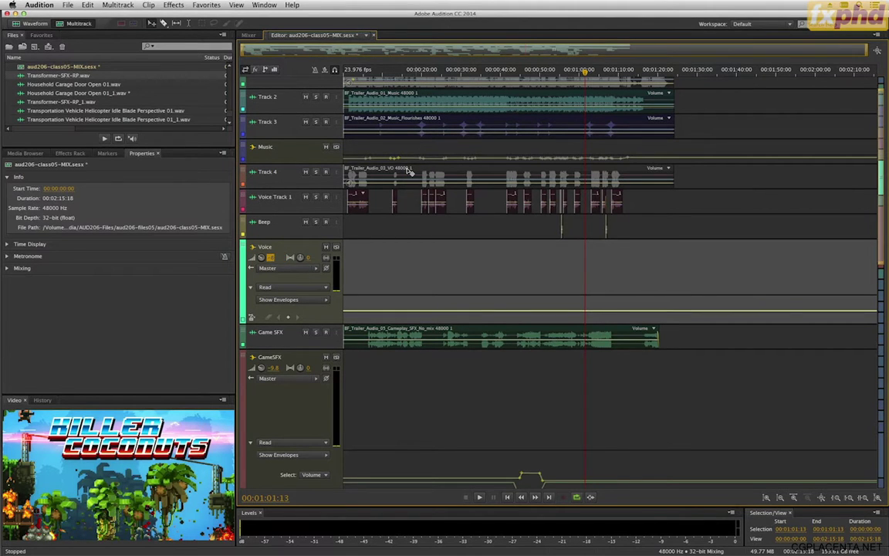
drag(327, 164, 341, 217)
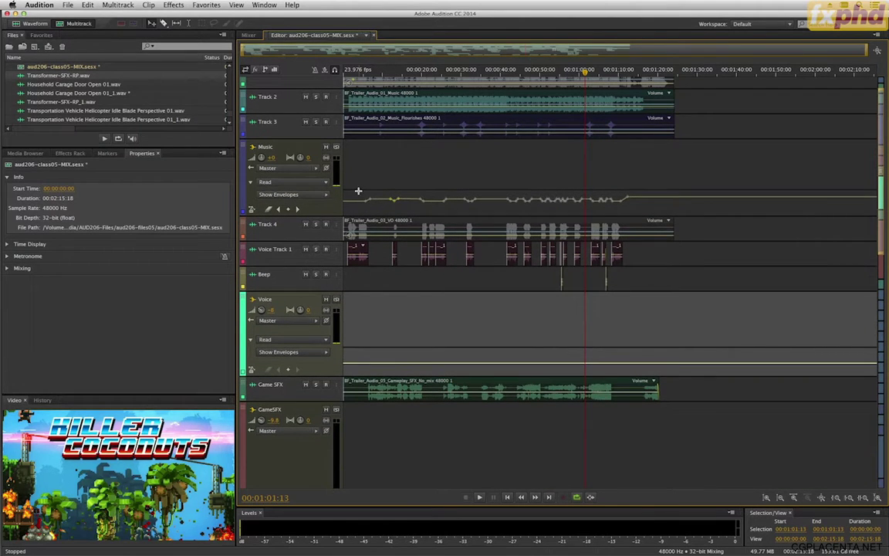
Step: Play the mix from the start of the timeline to about 00:00:44 to check the Voice and Music balance
click(342, 71)
key(space)
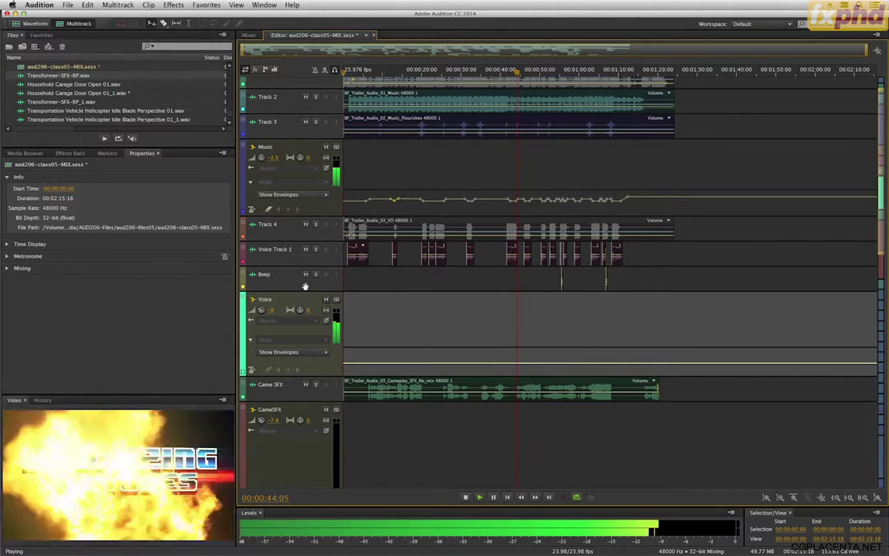
key(space)
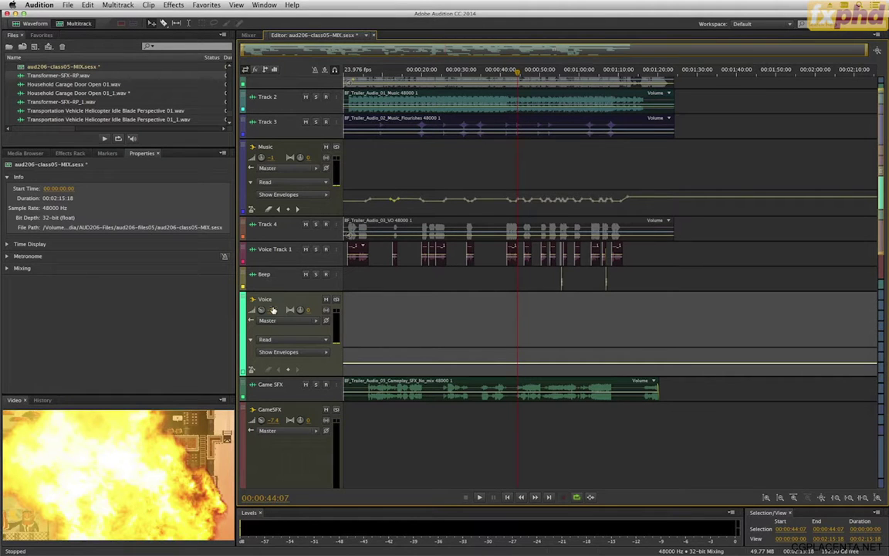
Step: Raise the Voice bus volume to -6 dB and play the mix from 00:00:29:01 to about 00:01:13
drag(271, 312, 304, 311)
click(459, 75)
key(space)
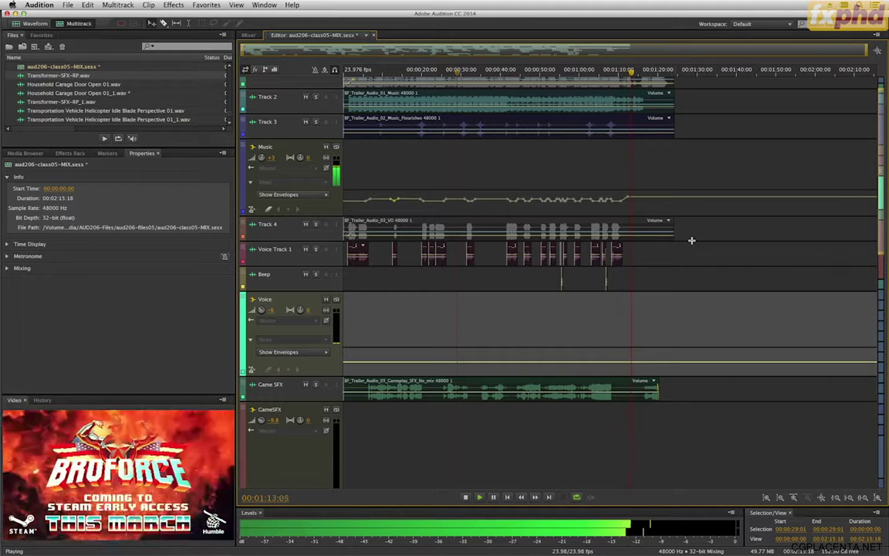
key(space)
Step: Set the clip gain to -16 dB for the impact and weapon clips around 00:01:11–00:01:12 on Tracks 12, 13, 14 and SFX W/VERB
scroll(684, 303, down, 10)
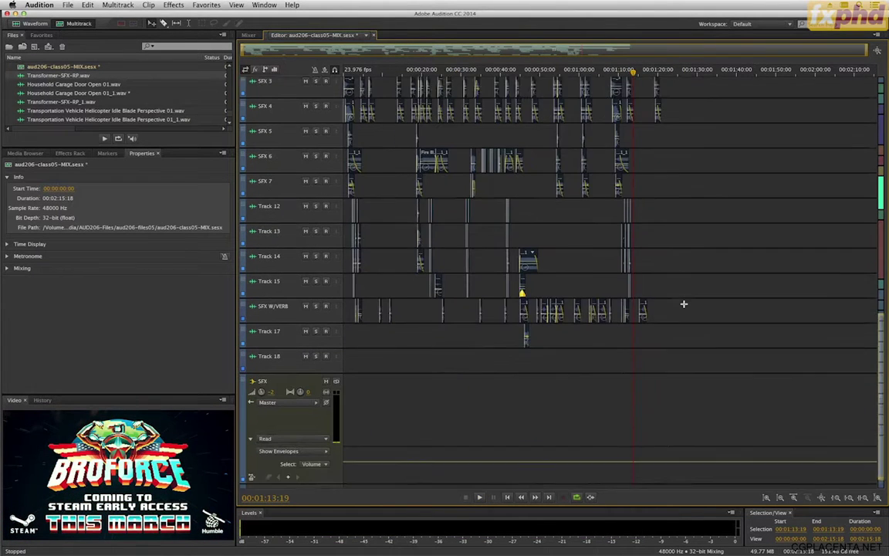
scroll(683, 304, up, 6)
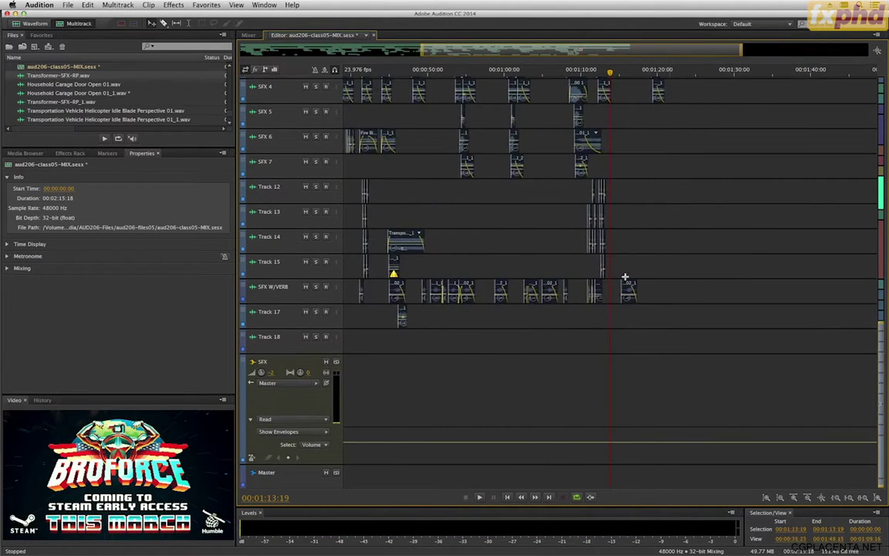
scroll(604, 257, up, 6)
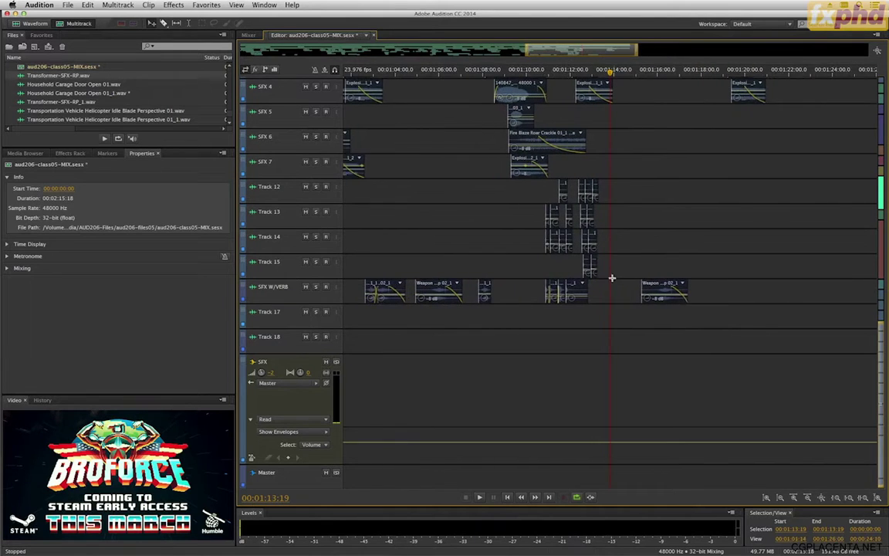
scroll(611, 283, up, 4)
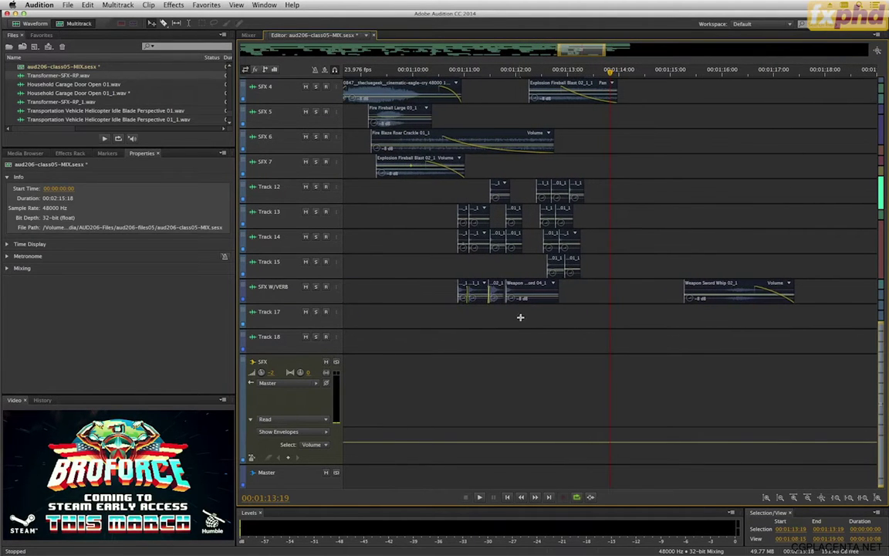
click(494, 311)
drag(494, 311, 407, 261)
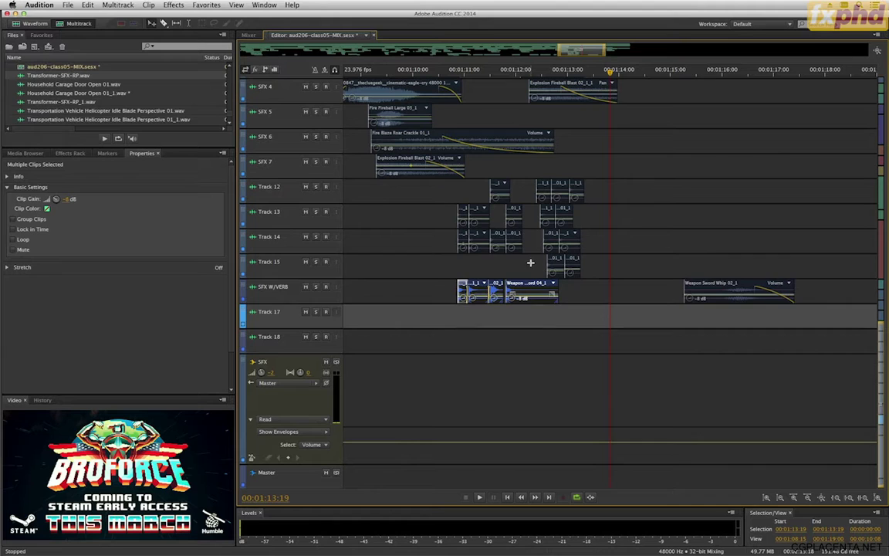
click(531, 263)
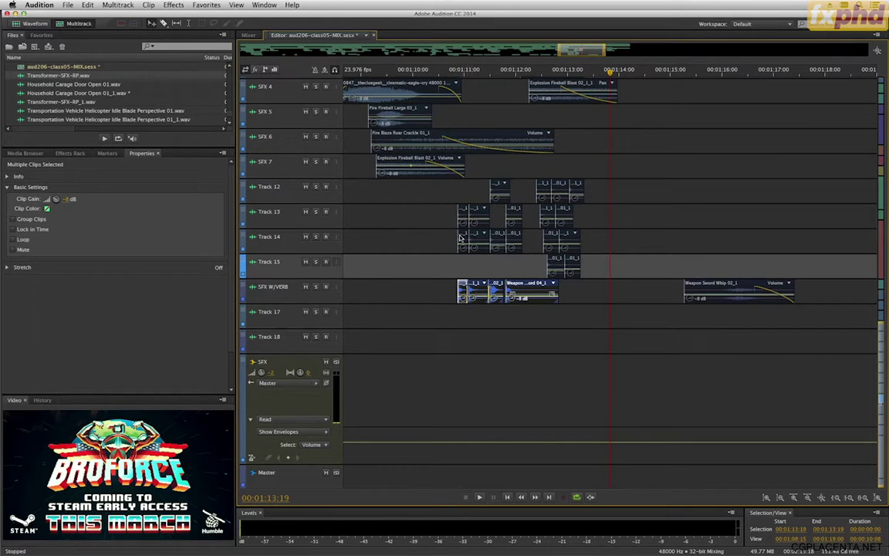
drag(403, 199, 503, 280)
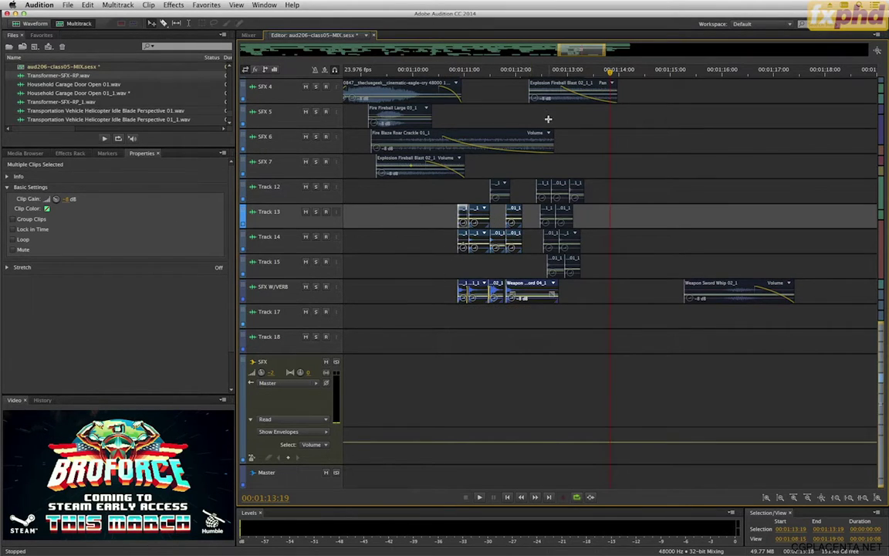
click(499, 191)
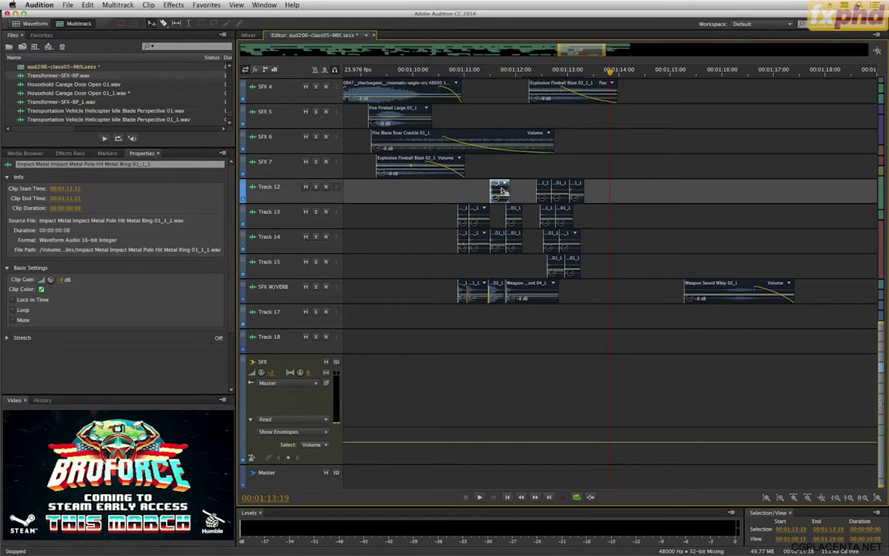
drag(452, 185, 521, 310)
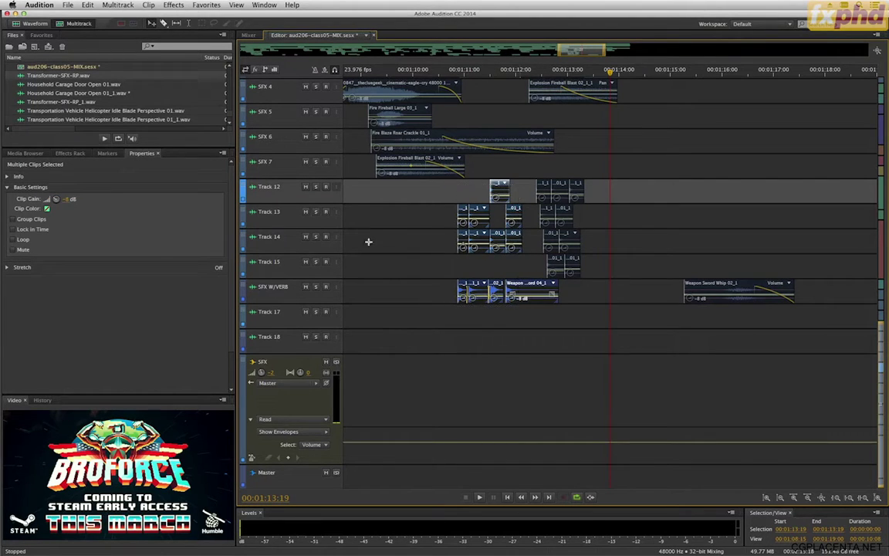
click(68, 199)
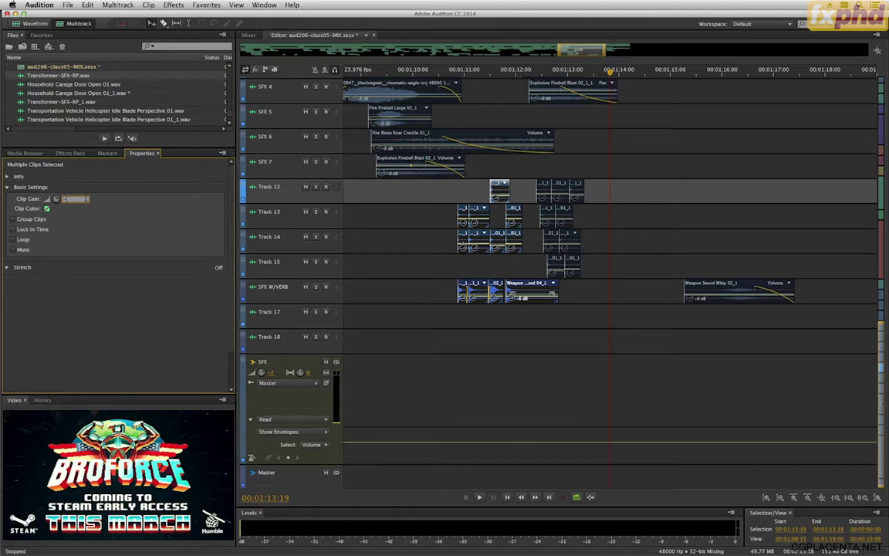
text(-16)
key(Return)
Step: Play the end-title section from 00:01:10:05 to check the quieter impact clips
click(386, 65)
key(space)
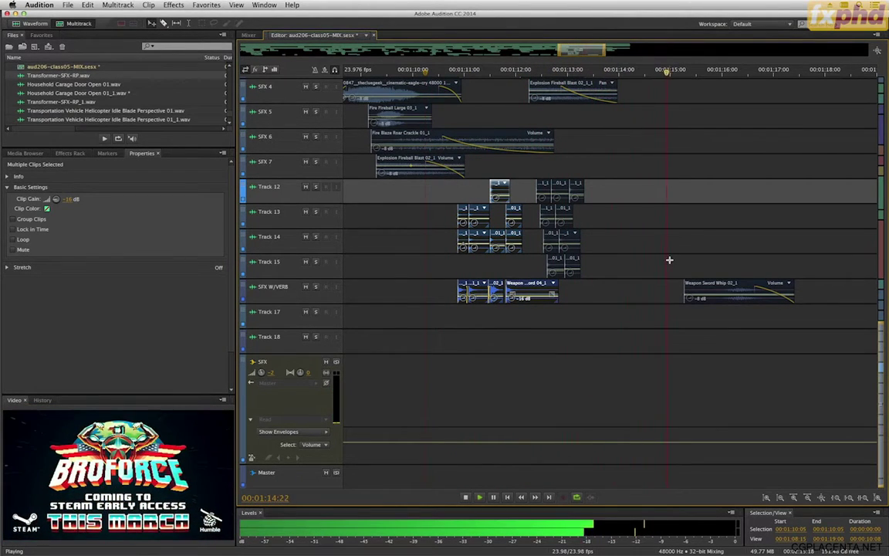
key(space)
Step: Add a stereo audio track directly below the SFX bus
click(302, 362)
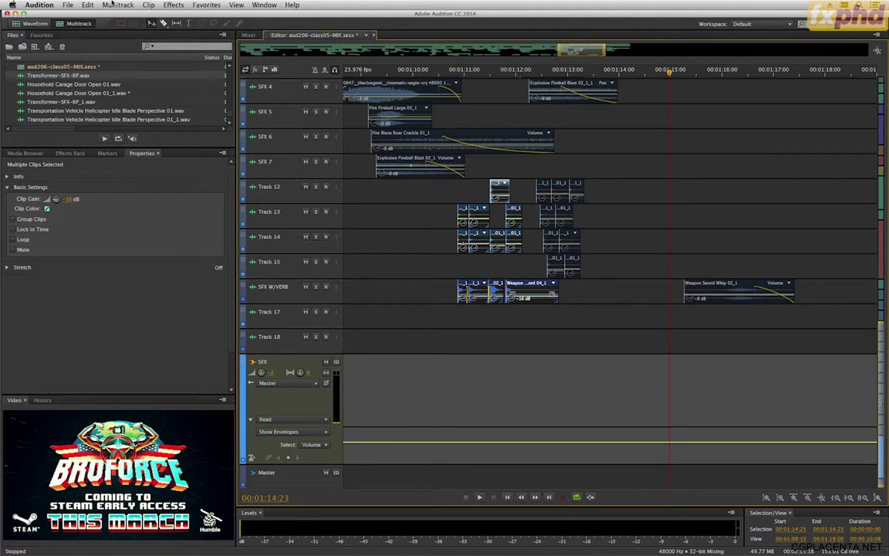
click(112, 4)
click(236, 5)
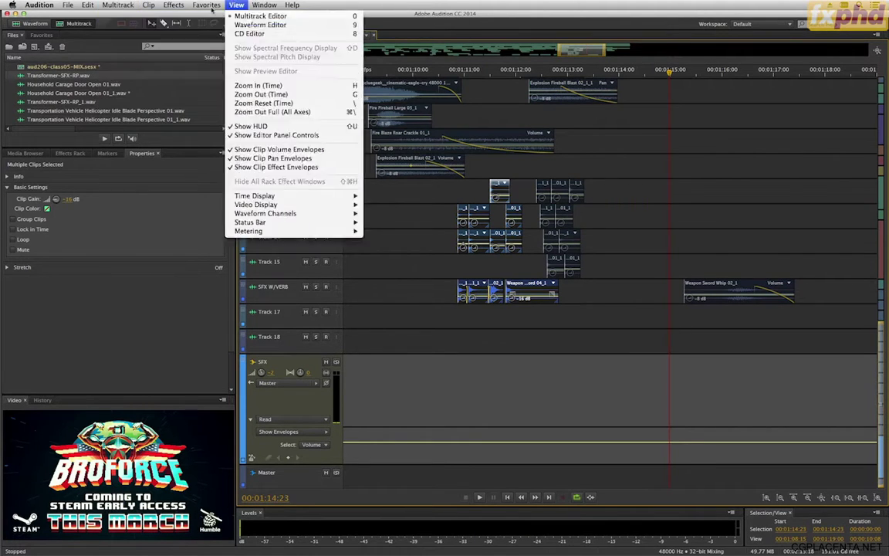
mouse_move(117, 4)
mouse_move(193, 16)
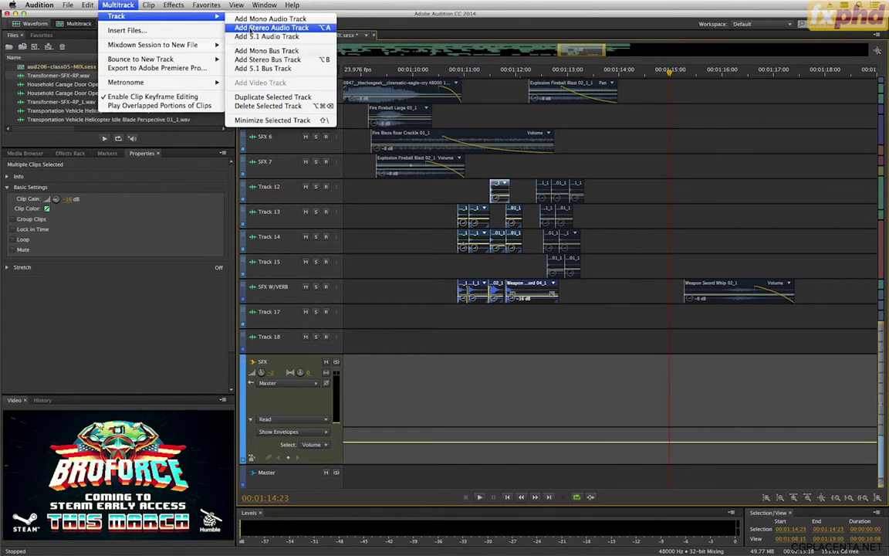
click(251, 28)
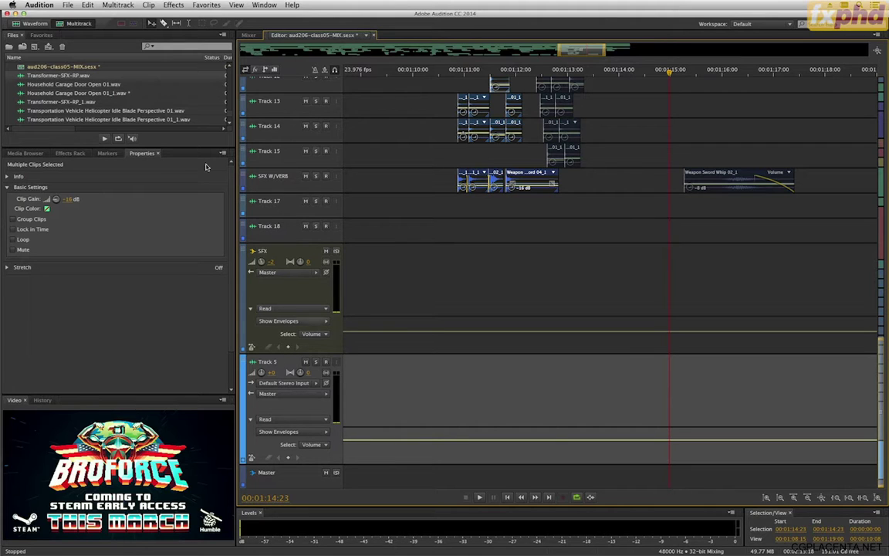
Step: Delete the newly added stereo audio track below the SFX bus
click(127, 5)
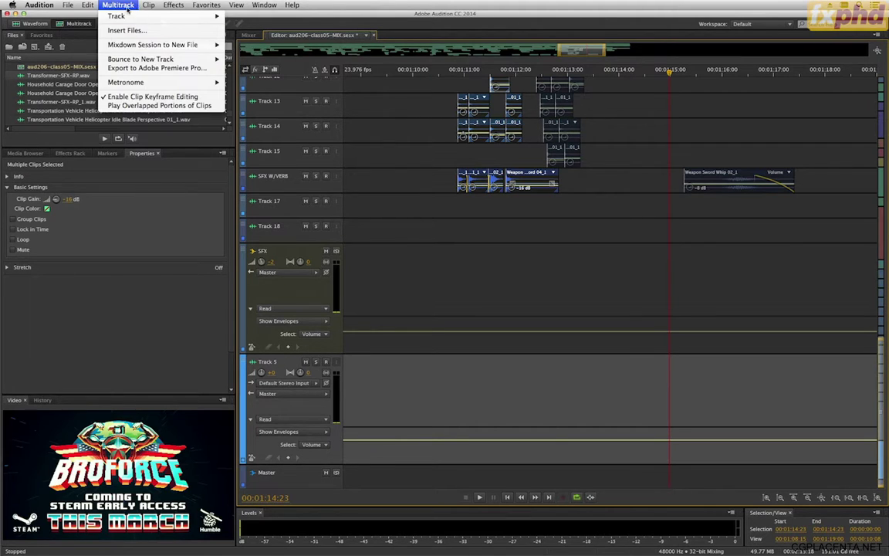
mouse_move(121, 22)
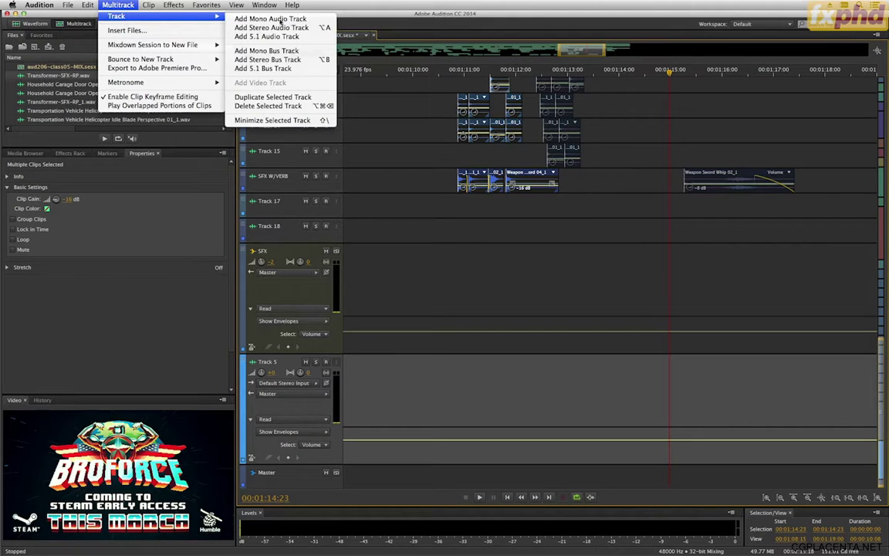
click(268, 106)
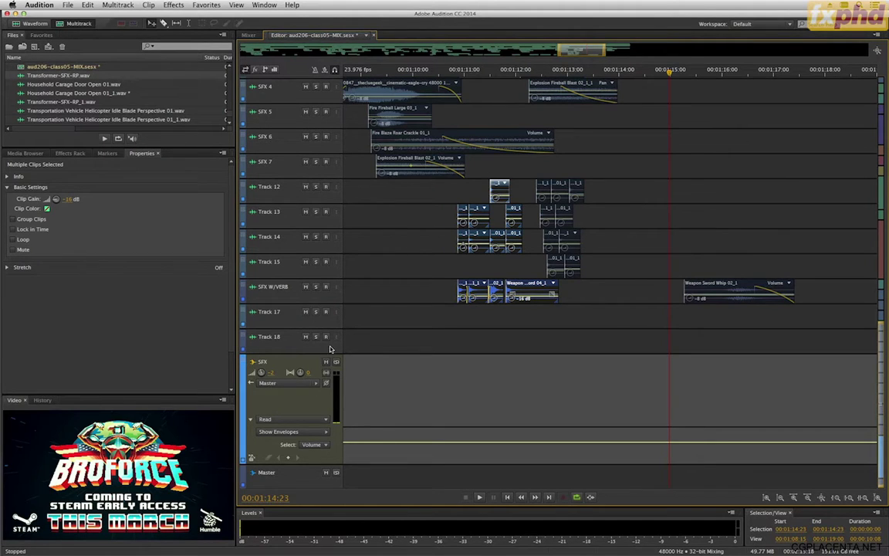
Step: Add a Studio Reverb to slot 3 of the SFX bus's track effects
click(74, 154)
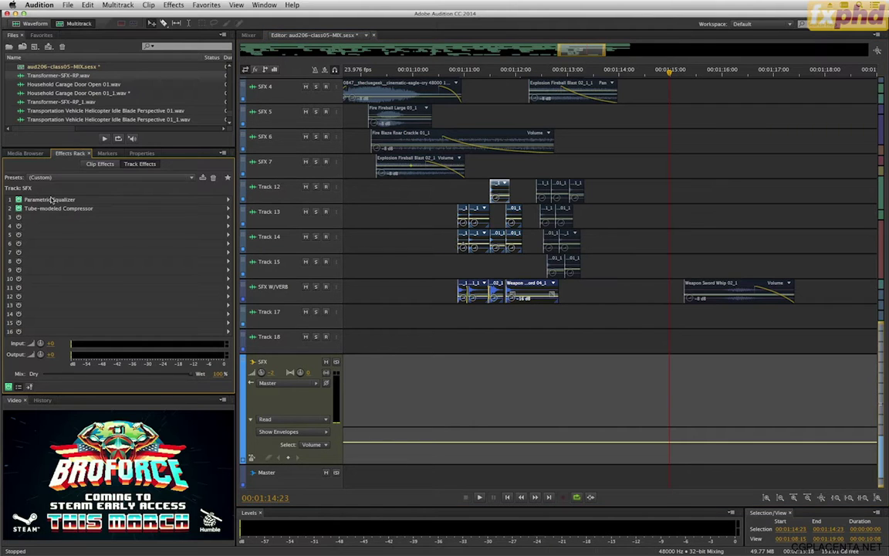
click(228, 219)
mouse_move(266, 292)
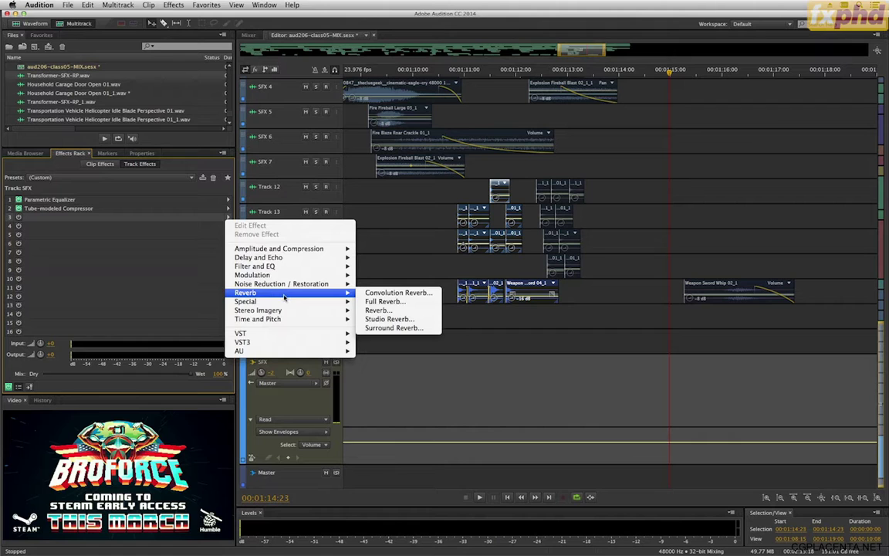
click(388, 319)
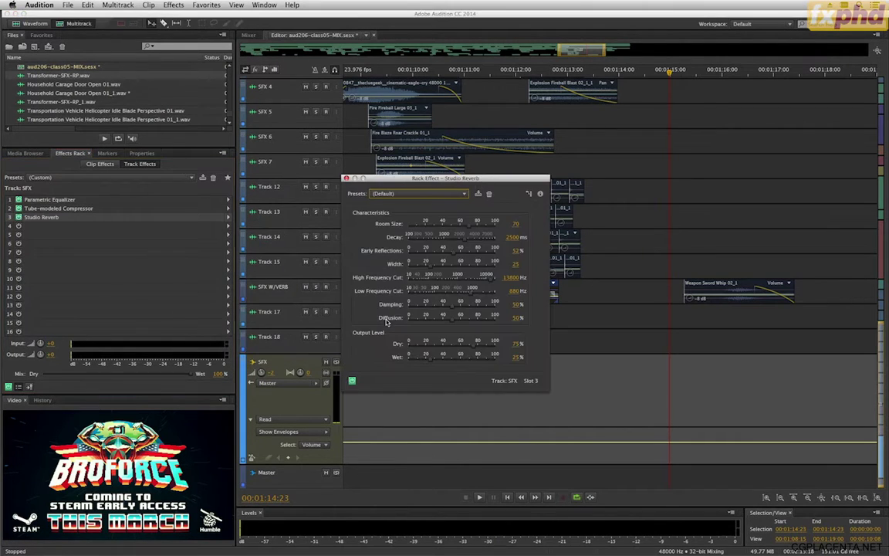
Step: Load the Great Hall preset in the Studio Reverb and reduce the decay to about 2700 ms
click(383, 195)
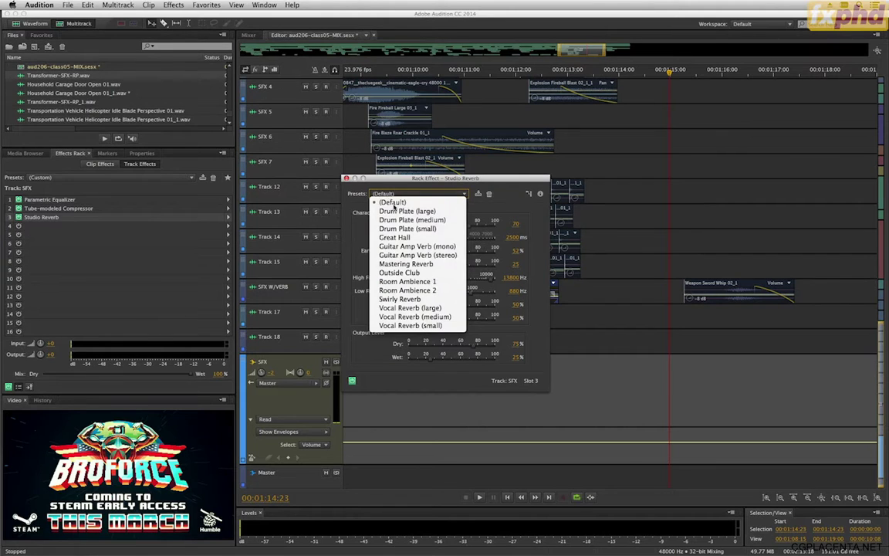
click(408, 238)
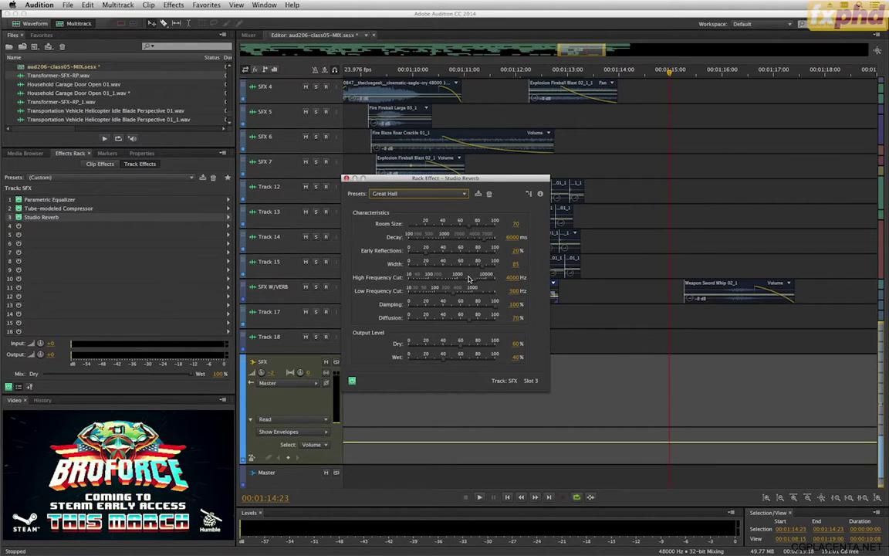
drag(484, 244, 467, 245)
Step: Solo the SFX bus exclusively and play from 00:01:08:23 to hear the reverb on the sound effects
super+click(335, 363)
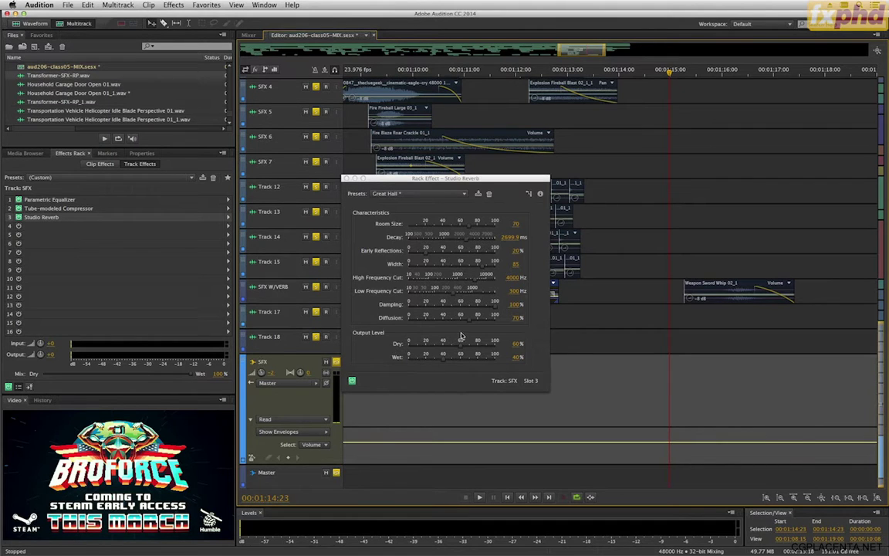
click(357, 71)
key(space)
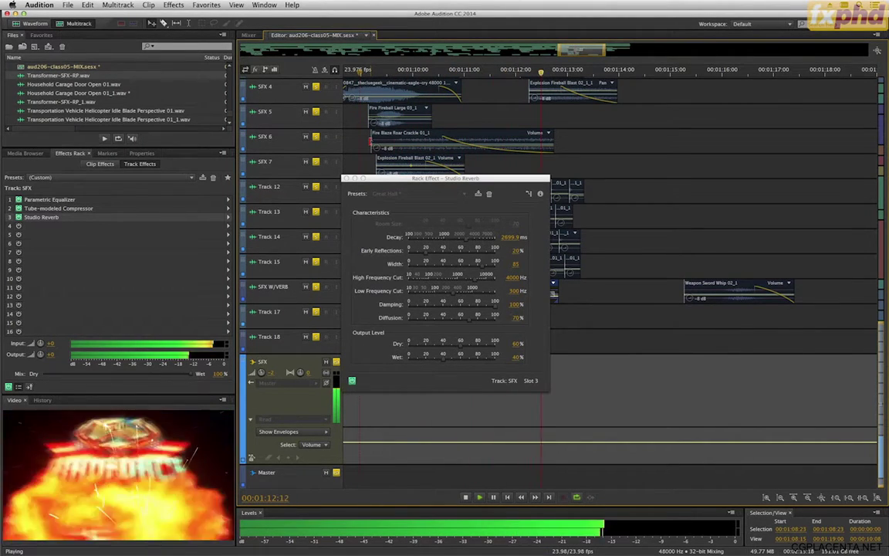
key(space)
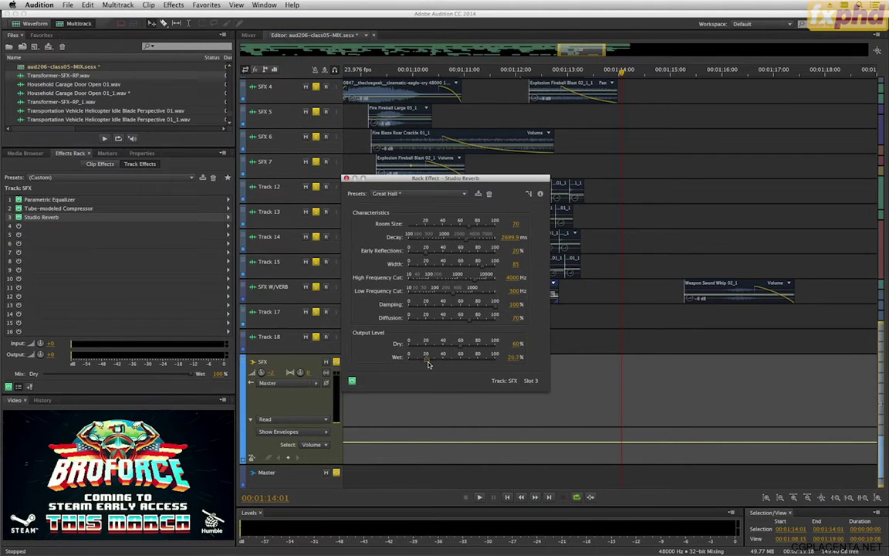
Step: Set the Studio Reverb's wet level to 20% and dry level to 80%, and play the section from 00:01:05:19
click(516, 358)
text(20)
key(Return)
click(514, 343)
text(40)
key(Return)
key(space)
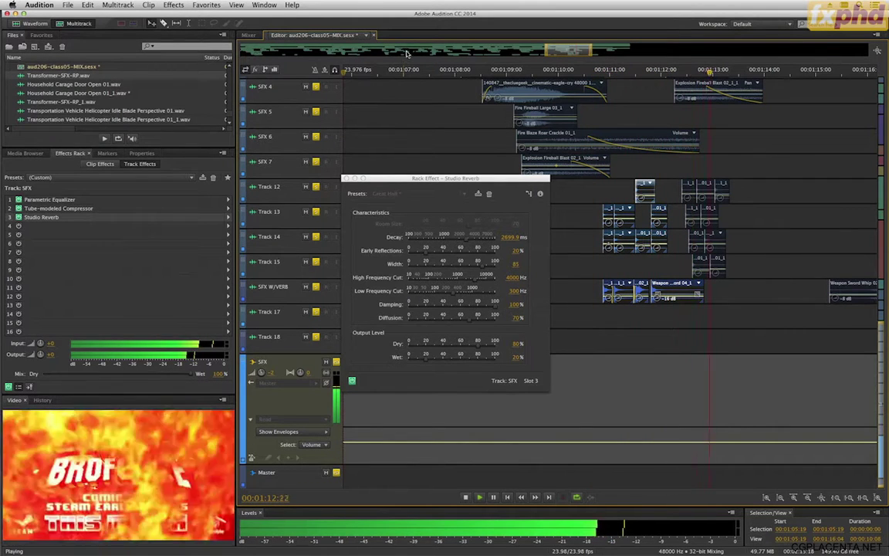
key(space)
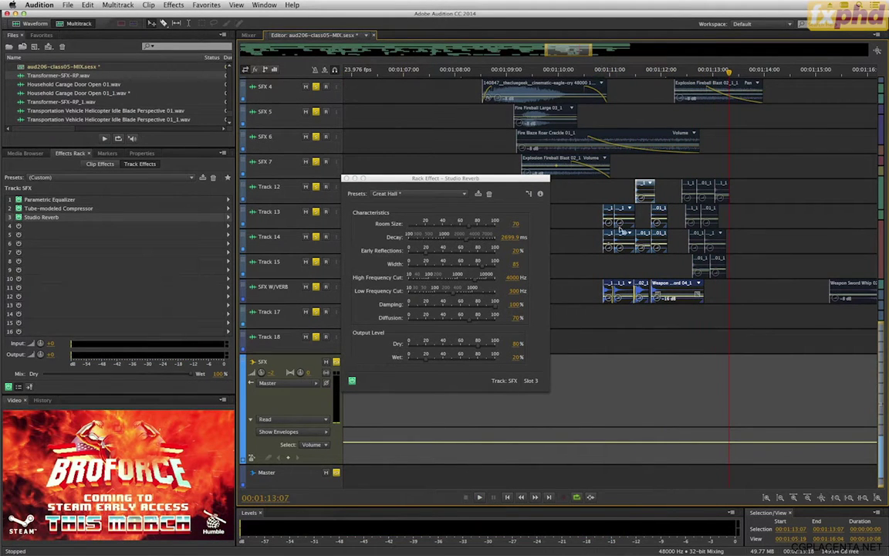
Step: Compare the section from 00:01:10:17 with the Studio Reverb bypassed and enabled
click(596, 74)
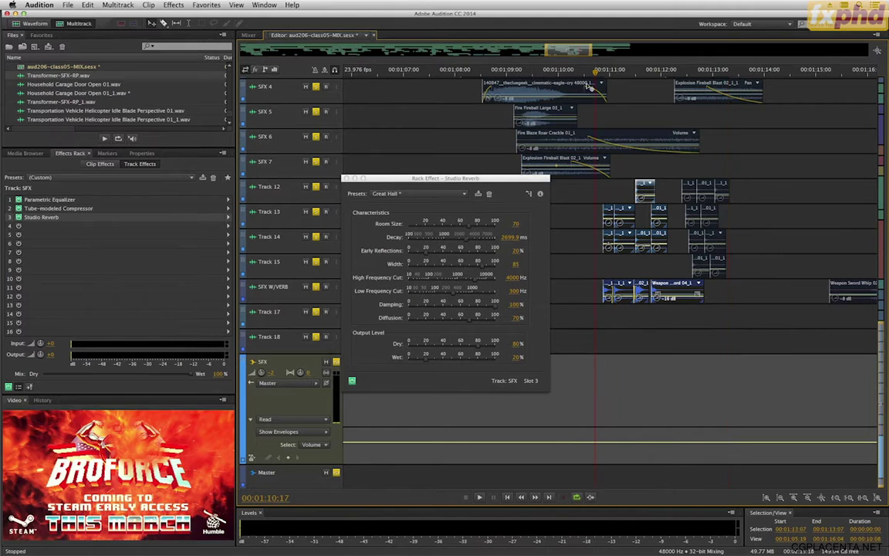
click(351, 382)
key(space)
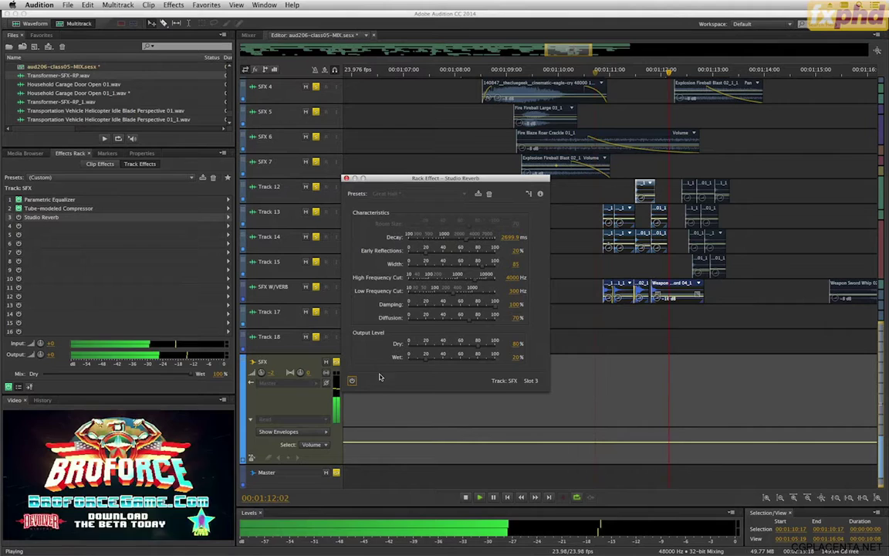
key(space)
click(352, 381)
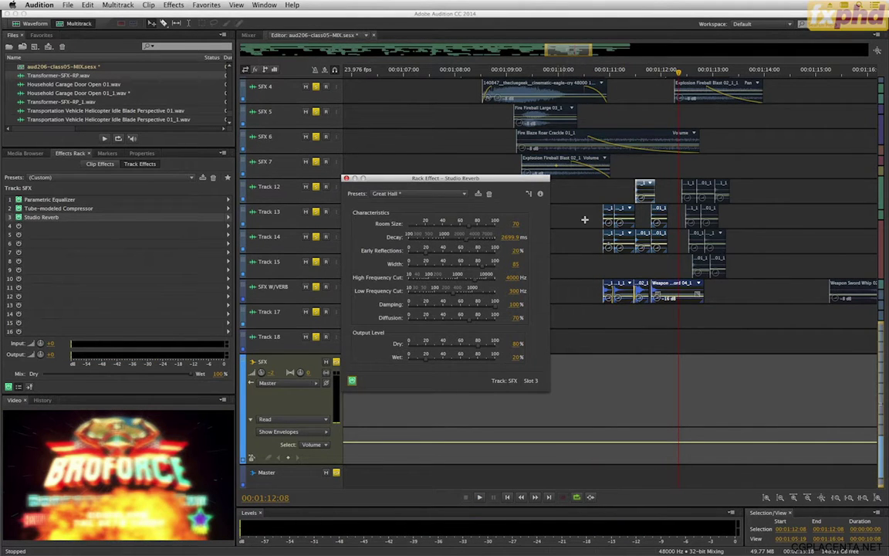
click(593, 70)
key(space)
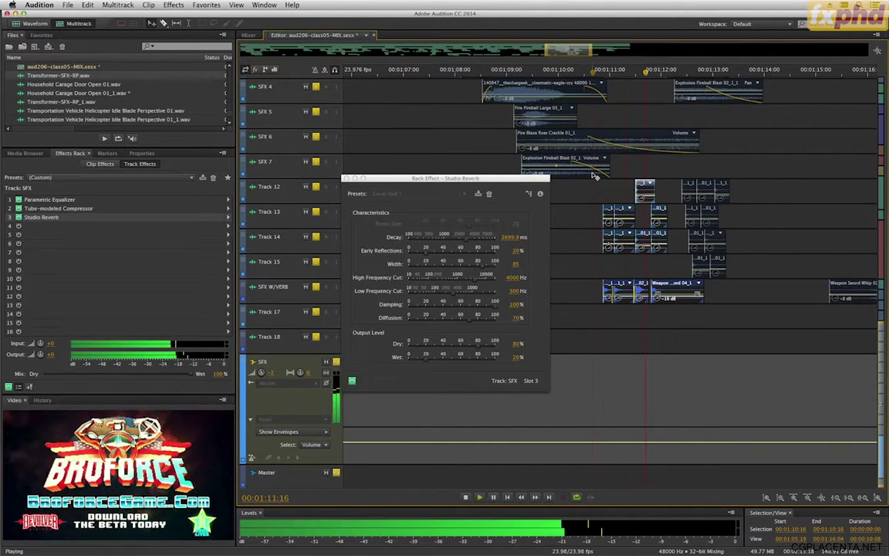
key(space)
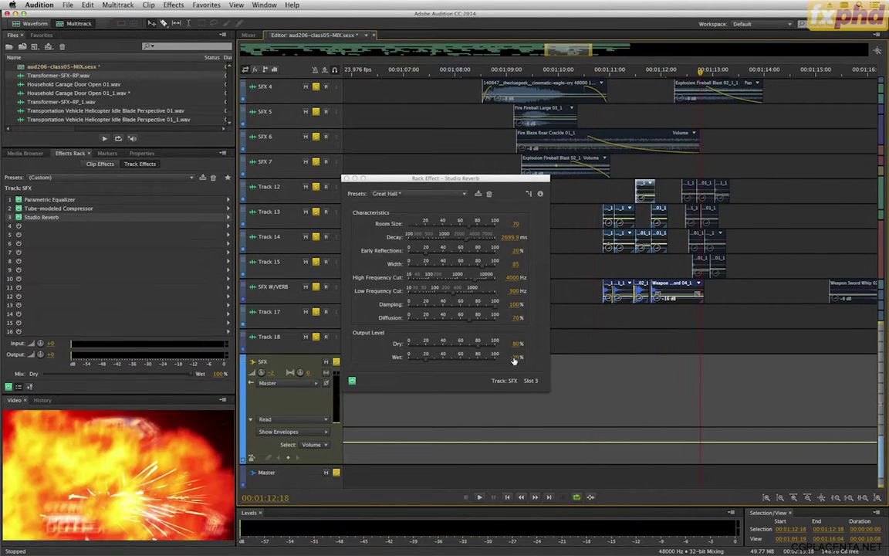
Step: Try the Studio Reverb with wet and dry levels at about 50% each, playing from 00:01:10:10
click(451, 358)
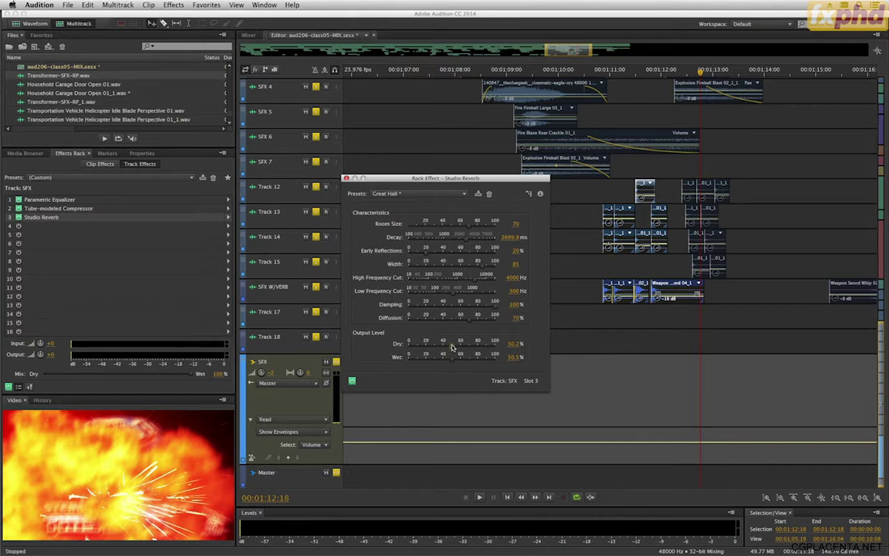
click(580, 79)
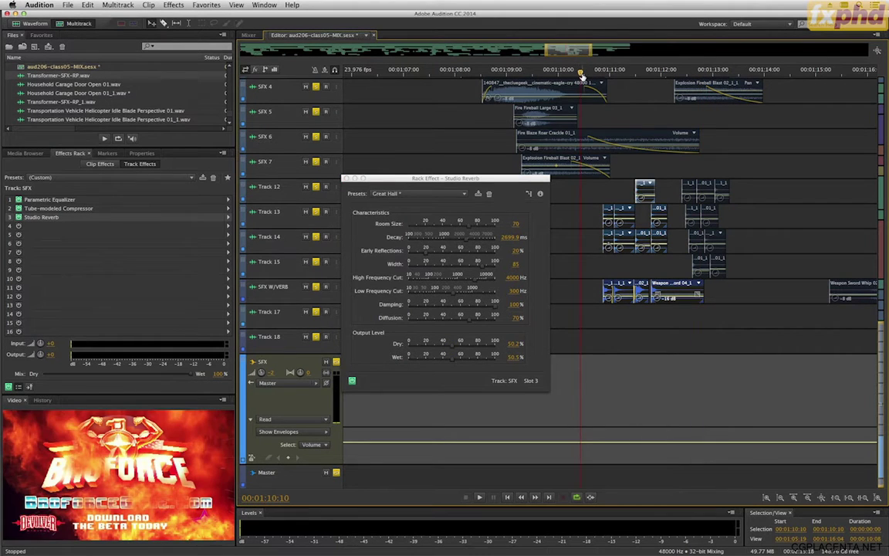
key(space)
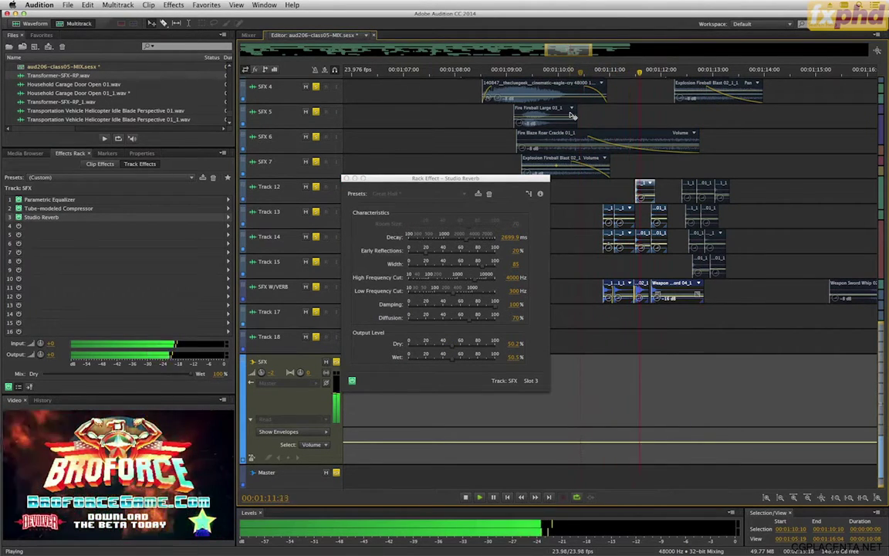
key(space)
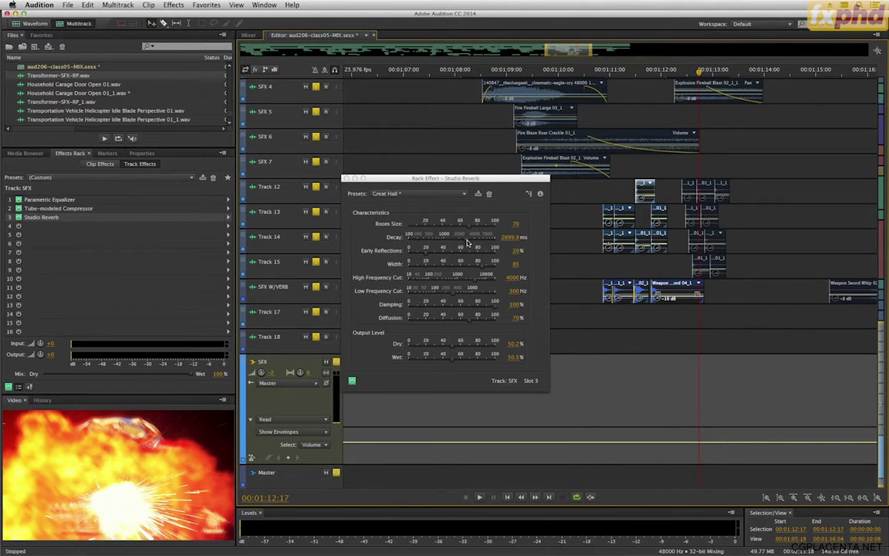
Step: Set the reverb's decay to about 4365 ms, high frequency cut to 11271 Hz and low cut to 327 Hz, and play from 00:01:10:17
drag(466, 243, 469, 244)
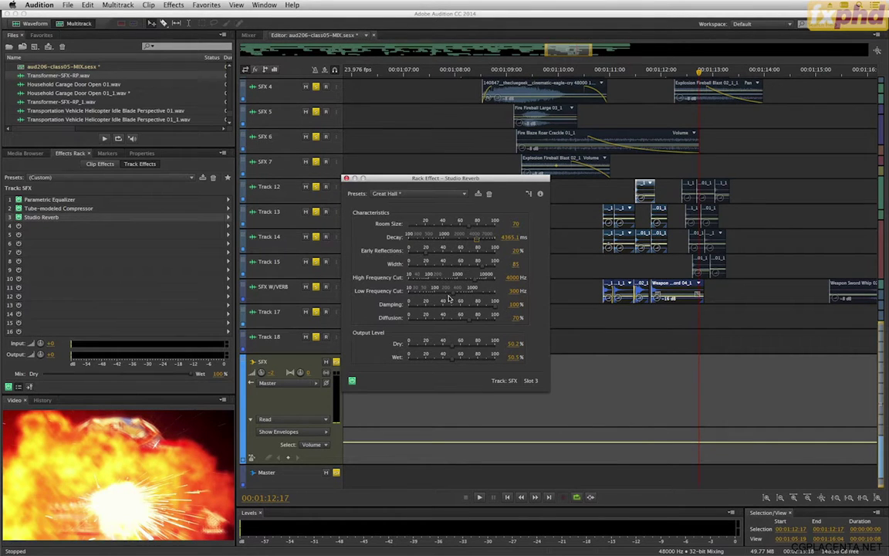
drag(482, 282, 491, 284)
click(597, 70)
key(space)
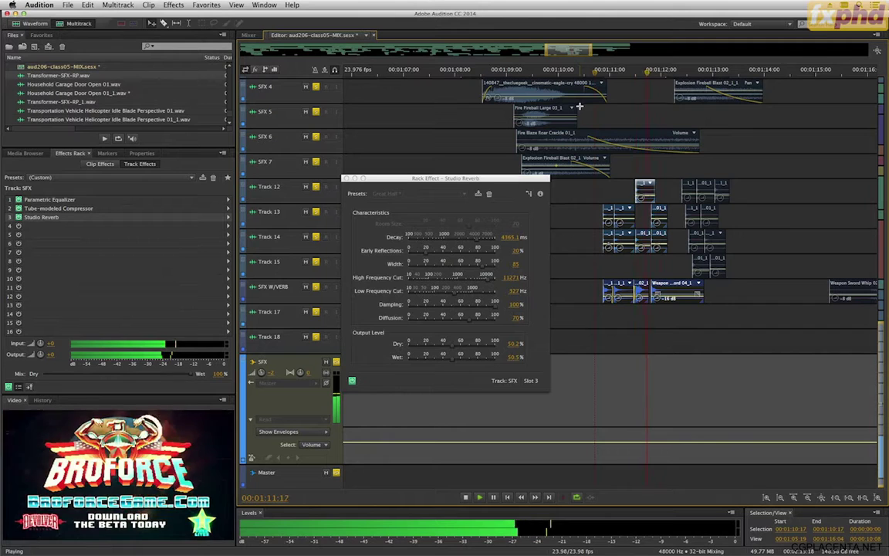
key(space)
Step: Set the reverb's dry level to about 70% and wet level to about 32%, play from 00:01:10:19, and close its settings
mouse_move(451, 362)
mouse_down()
mouse_move(439, 363)
mouse_move(463, 348)
mouse_up()
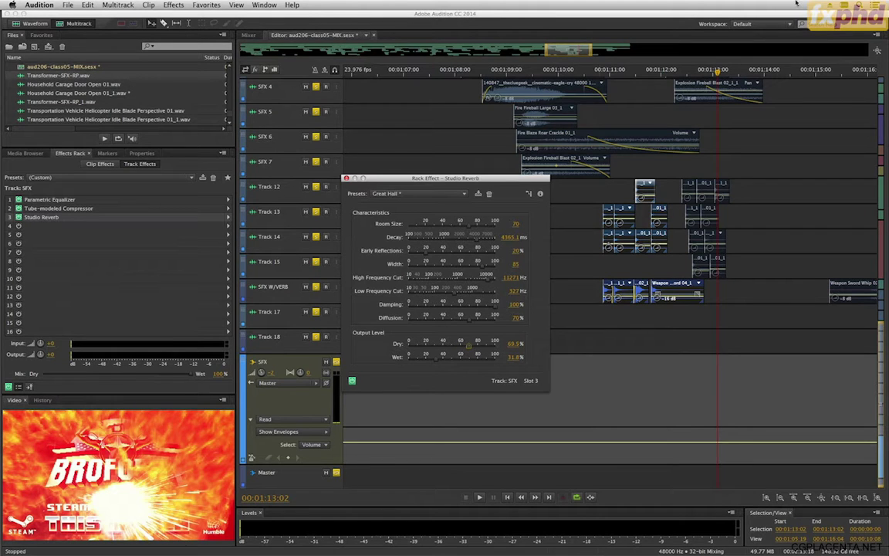
click(601, 74)
key(space)
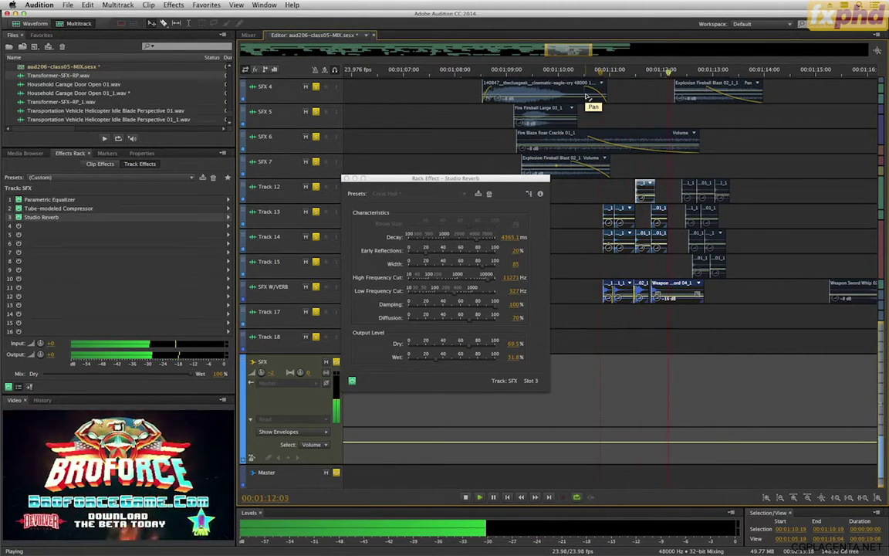
key(space)
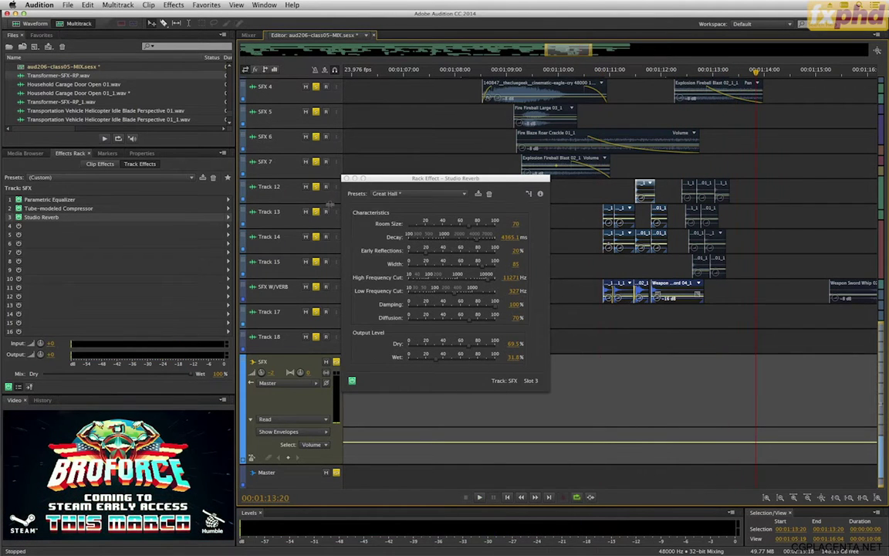
click(346, 178)
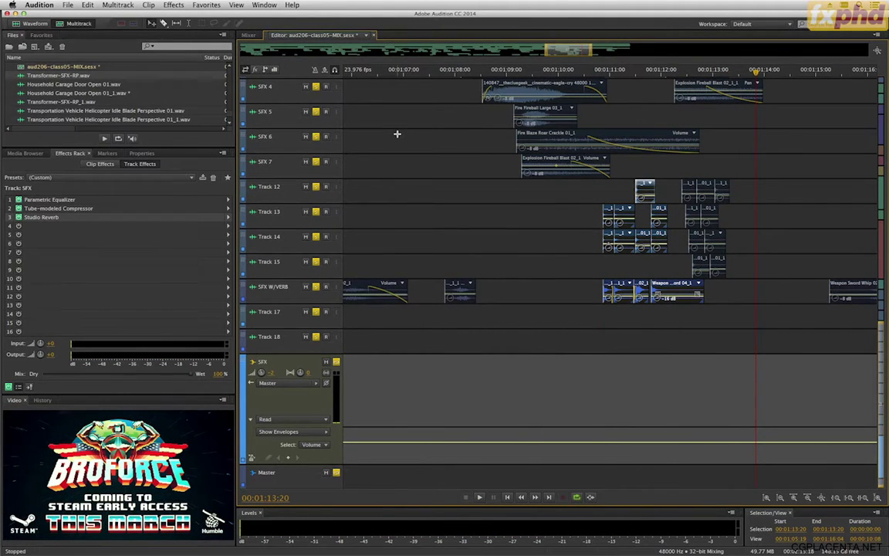
Step: Unsolo the SFX bus and play the whole trailer mix from the beginning
scroll(397, 134, down, 6)
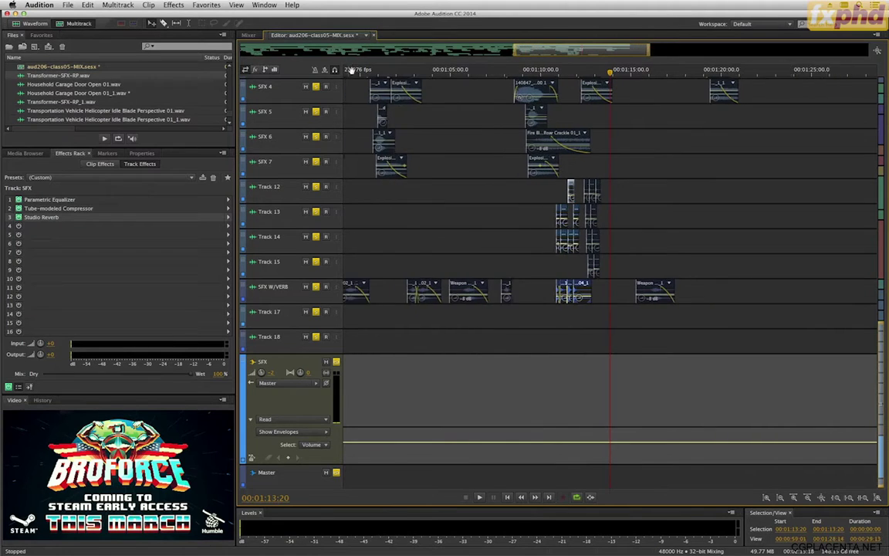
scroll(352, 70, down, 8)
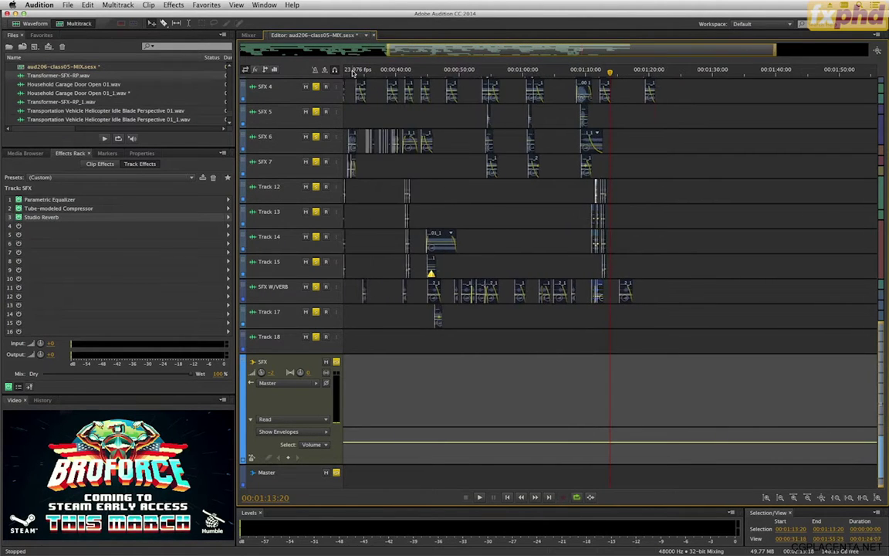
scroll(352, 70, down, 6)
key(Home)
key(space)
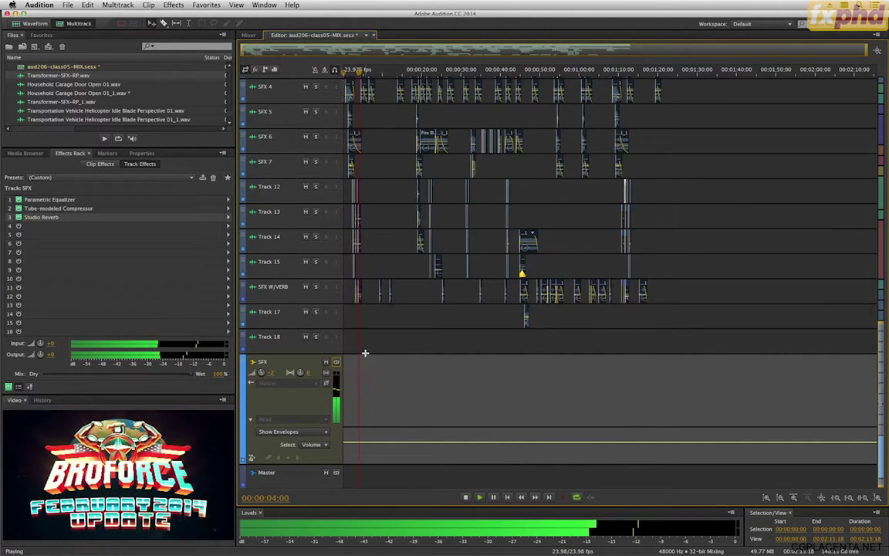
scroll(365, 352, up, 2)
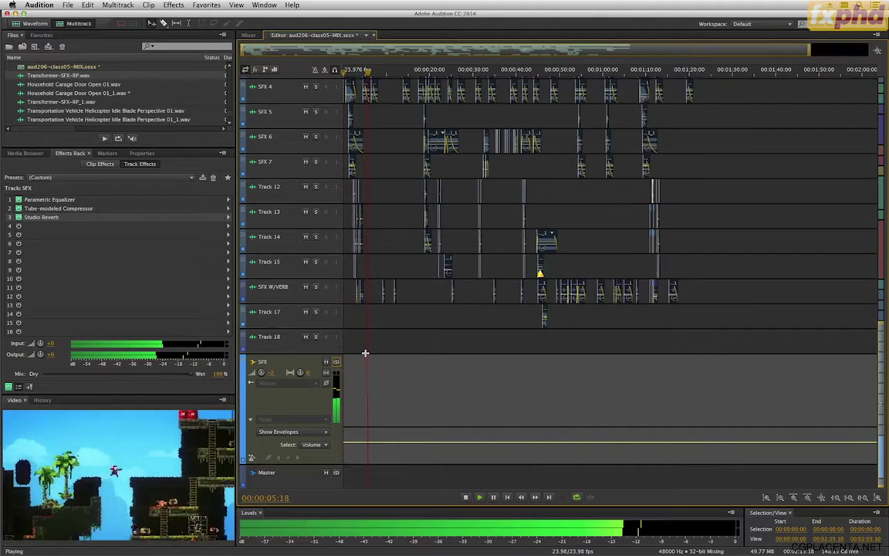
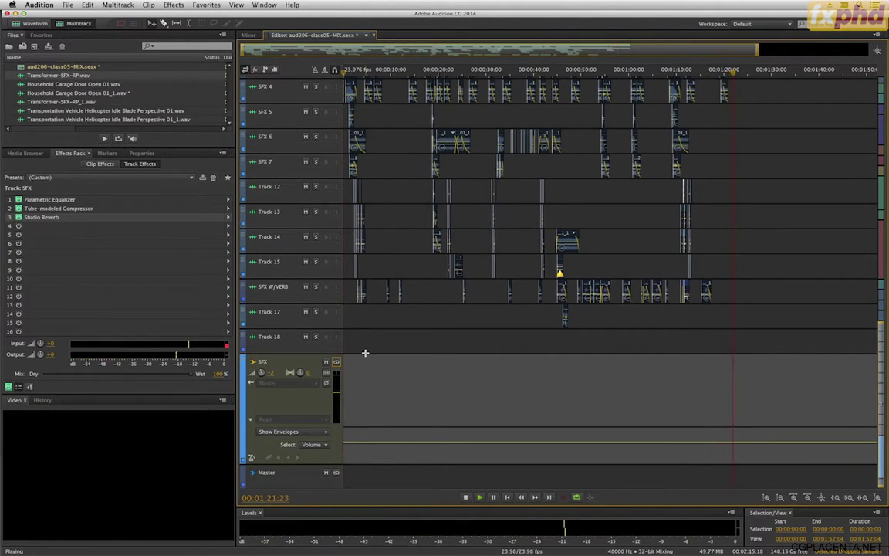
key(space)
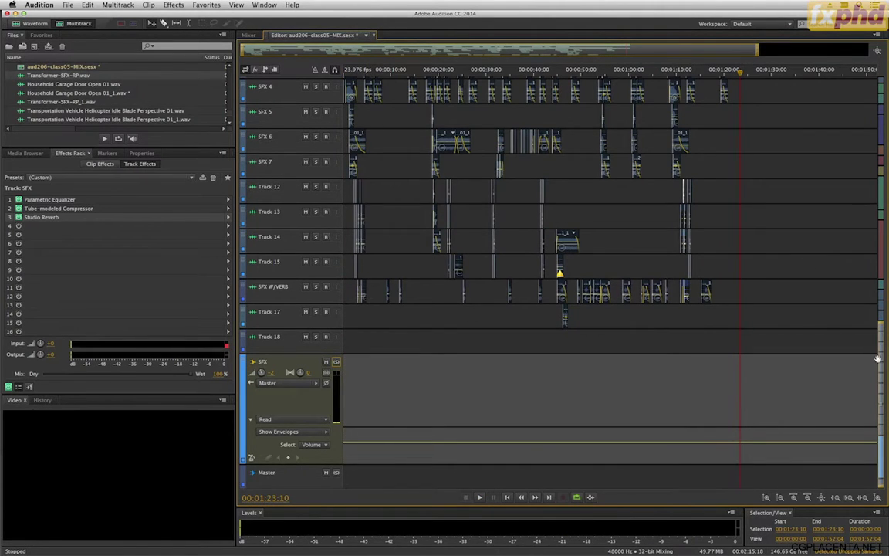
Step: Bring the music, voice and game sound tracks into view and check the mix around 00:00:37
scroll(872, 309, up, 5)
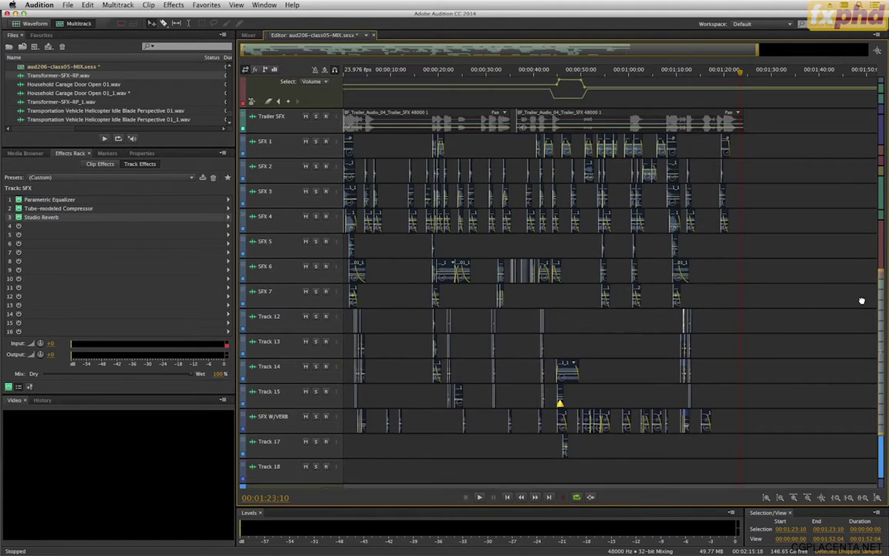
scroll(859, 298, up, 2)
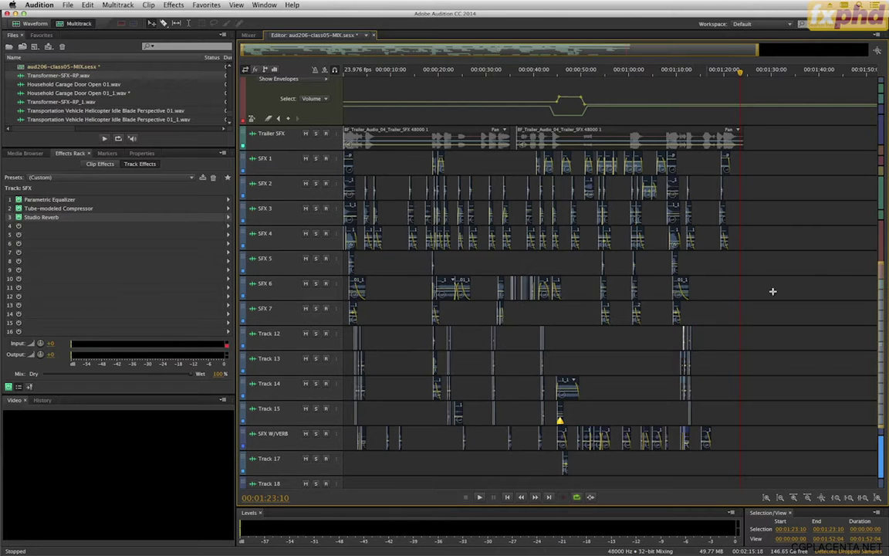
drag(884, 264, 864, 126)
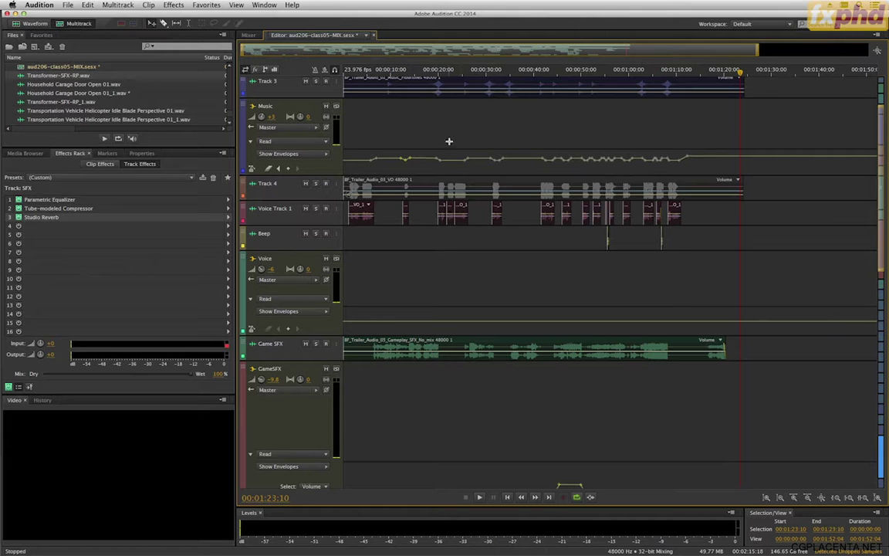
click(466, 72)
key(space)
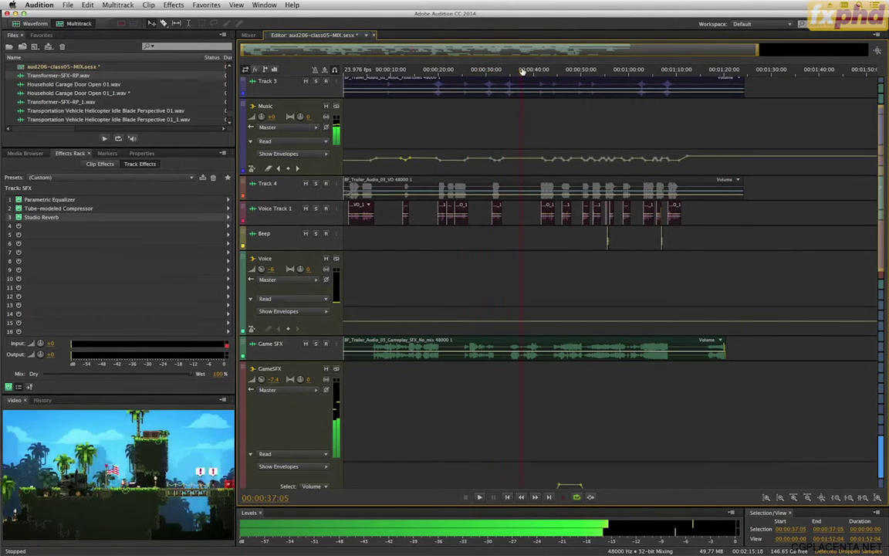
Step: Raise the GameSFX bus's volume envelope to about -4.6 dB between roughly 00:00:35 and 00:00:42, and play from 00:00:32:21
scroll(518, 260, up, 5)
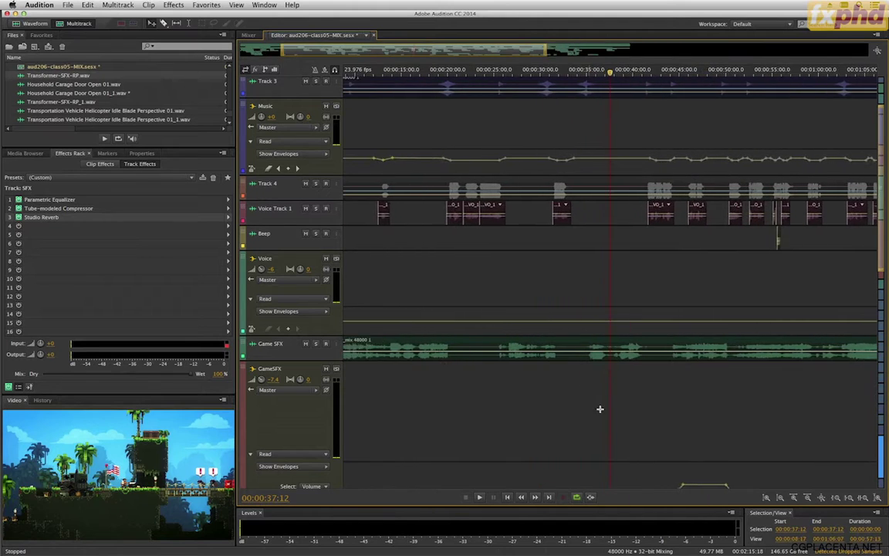
scroll(609, 403, up, 2)
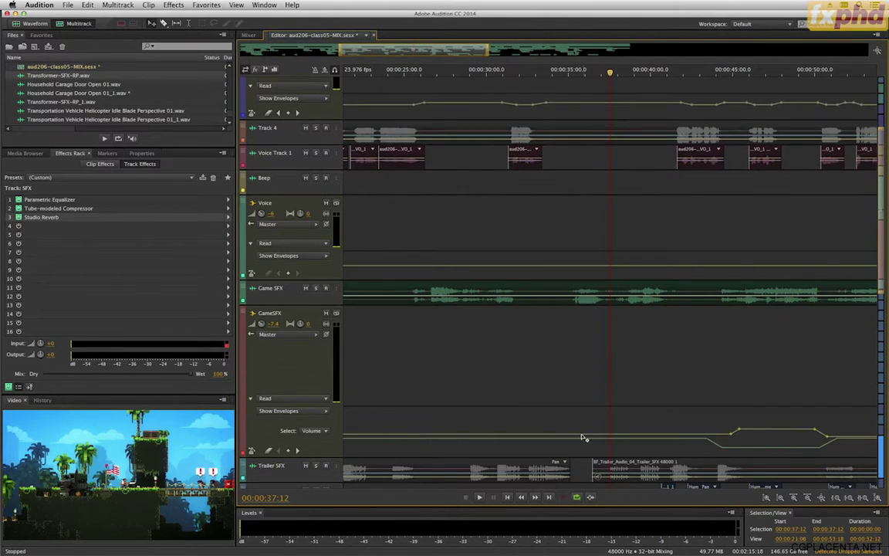
click(566, 436)
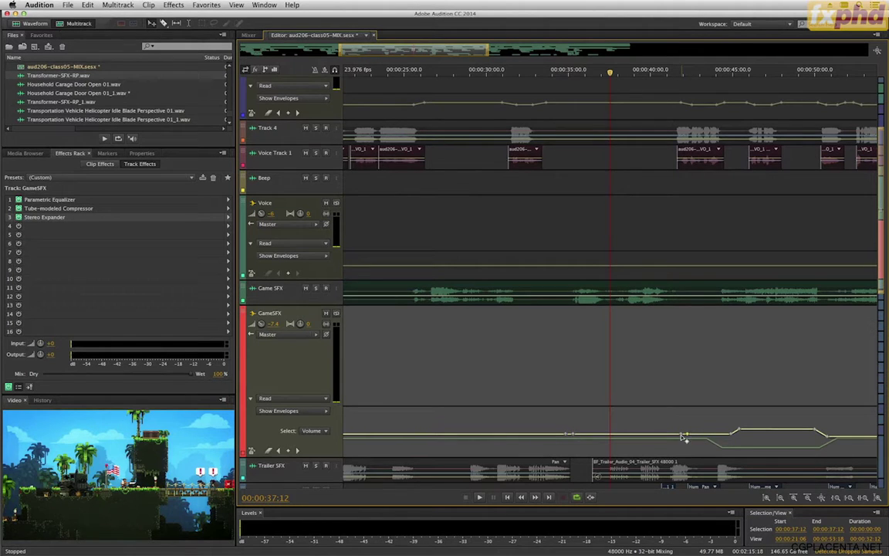
drag(575, 437, 574, 435)
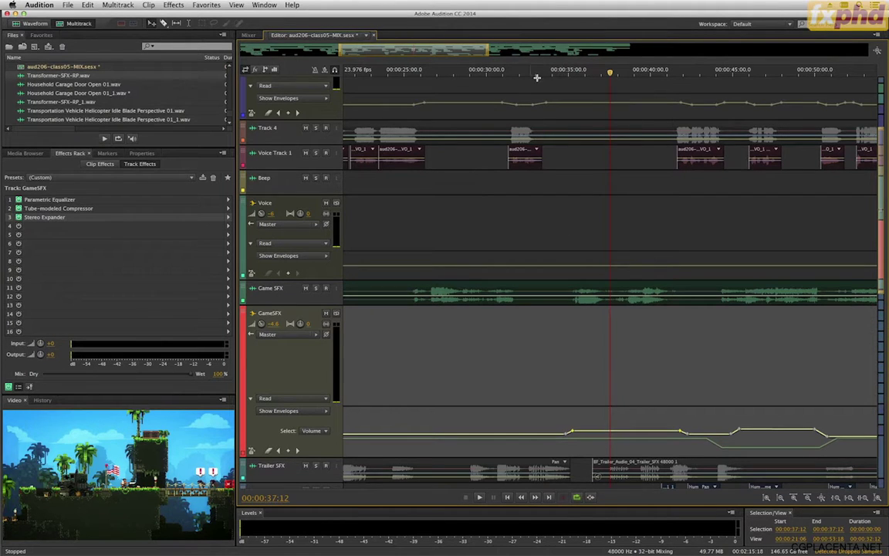
click(534, 76)
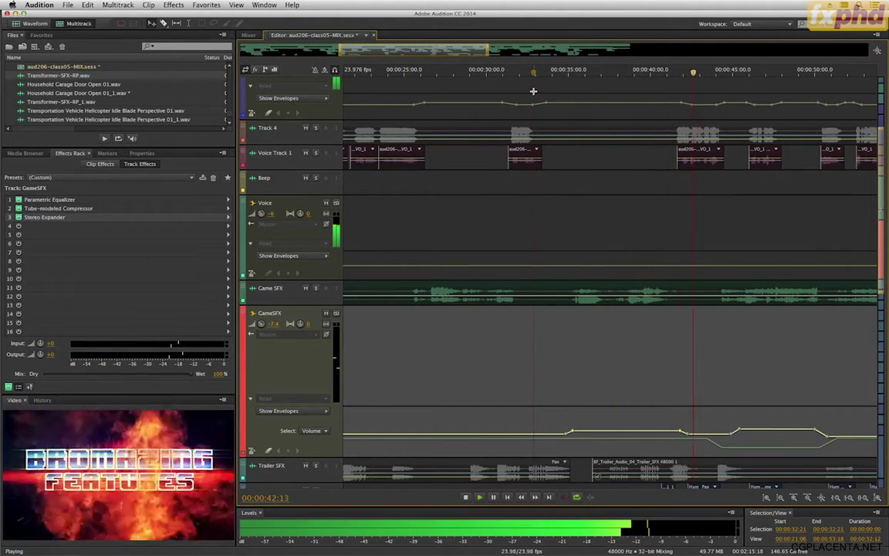
key(space)
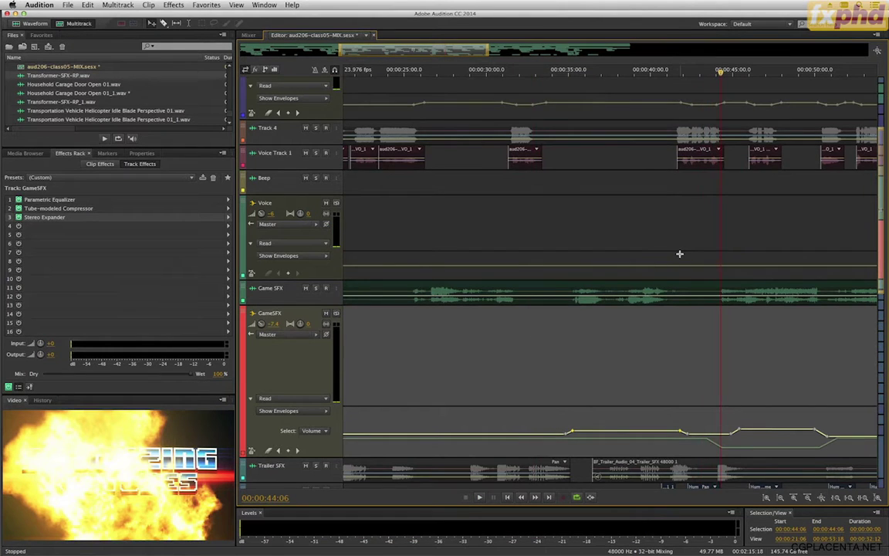
Step: Set the SFX bus volume to -1 dB
scroll(680, 253, down, 10)
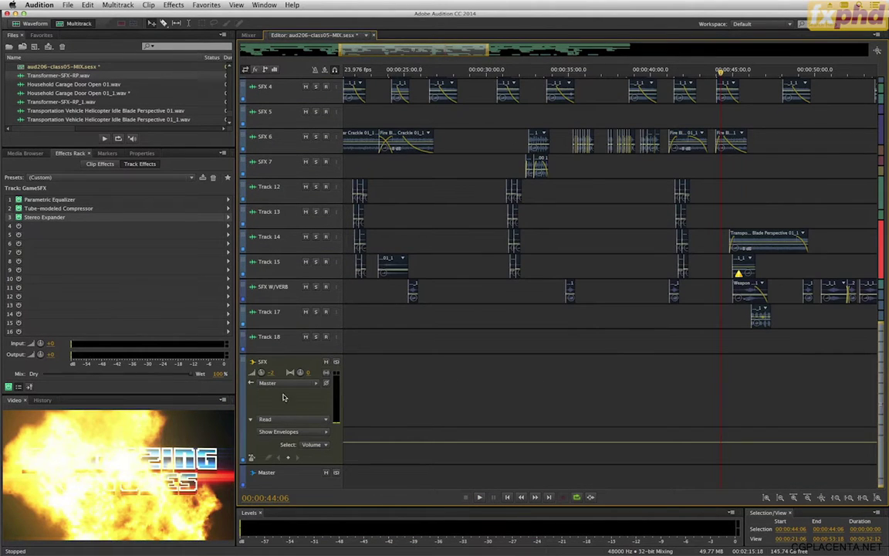
click(266, 377)
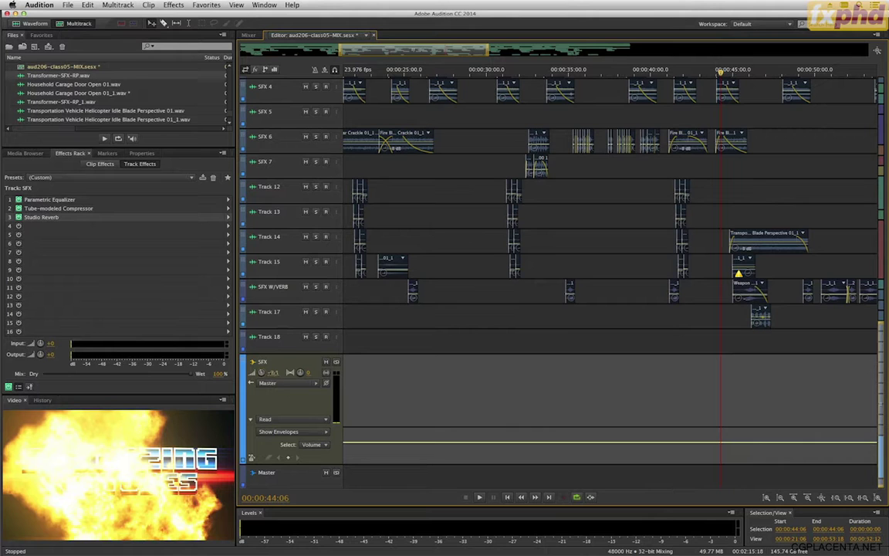
key(Return)
key(minus)
key(minus)
key(minus)
key(minus)
key(minus)
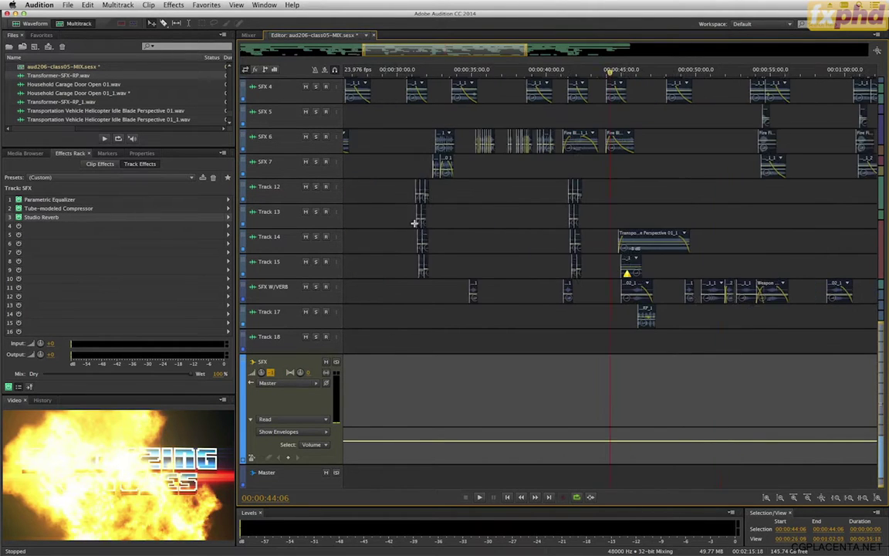
key(minus)
key(minus)
key(minus)
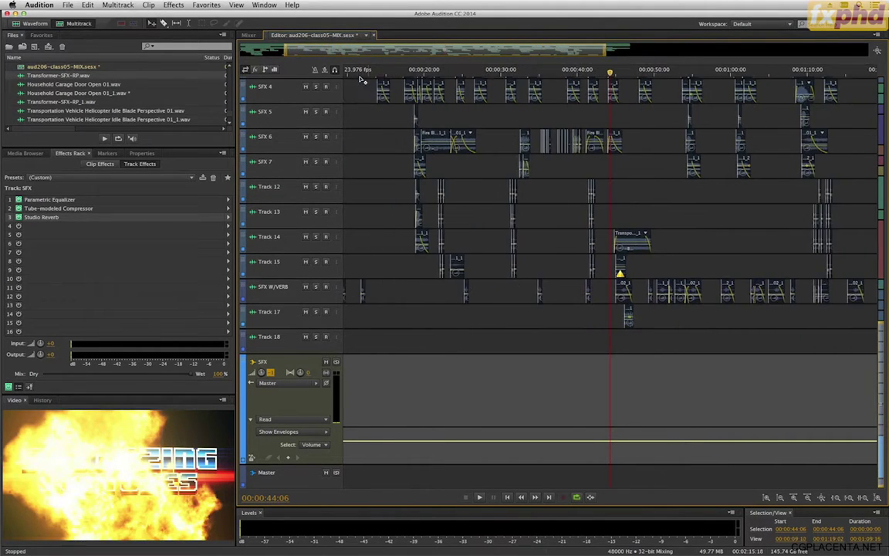
Step: Play the whole trailer mix from the beginning and stop around 00:00:20:17
key(minus)
key(minus)
click(340, 74)
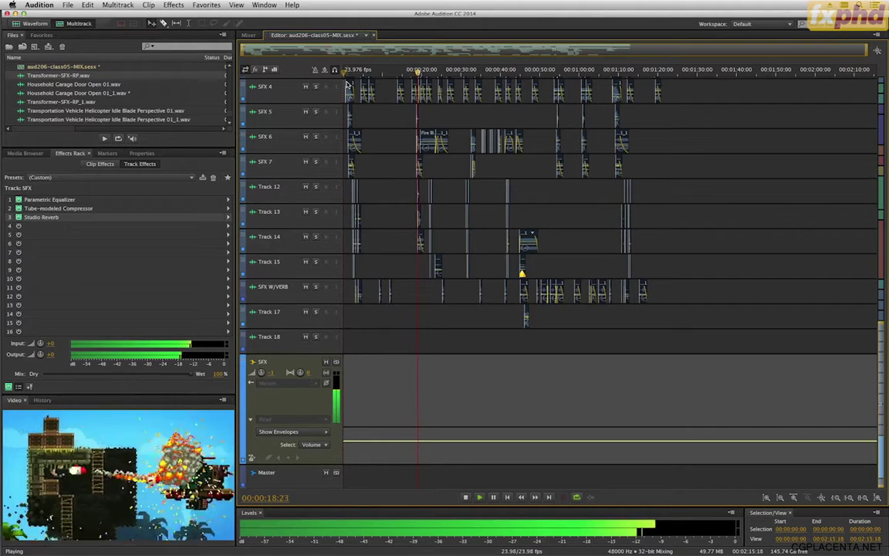
key(space)
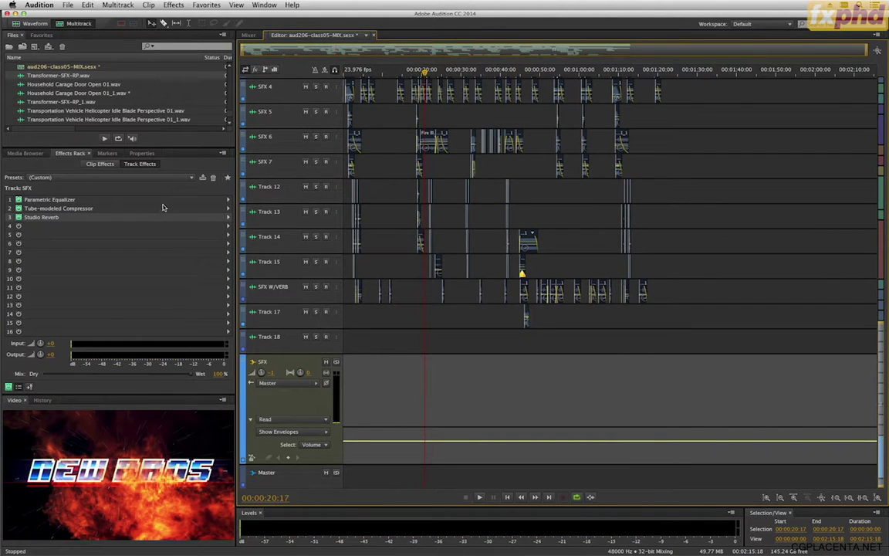
Step: Review the SFX bus's Tube-modeled Compressor settings and replay the mix from the beginning
double_click(147, 209)
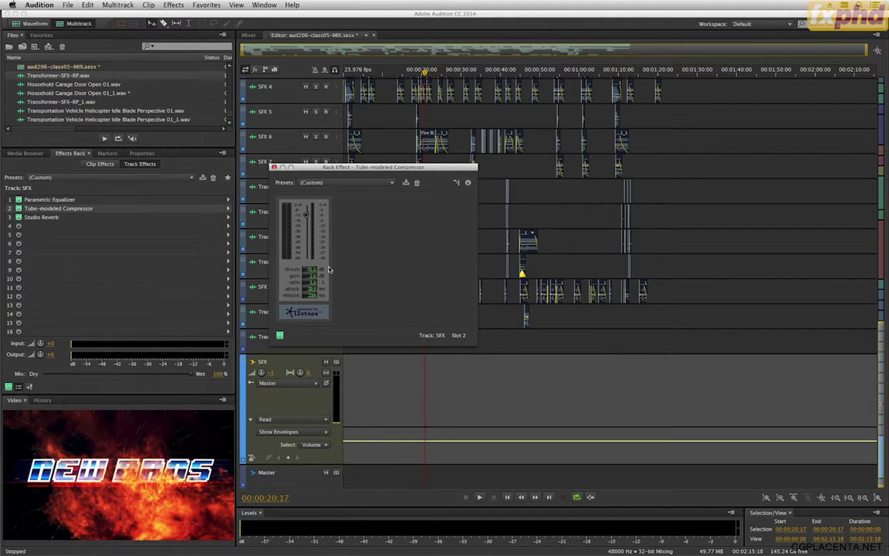
click(274, 168)
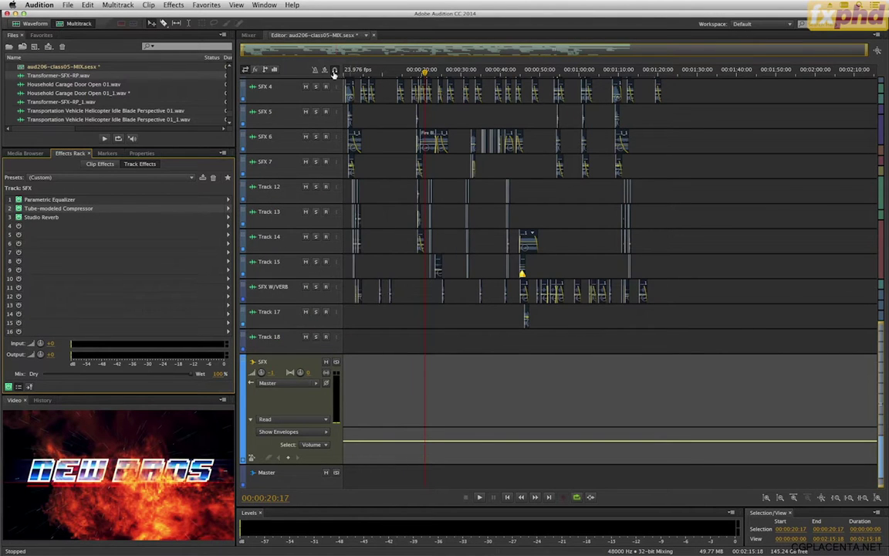
key(Home)
key(space)
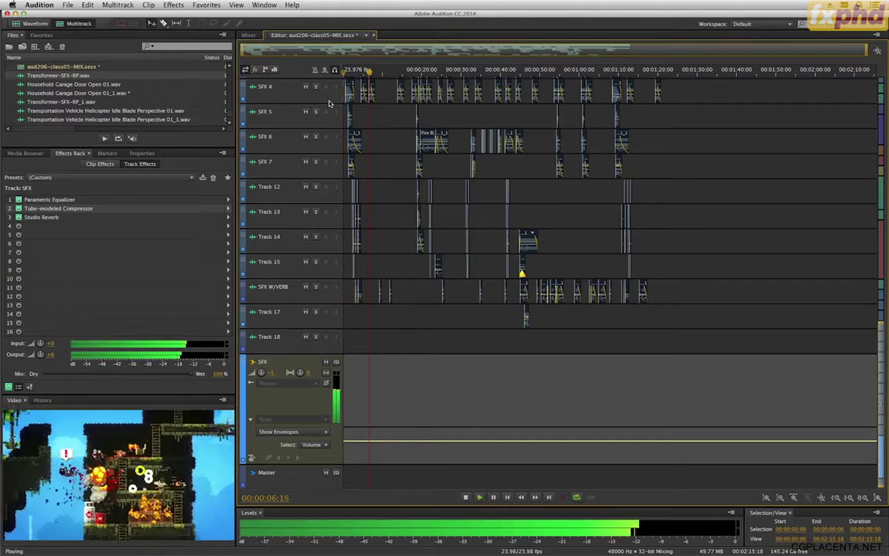
Step: Compare the mix with the SFX bus's Studio Reverb bypassed and active, leaving the reverb on
click(19, 219)
click(19, 218)
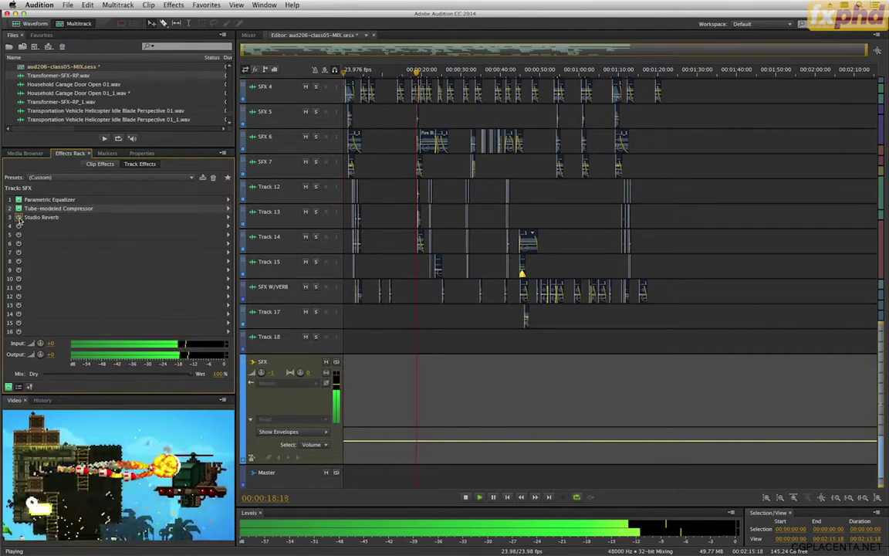
click(19, 218)
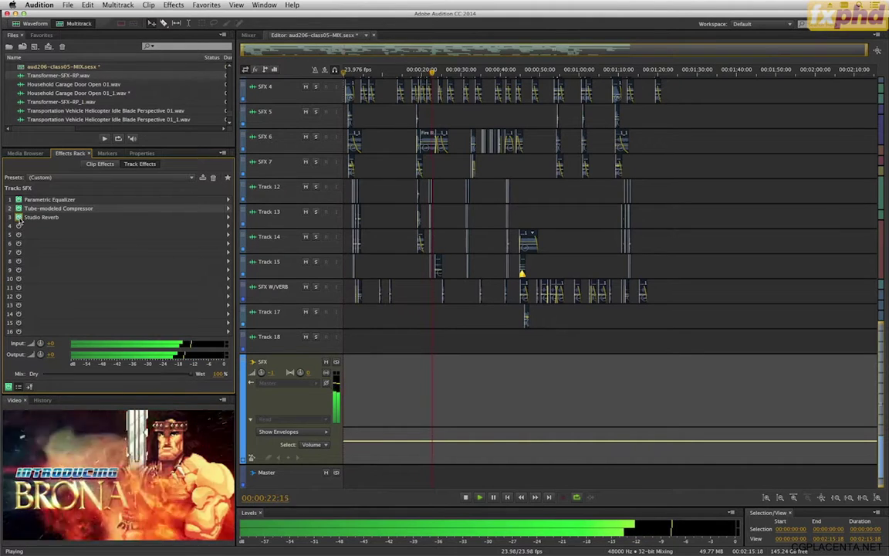
Step: Set the SFX bus's Studio Reverb to 84.4% dry and 16.3% wet, and check its Tube-modeled Compressor during playback
double_click(28, 219)
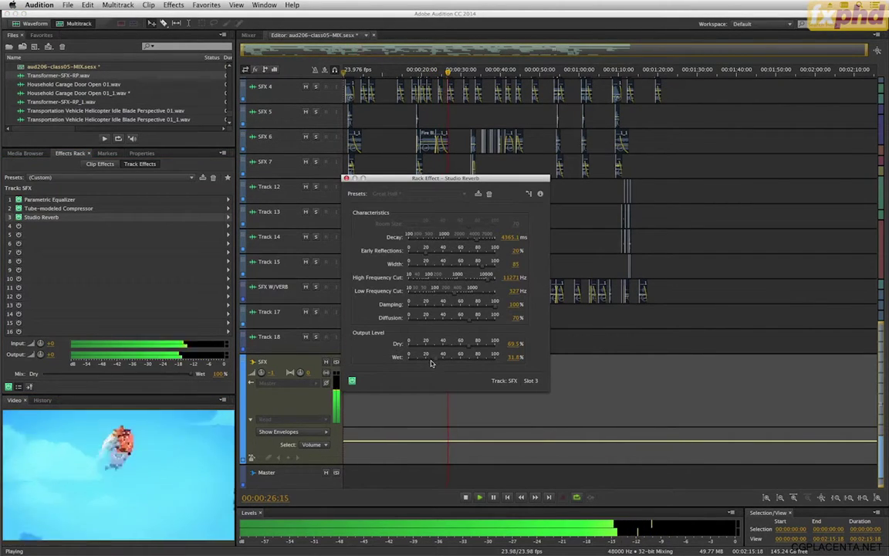
drag(424, 363, 421, 363)
drag(469, 344, 481, 349)
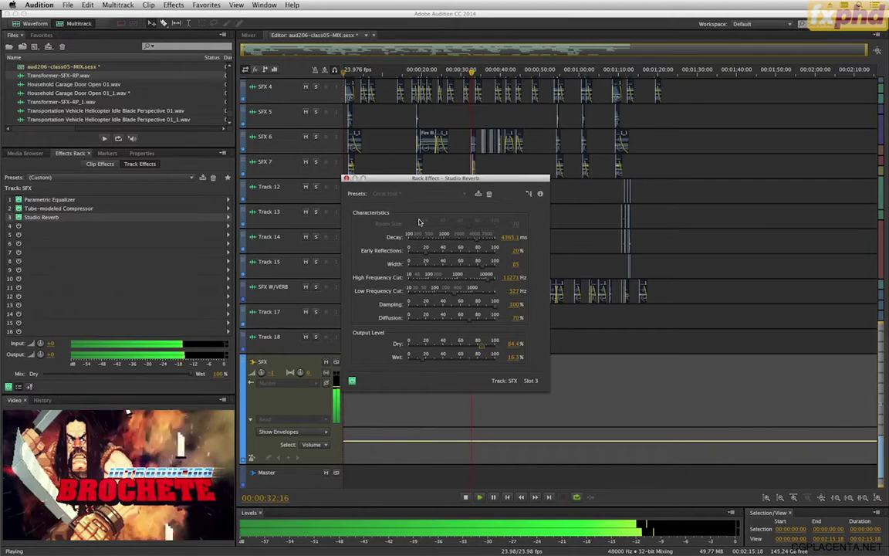
click(345, 179)
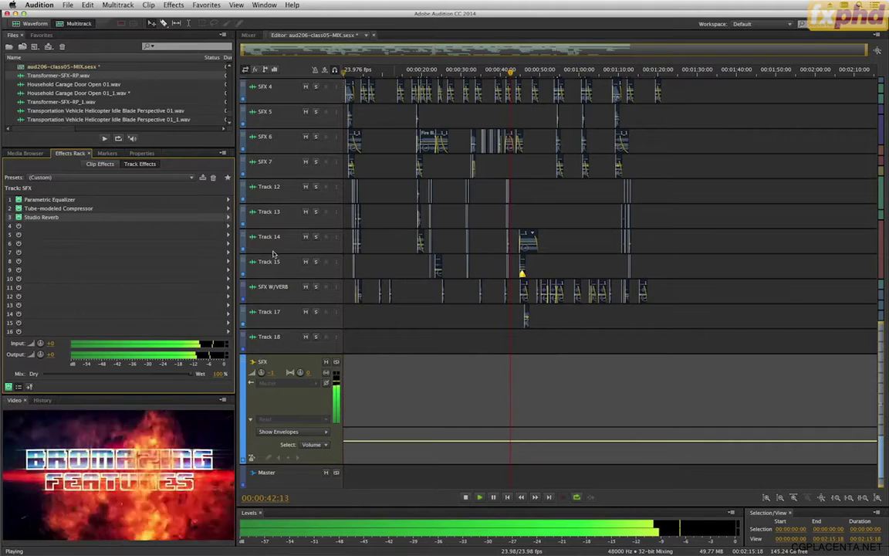
double_click(95, 208)
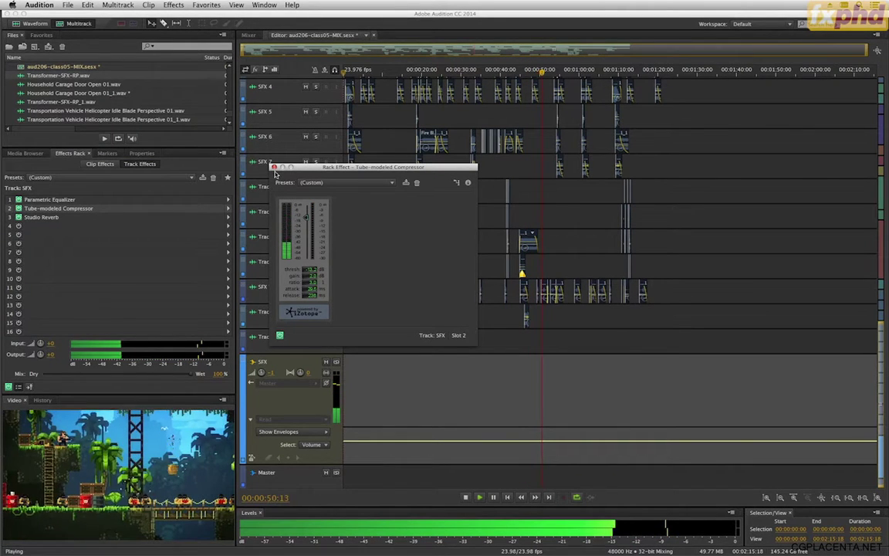
key(super+w)
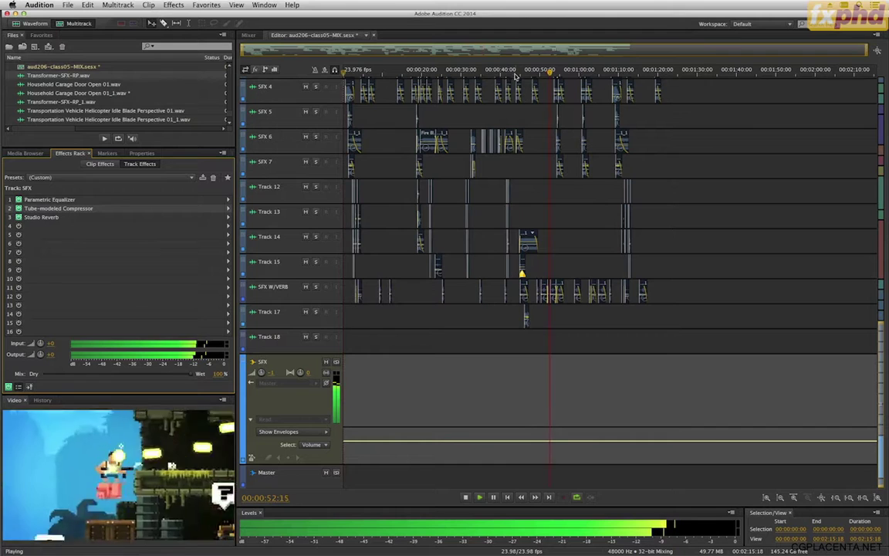
Step: Play the section around 00:00:47 to check the Transformer clip on Track 17 up close
scroll(571, 309, up, 4)
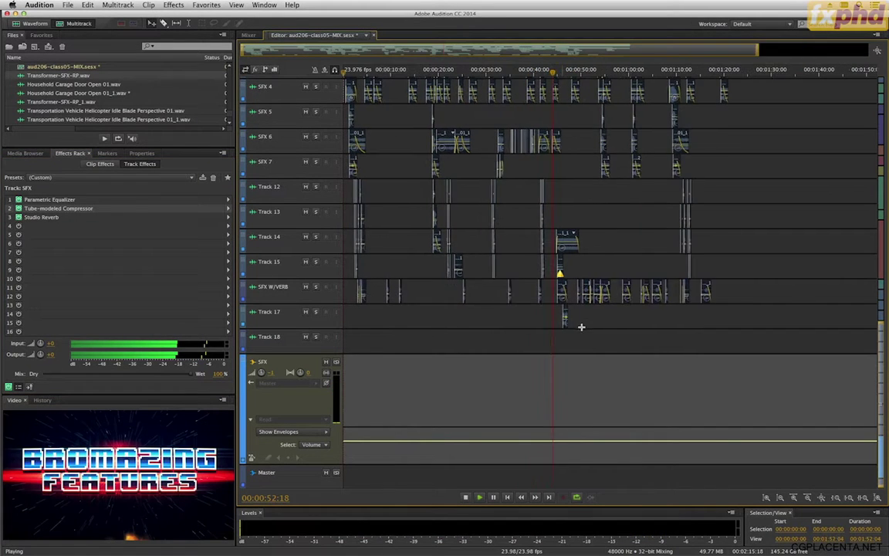
key(equal)
key(equal)
key(equal)
key(equal)
key(equal)
key(equal)
key(equal)
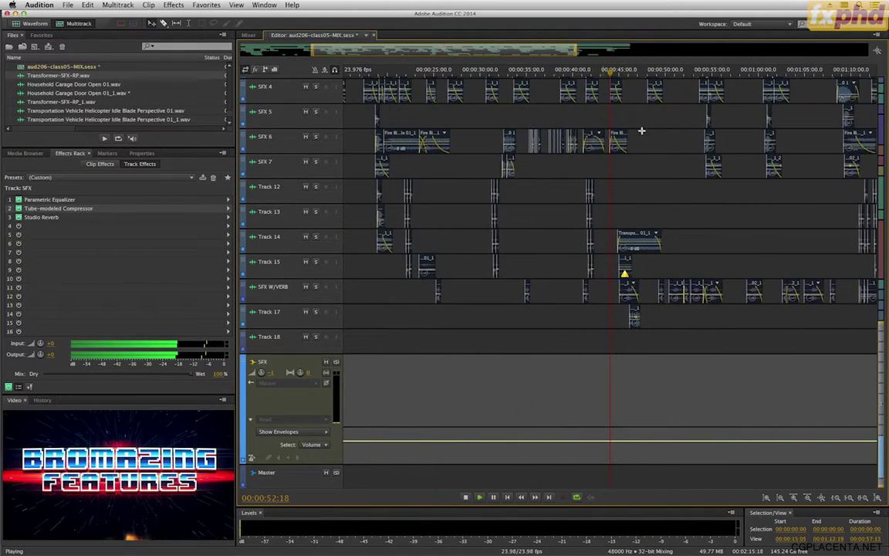
key(equal)
click(639, 74)
key(equal)
key(equal)
key(equal)
key(equal)
key(equal)
key(equal)
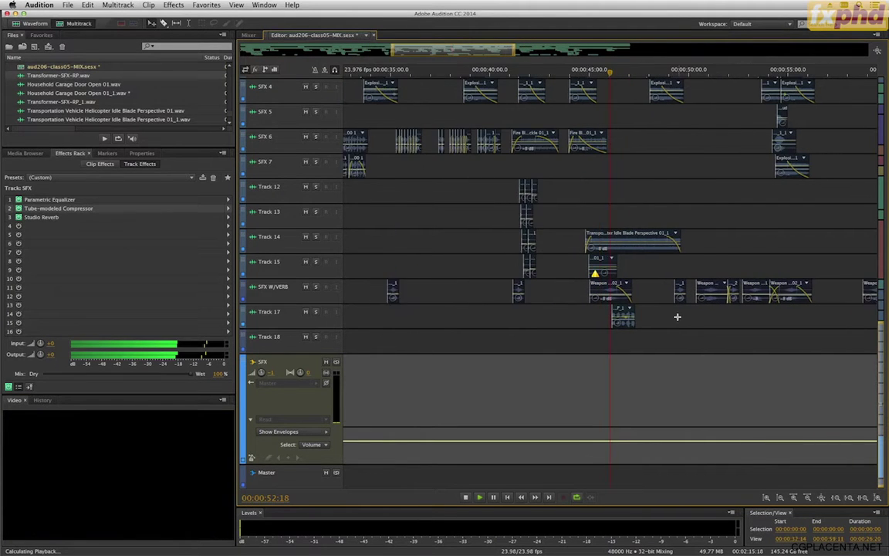
key(space)
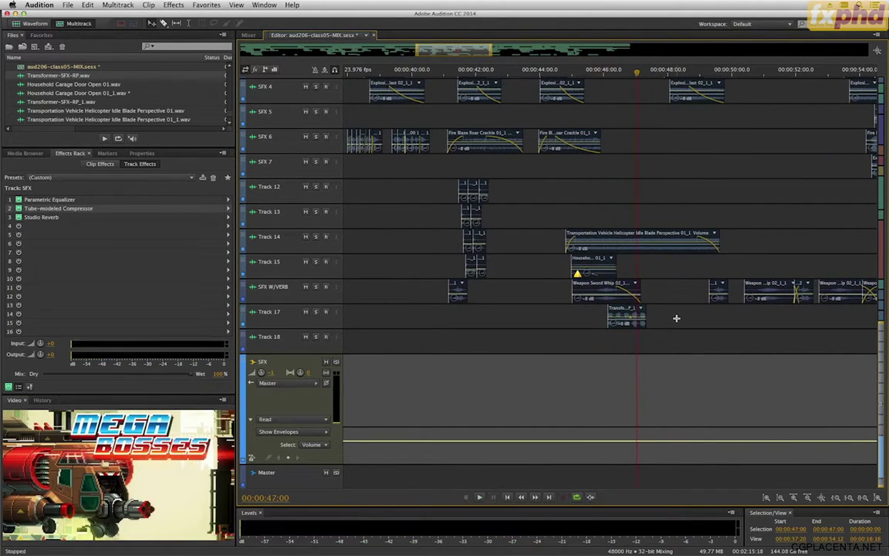
Step: Save the session together with the changes to Household Garage Door Open 01_1.wav
key(super+w)
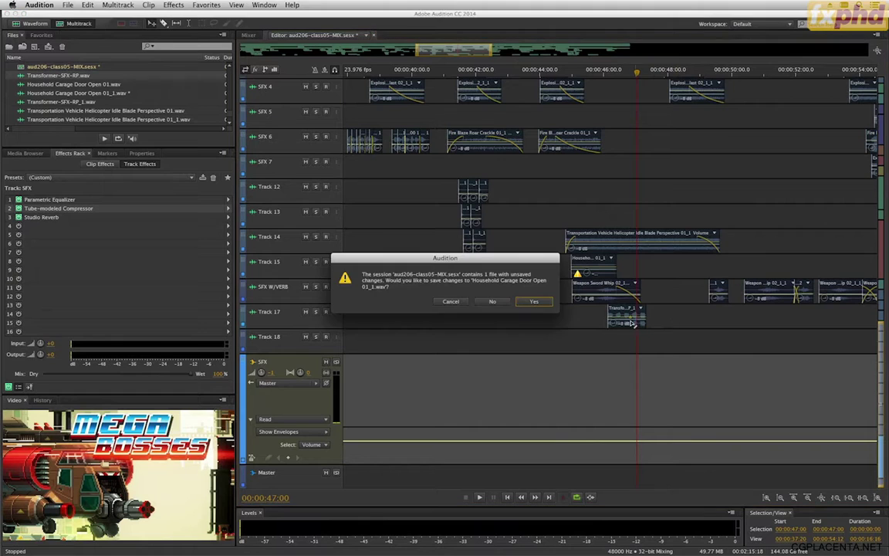
click(534, 302)
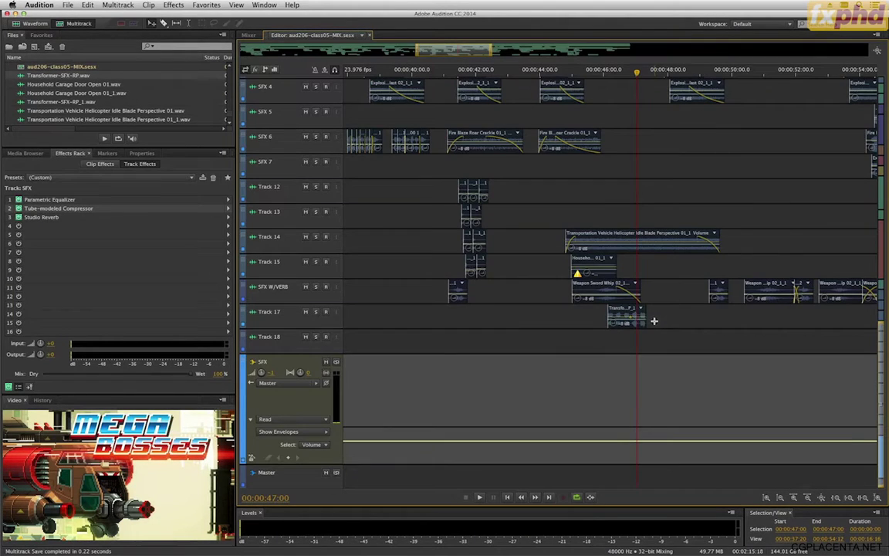
Step: Set the Transformer clip's volume envelope on Track 17 to -7.8 dB and play the mix from 00:00:44:00
click(627, 319)
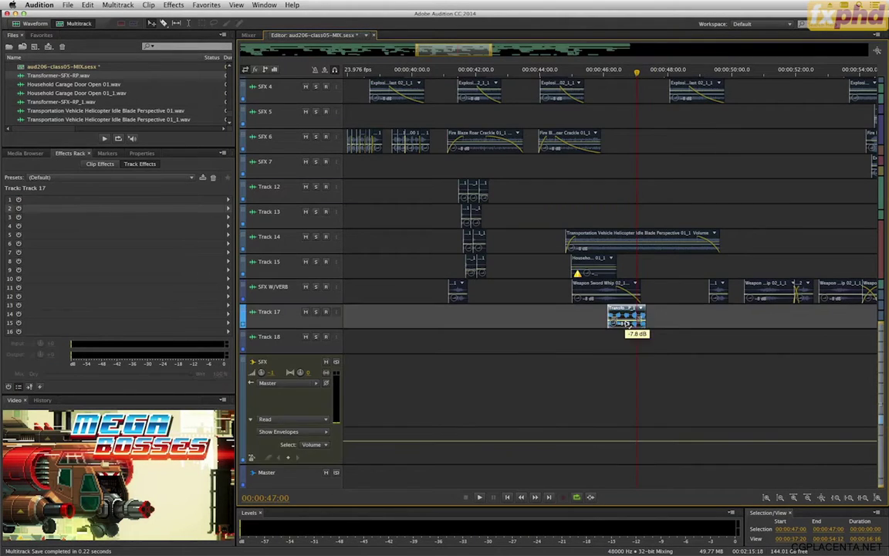
click(540, 74)
key(space)
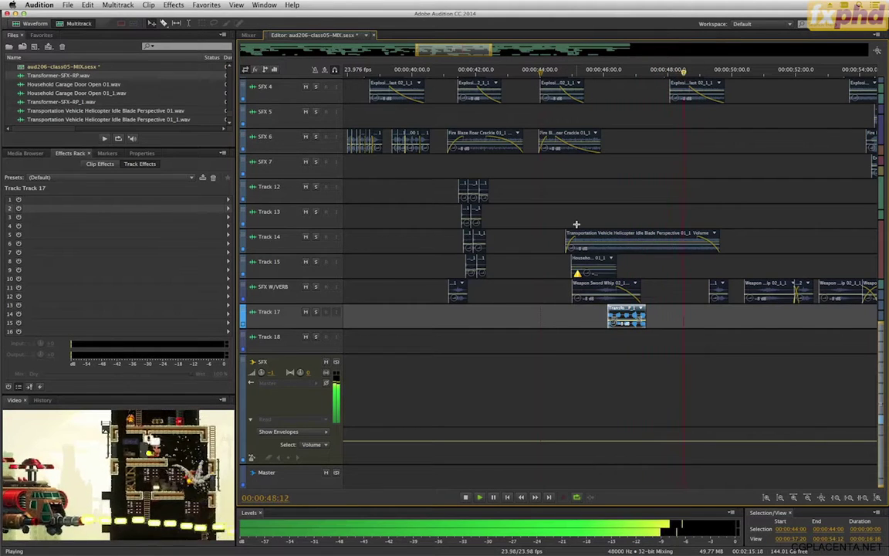
key(minus)
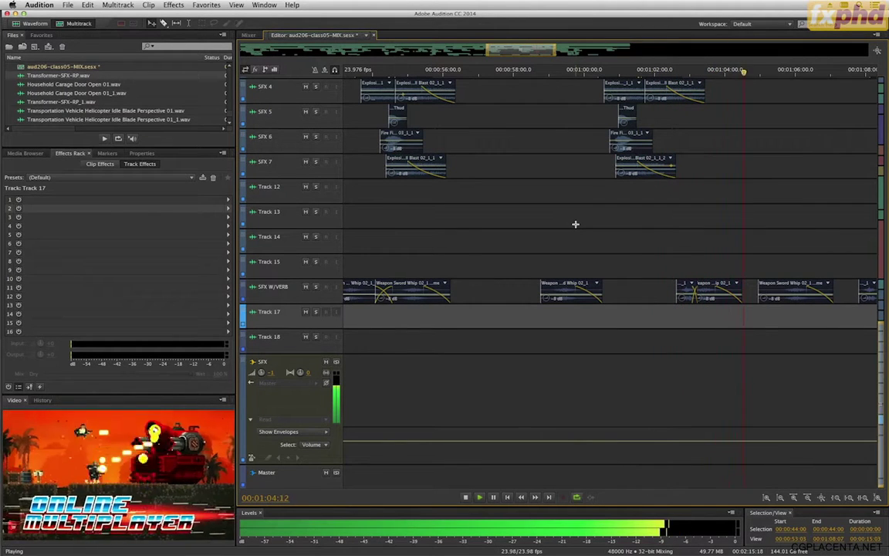
key(space)
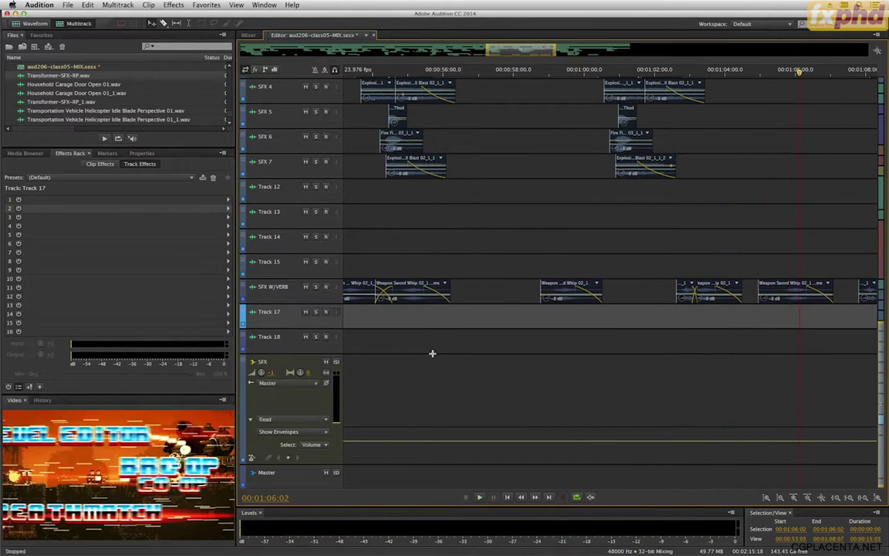
Step: Look over the music, voice, game sound and SFX 1 to 7 tracks and place the playhead at 00:00:20:00
click(316, 367)
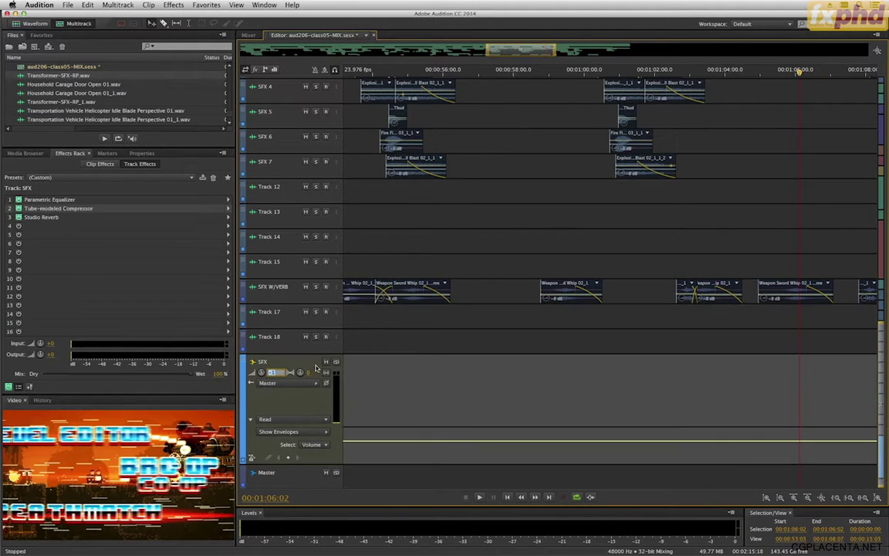
click(422, 348)
scroll(472, 339, up, 10)
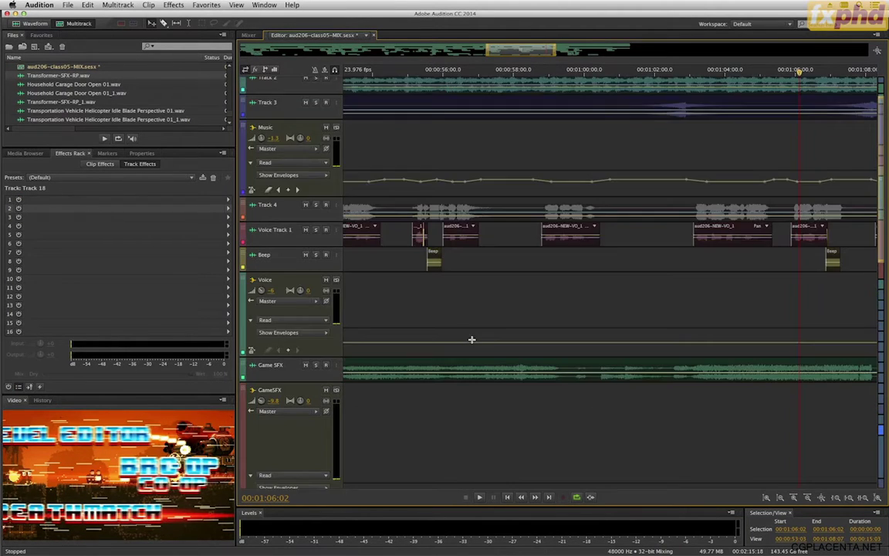
scroll(472, 340, down, 3)
scroll(472, 339, down, 5)
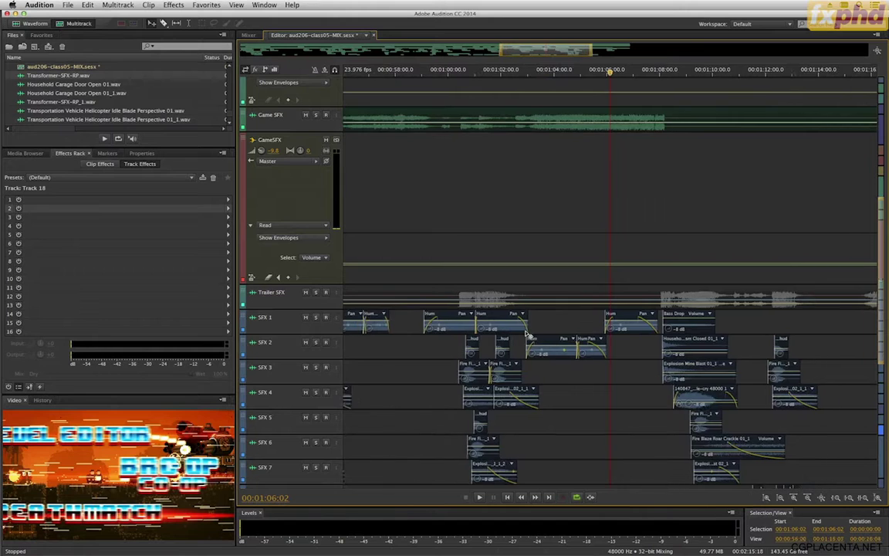
scroll(455, 334, down, 6)
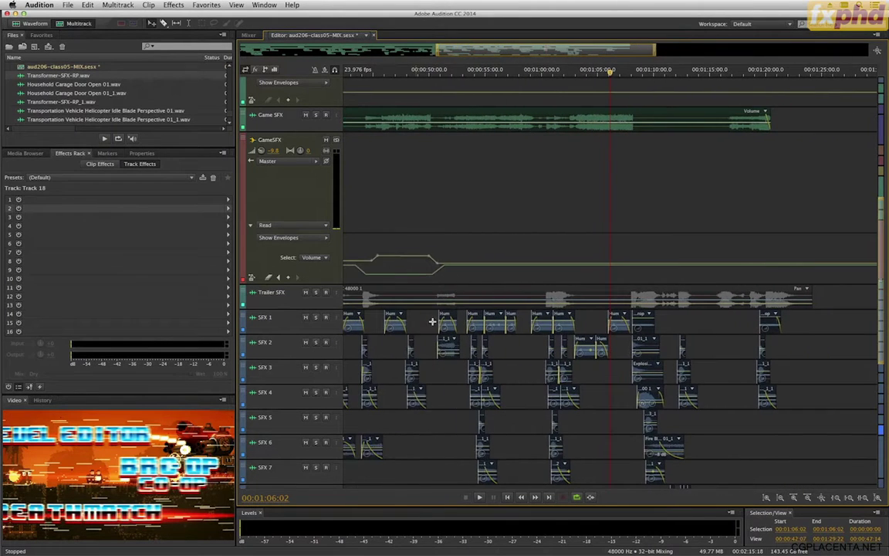
scroll(430, 325, down, 2)
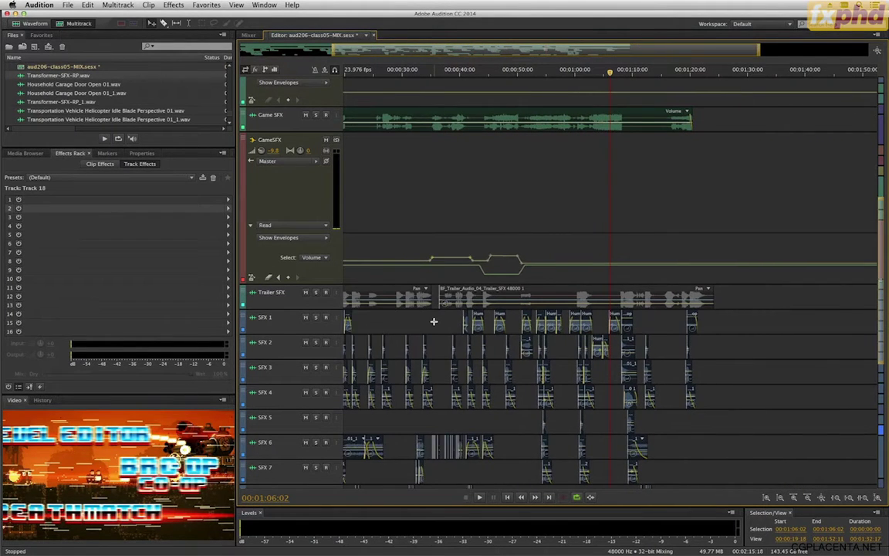
scroll(434, 321, down, 2)
click(415, 320)
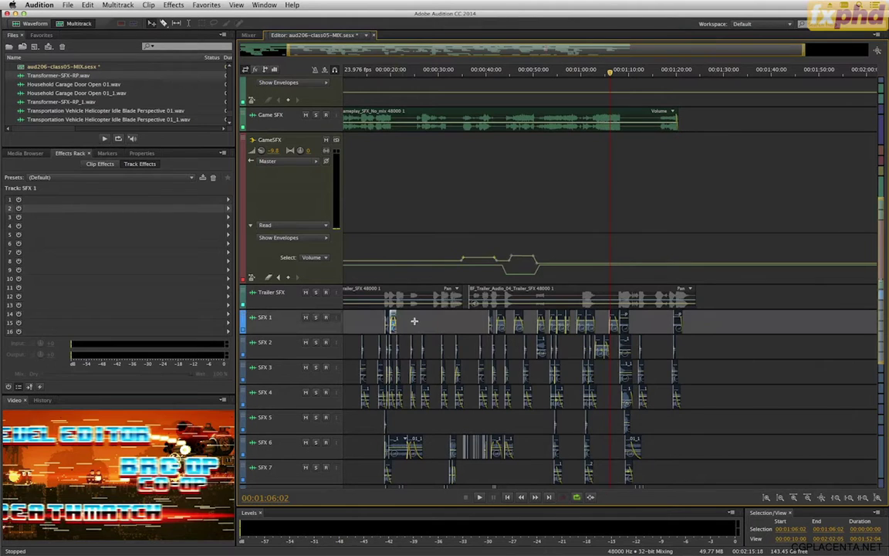
click(391, 75)
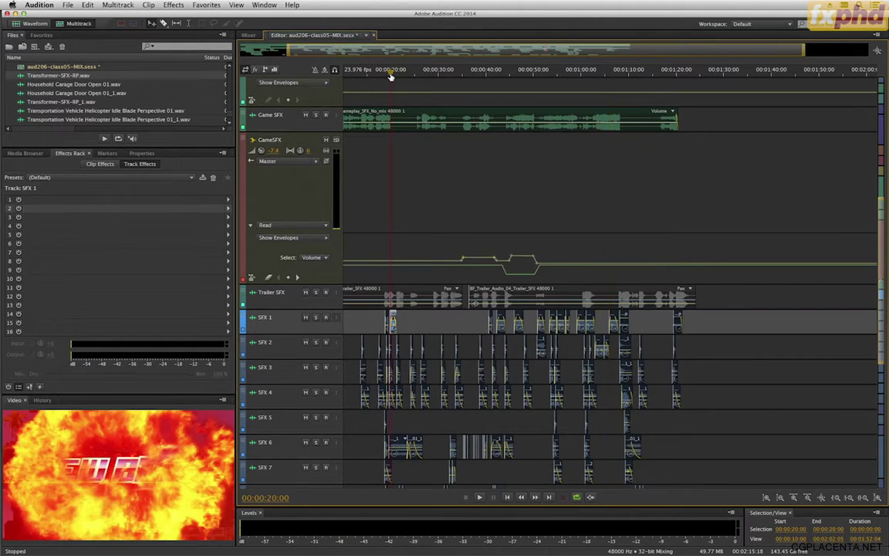
Step: Select the Hum clips on the SFX 1 and SFX 2 tracks together and set their clip gain to -12 dB
scroll(427, 143, up, 2)
scroll(457, 194, up, 3)
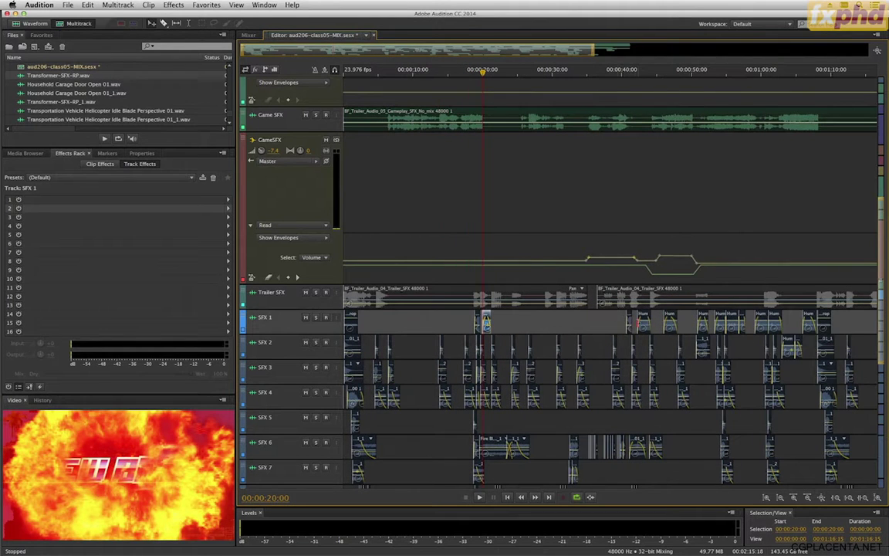
click(645, 328)
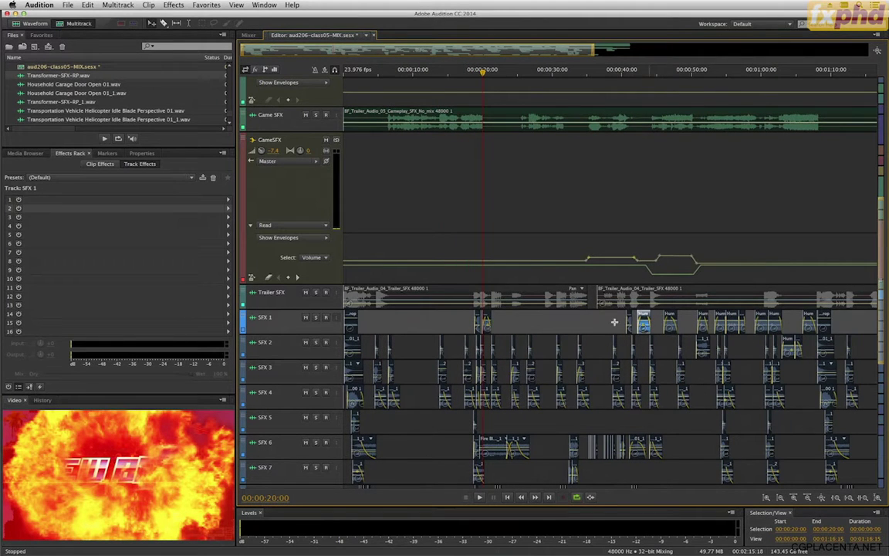
super+click(485, 332)
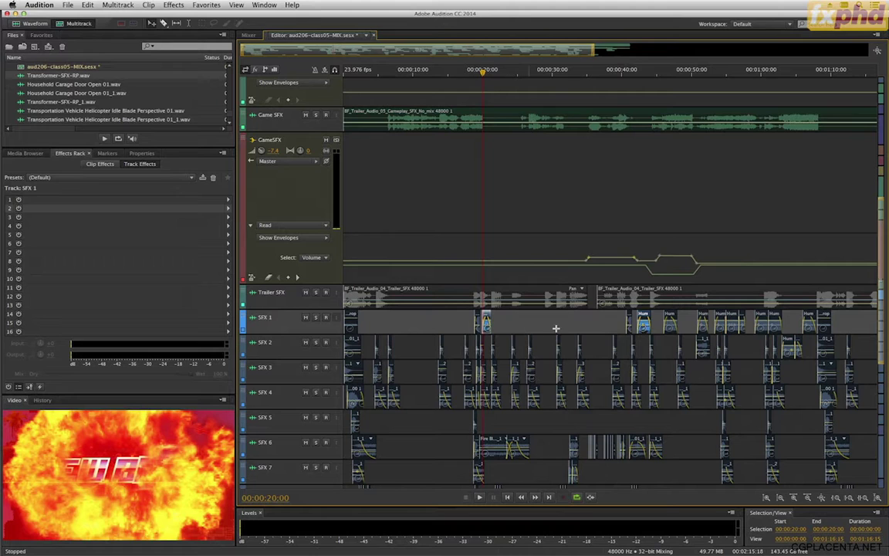
super+click(670, 330)
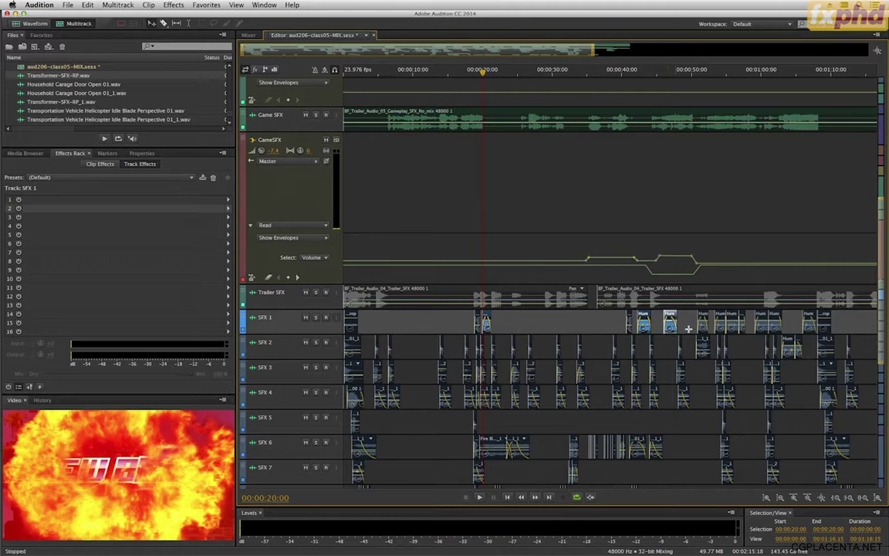
super+click(737, 329)
super+click(743, 330)
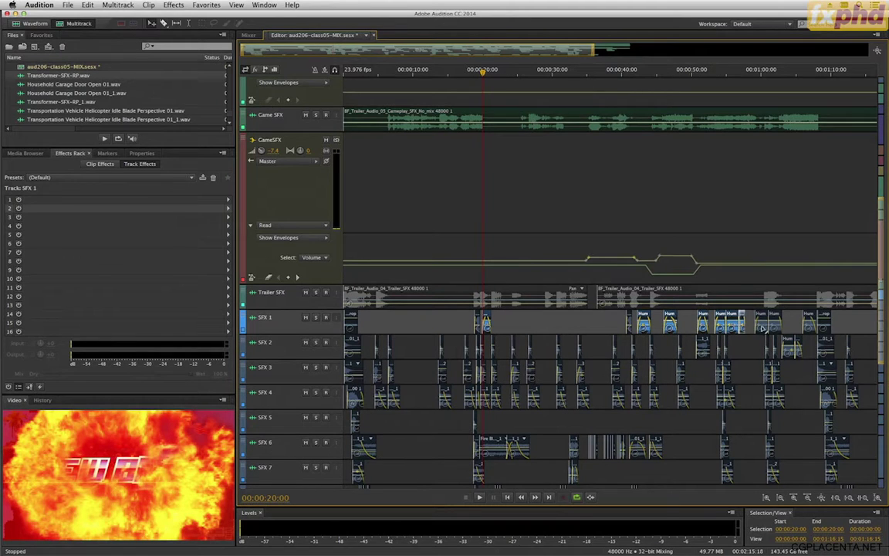
super+click(765, 331)
super+click(775, 326)
super+click(809, 326)
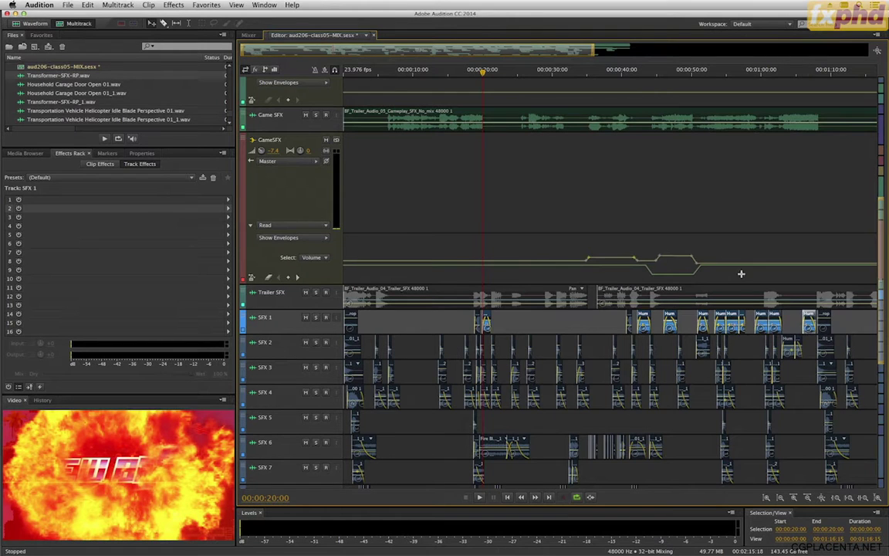
super+click(790, 354)
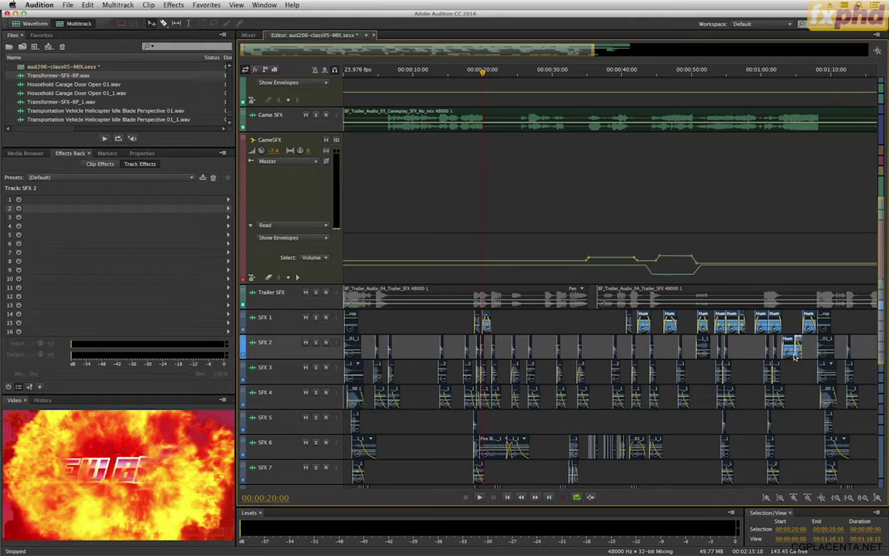
click(142, 153)
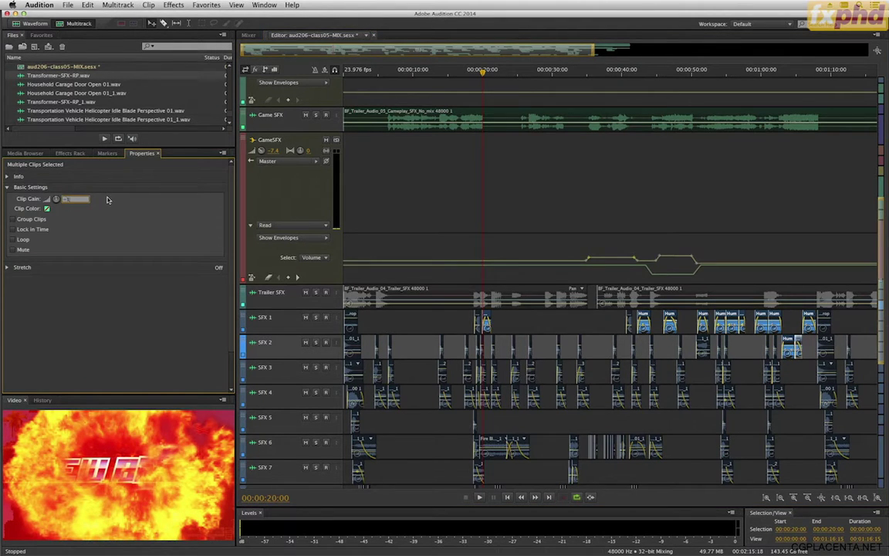
Step: Play the mix from 00:00:17:21 while watching the Master track's SPAN analyzer, stopping around 00:01:22:01 and closing the analyzer
click(467, 71)
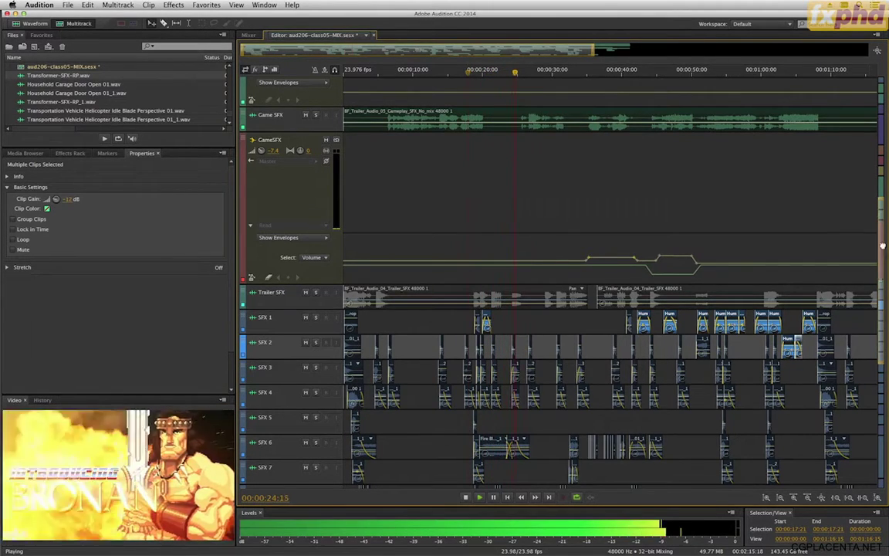
scroll(883, 245, down, 10)
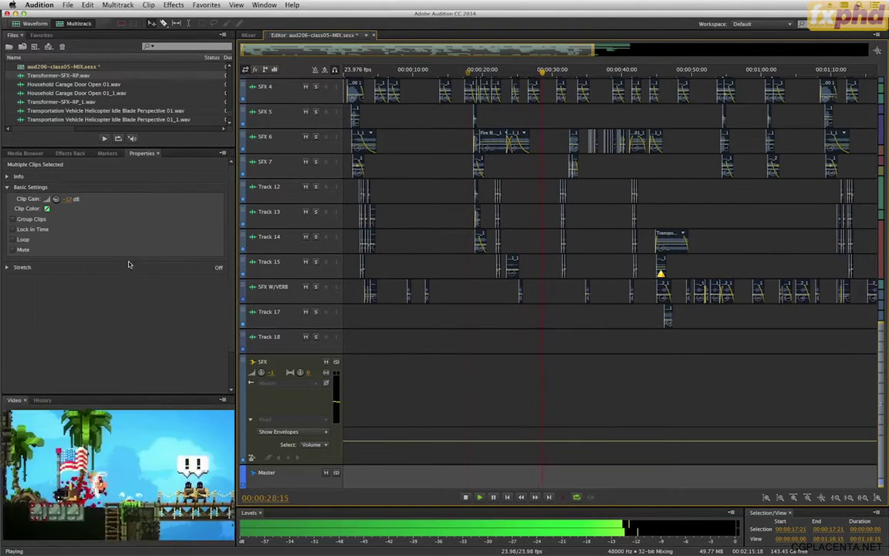
click(70, 153)
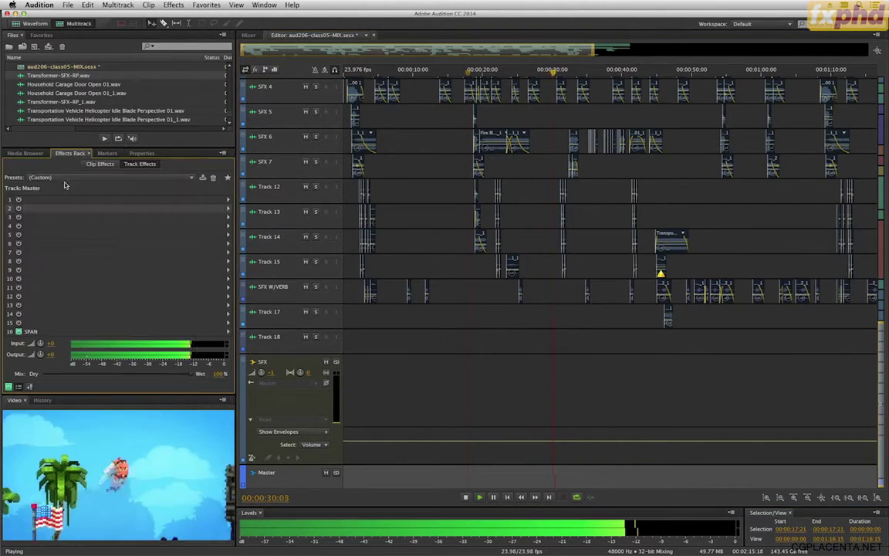
double_click(75, 332)
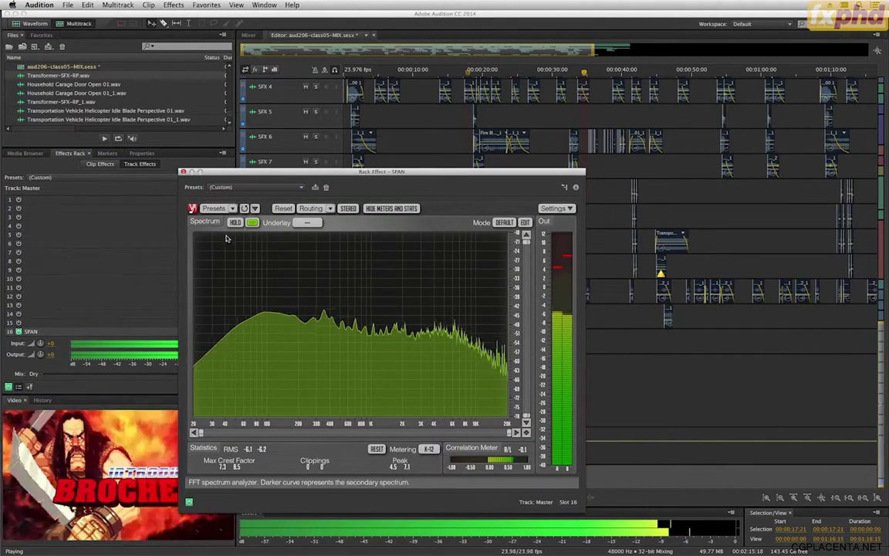
drag(283, 176, 315, 46)
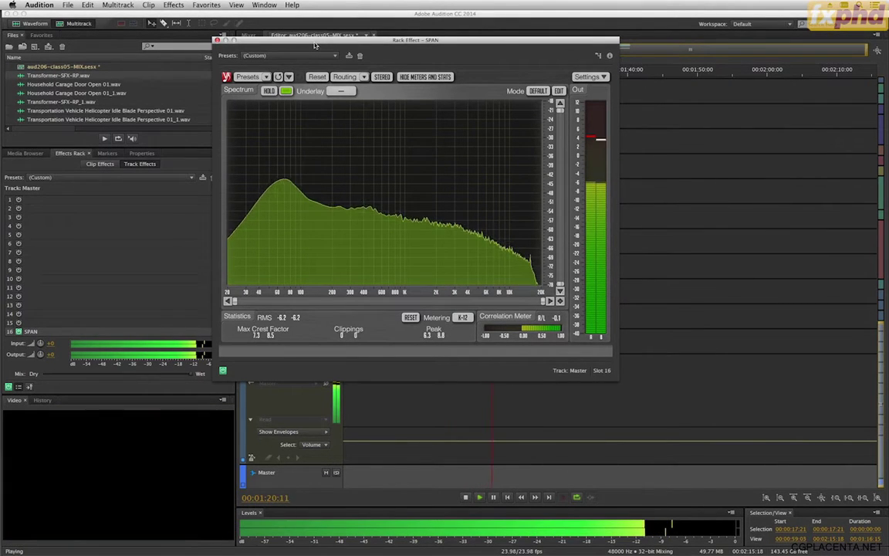
key(space)
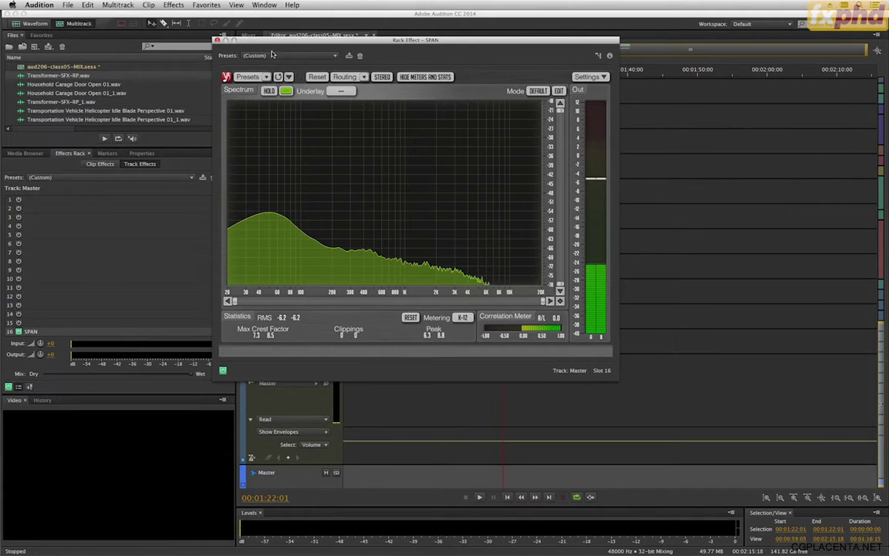
click(217, 41)
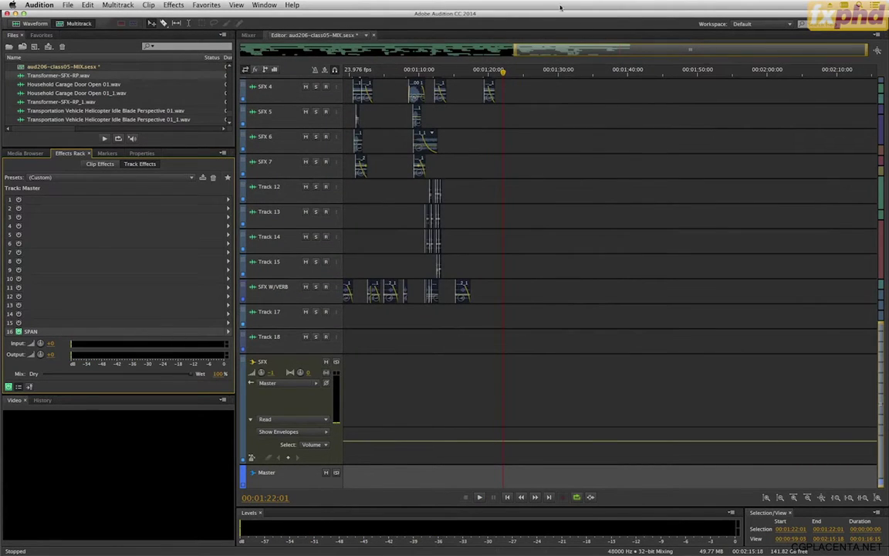
Step: Look over the full length of the session, from the music and voice tracks down to the SFX tracks
click(380, 74)
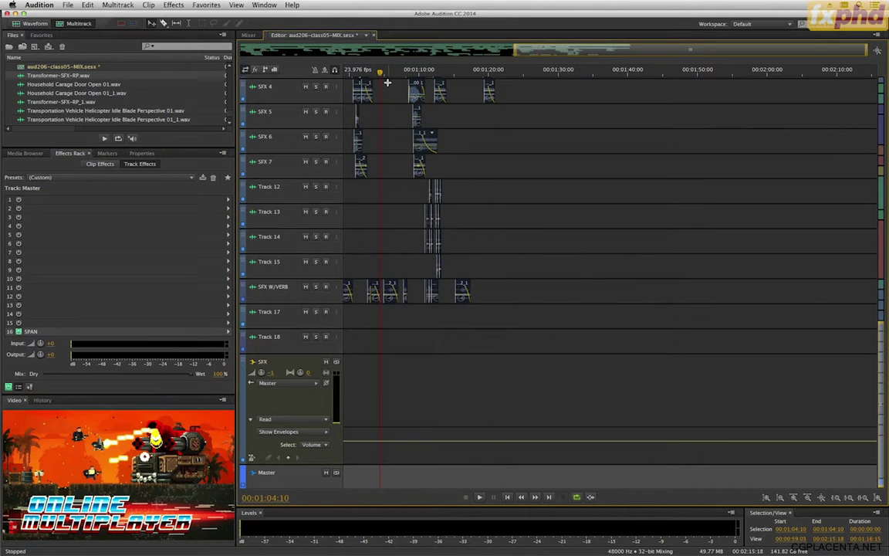
key(minus)
key(minus)
key(minus)
key(minus)
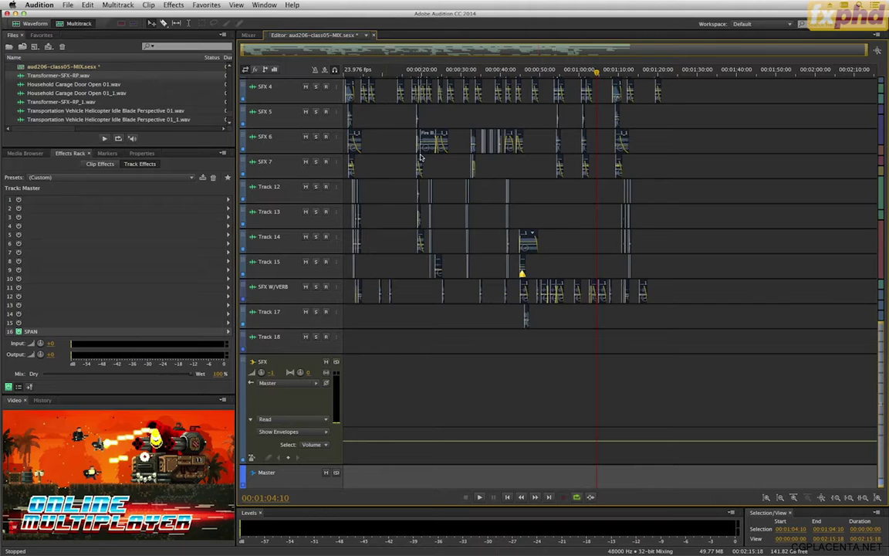
scroll(421, 157, up, 10)
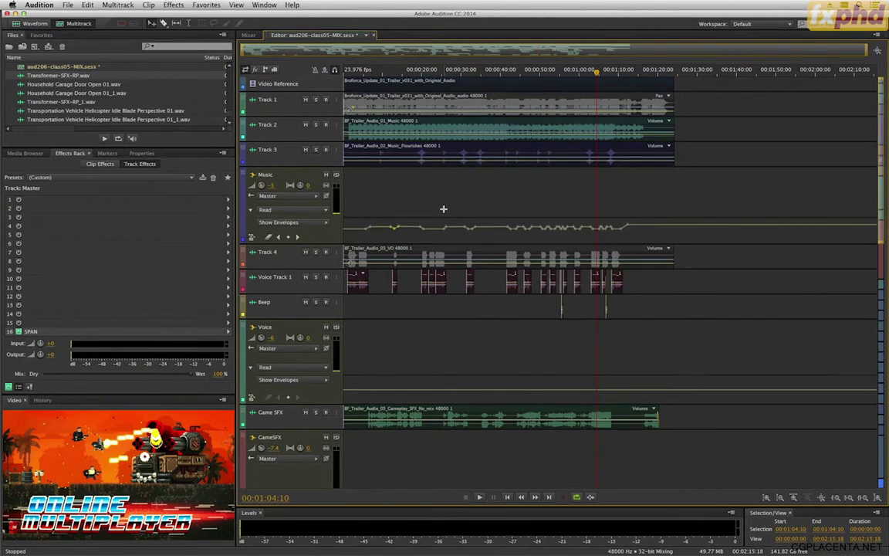
scroll(444, 208, down, 10)
scroll(444, 208, up, 5)
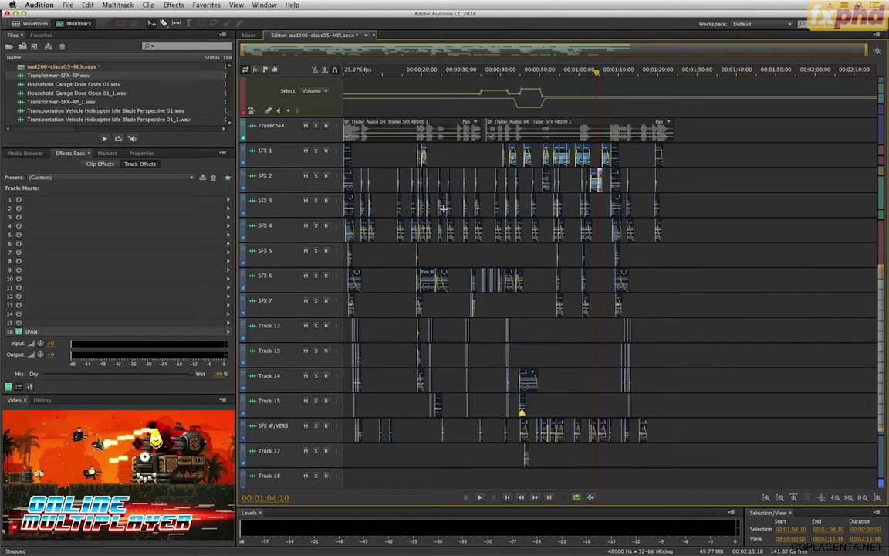
Step: Place the playhead at 00:00:20:02 and examine the SFX clips around it, ending on the full session overview
click(422, 75)
key(equal)
key(equal)
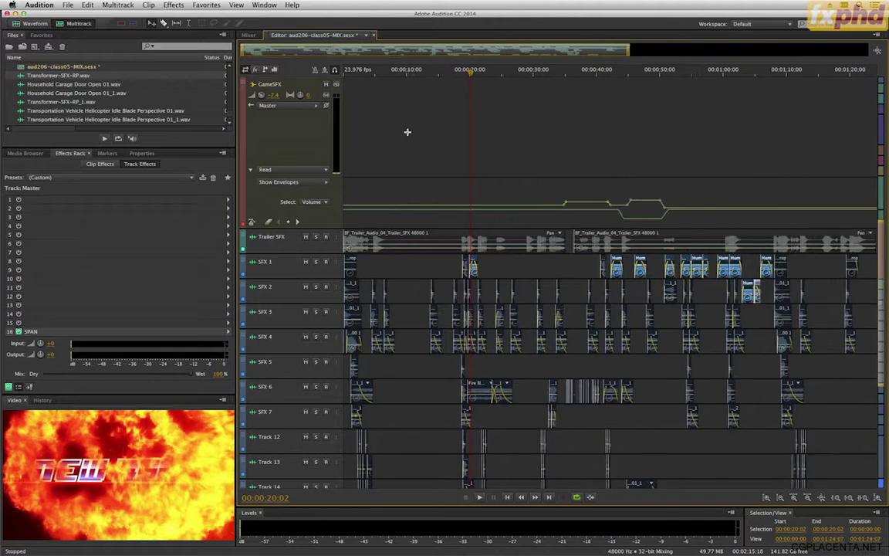
key(equal)
key(equal)
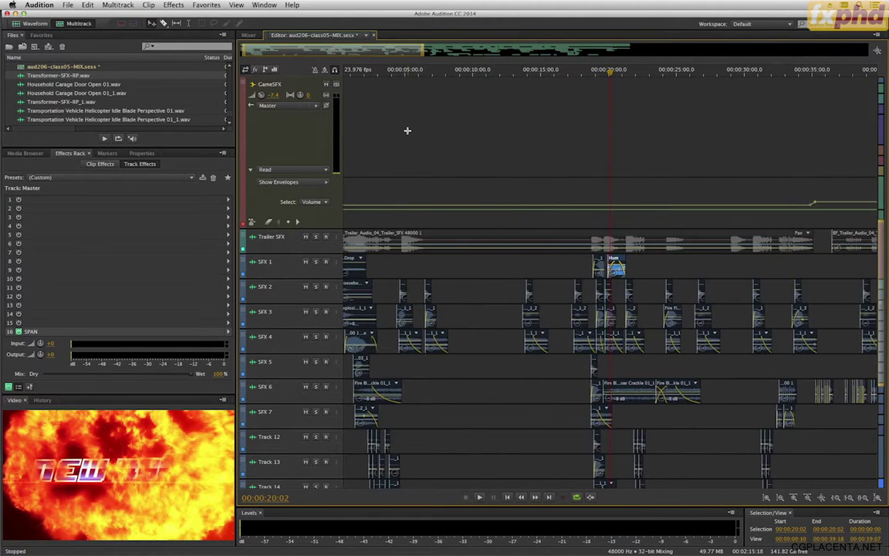
key(minus)
key(minus)
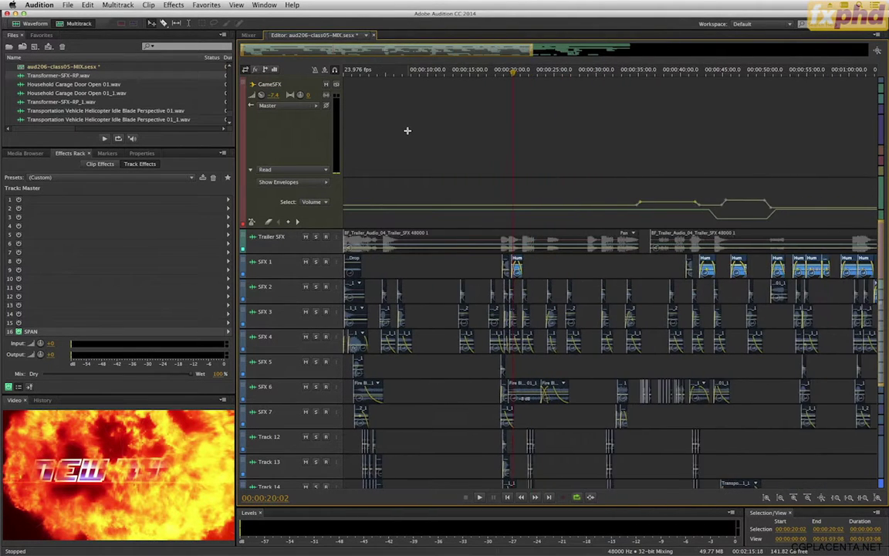
key(minus)
key(minus)
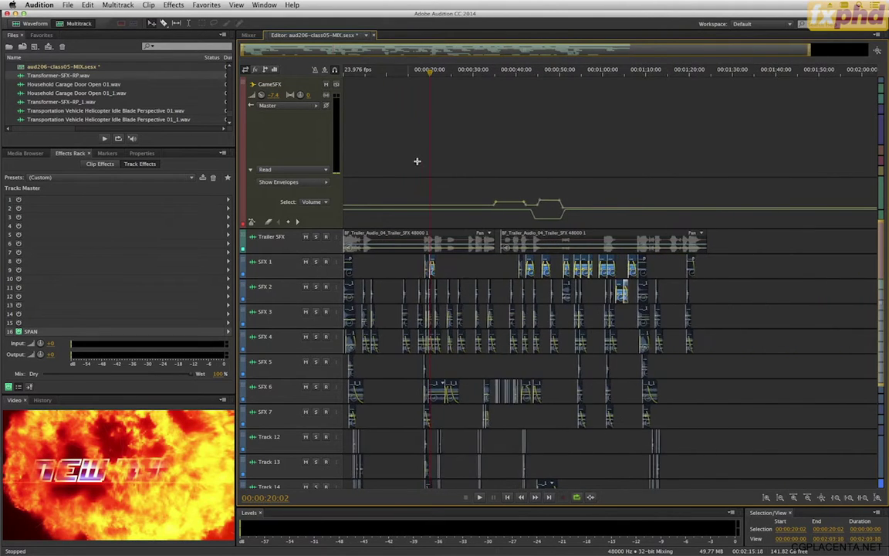
scroll(417, 161, up, 1)
scroll(416, 161, up, 4)
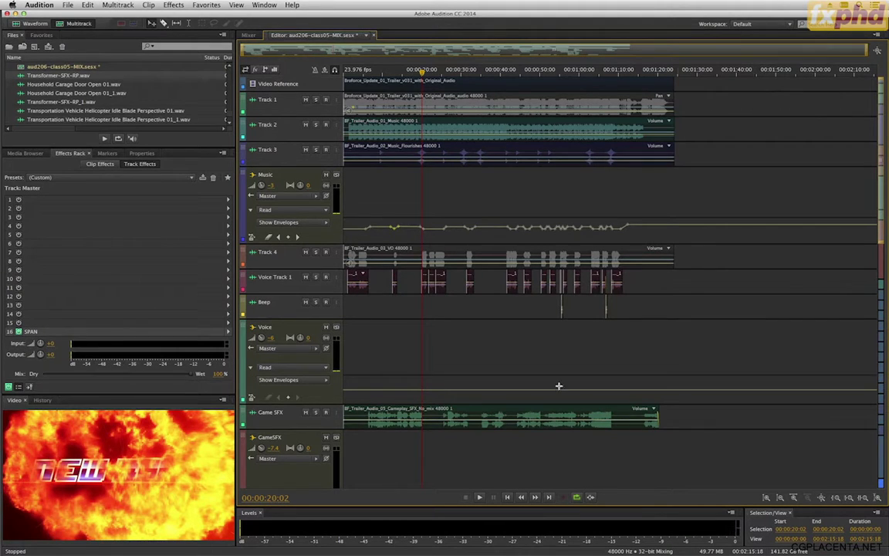
Step: Play the mix from 00:00:06:00, check the Master levels in the SPAN analyzer, and close it after stopping
click(368, 71)
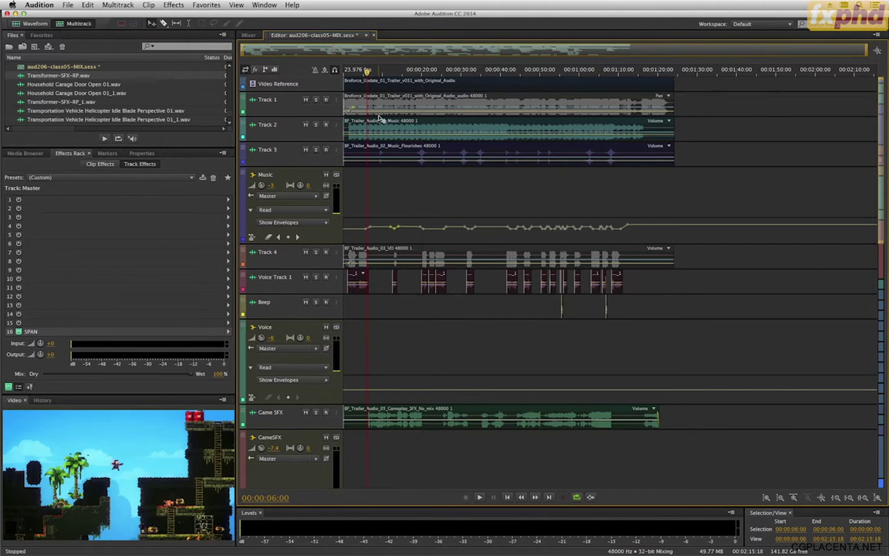
key(space)
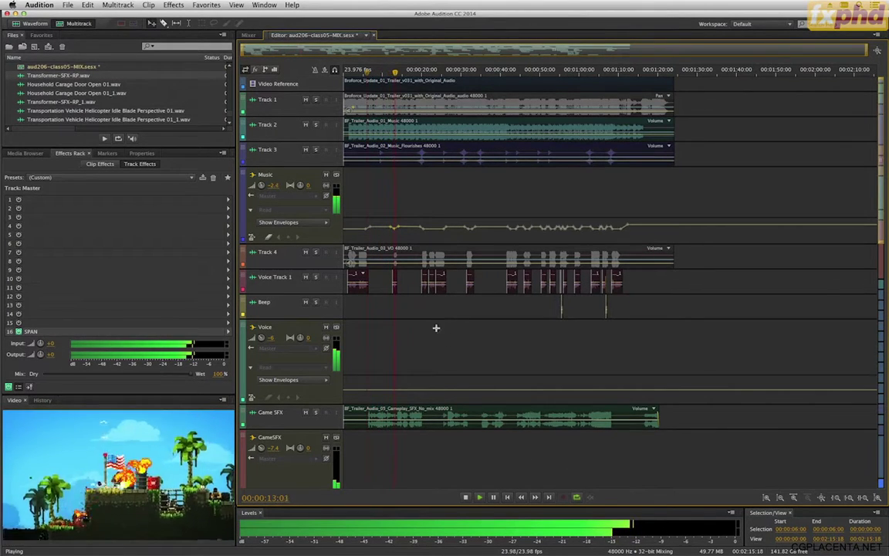
double_click(186, 332)
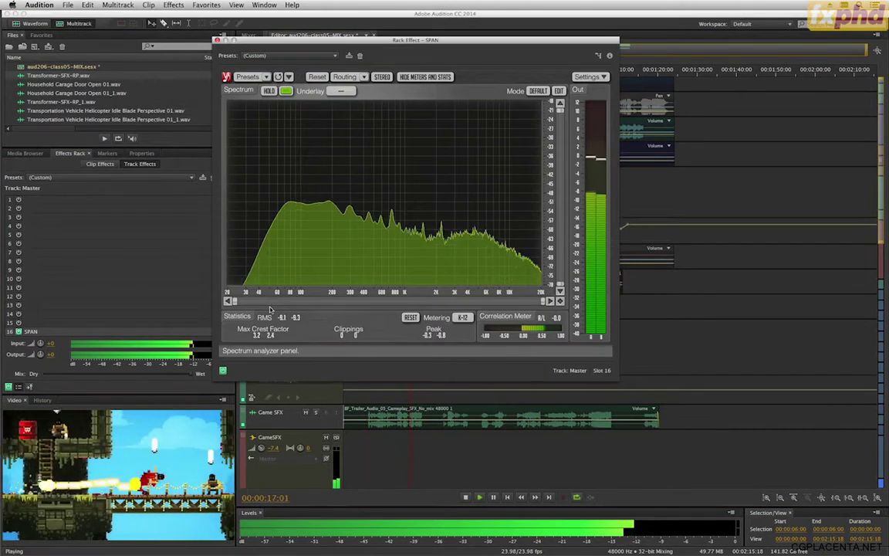
key(space)
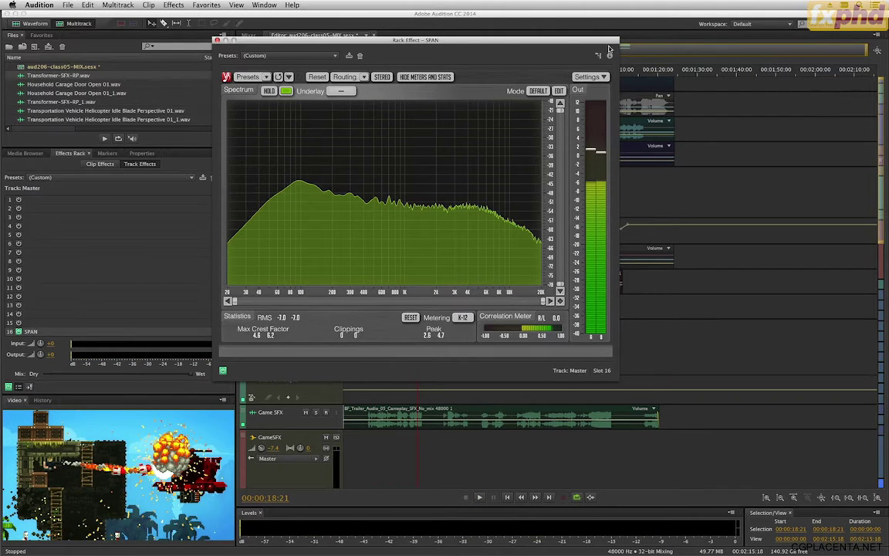
click(218, 40)
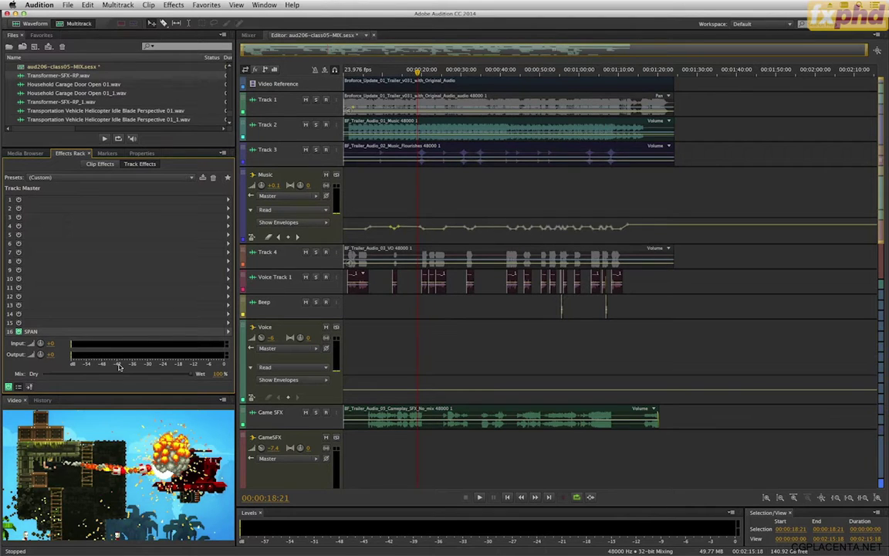
Step: Try a Master rack output gain of +8 dB during a short playback and reset it to 0 dB
click(50, 354)
key(Return)
key(space)
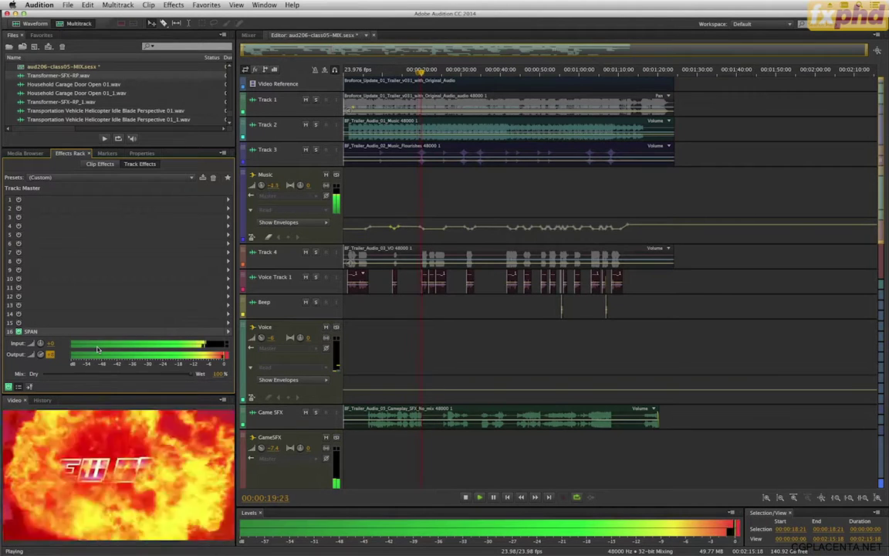
key(space)
click(54, 355)
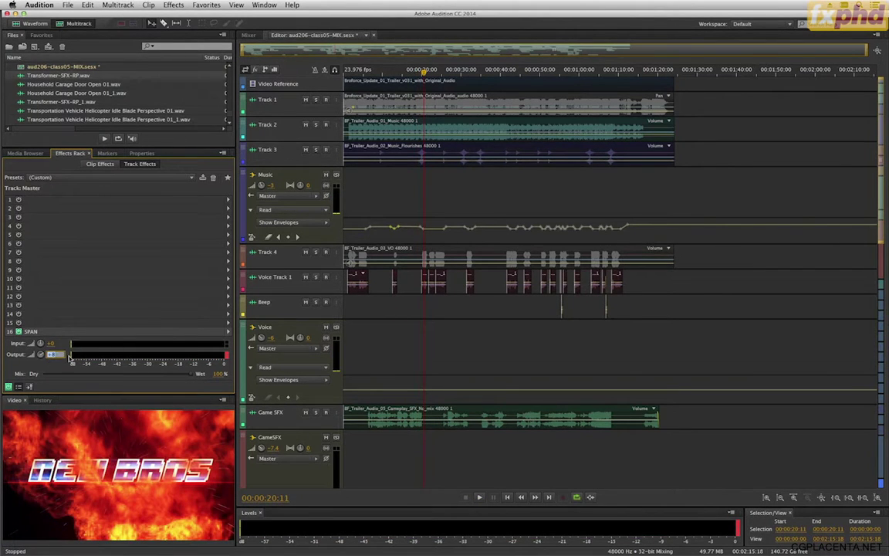
text(0)
key(Return)
Step: Add a Hard Limiter to the Master rack's first slot with Maximum Amplitude -0.5 dB and Input Boost 8 dB
click(228, 200)
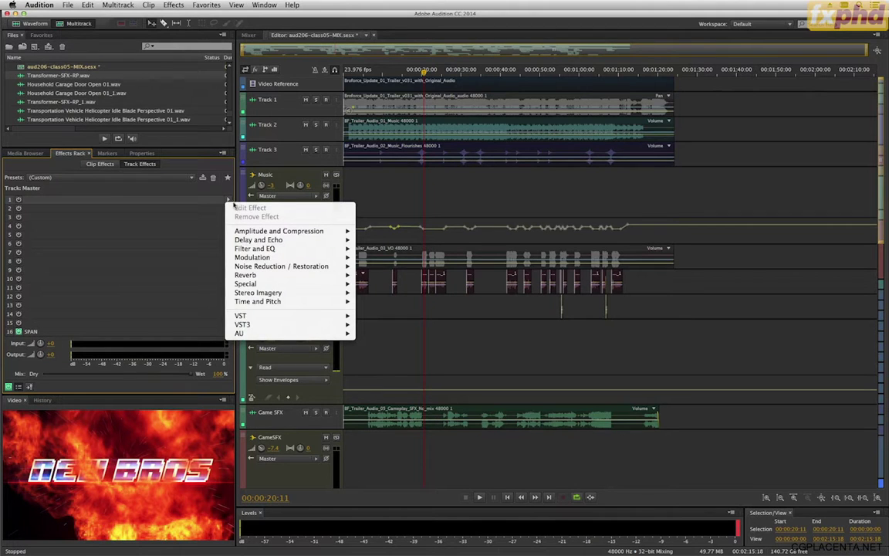
mouse_move(260, 233)
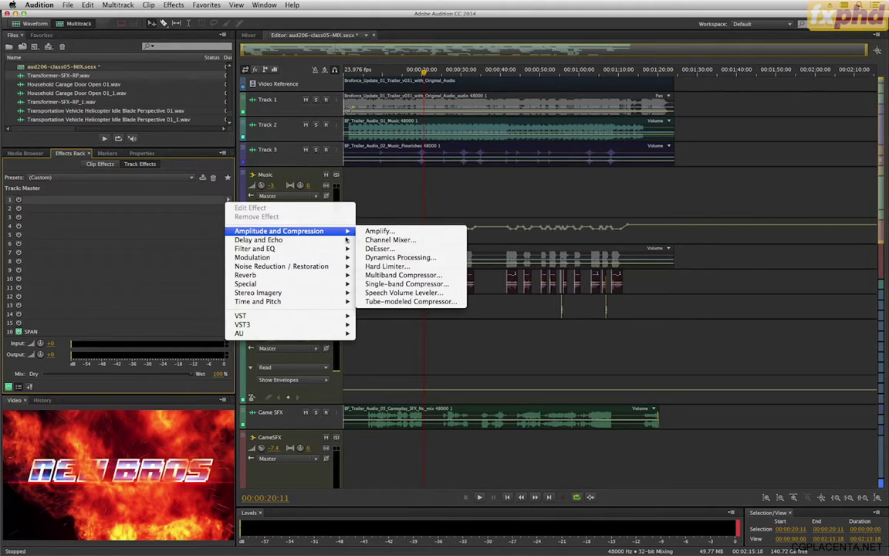
click(394, 267)
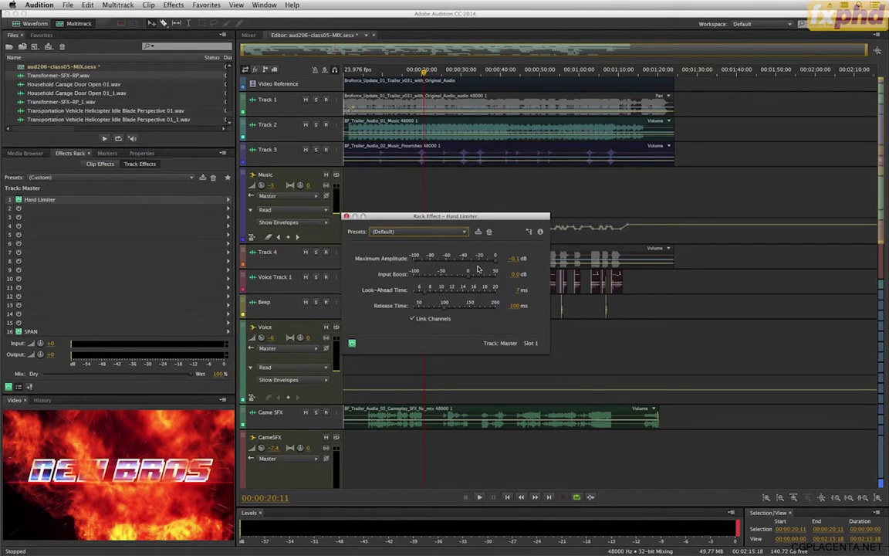
click(523, 258)
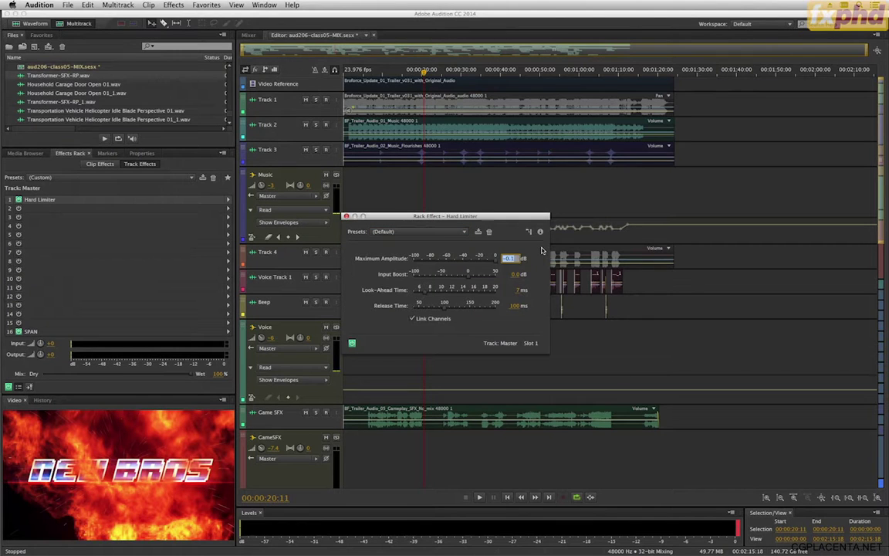
key(Return)
click(514, 274)
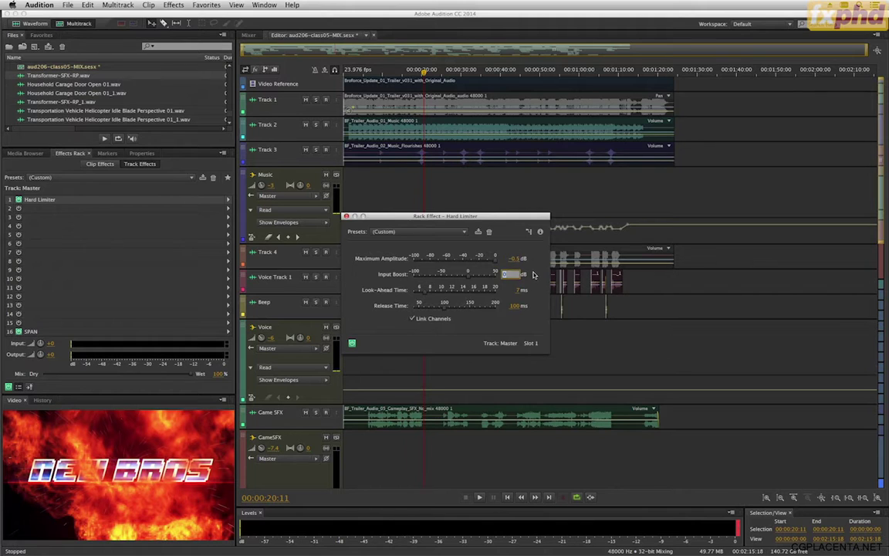
key(Return)
Step: Play the limited mix from the session start with SPAN and the Hard Limiter open, check the Master levels, and close both effect windows
drag(352, 73, 329, 72)
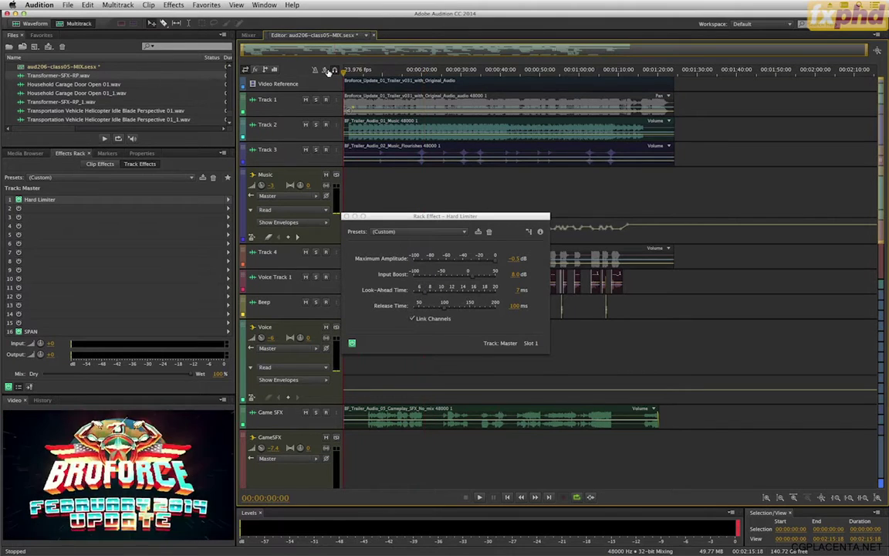
double_click(152, 334)
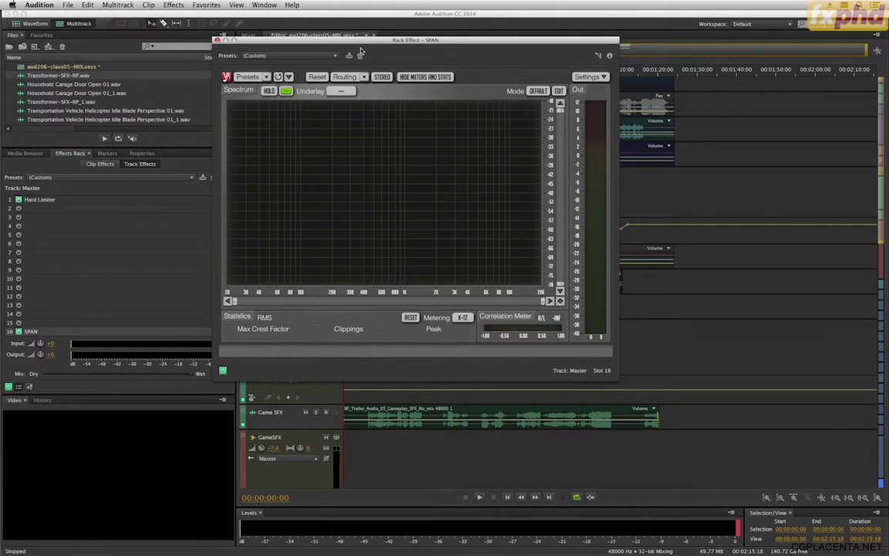
drag(369, 41, 583, 33)
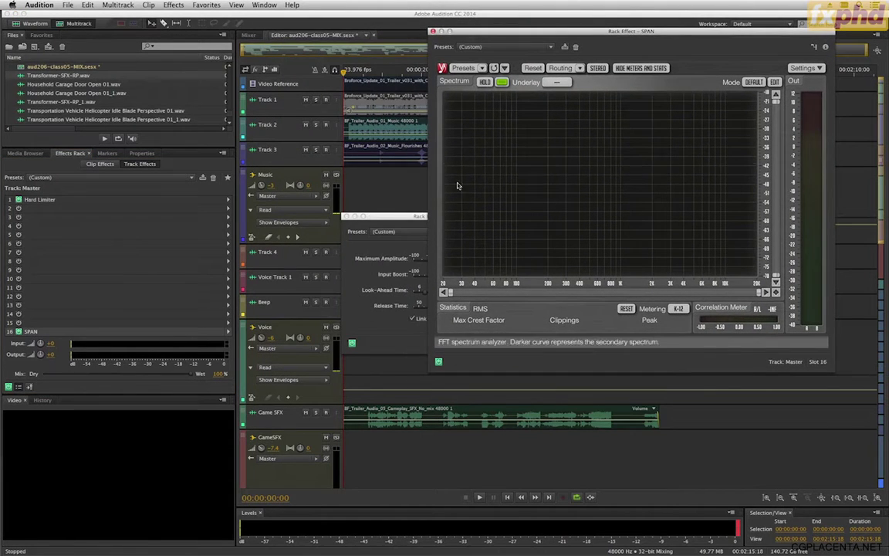
drag(409, 224, 226, 227)
key(space)
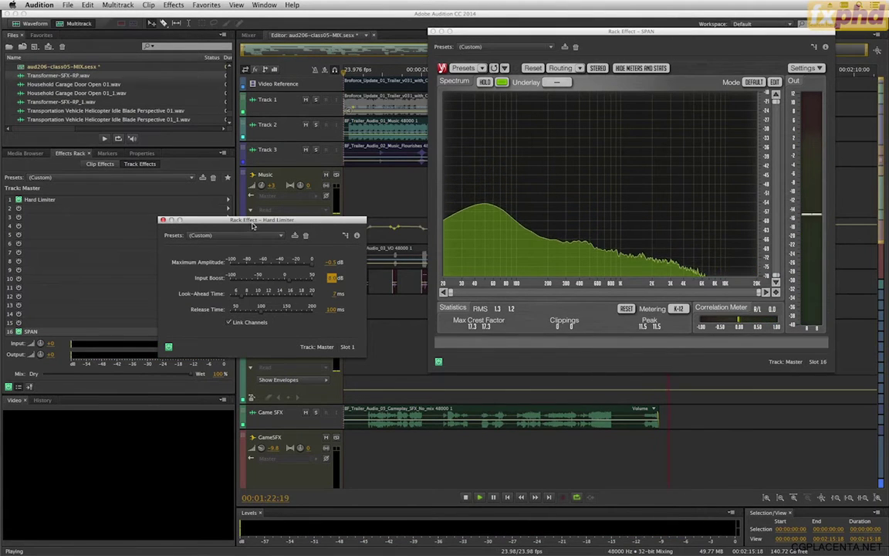
key(space)
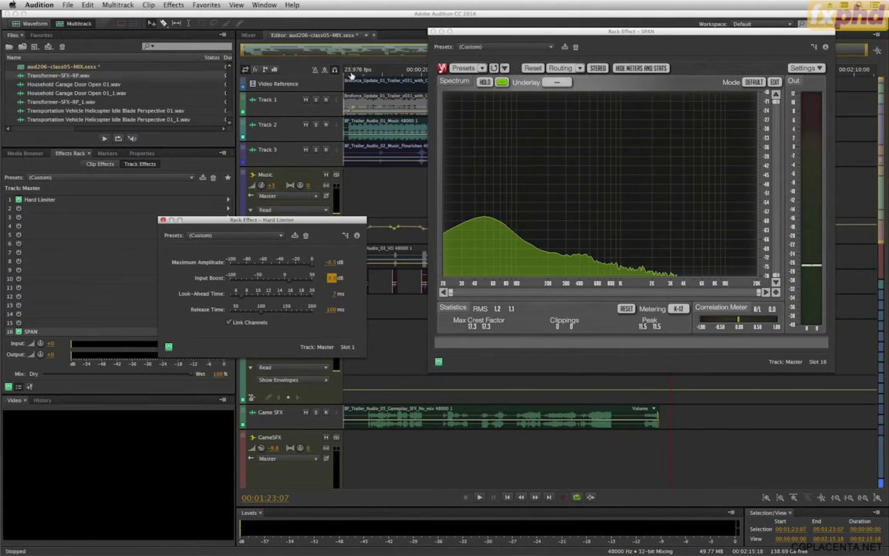
click(341, 103)
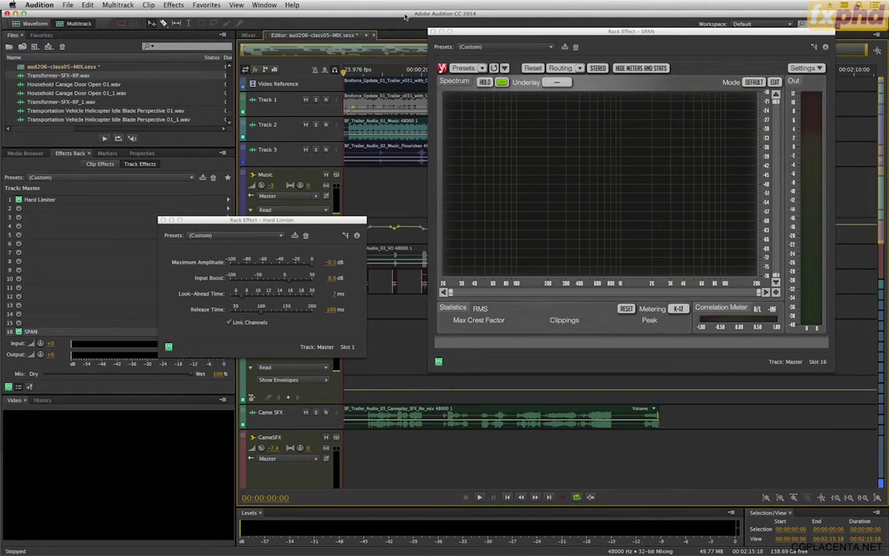
click(433, 31)
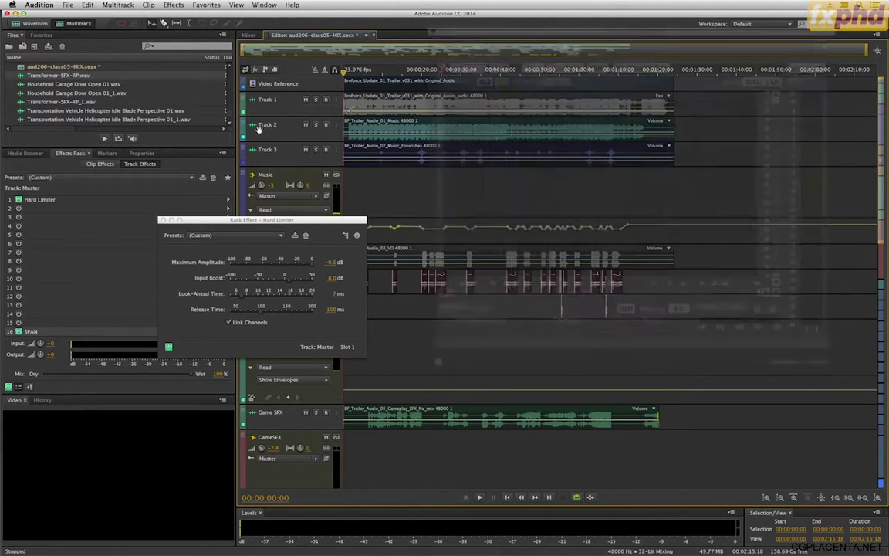
click(163, 220)
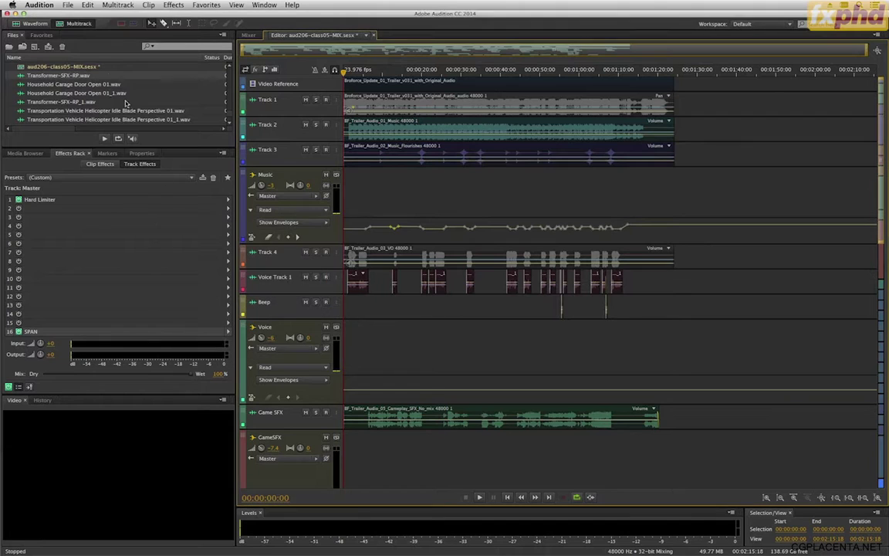
click(68, 5)
mouse_move(173, 169)
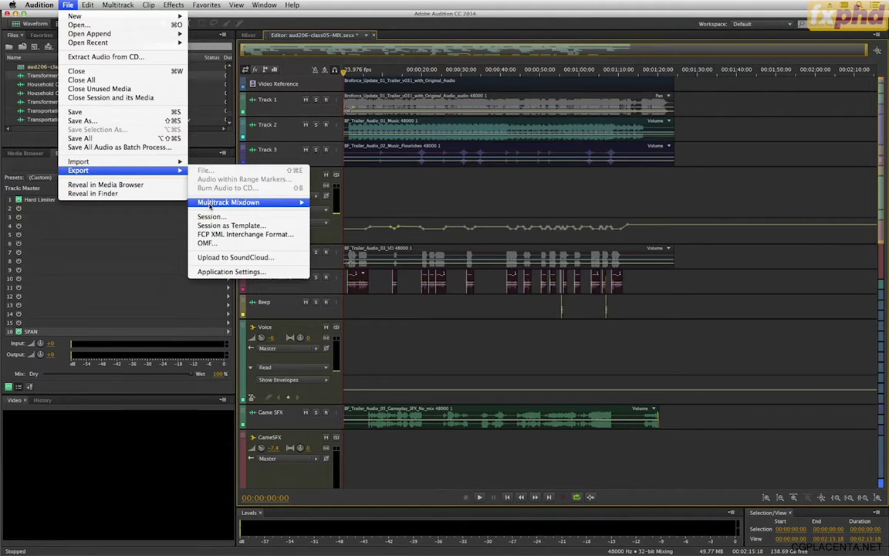
mouse_move(209, 204)
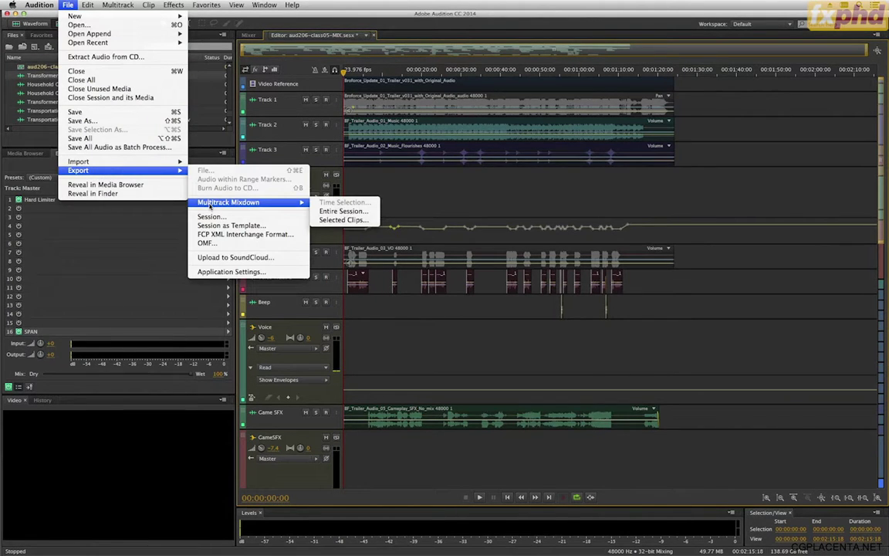
click(344, 219)
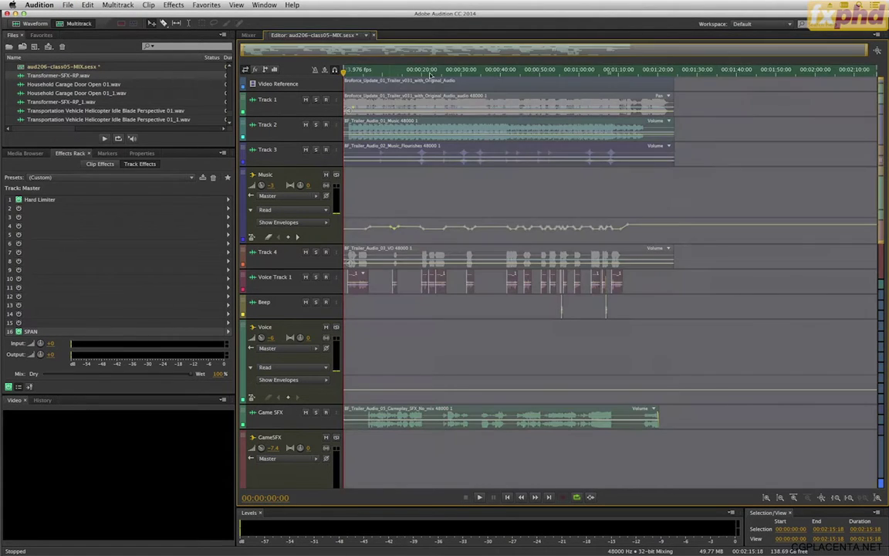
Step: Select the time range from the session start to 00:01:24:14 and open a multitrack mixdown export of that time selection
drag(673, 75, 676, 75)
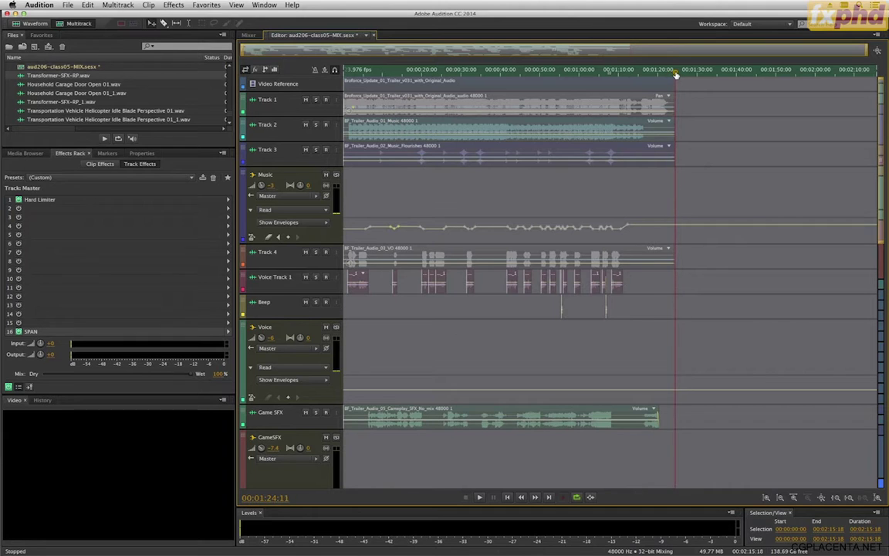
key(o)
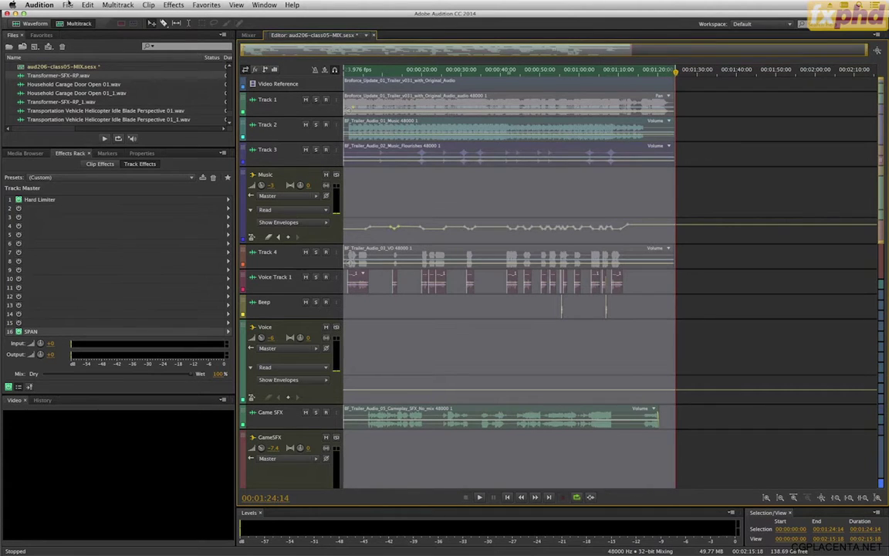
click(68, 5)
mouse_move(176, 171)
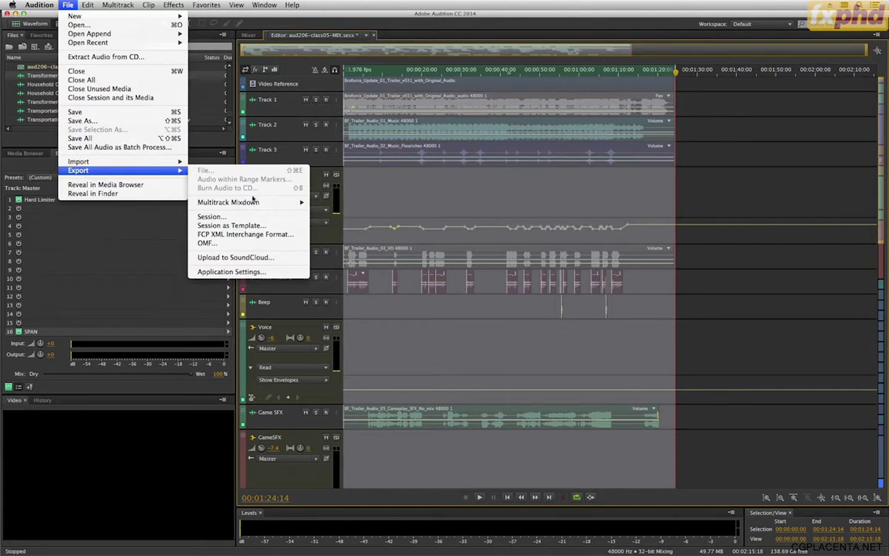
mouse_move(255, 201)
click(323, 203)
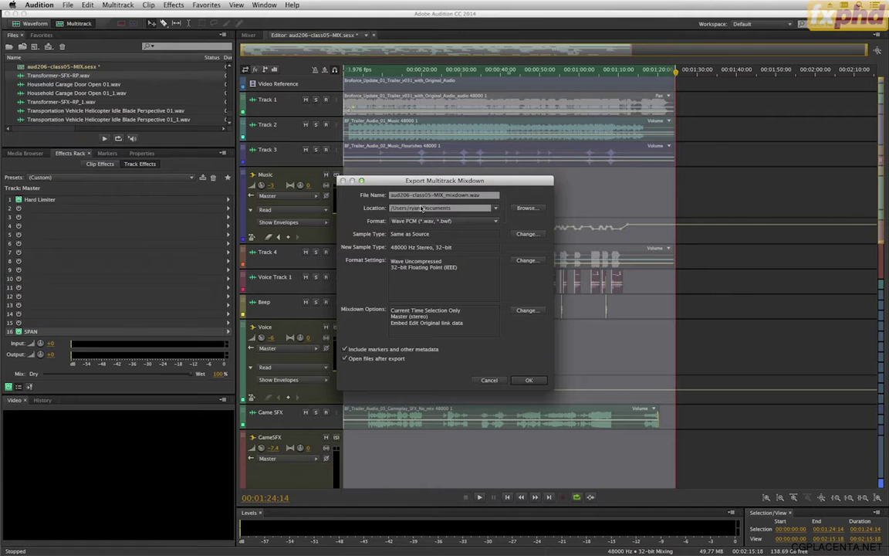
drag(430, 182, 436, 171)
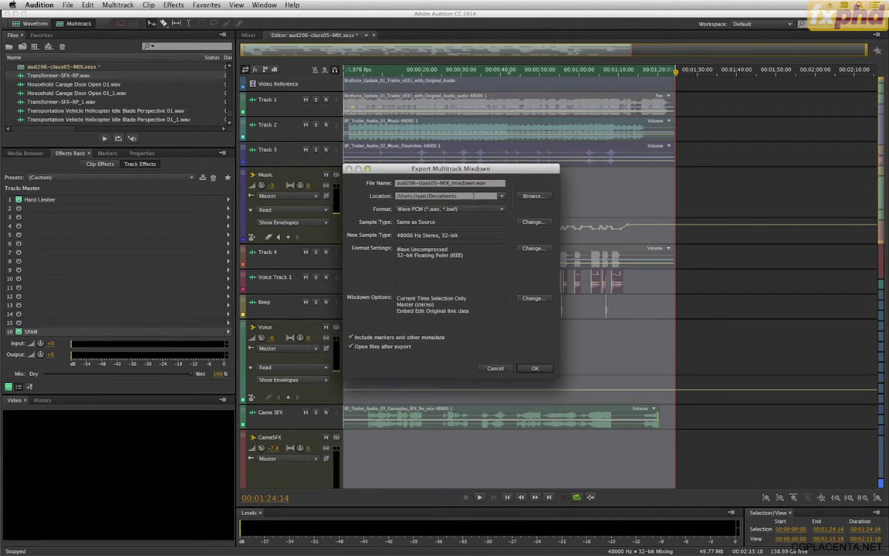
Step: Browse to the aud206-files05 folder inside AUD206-Files on the Media drive for the mixdown's location
click(529, 196)
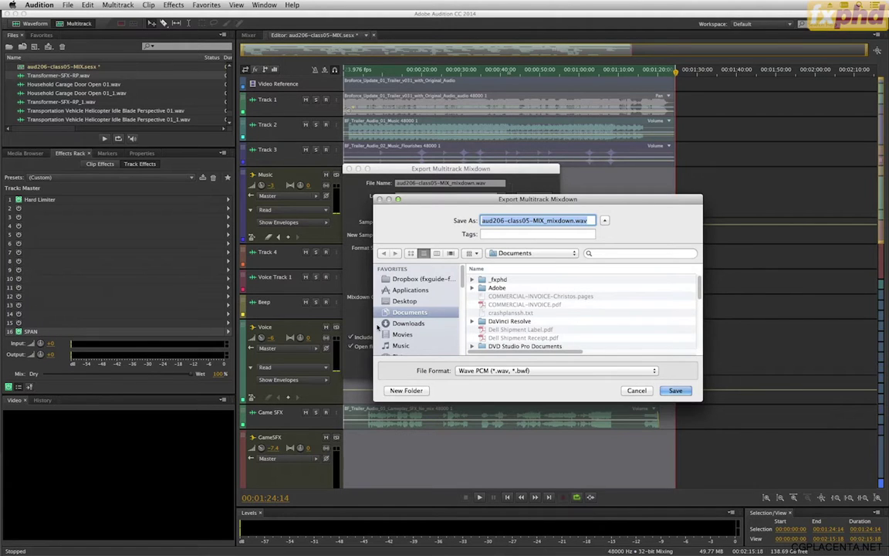
scroll(380, 329, down, 8)
scroll(386, 331, up, 2)
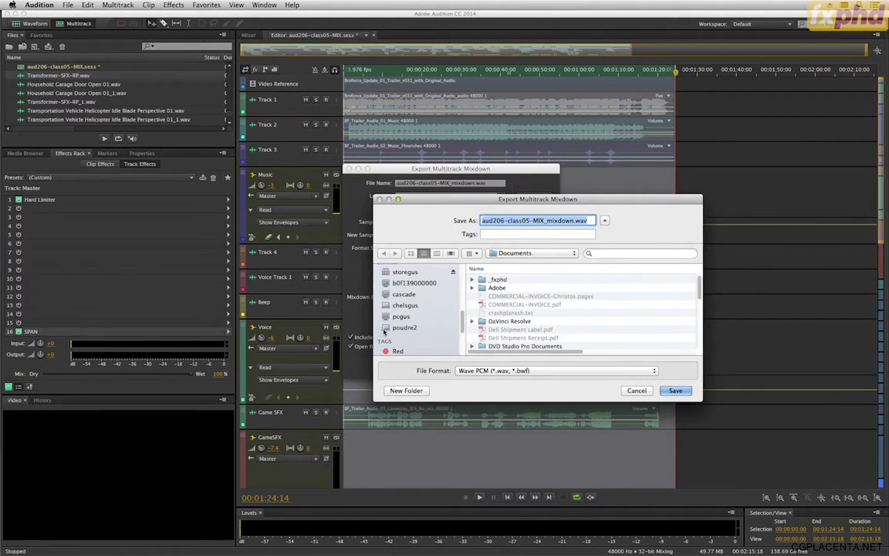
click(384, 330)
scroll(402, 309, up, 4)
click(402, 307)
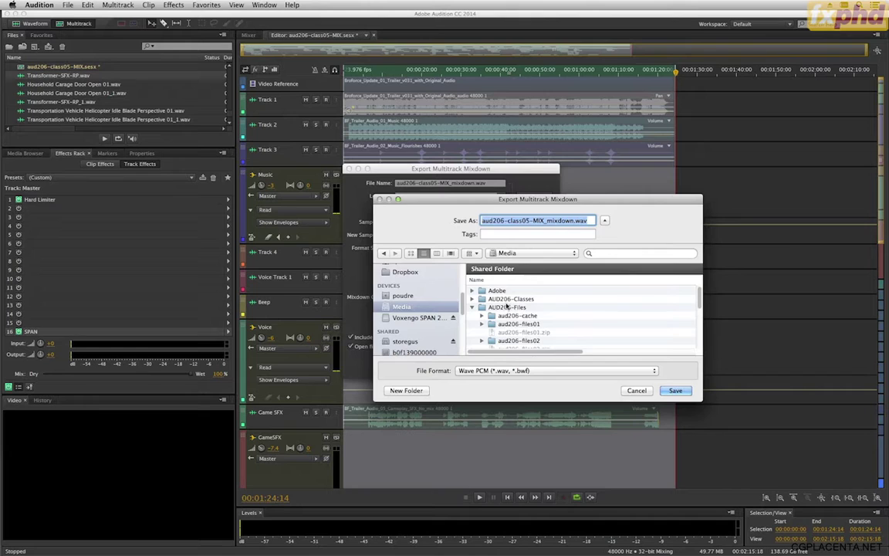
scroll(510, 317, down, 5)
scroll(511, 325, up, 1)
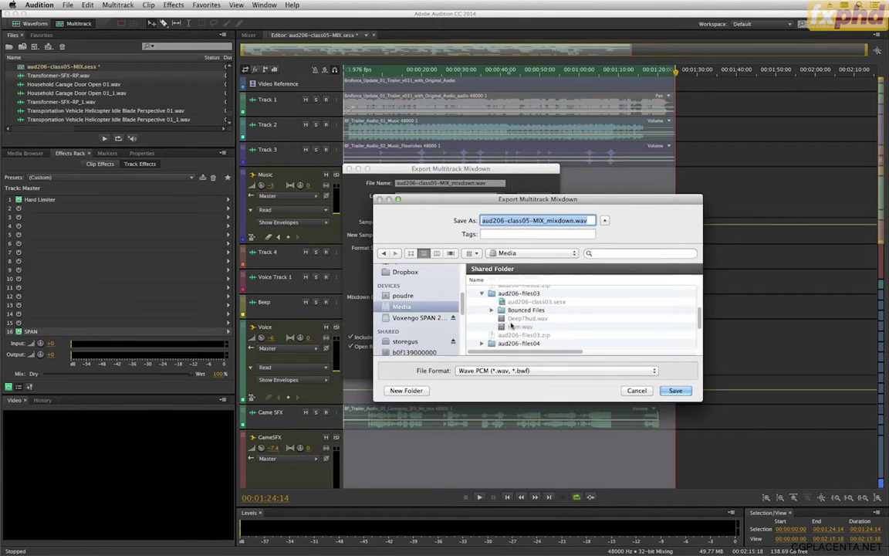
click(482, 293)
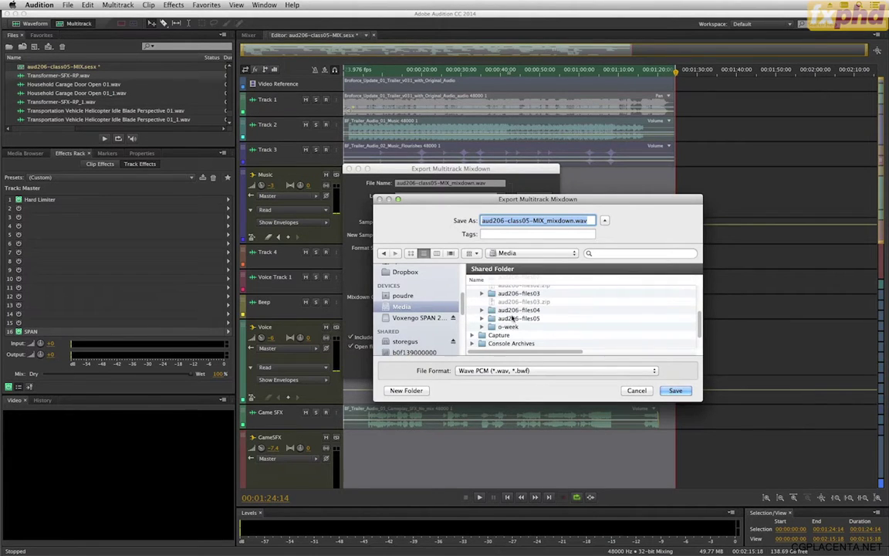
double_click(509, 318)
Step: Create a new folder named Export inside aud206-files05 as the mixdown destination
click(409, 391)
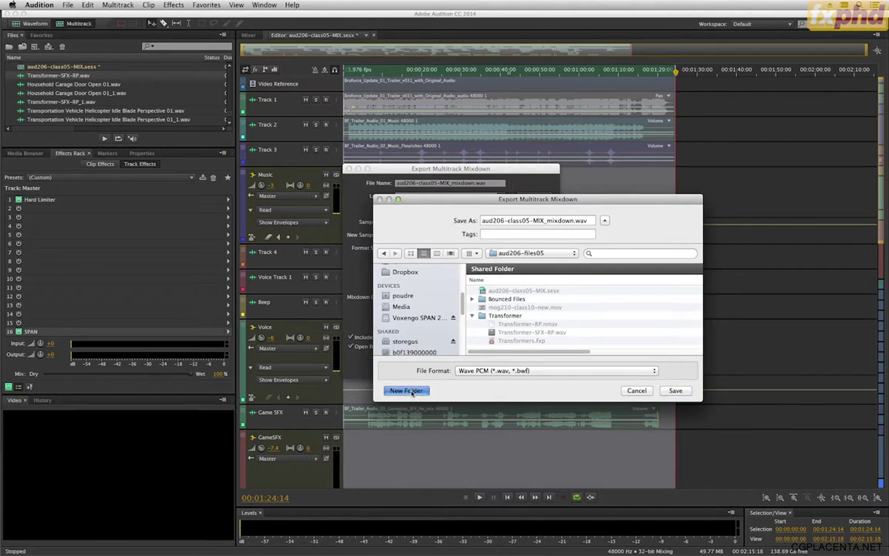
text(Export)
key(Return)
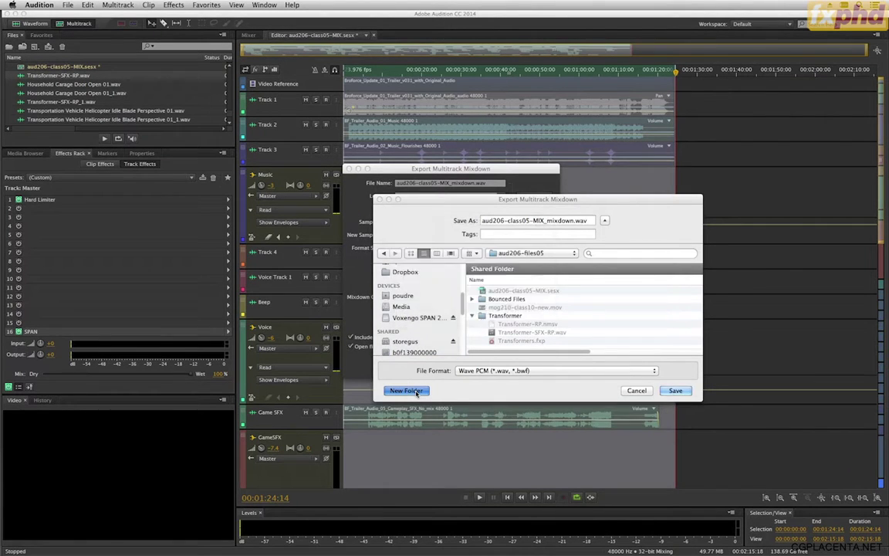
Step: Name the mixdown file aud206-BROFORCE-MIX.wav and confirm its save location
click(534, 220)
key(BackSpace)
key(BackSpace)
key(BackSpace)
key(BackSpace)
key(BackSpace)
key(BackSpace)
key(BackSpace)
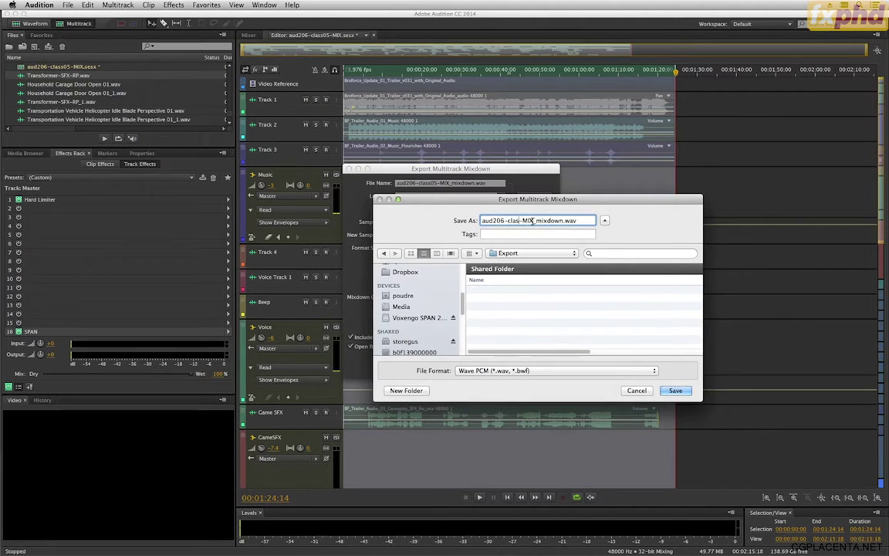
text(BROFOR)
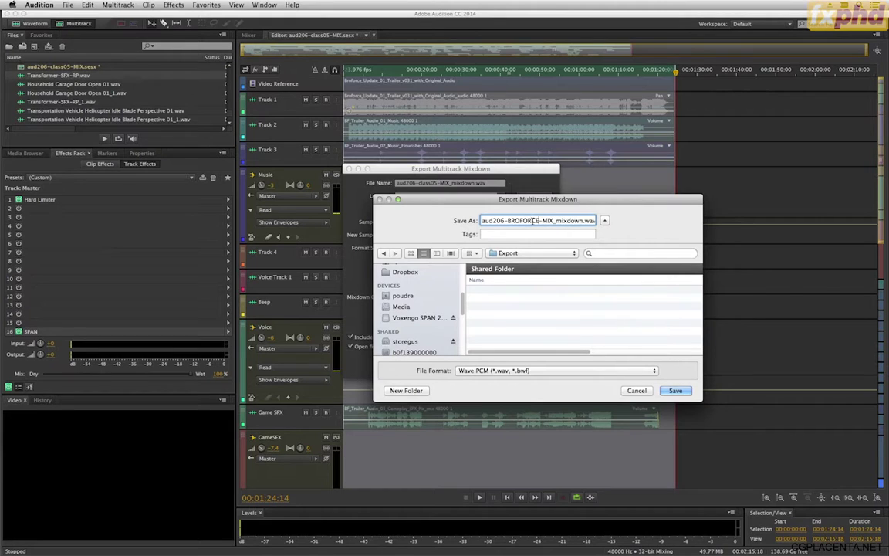
text(CE)
key(BackSpace)
key(BackSpace)
key(BackSpace)
key(BackSpace)
key(BackSpace)
key(BackSpace)
key(BackSpace)
key(BackSpace)
key(BackSpace)
key(BackSpace)
key(BackSpace)
key(BackSpace)
click(688, 390)
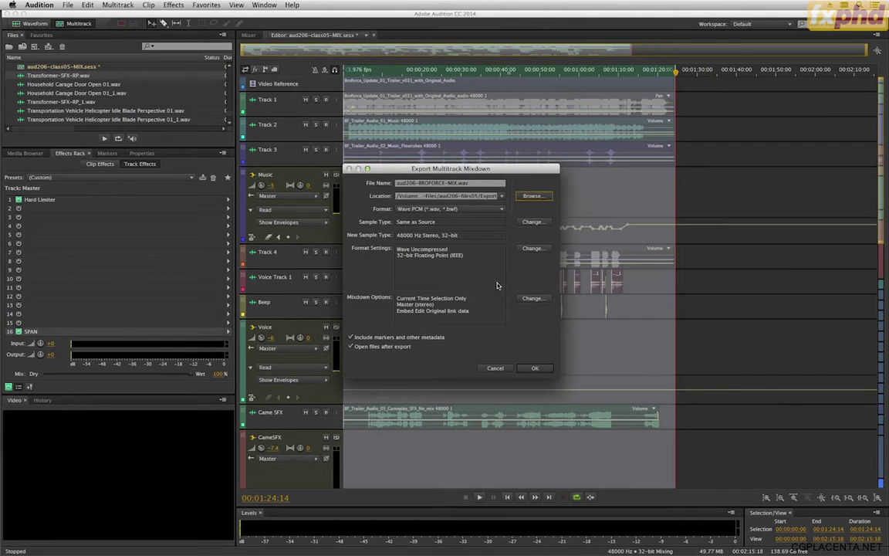
Step: Set the mixdown's sample type to a 24-bit depth, keeping the source sample rate and channels
click(532, 222)
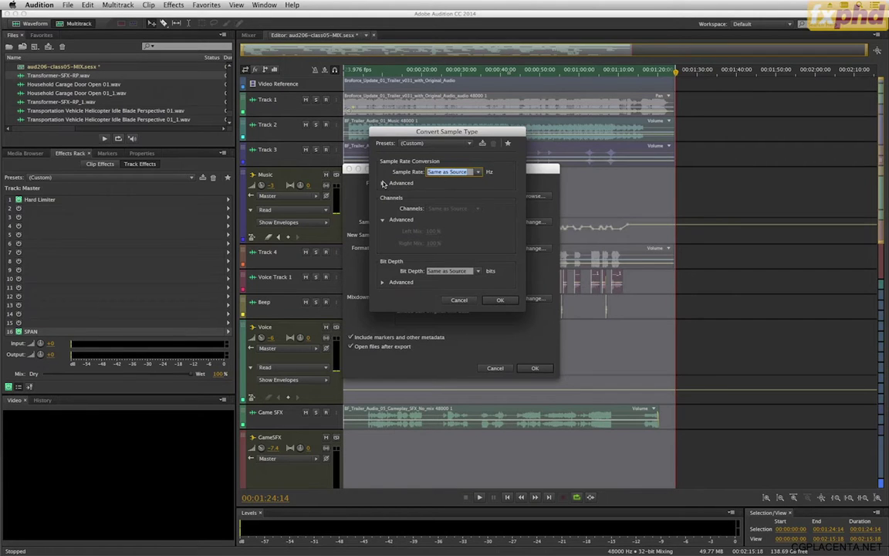
click(382, 183)
click(382, 183)
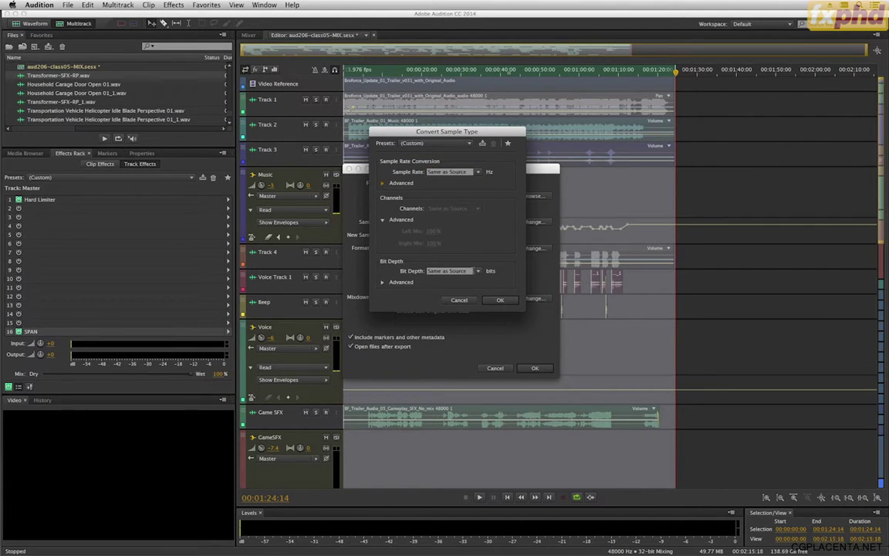
click(480, 274)
click(445, 300)
click(501, 301)
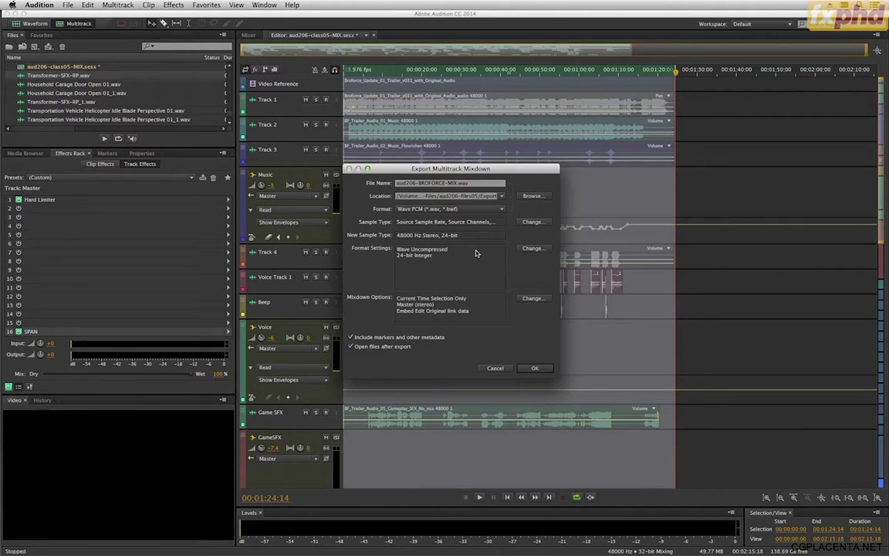
Step: Review the mixdown sources across the Master, tracks and buses, and accept the options with only the stereo Master enabled
click(532, 299)
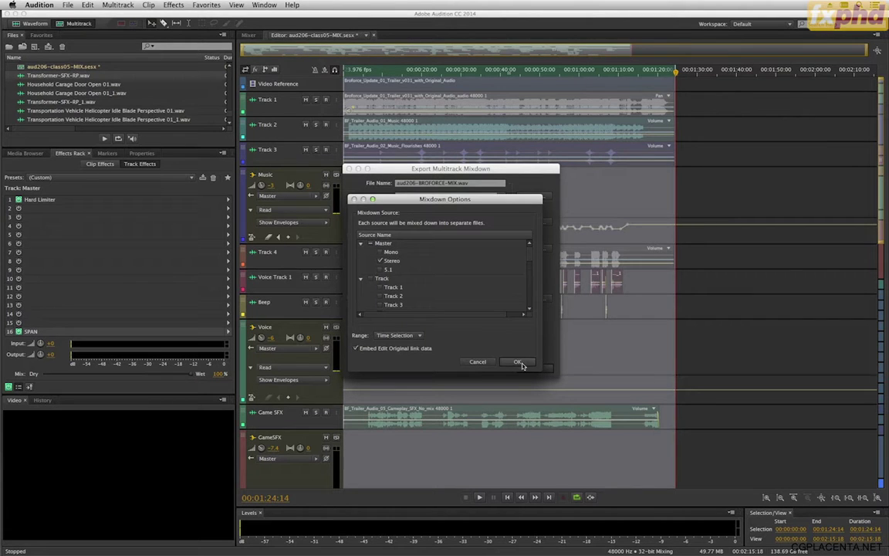
drag(543, 370, 629, 459)
drag(463, 200, 613, 152)
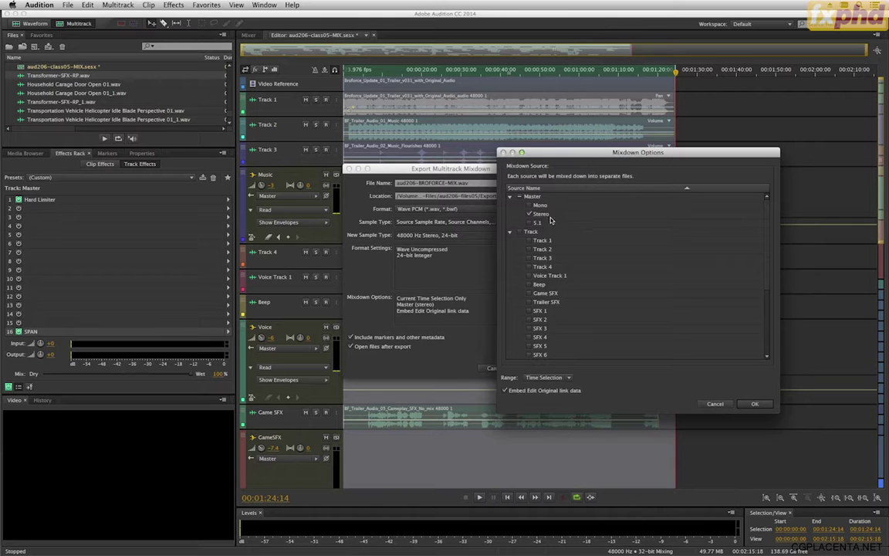
drag(764, 224, 764, 297)
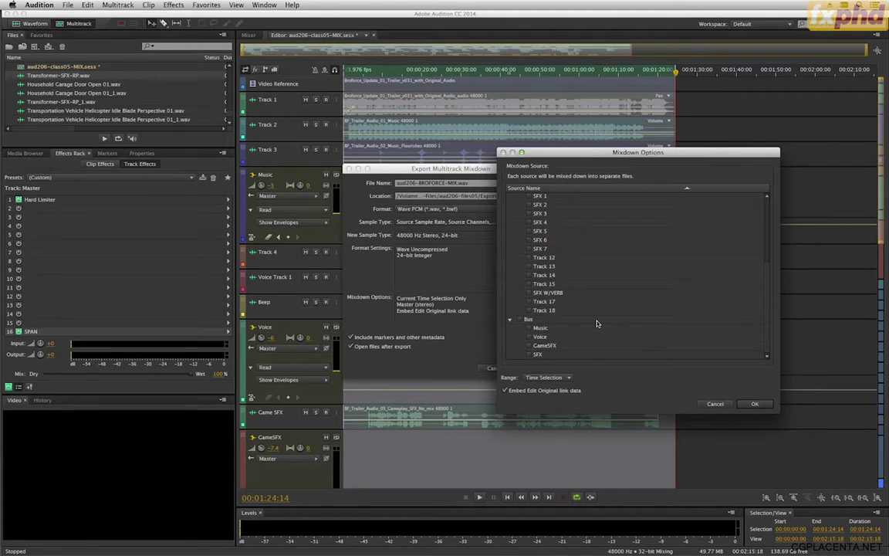
click(530, 328)
click(529, 337)
click(529, 345)
click(530, 354)
scroll(647, 325, up, 5)
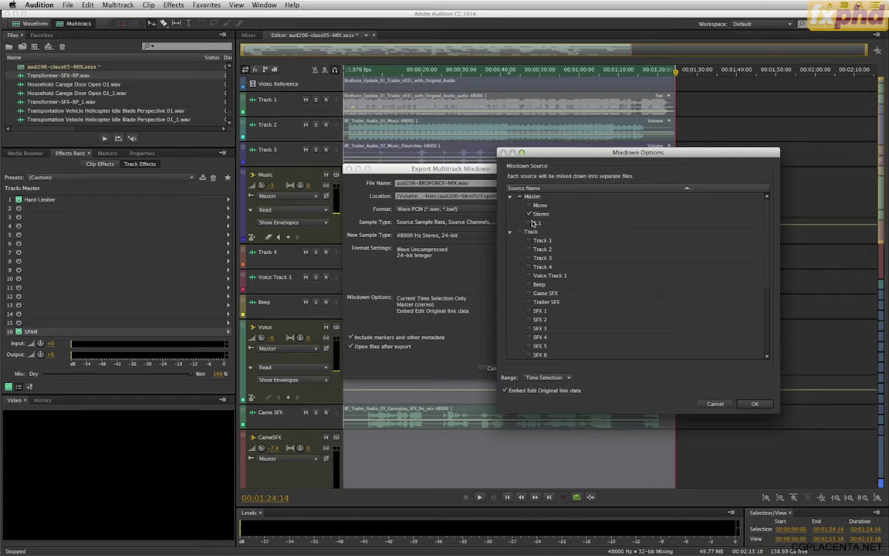
key(Return)
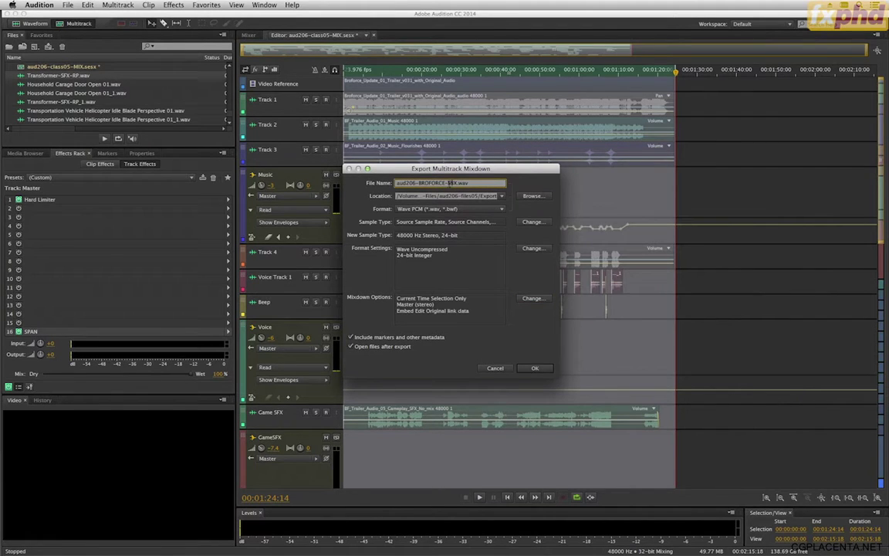
Step: Rename the mixdown file aud206-BROFORCE-ST-MIX.wav and export the stereo full mix
text(-0)
click(533, 369)
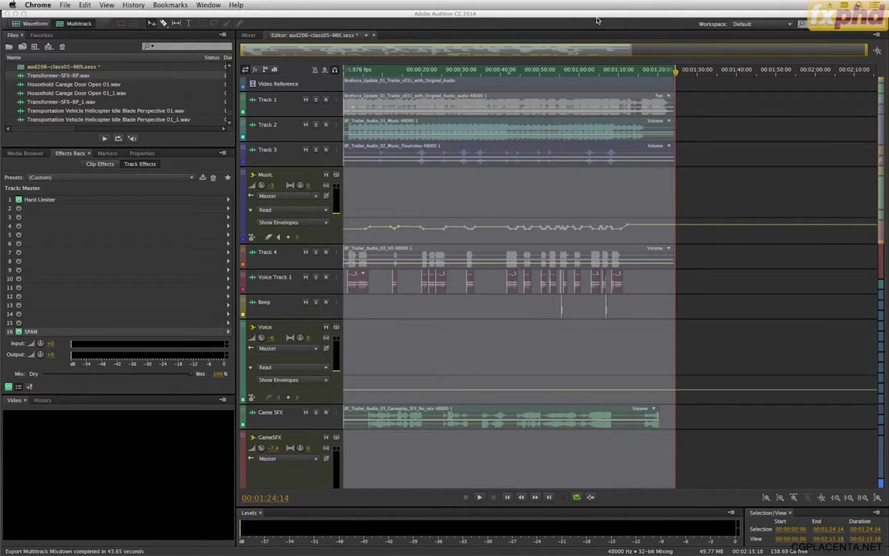
click(538, 18)
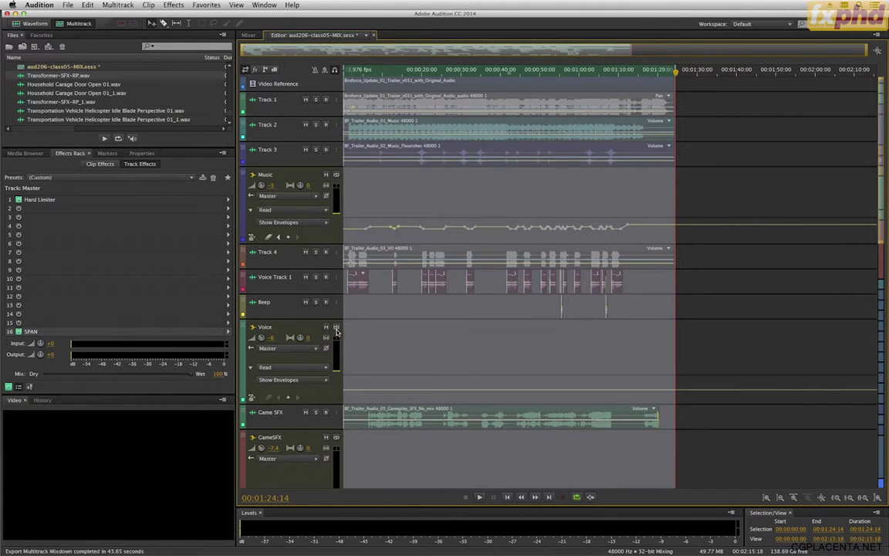
Step: Solo the Voice bus with Voice Track 1 but without the Beep track, and start a multitrack mixdown of the time selection
click(308, 309)
click(68, 5)
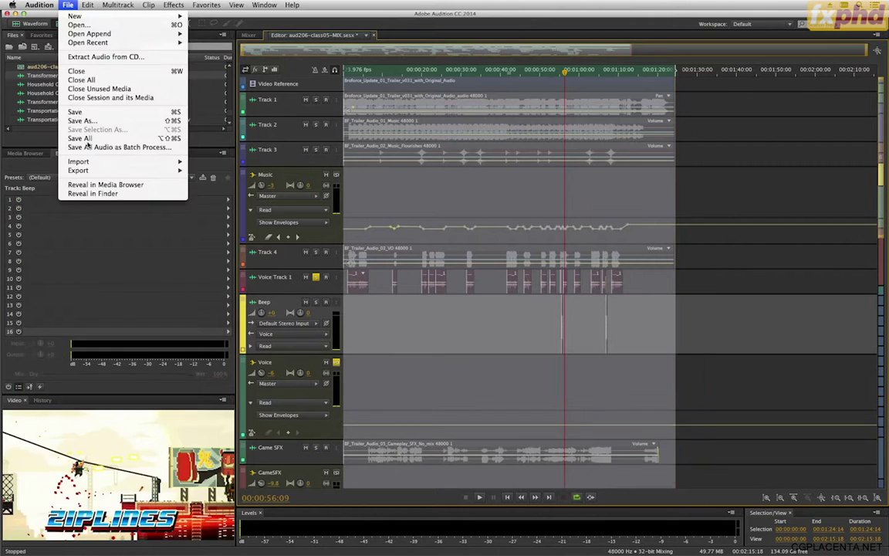
mouse_move(124, 170)
mouse_move(283, 184)
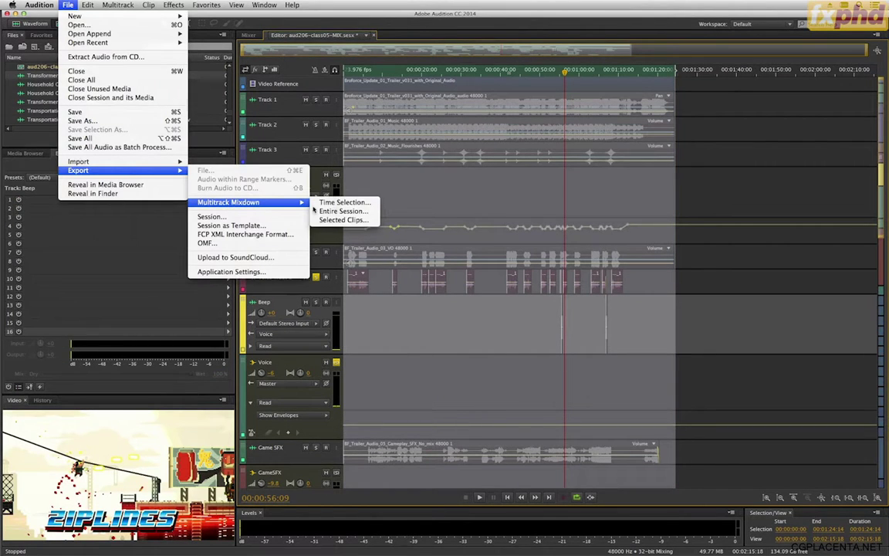
click(353, 188)
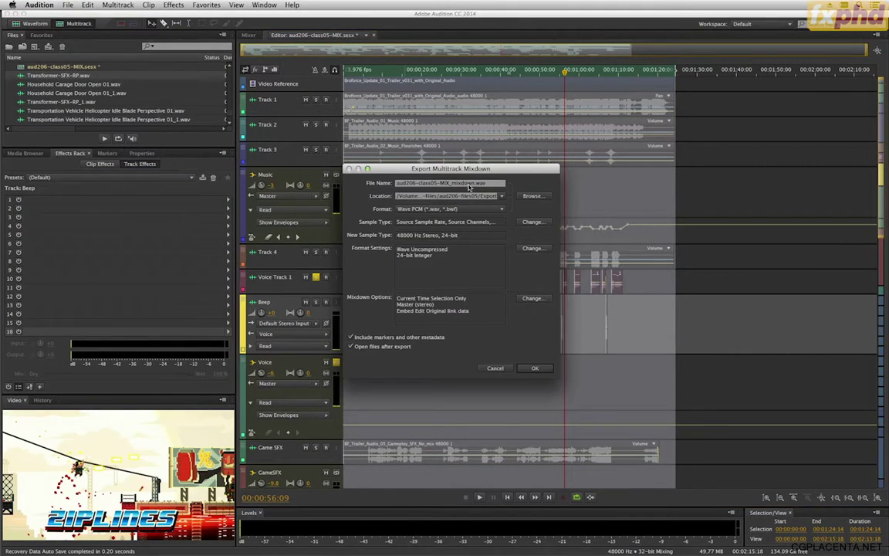
Step: Name the voice mixdown aud206-BROFORCE-ST-VO.wav in the Export folder and export it
click(532, 195)
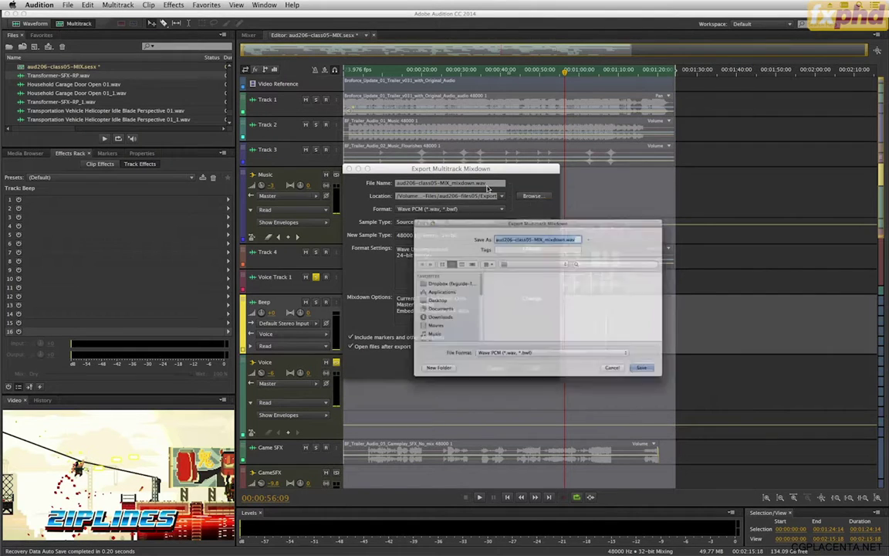
click(538, 301)
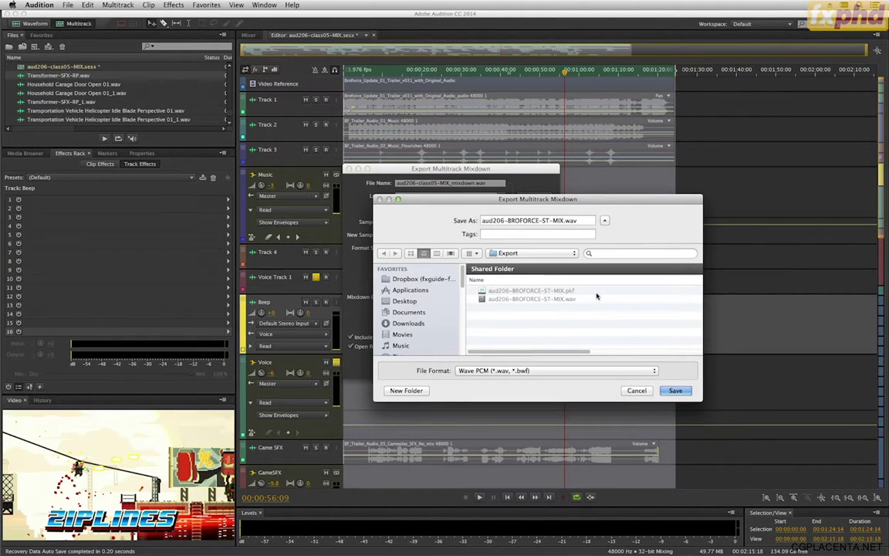
click(563, 222)
double_click(563, 221)
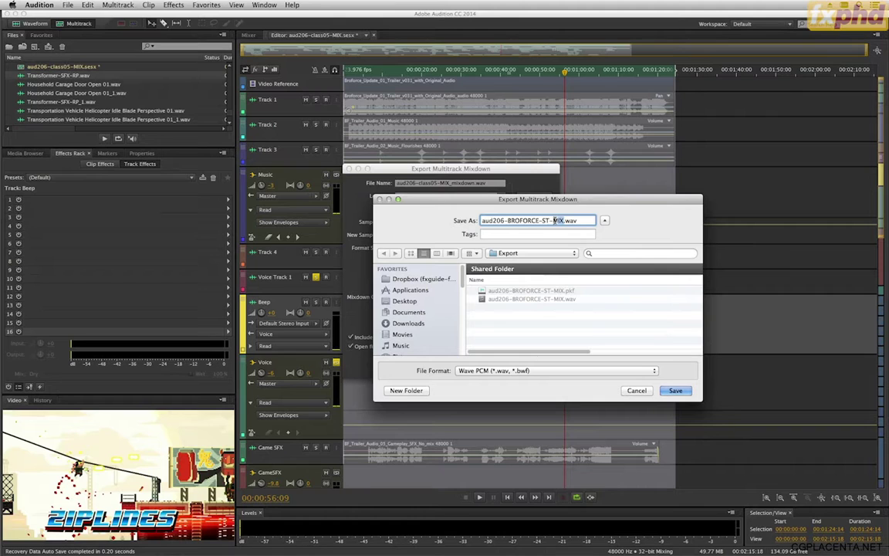
text(VOCIE)
key(BackSpace)
key(BackSpace)
key(BackSpace)
click(668, 390)
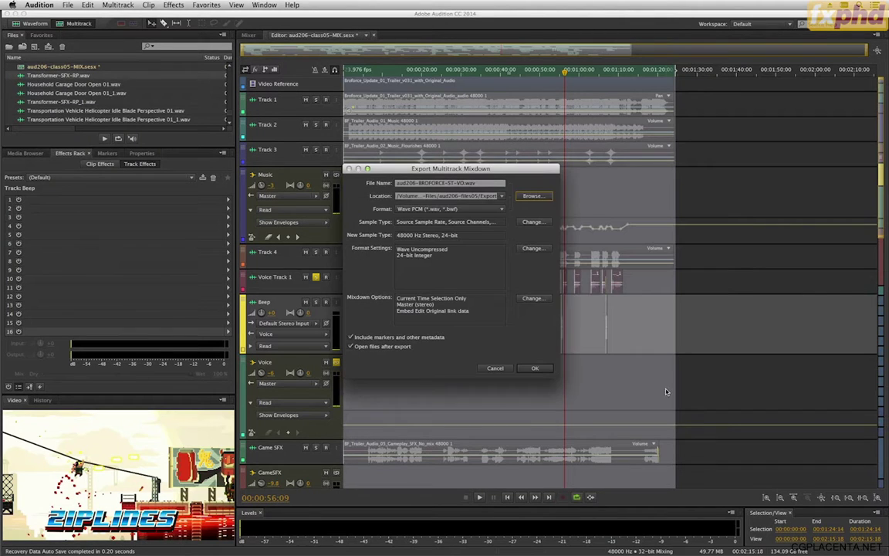
click(535, 368)
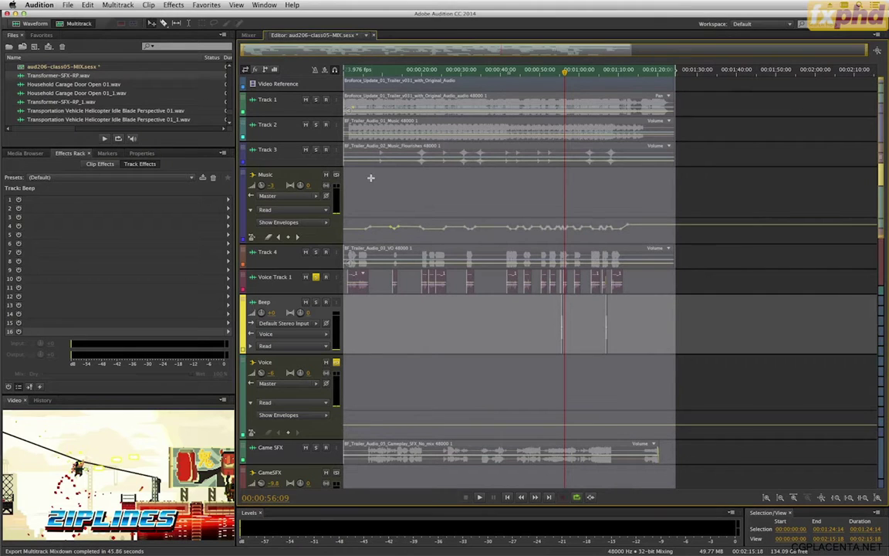
Step: Solo the Music bus in place of the Voice bus and start a multitrack mixdown of the time selection
click(335, 179)
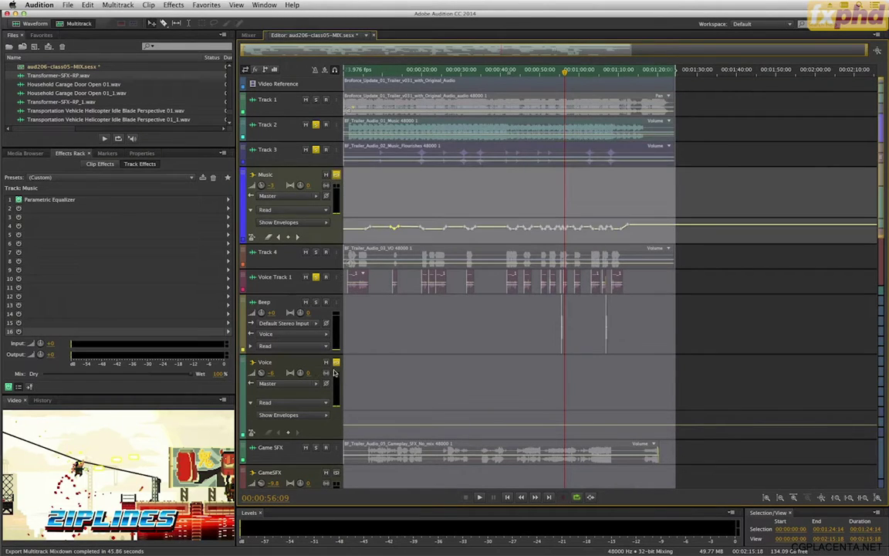
click(301, 363)
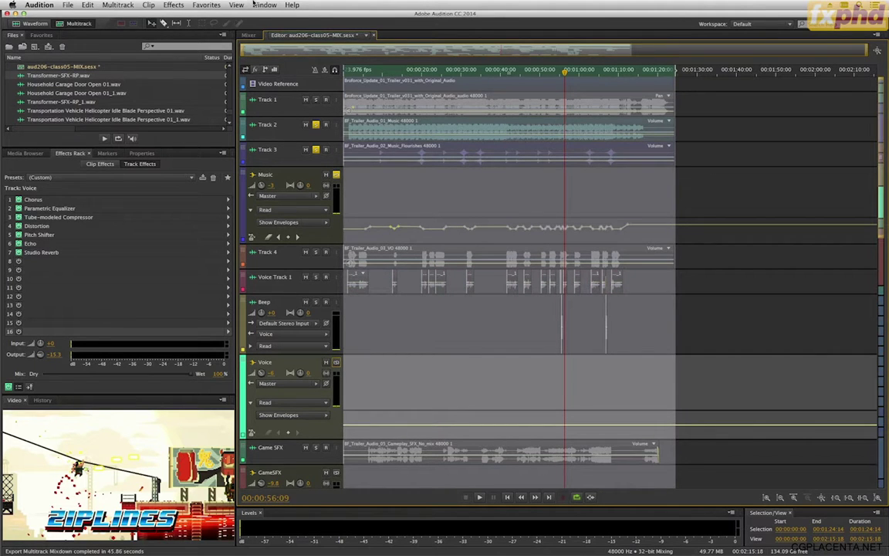
click(70, 5)
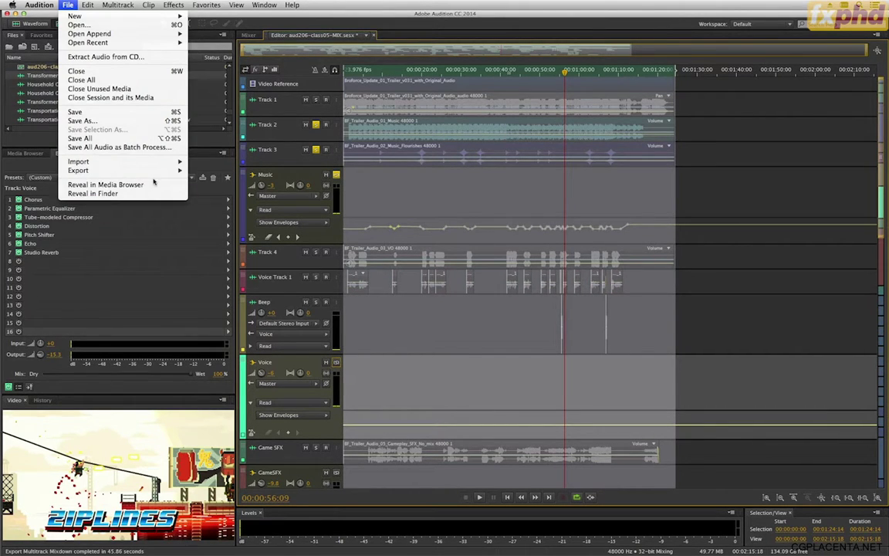
mouse_move(155, 171)
mouse_move(202, 202)
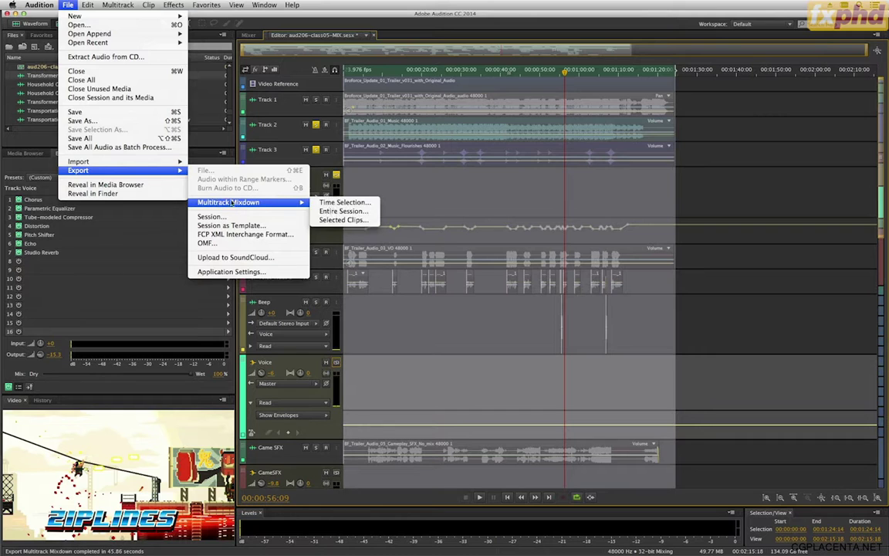
click(335, 210)
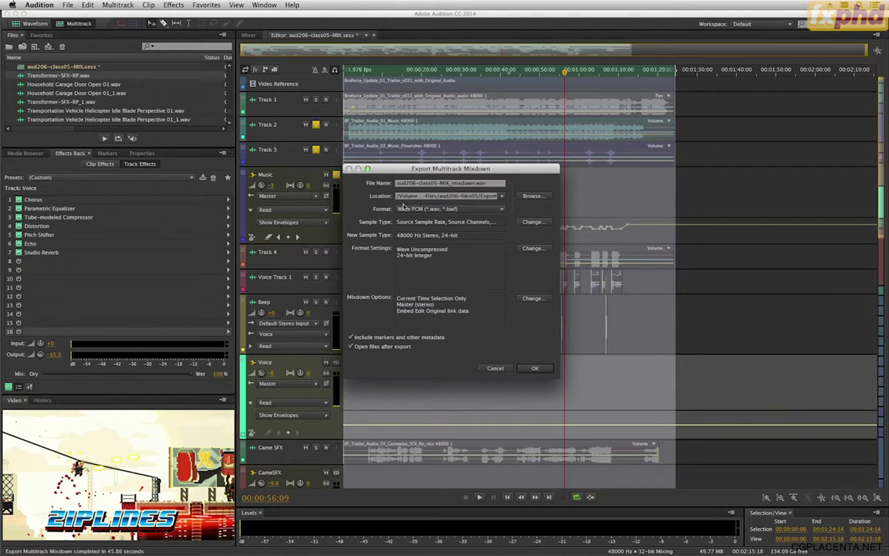
Step: Name the music mixdown aud206-BROFORCE-ST-MUSIC.wav in the Export folder and export it
click(532, 195)
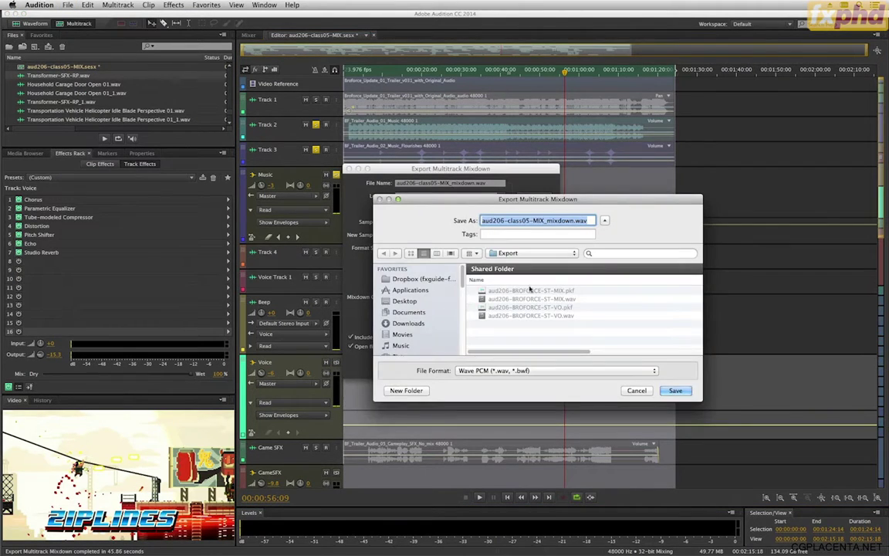
click(532, 316)
drag(553, 221, 561, 220)
text(MUSIC)
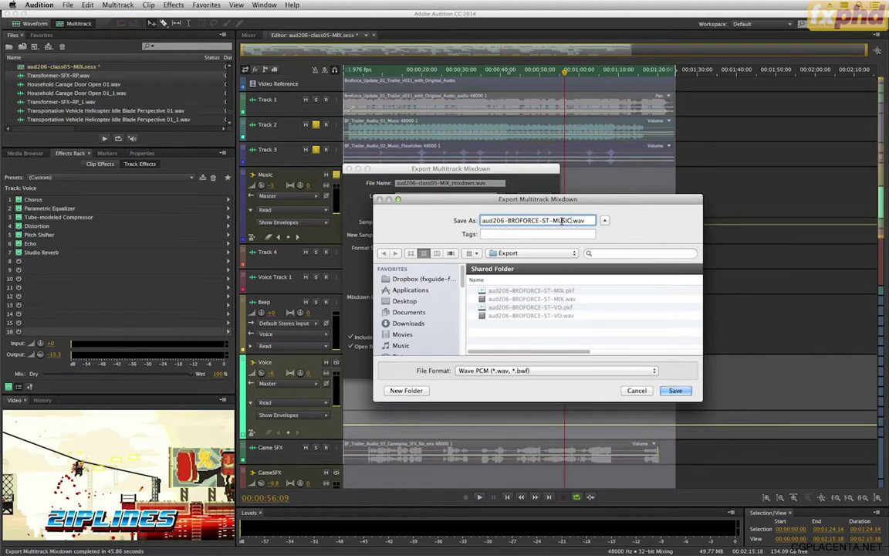
click(673, 391)
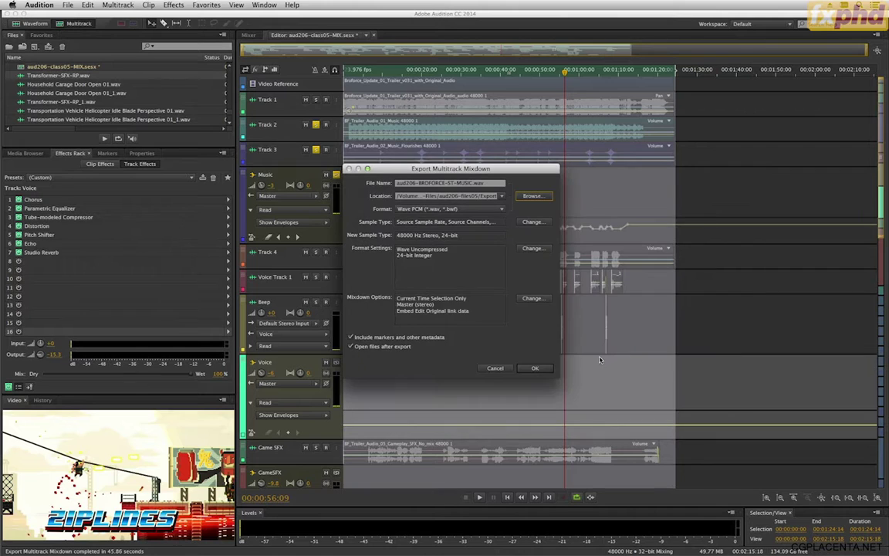
click(535, 369)
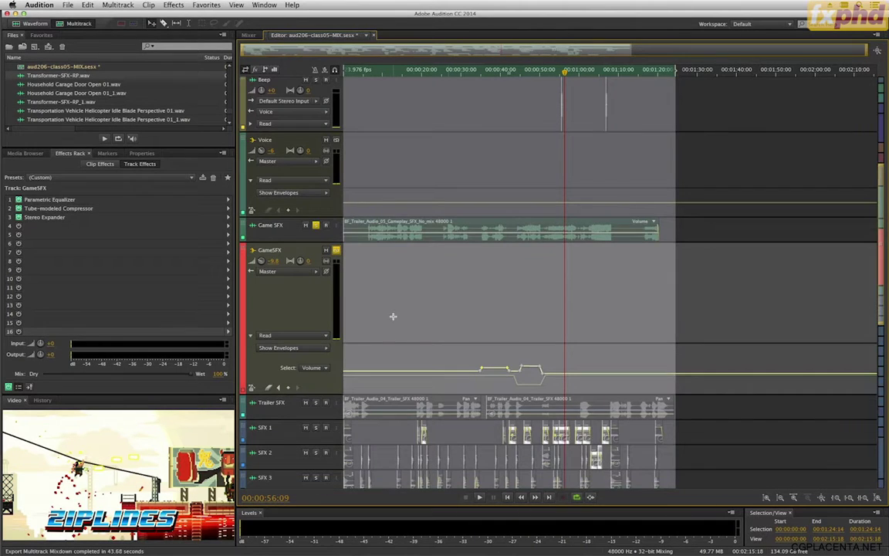
Step: Solo the SFX bus and the Beep track with its Voice bus, alongside the already soloed GameSFX bus
scroll(393, 314, down, 5)
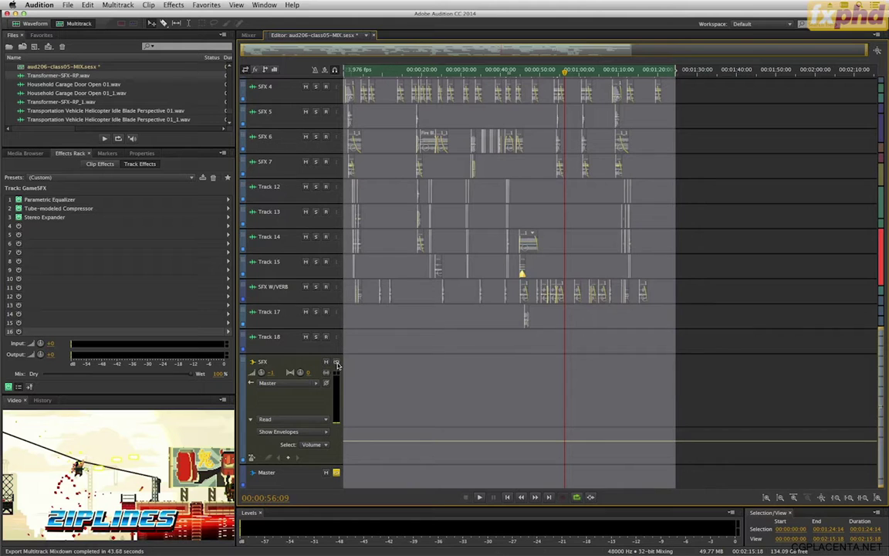
click(375, 368)
scroll(375, 377, up, 5)
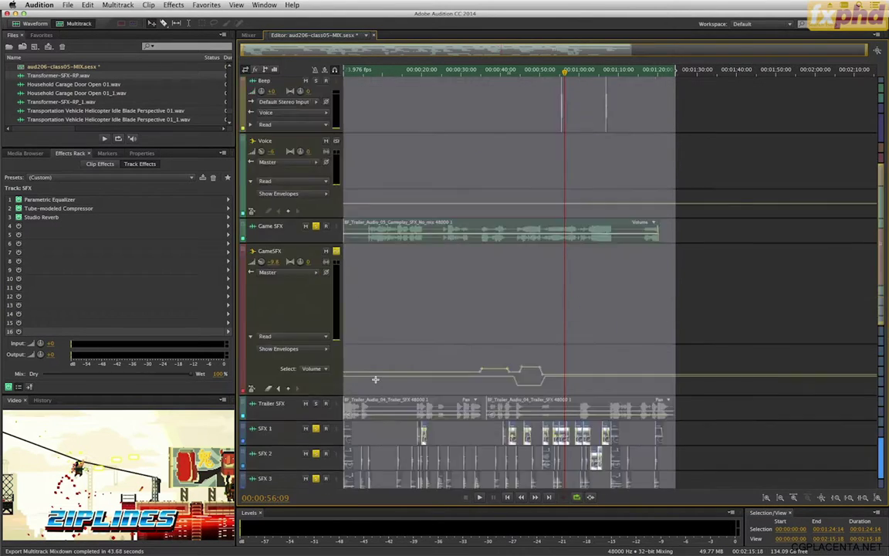
scroll(375, 379, up, 5)
click(315, 302)
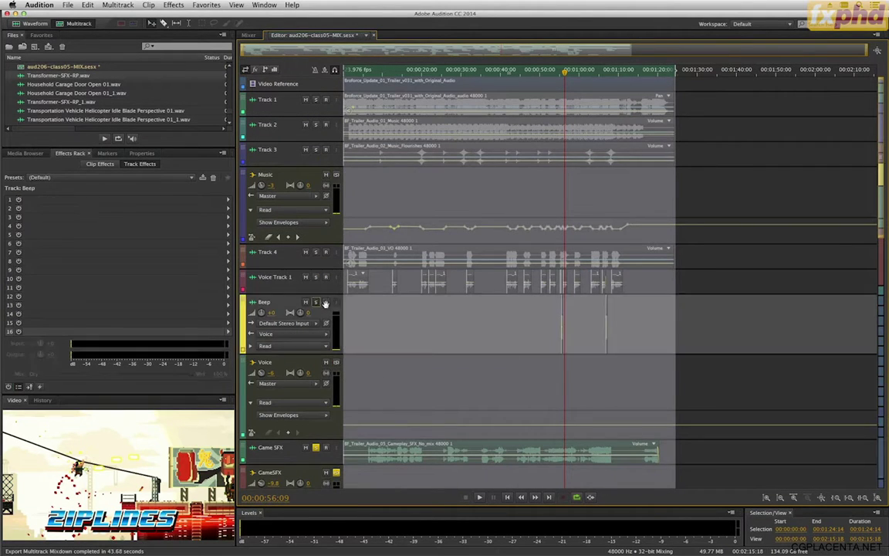
scroll(406, 342, down, 10)
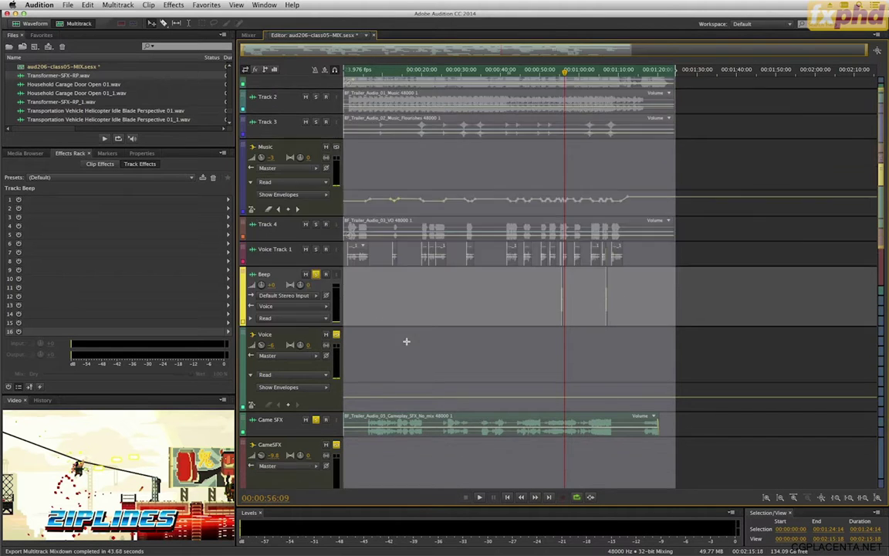
Step: Export a multitrack mixdown of the time selection to the Export folder as aud206-BROFORCE-ST-SFX.wav
click(62, 4)
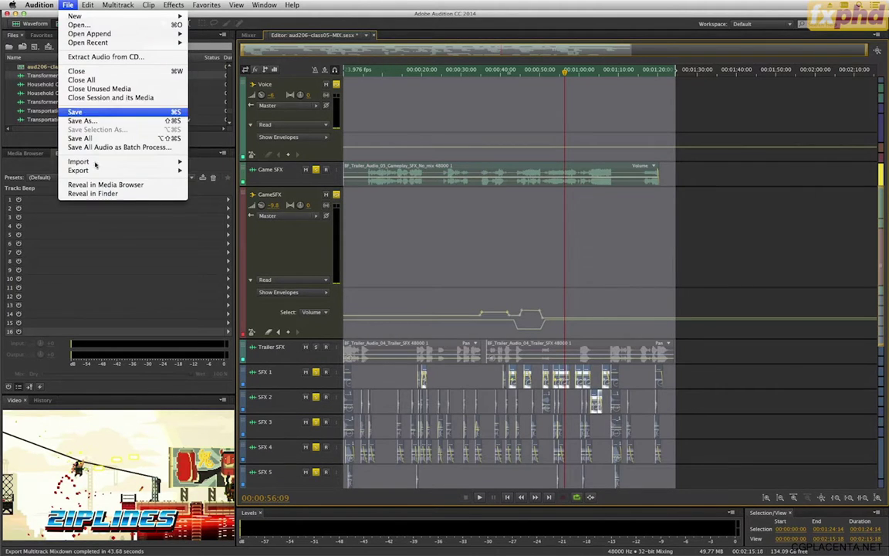
mouse_move(86, 170)
mouse_move(222, 203)
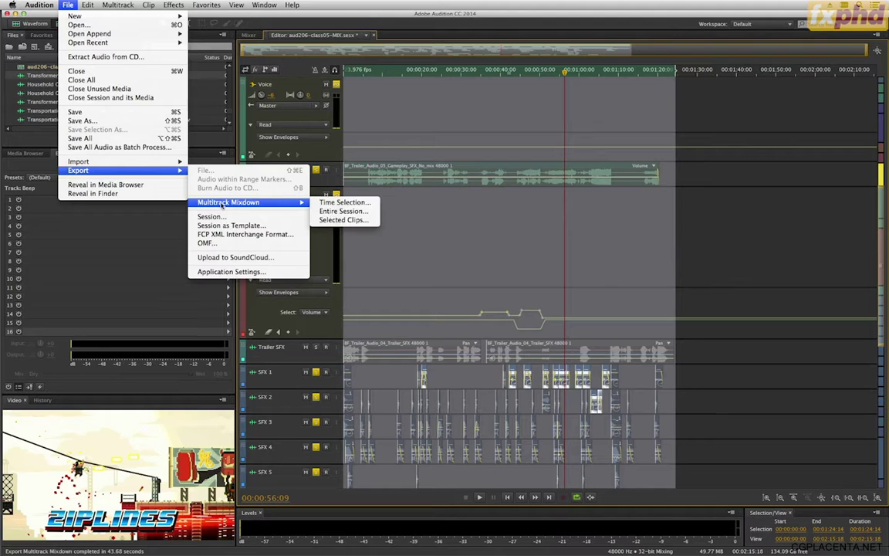
click(341, 202)
click(531, 196)
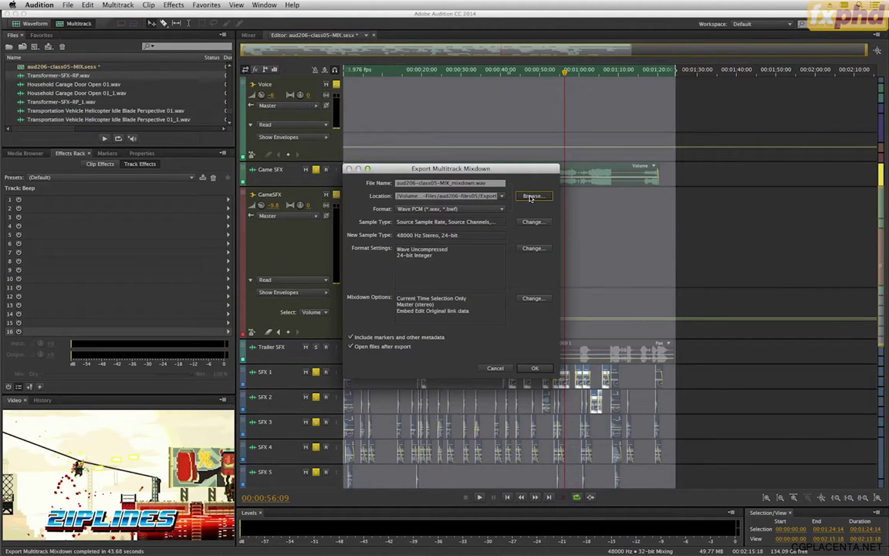
click(552, 299)
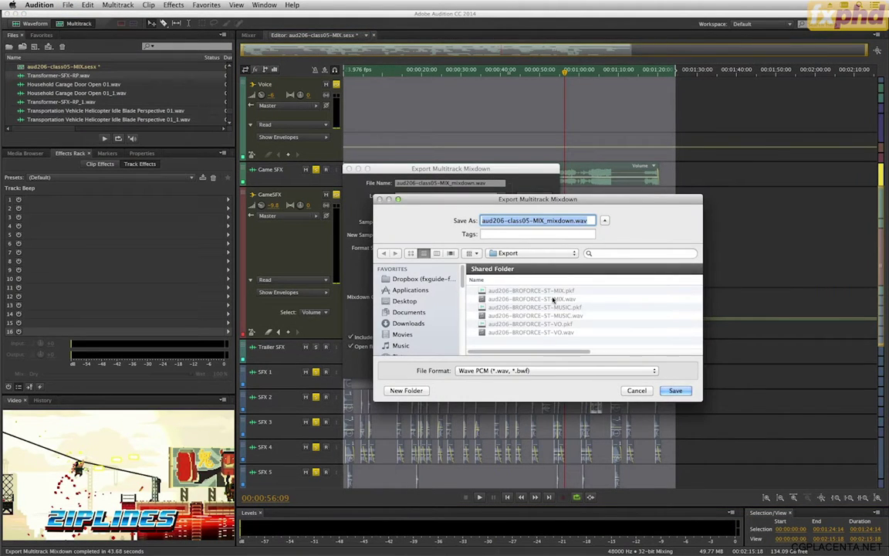
double_click(561, 220)
text(SFX)
click(676, 392)
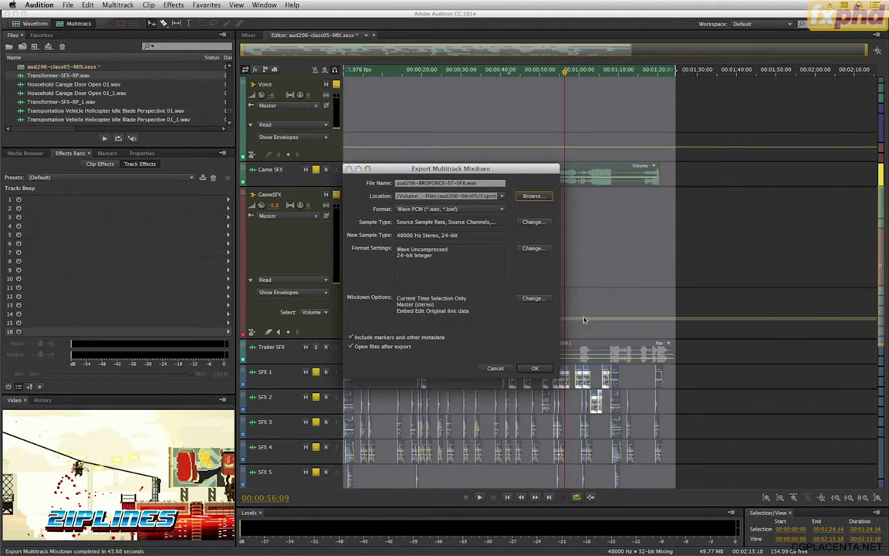
click(536, 370)
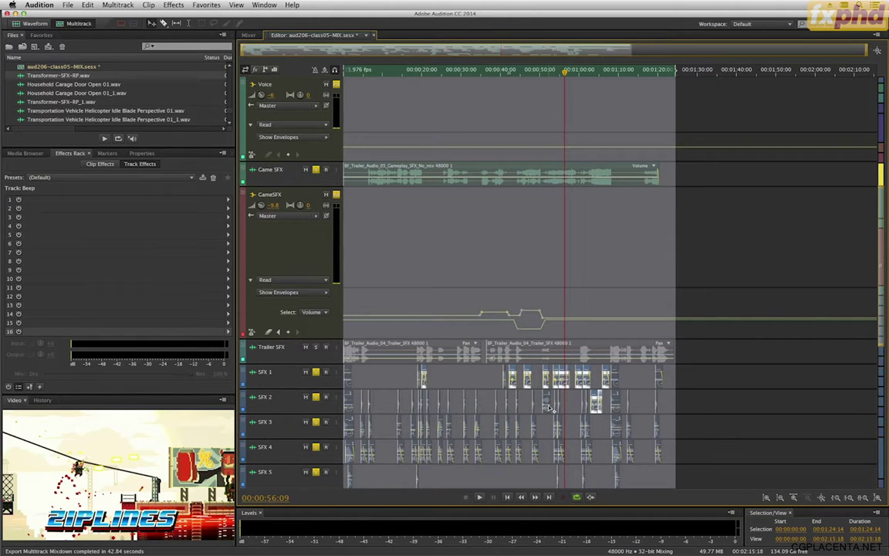
scroll(550, 407, down, 6)
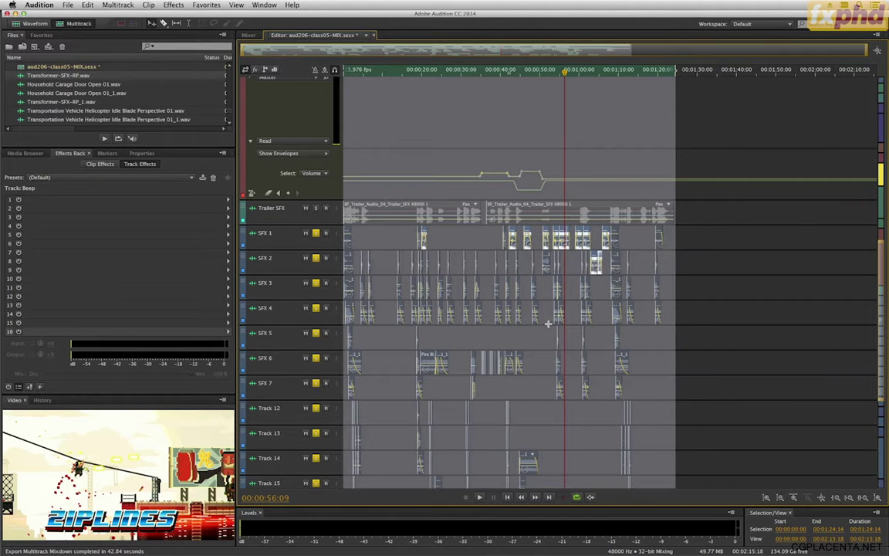
scroll(521, 290, down, 5)
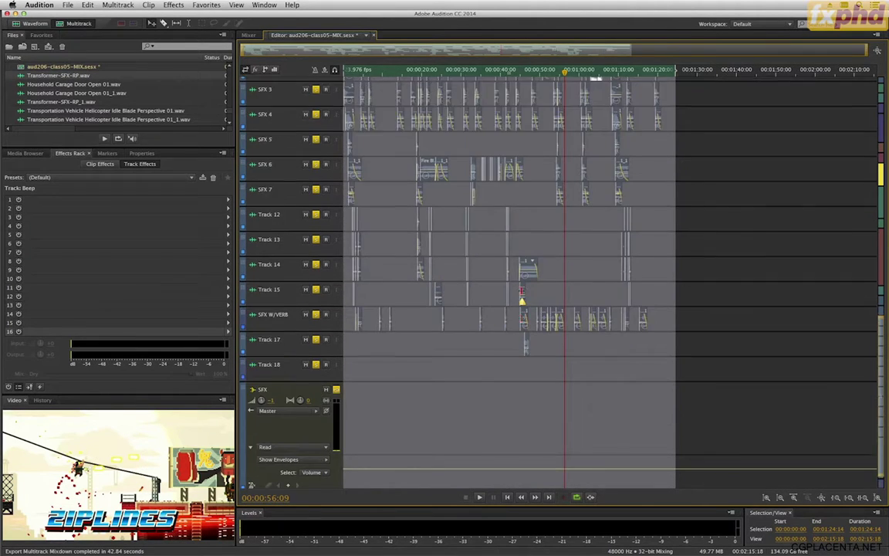
scroll(521, 291, up, 10)
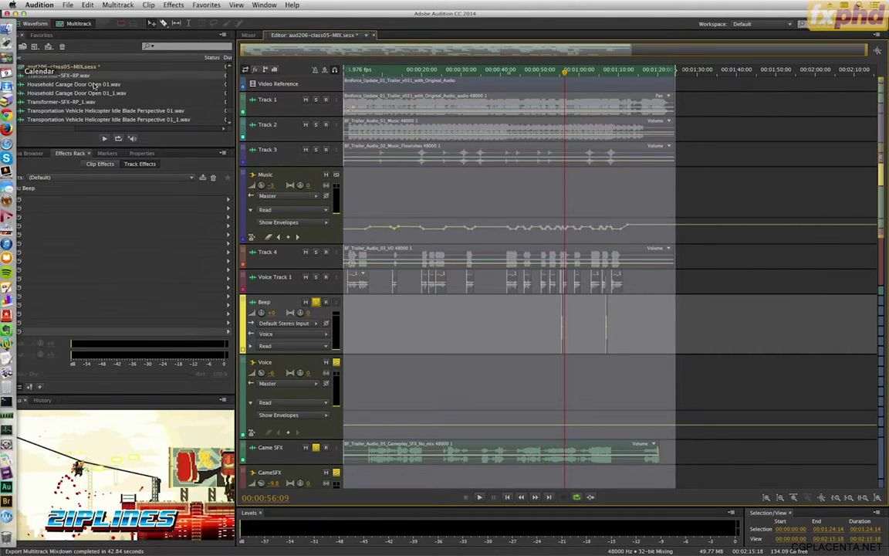
Step: Start importing a file into the project and browse up from the Transformer folder to aud206-files05
right_click(96, 81)
click(116, 106)
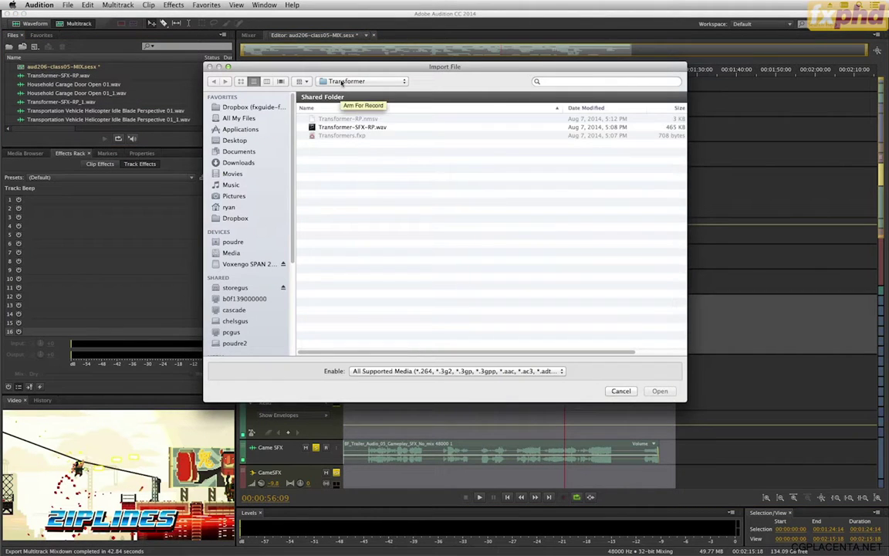
click(341, 82)
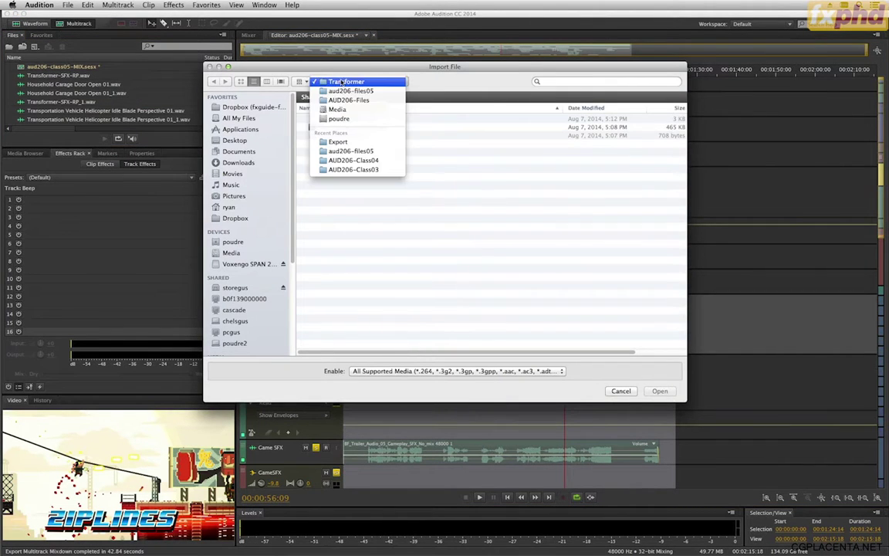
click(343, 82)
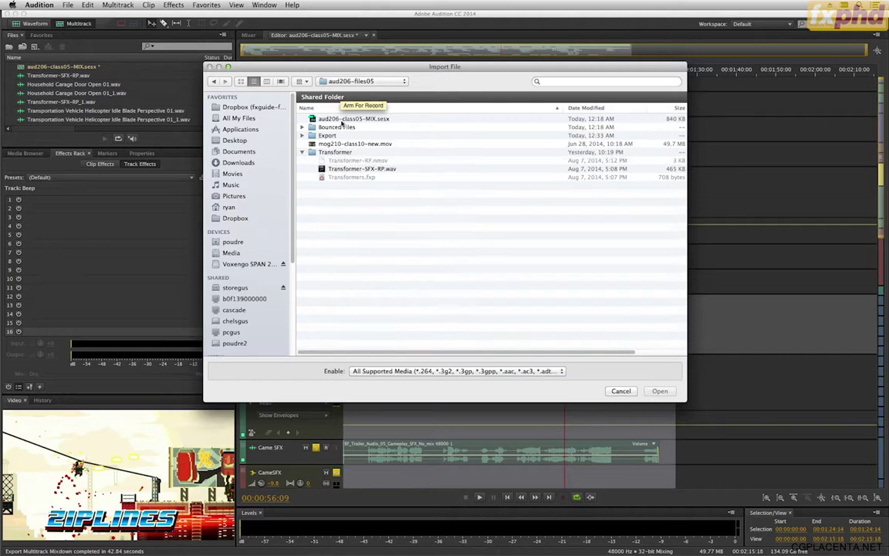
Step: Select mog210-class10-new.mov for import, preview the movie briefly and collapse the Transformer folder
click(362, 144)
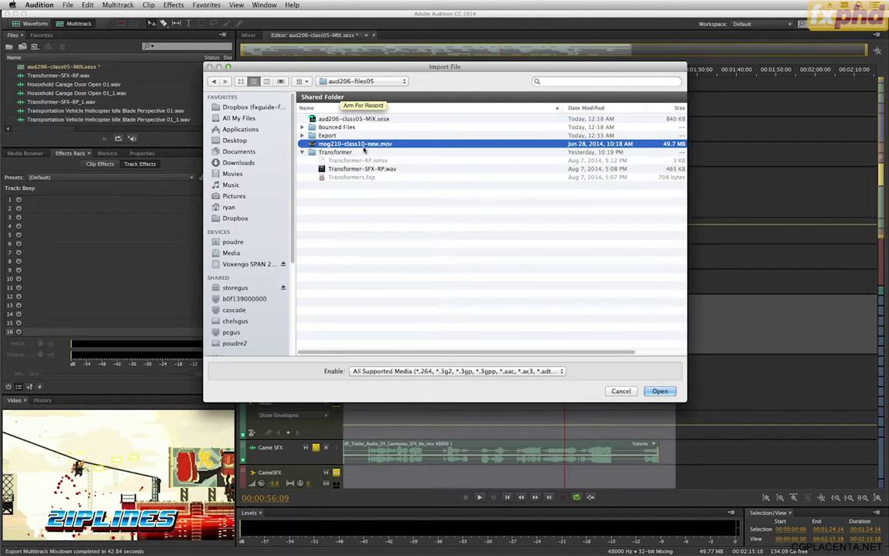
key(space)
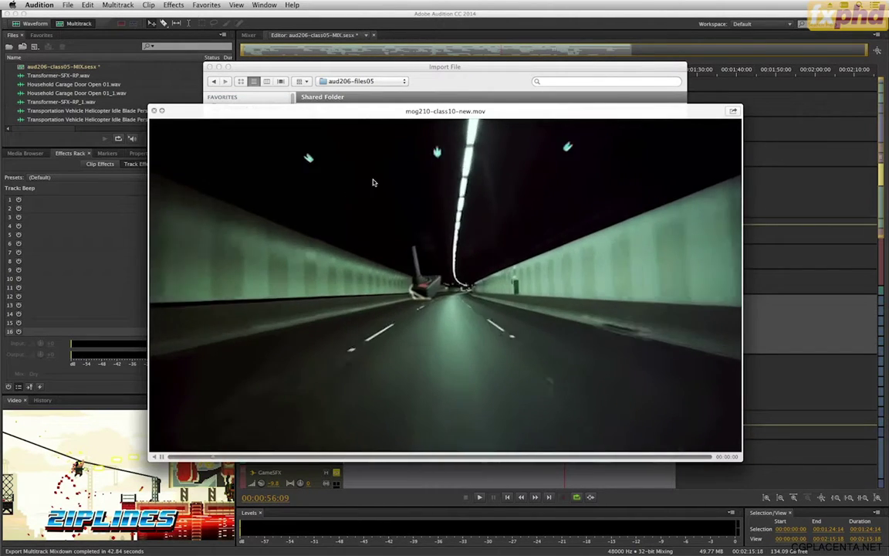
key(space)
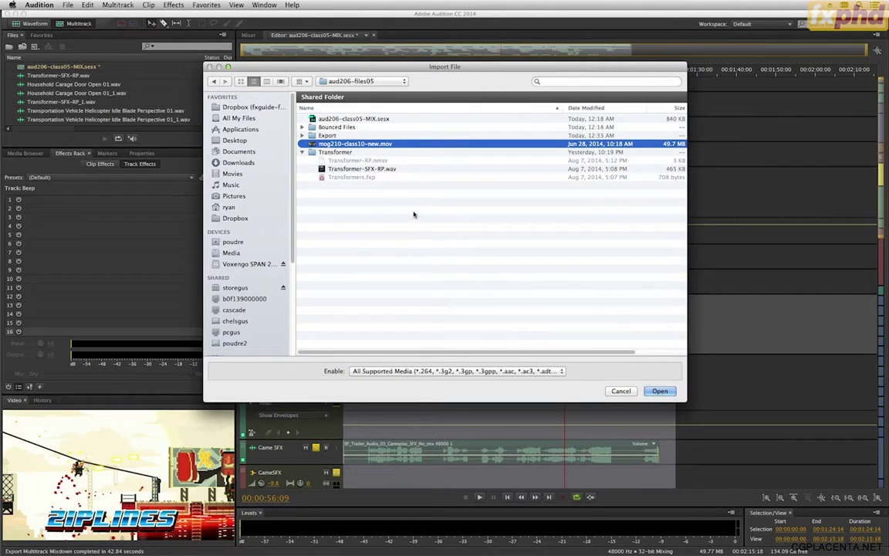
click(301, 152)
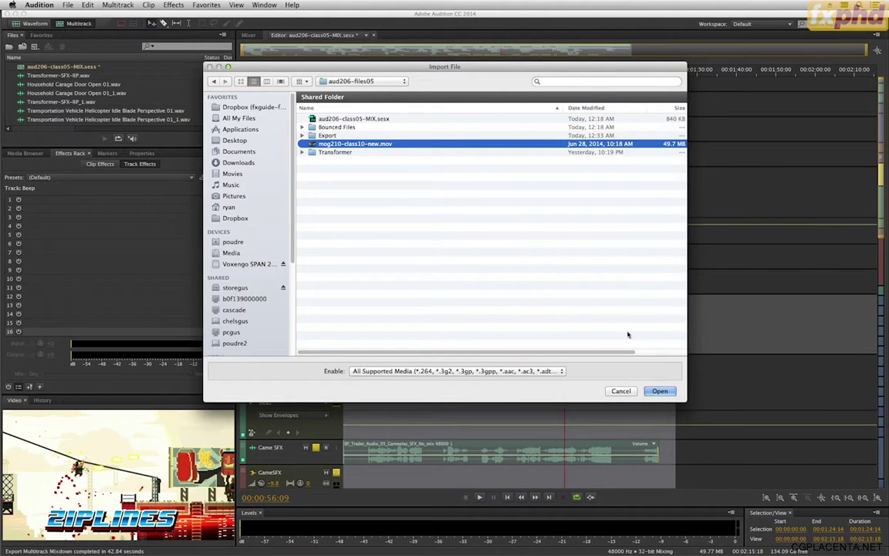